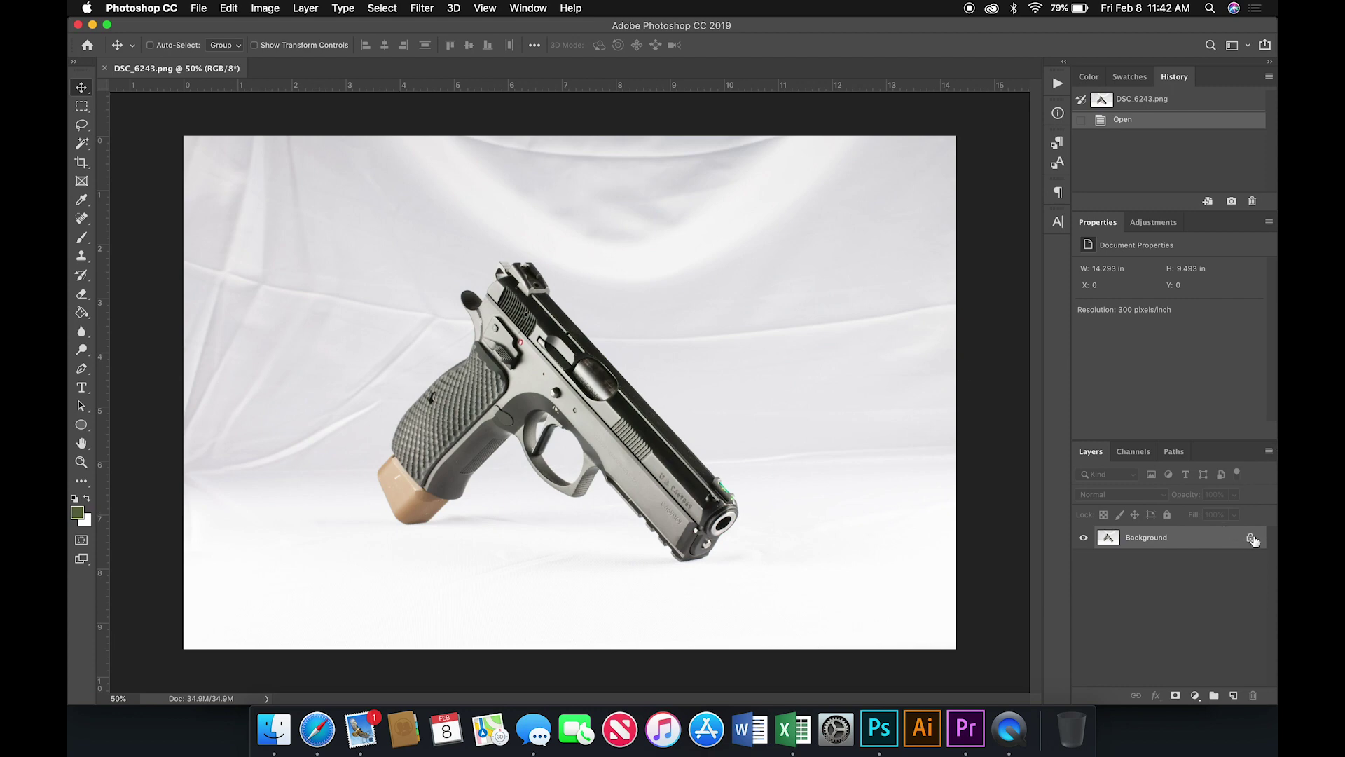
Convert the locked background into a regular layer and duplicate it
left_click(1252, 538)
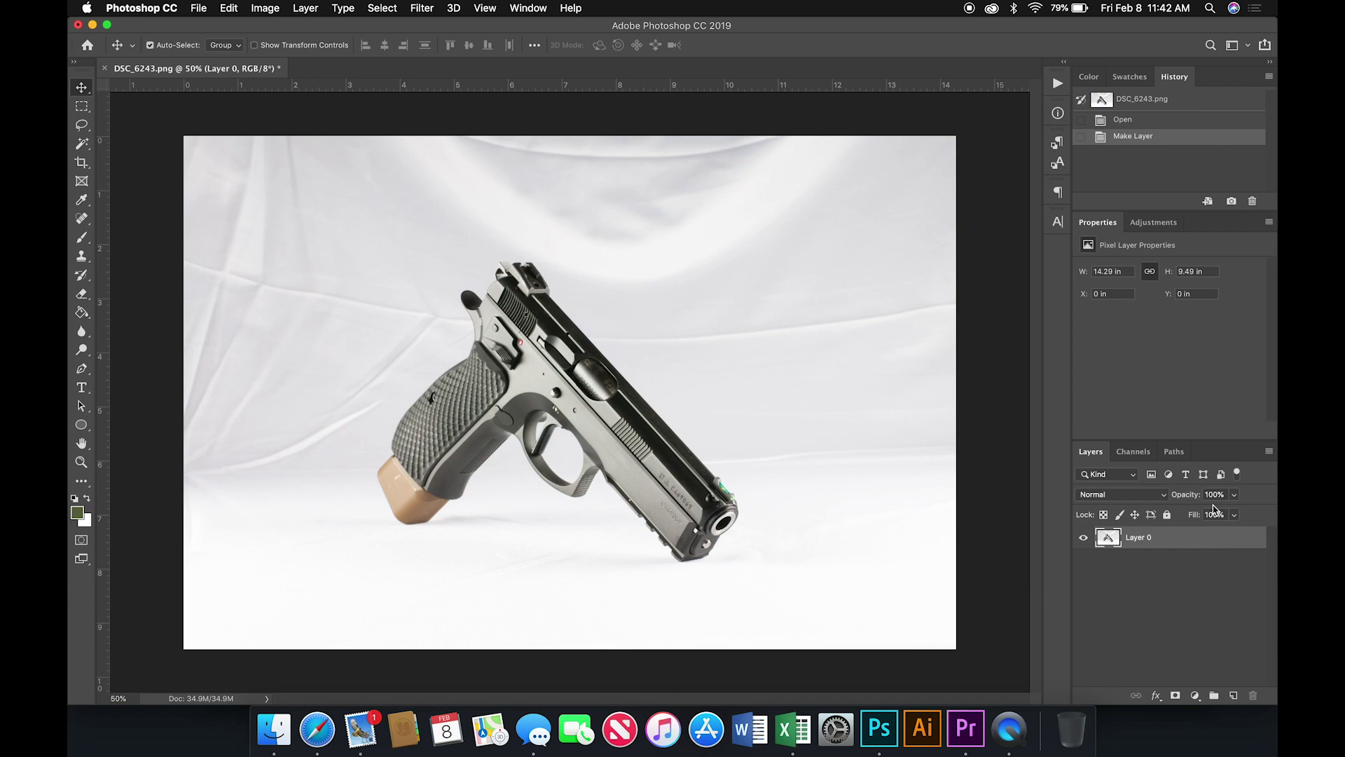
key("super+j")
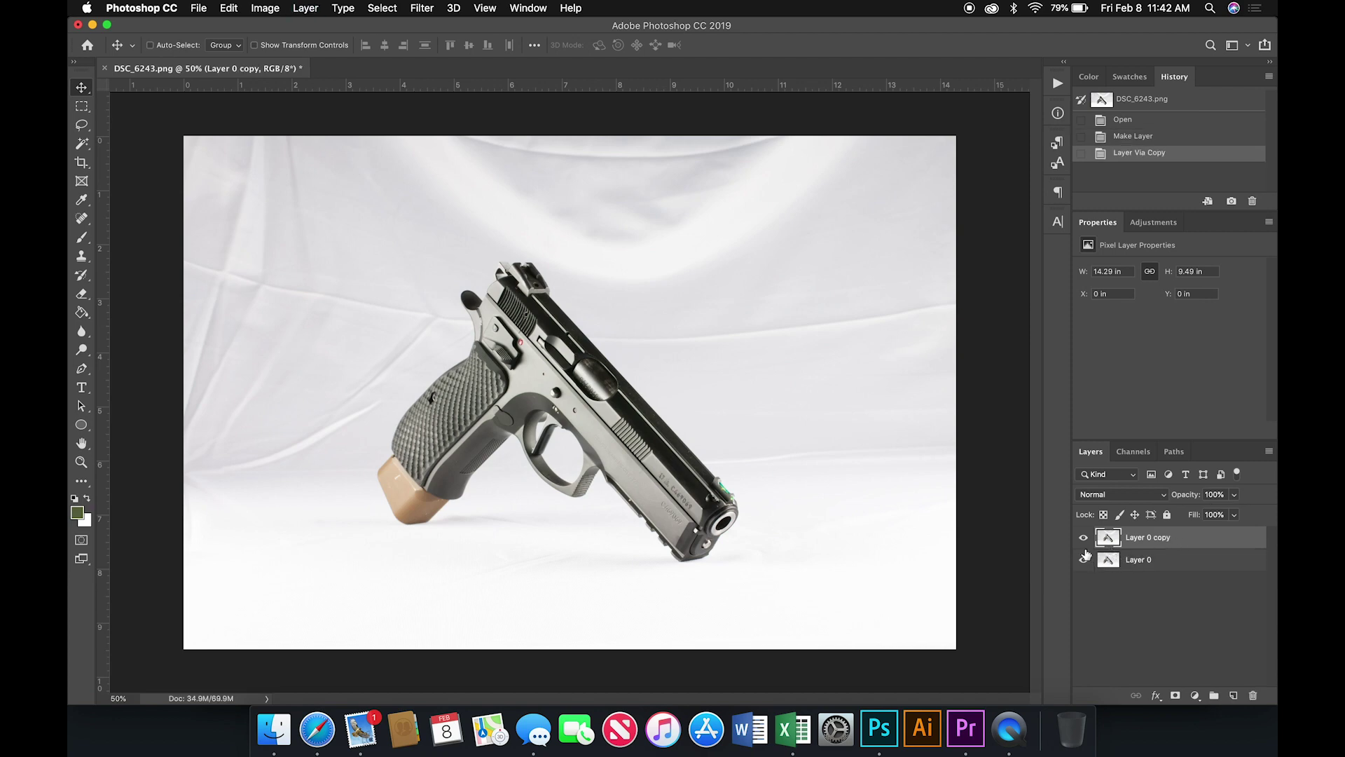
left_click(1084, 540)
left_click(1085, 541)
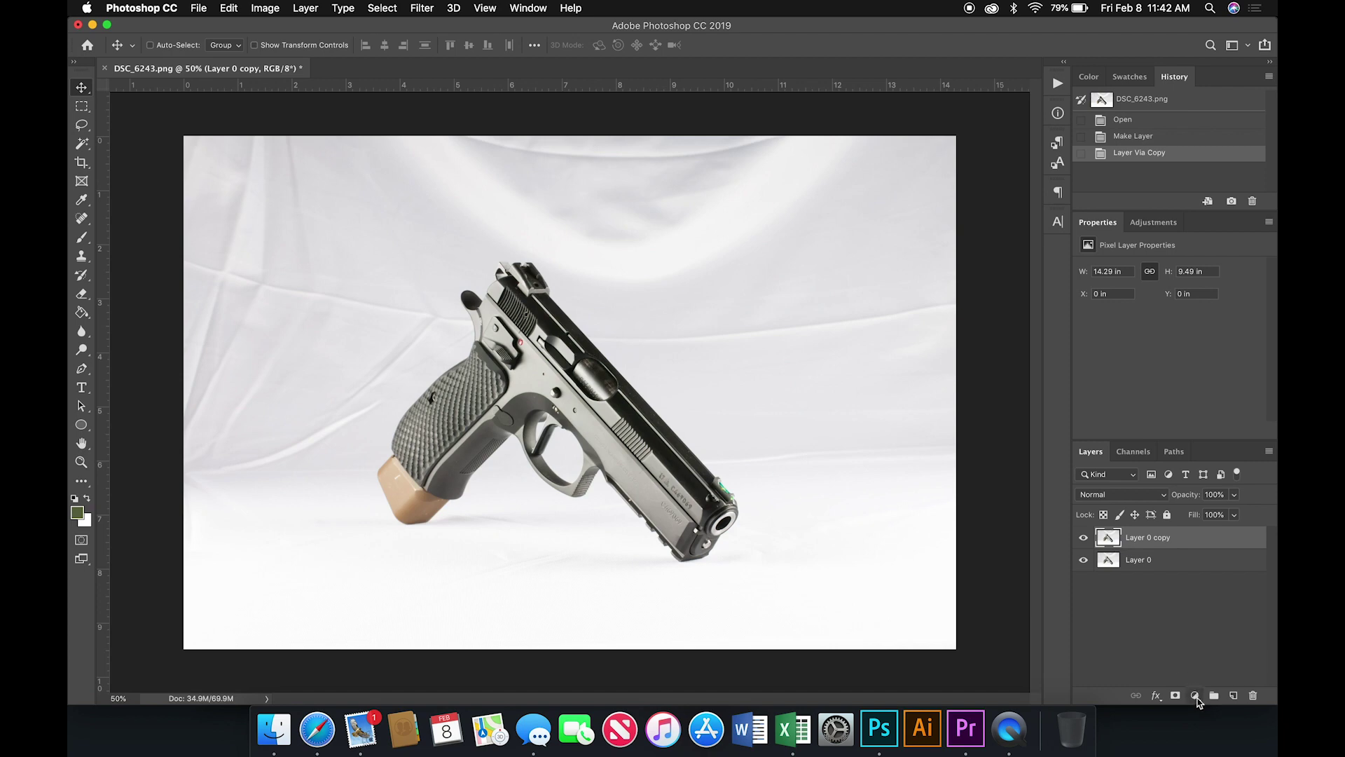
Add a Solid Color fill layer in pure white, ffffff
left_click(1196, 696)
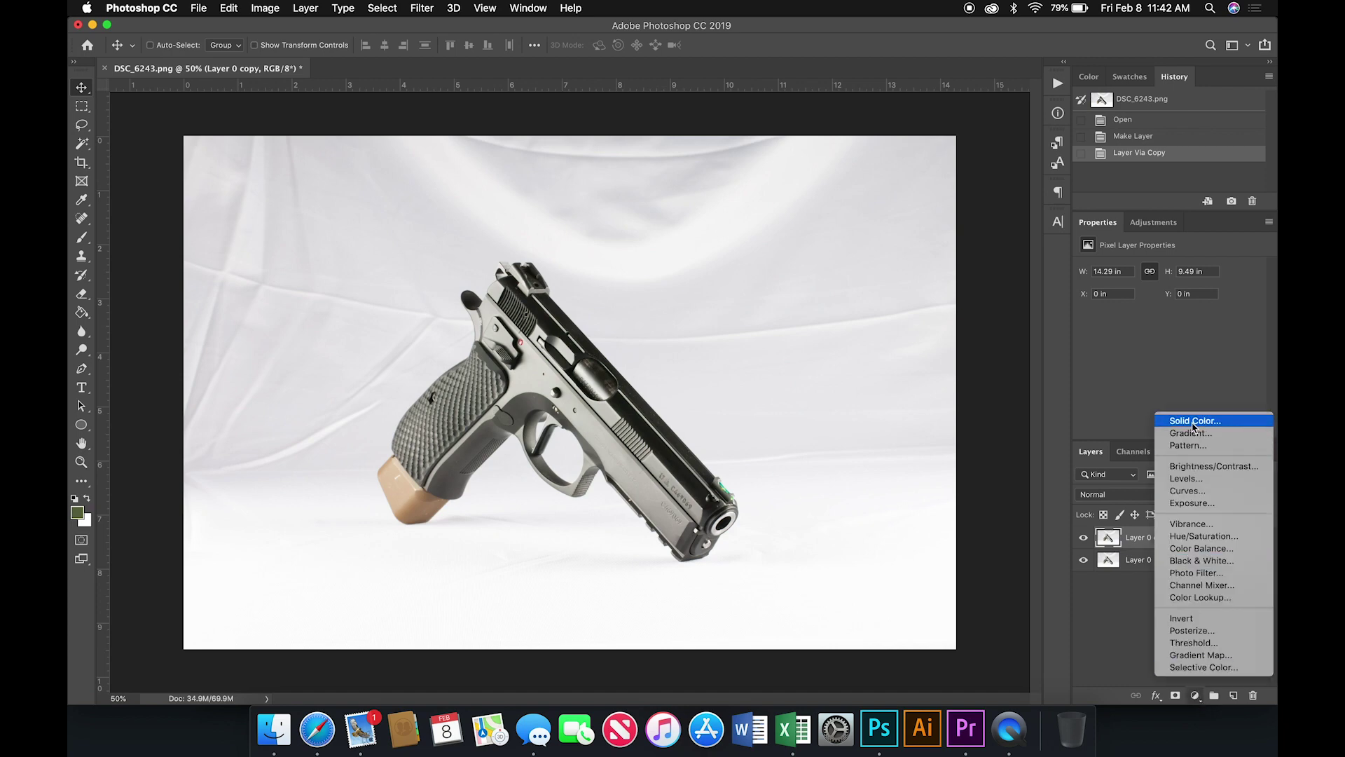
left_click(1194, 421)
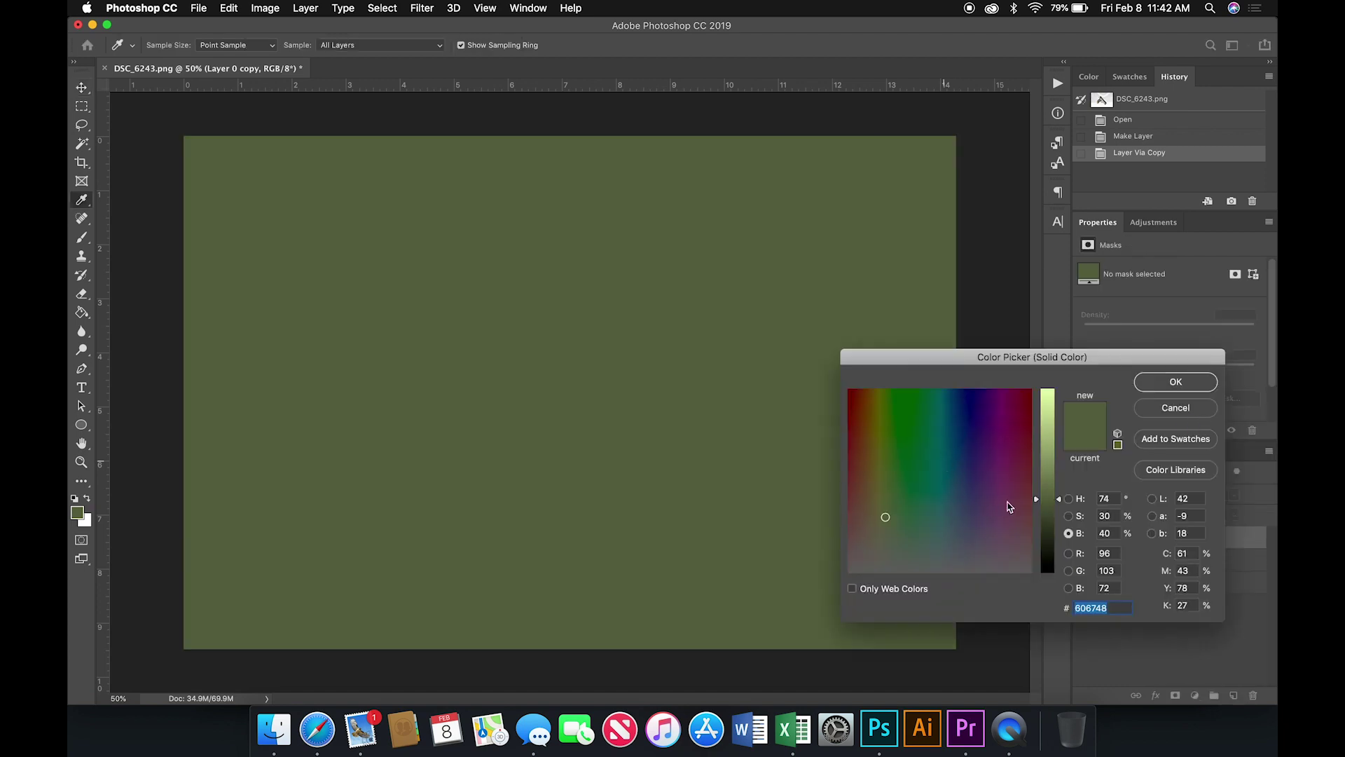
left_click_drag(1050, 495, 1050, 315)
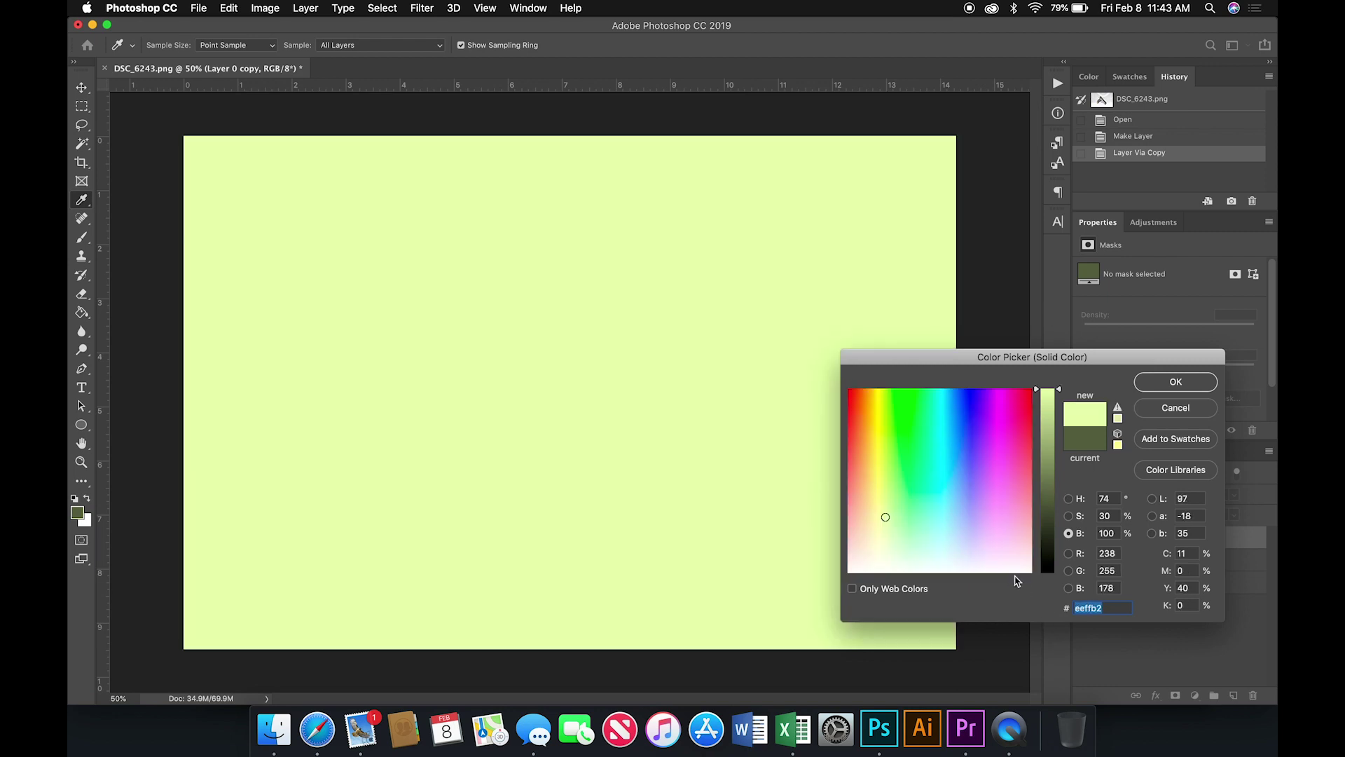
left_click(996, 564)
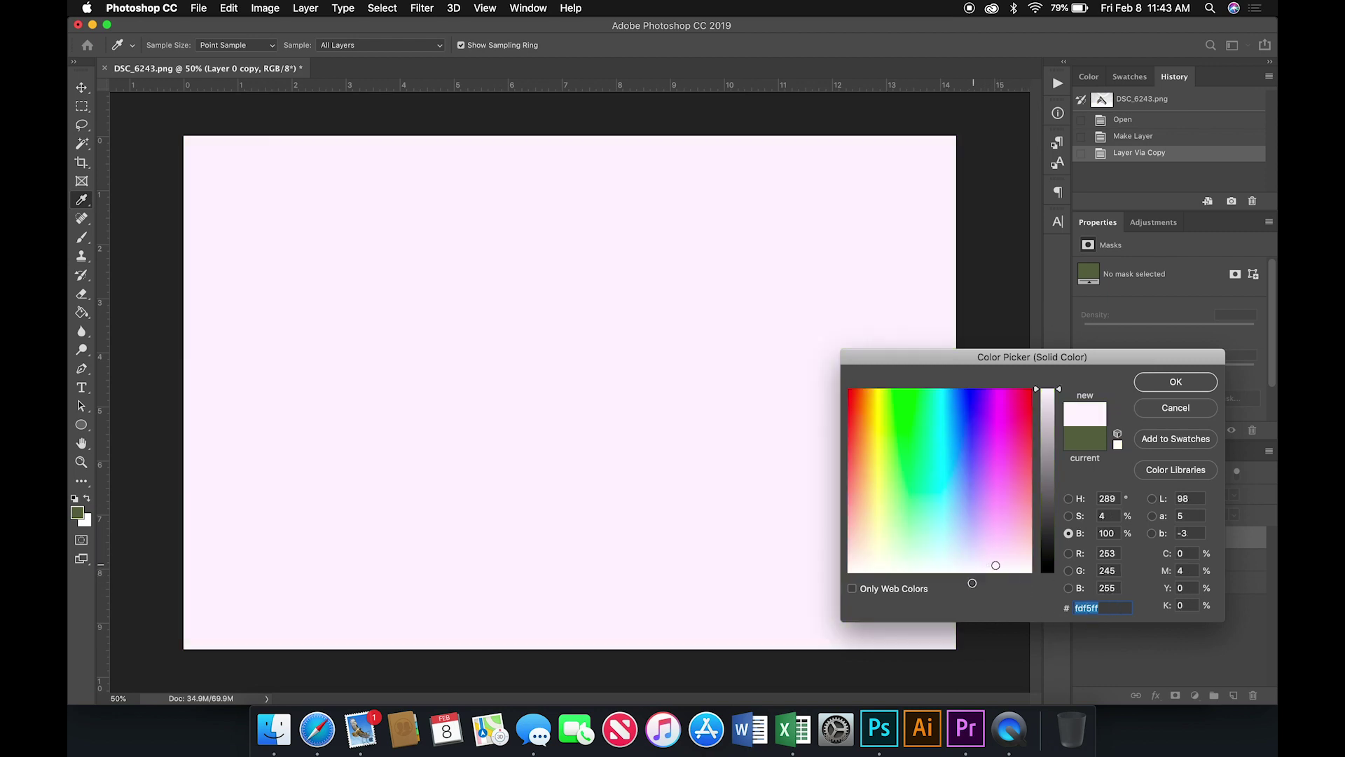
left_click(974, 565)
left_click(907, 571)
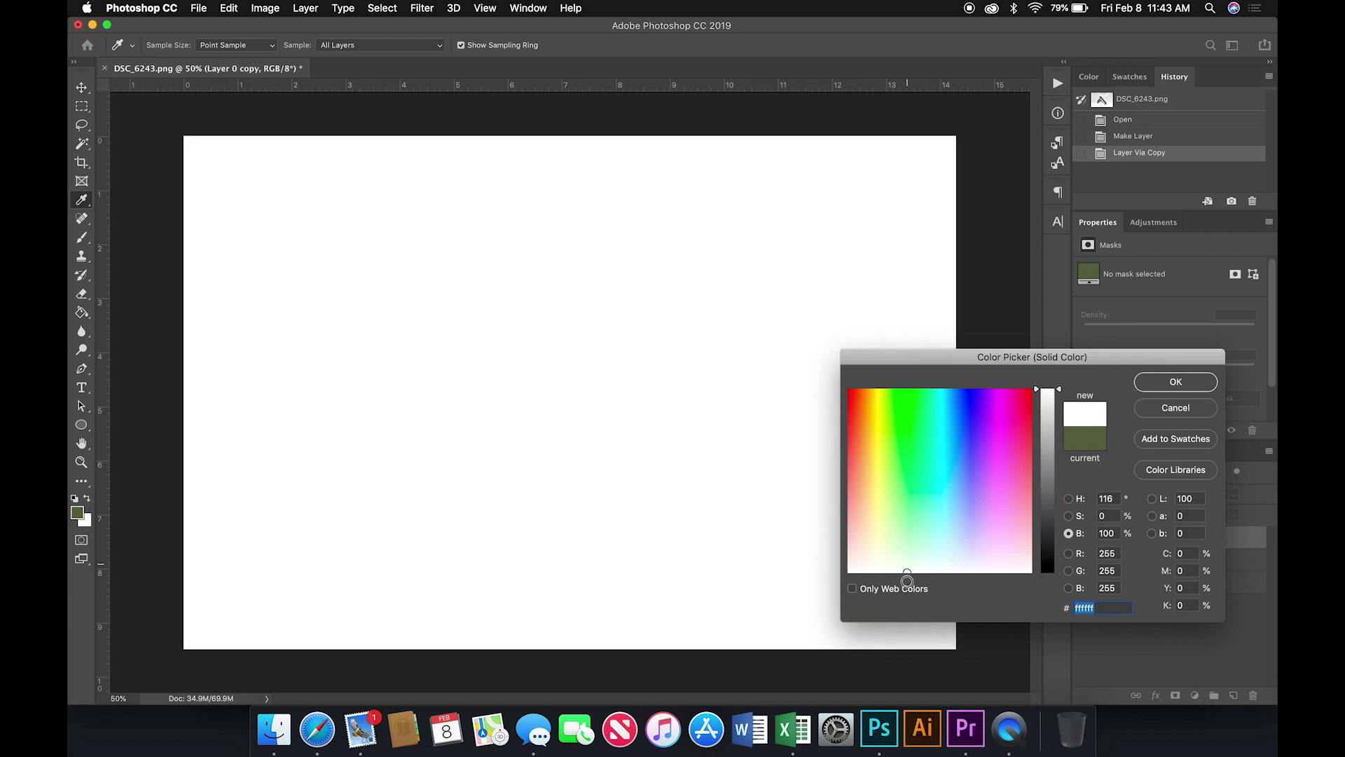
left_click(1174, 389)
Move the white fill layer beneath the duplicated photo layer and add a layer mask to the duplicate
left_click_drag(1106, 541, 1105, 570)
left_click(1110, 540)
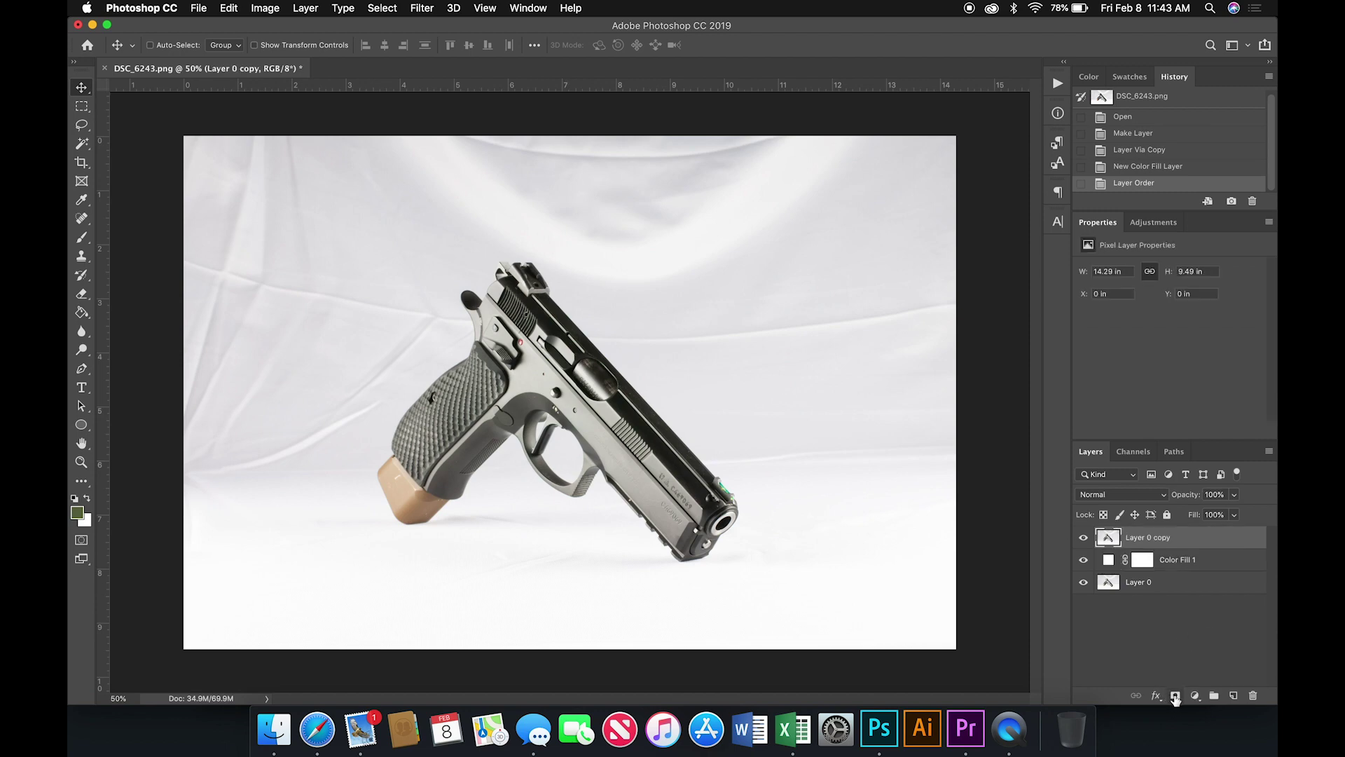
left_click(1175, 696)
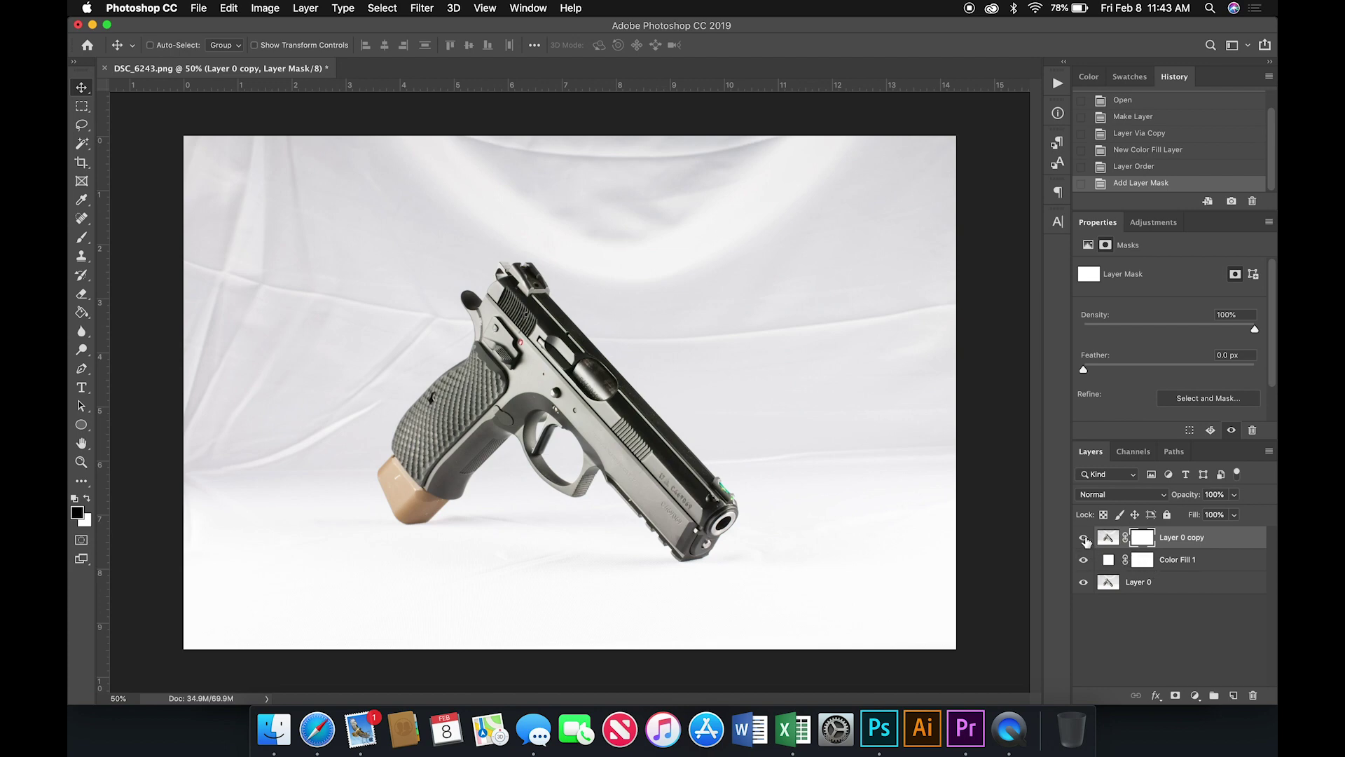
Switch to the Finder Downloads folder and open the cracked-wall texture image in Adobe Photoshop CC 2019
key("ctrl+Up")
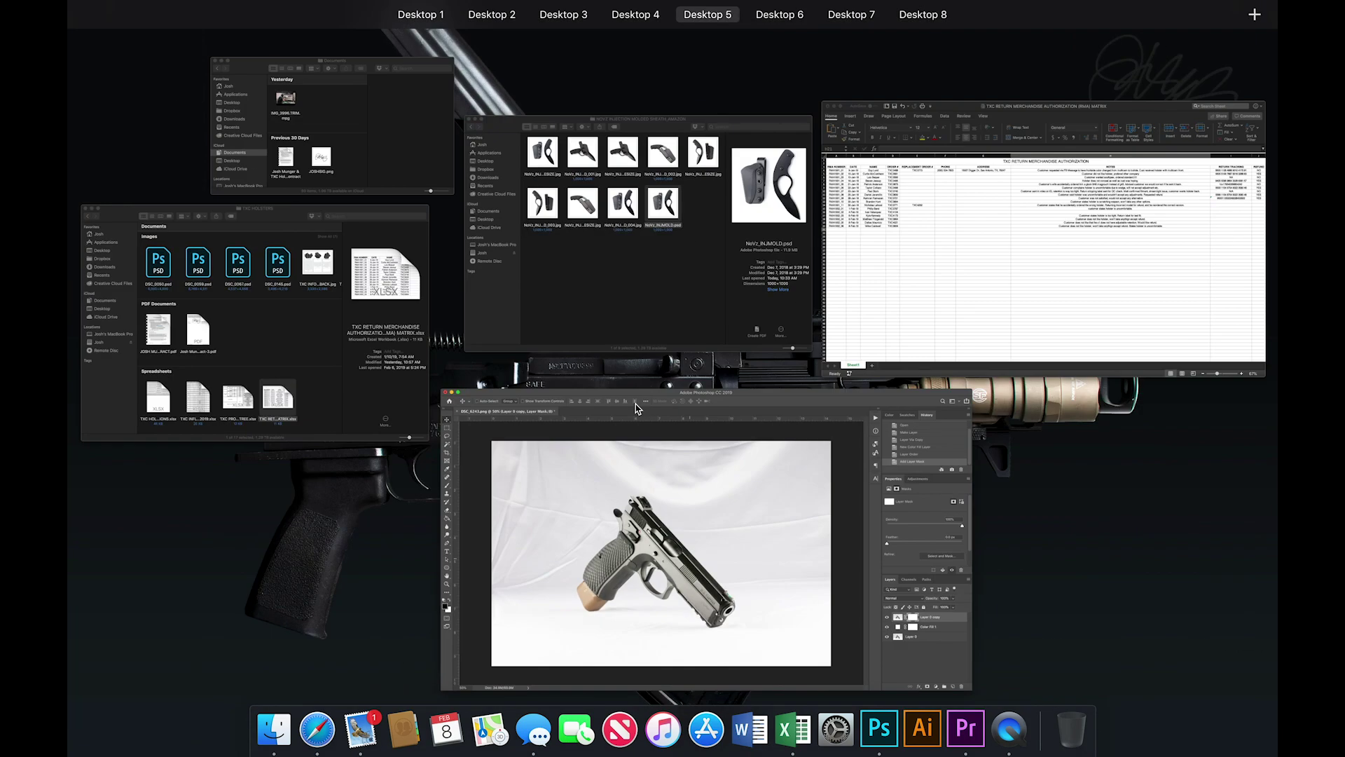
left_click(637, 408)
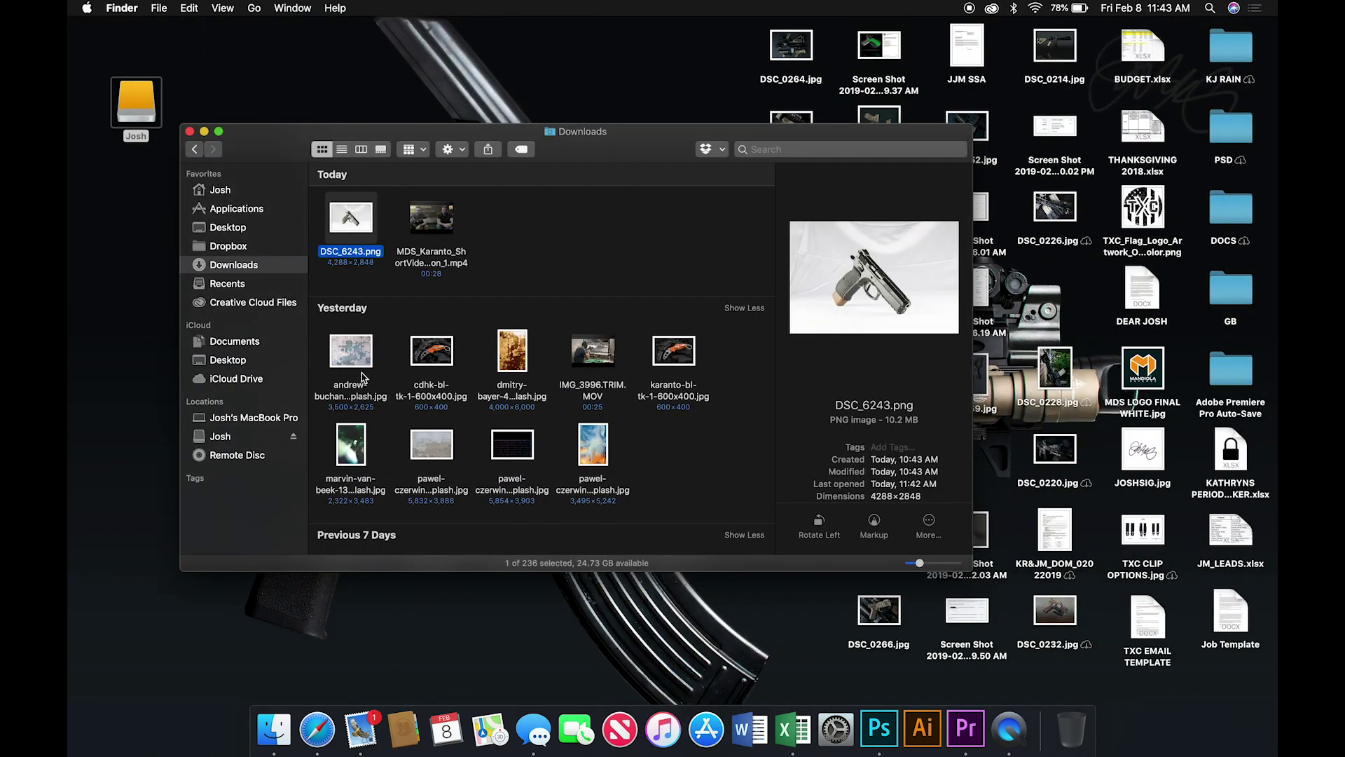
left_click(363, 353)
right_click(365, 354)
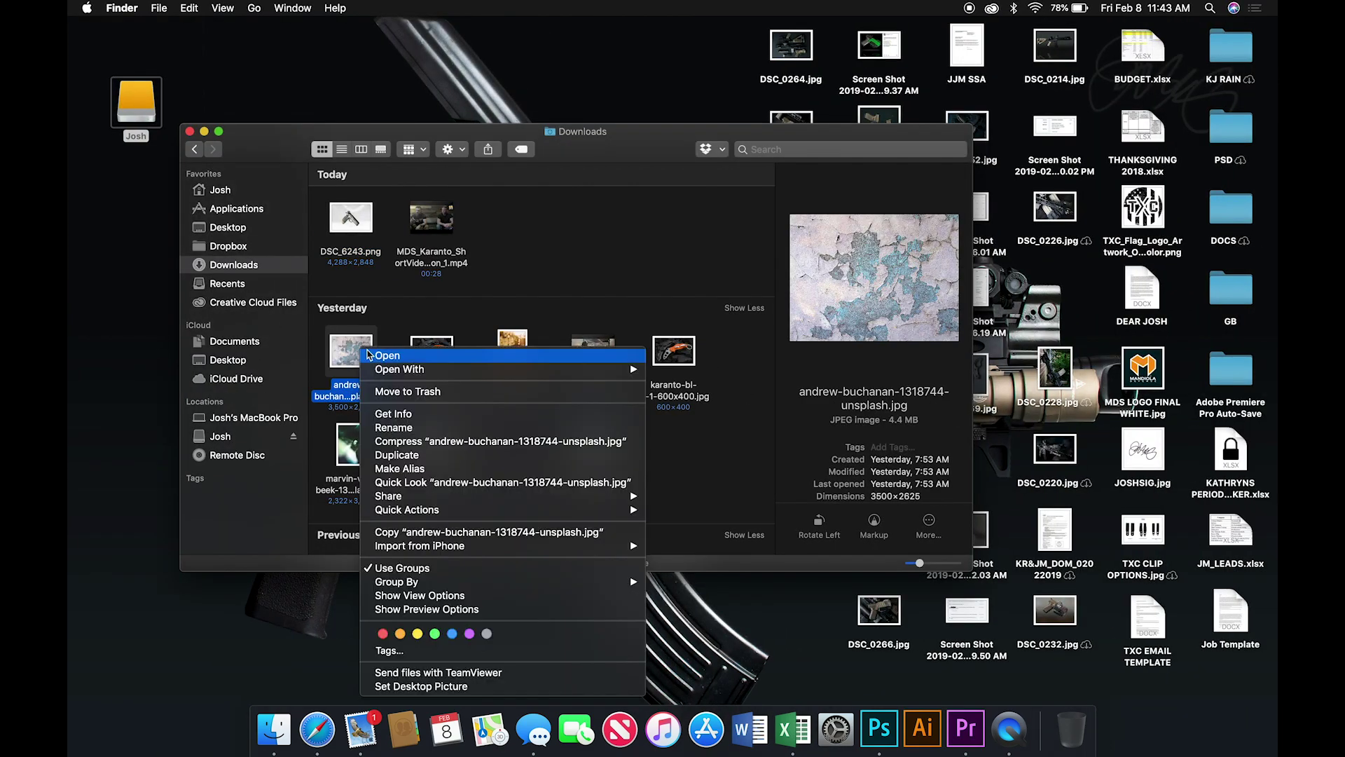
mouse_move(406, 369)
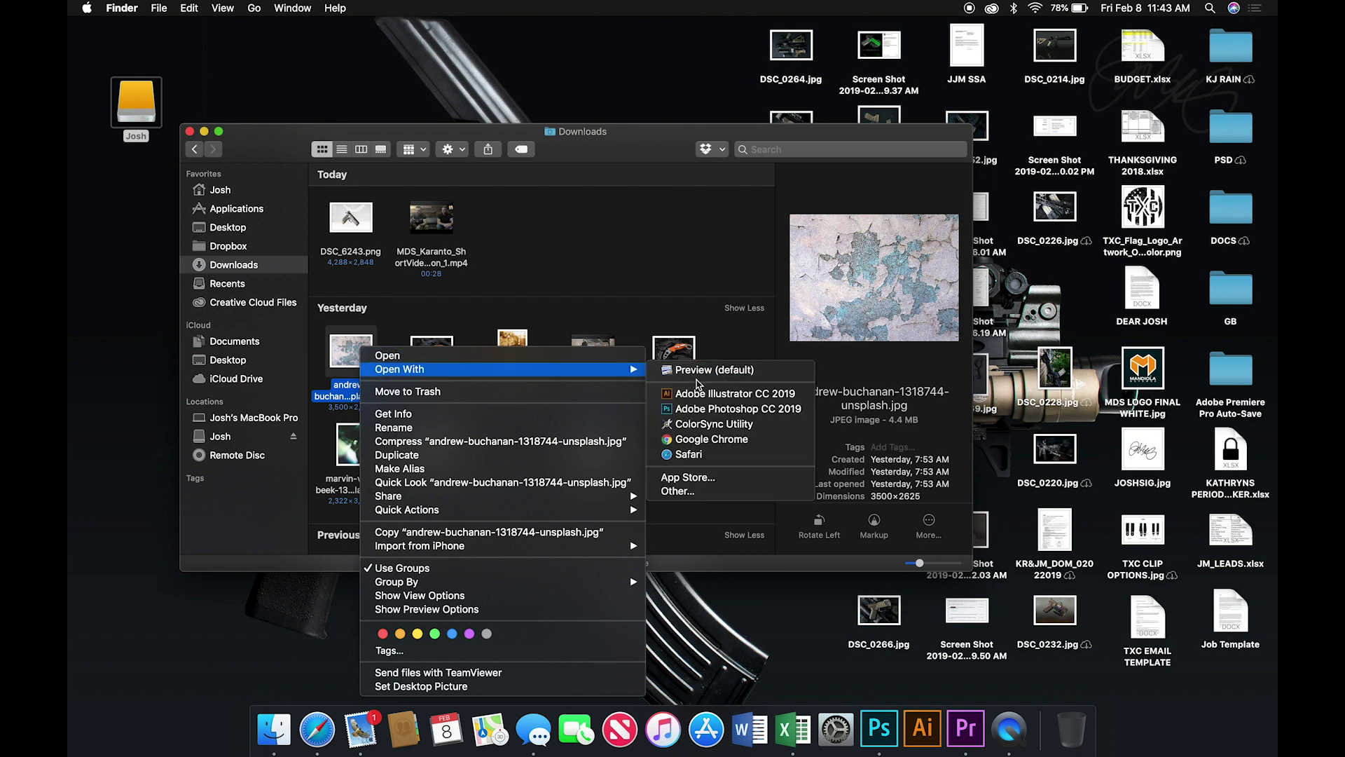
left_click(732, 410)
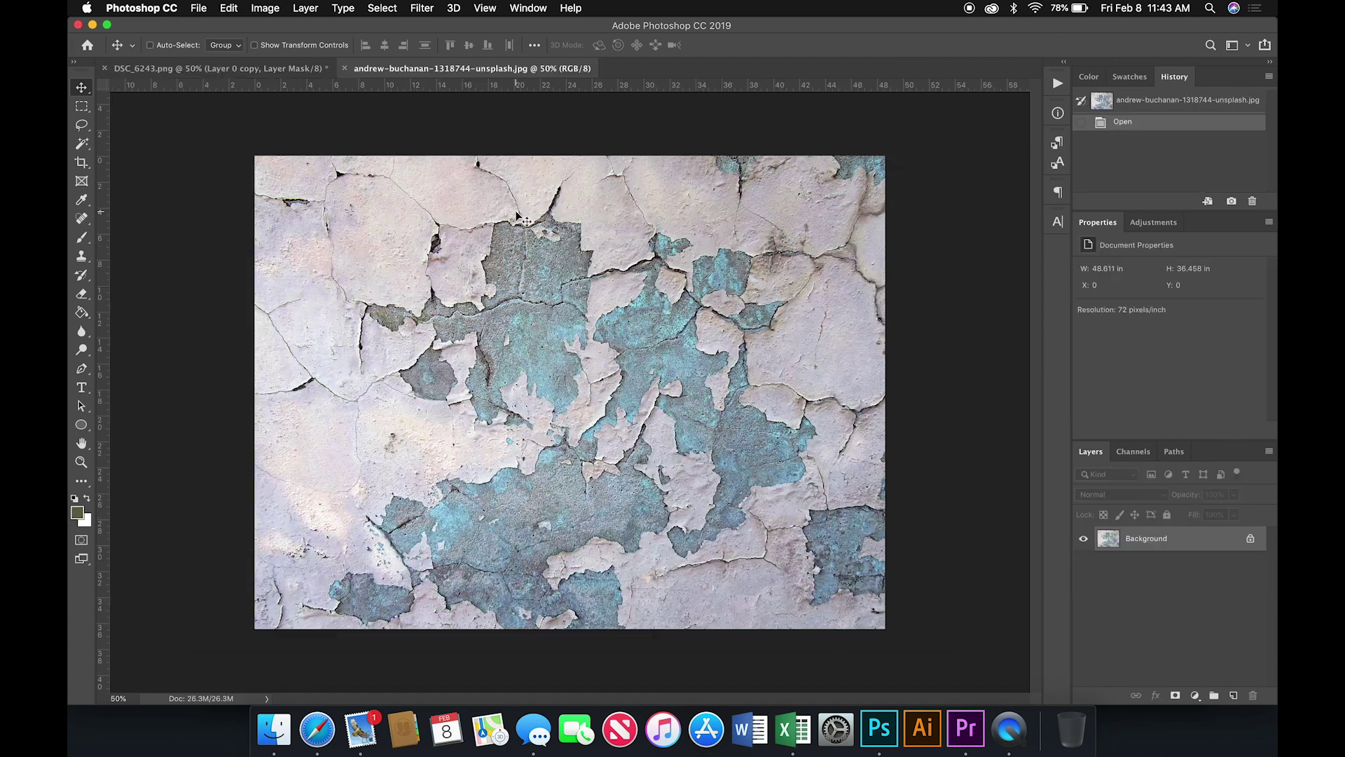
Copy the wall texture into the pistol document, centre it over the photo, and place its layer beneath the masked duplicate
left_click_drag(494, 68, 568, 145)
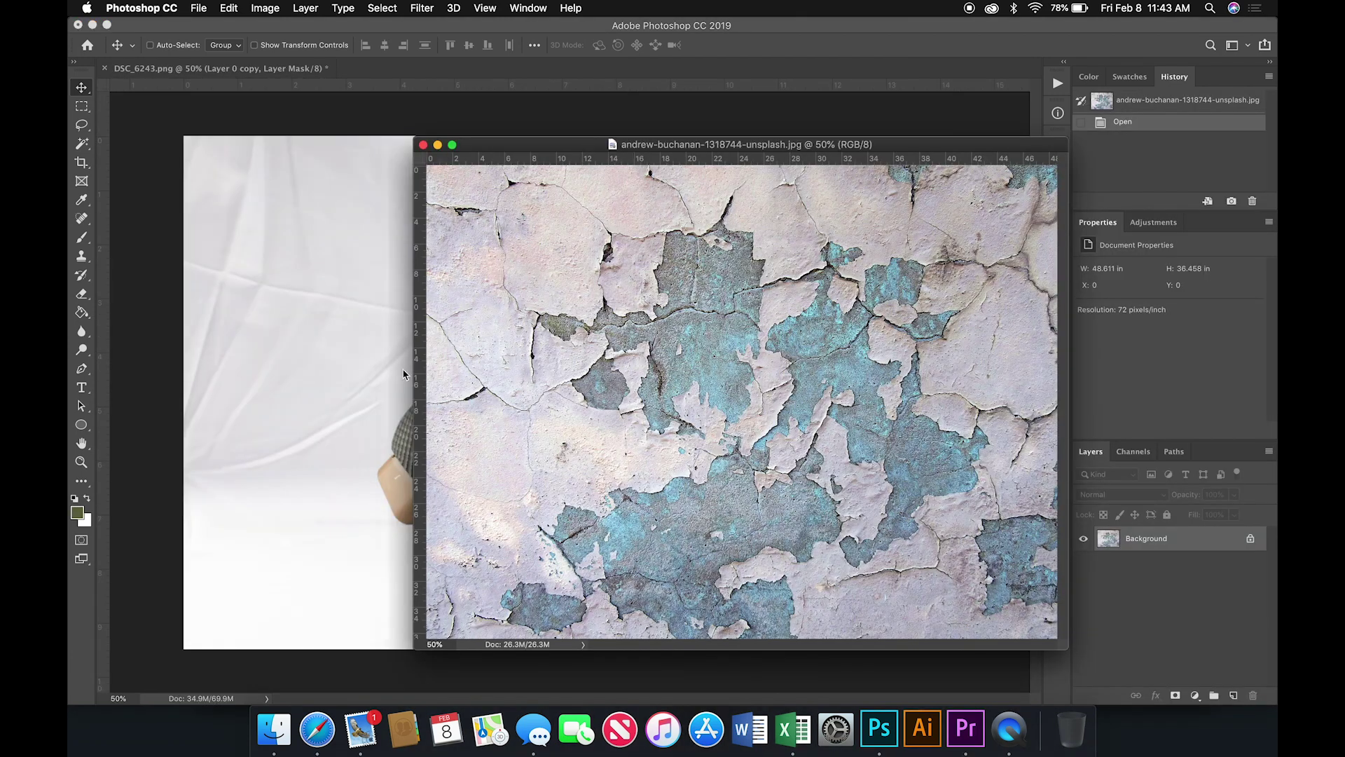
left_click(404, 372)
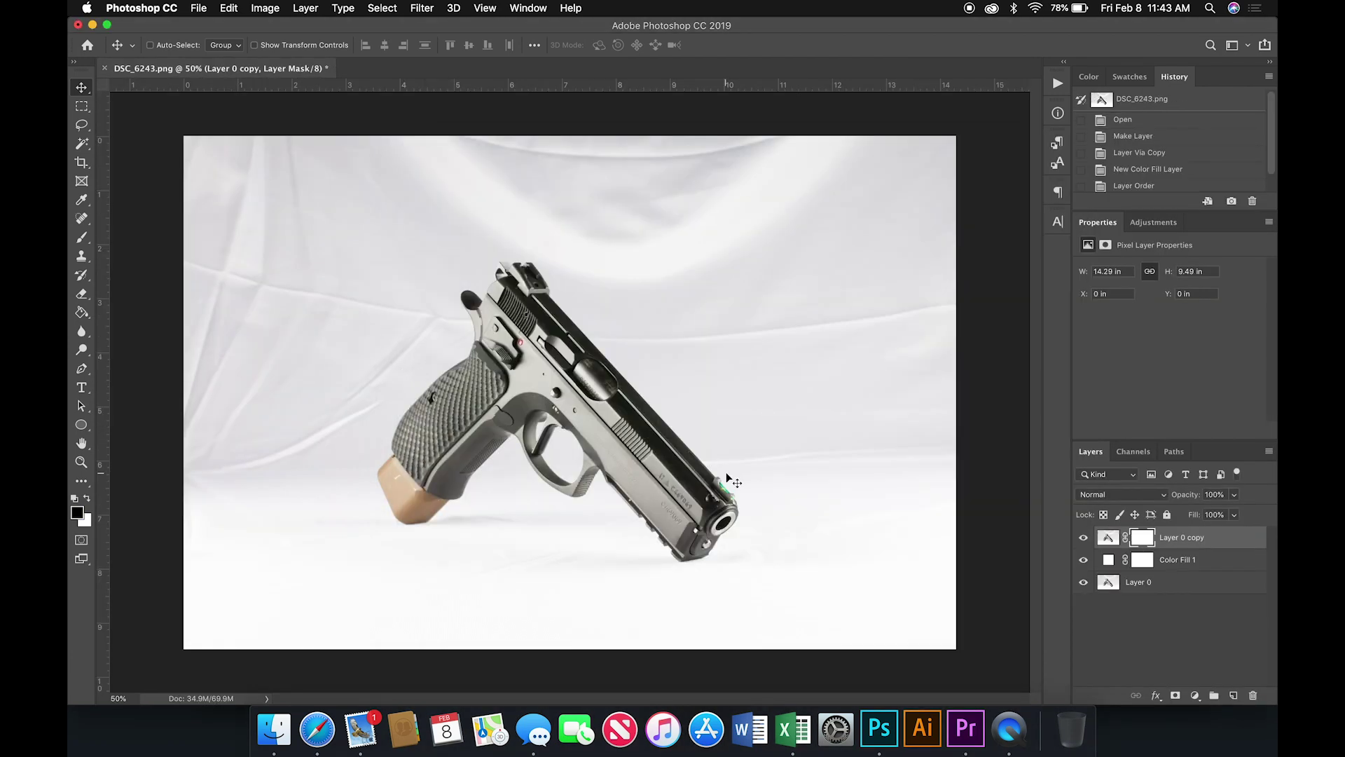
key("ctrl+Up")
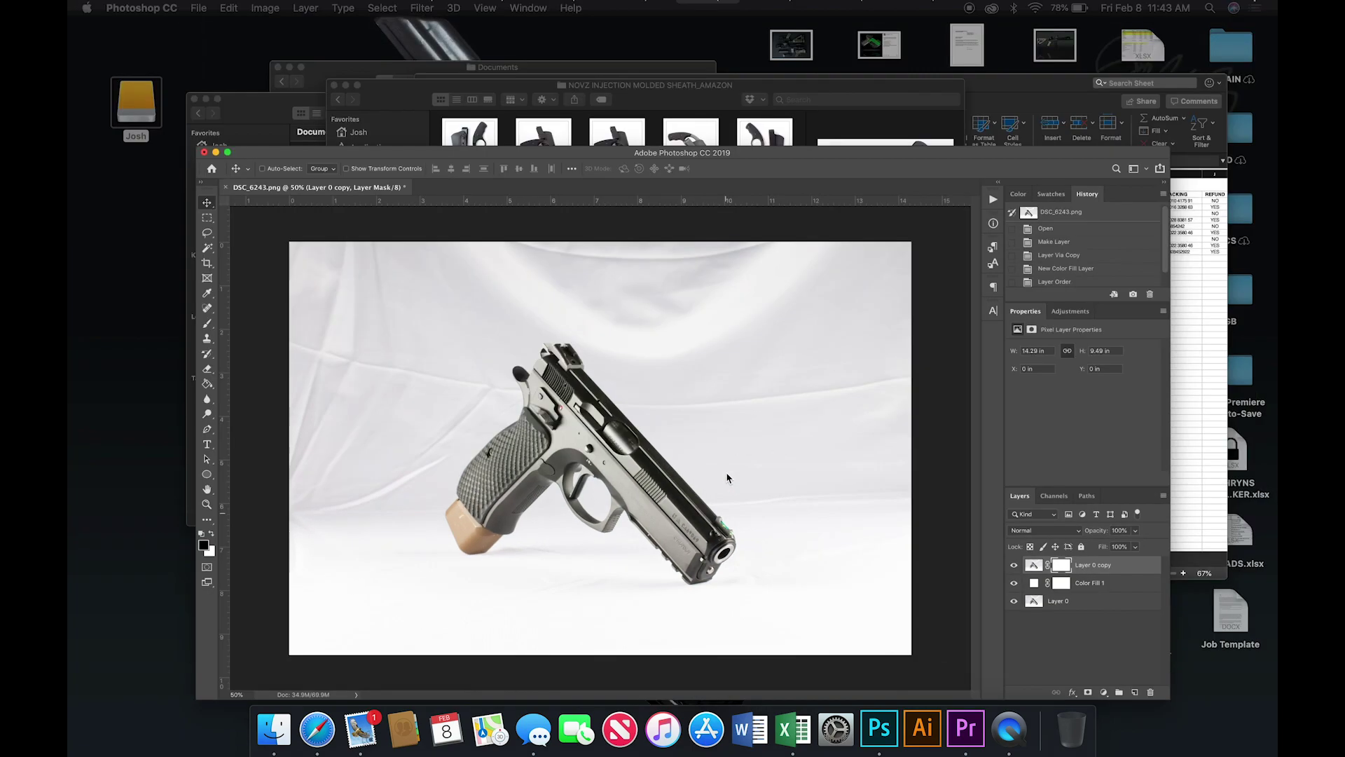
left_click(1093, 502)
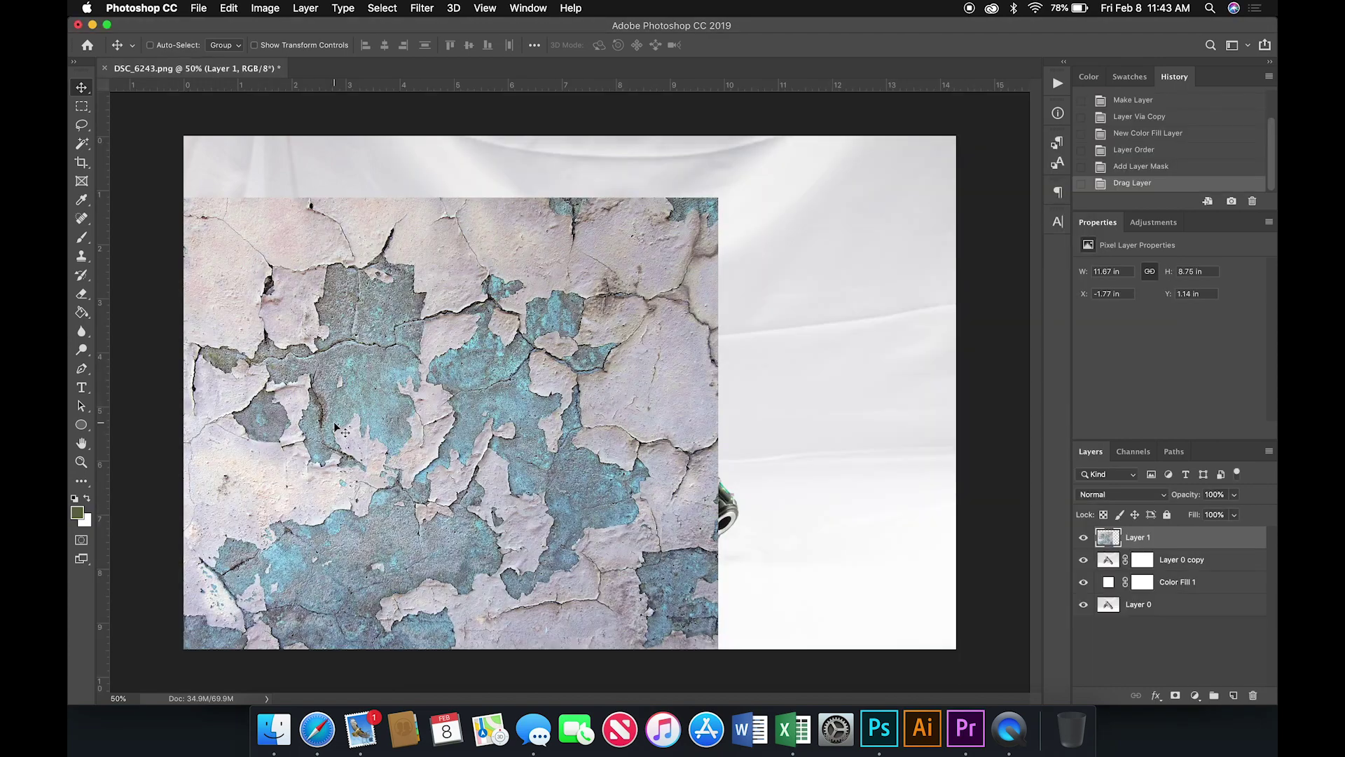
left_click_drag(423, 403, 566, 359)
left_click_drag(1110, 539, 1114, 570)
left_click(1137, 538)
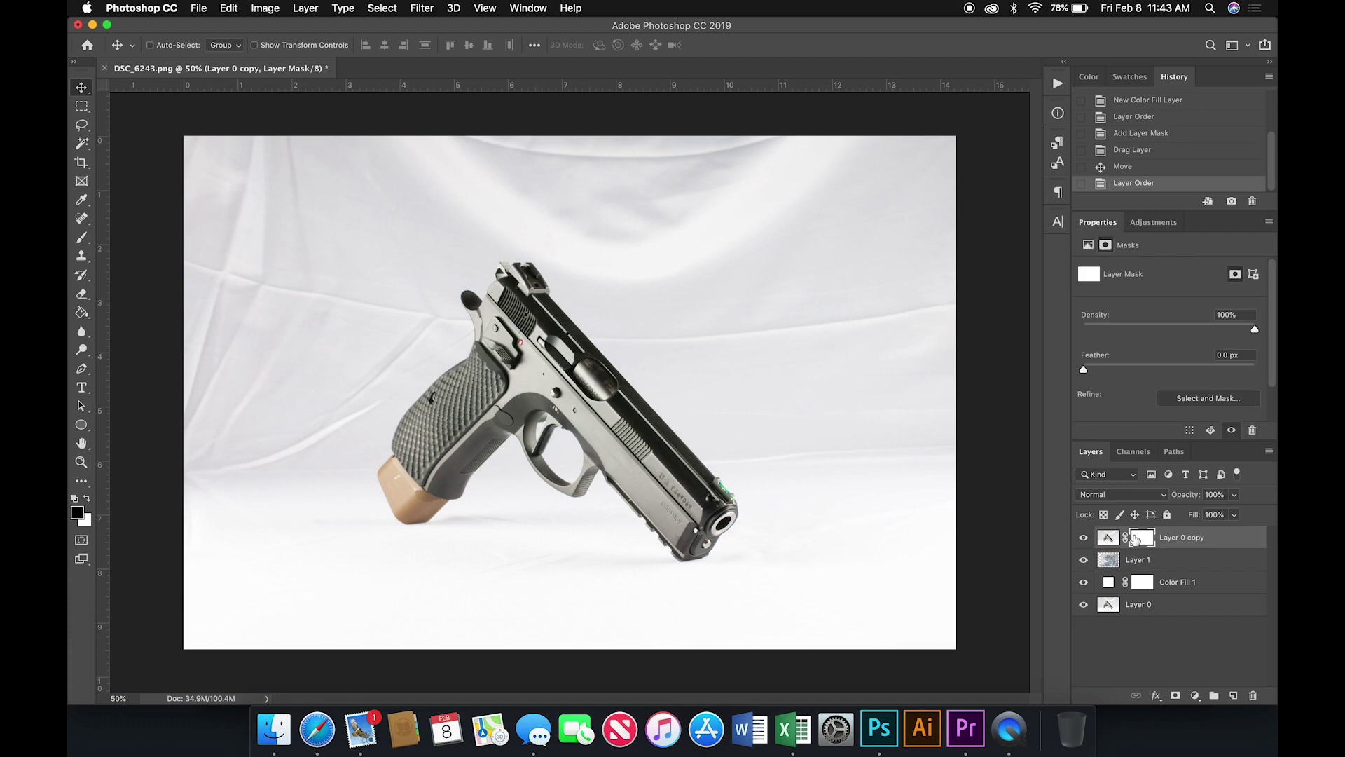
Paint black dabs with a soft 500 px brush on the duplicate's mask over the upper-left backdrop
key("b")
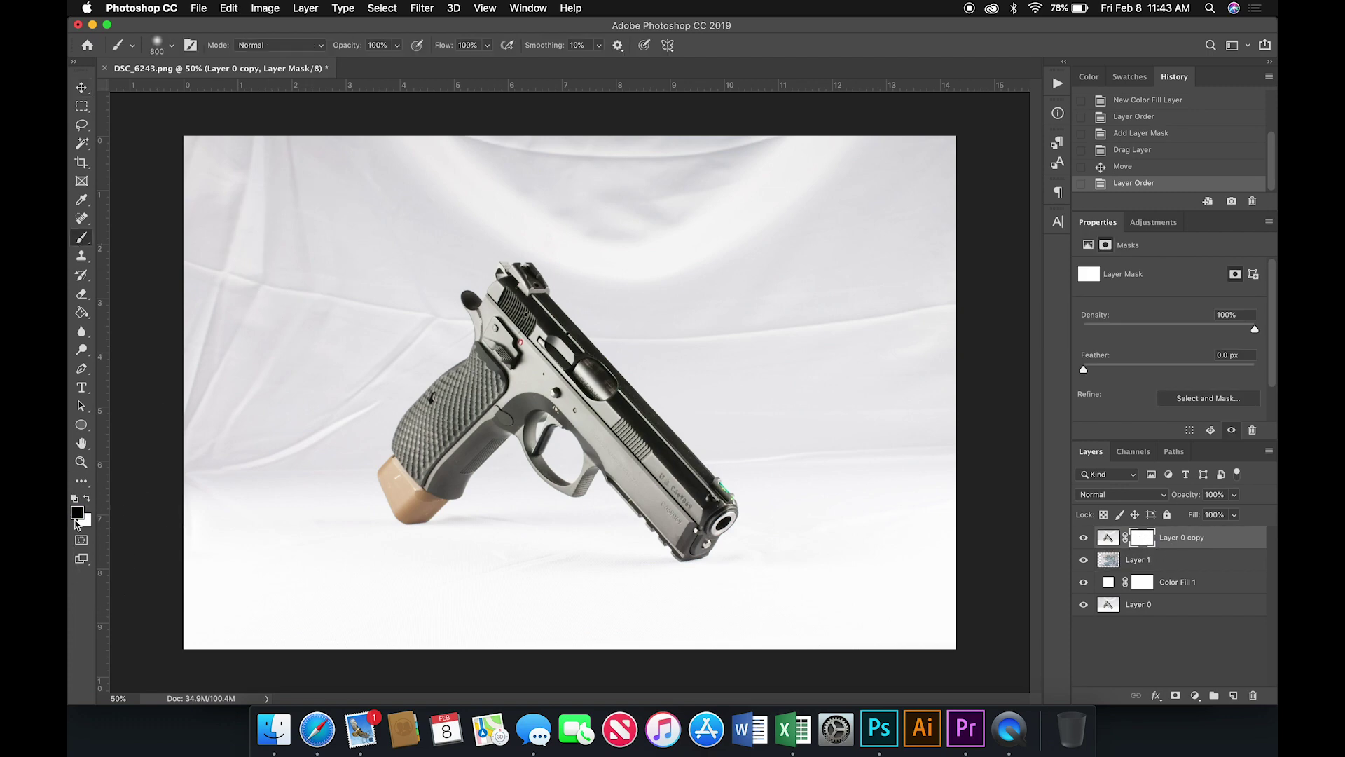
key("bracketleft")
key("bracketleft")
key("bracketleft")
left_click(256, 198)
left_click(329, 223)
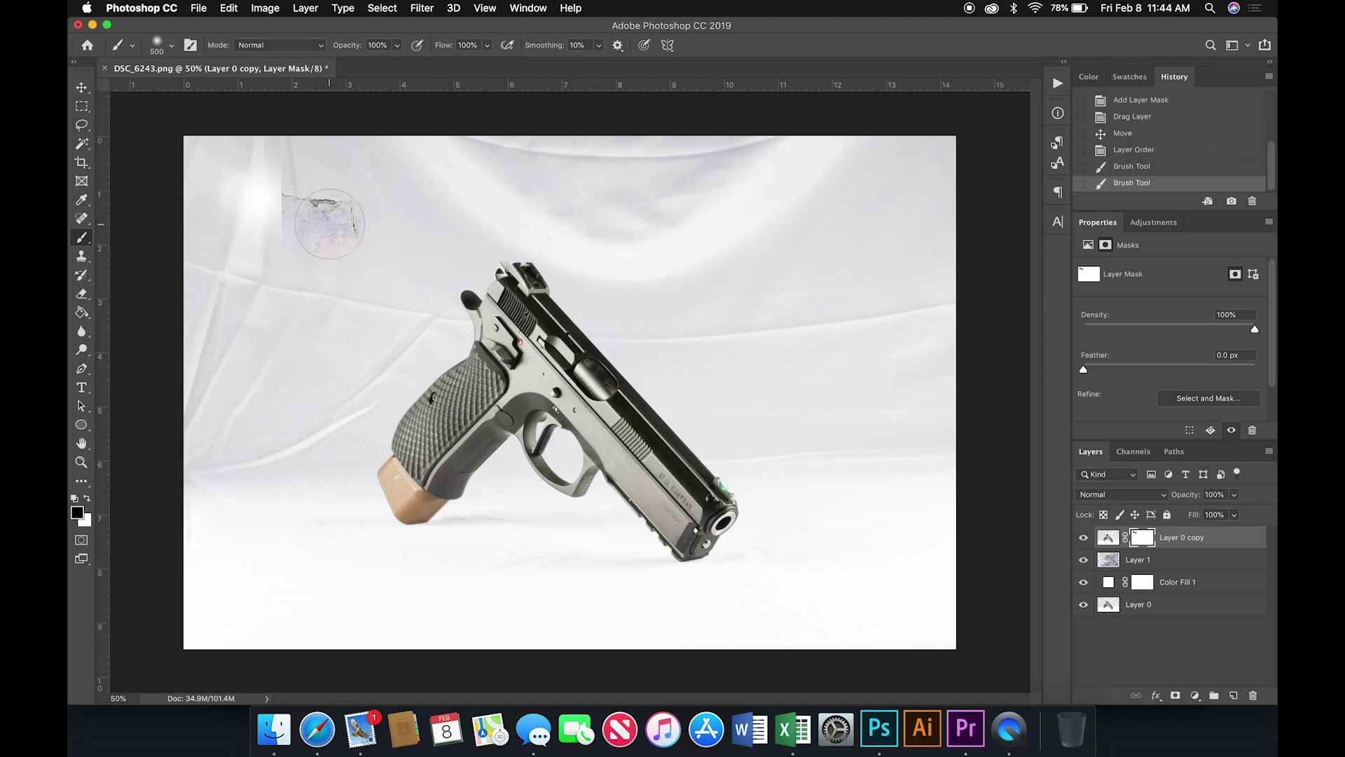
Switch to a hard round 500 px brush at 100% hardness and mask out the backdrop above and beside the pistol
right_click(330, 225)
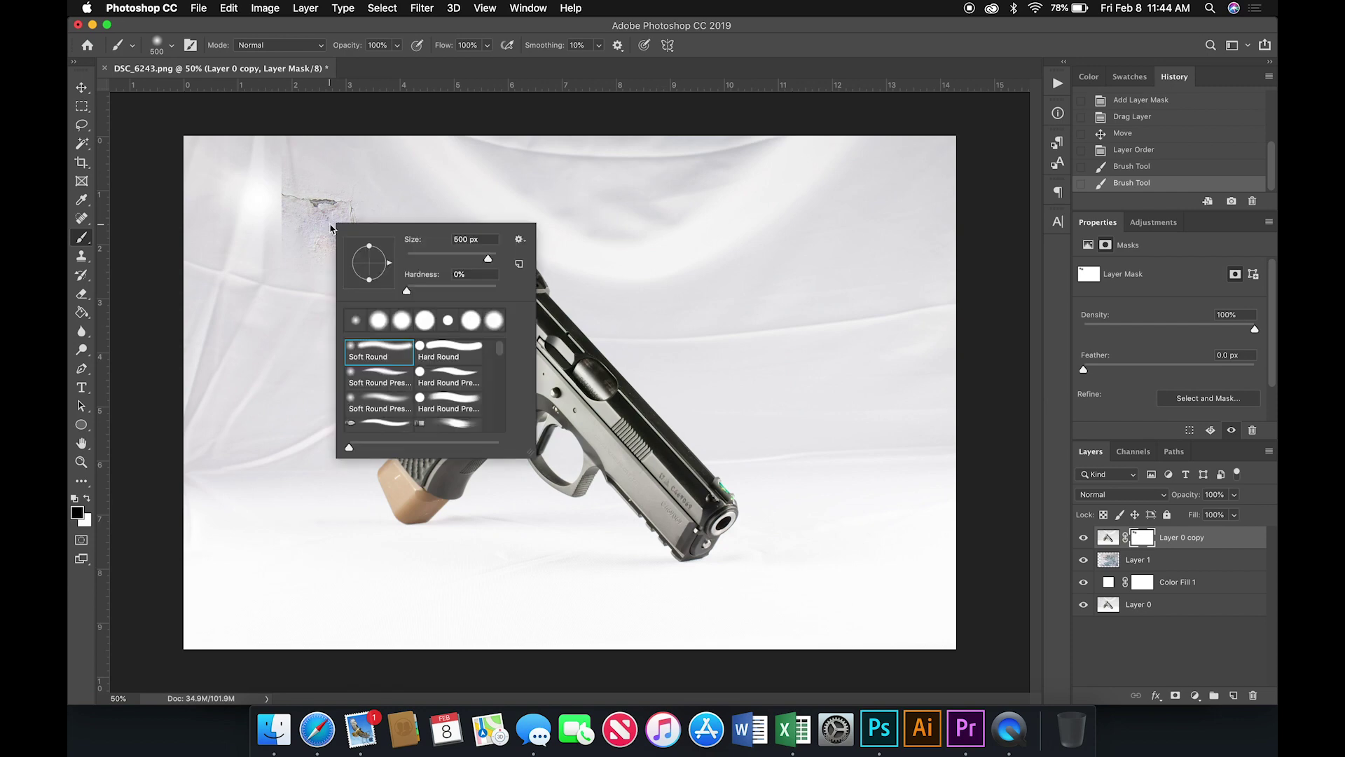
left_click(465, 404)
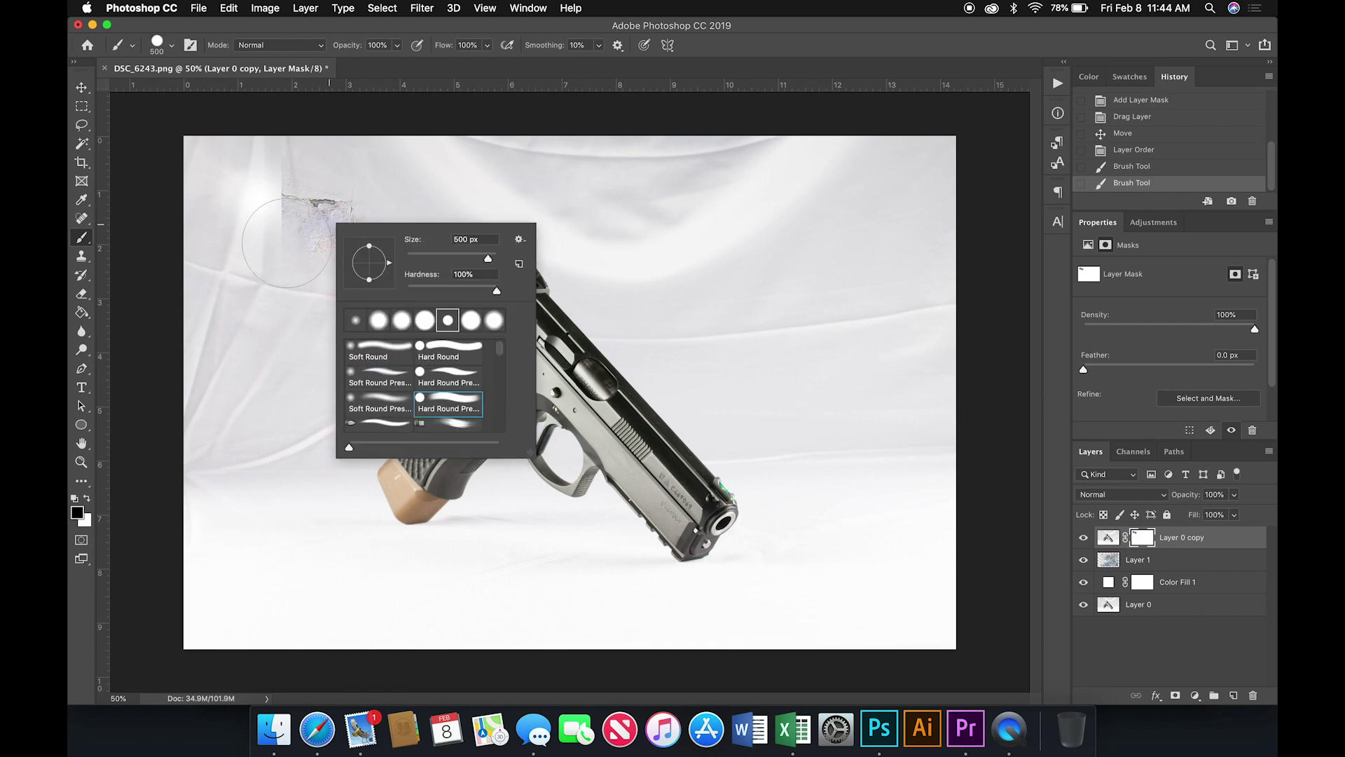
mouse_move(290, 223)
left_mouse_down()
mouse_move(282, 160)
mouse_move(383, 217)
mouse_move(533, 189)
mouse_move(613, 210)
mouse_move(751, 413)
mouse_move(784, 276)
left_mouse_up()
left_click(1084, 541)
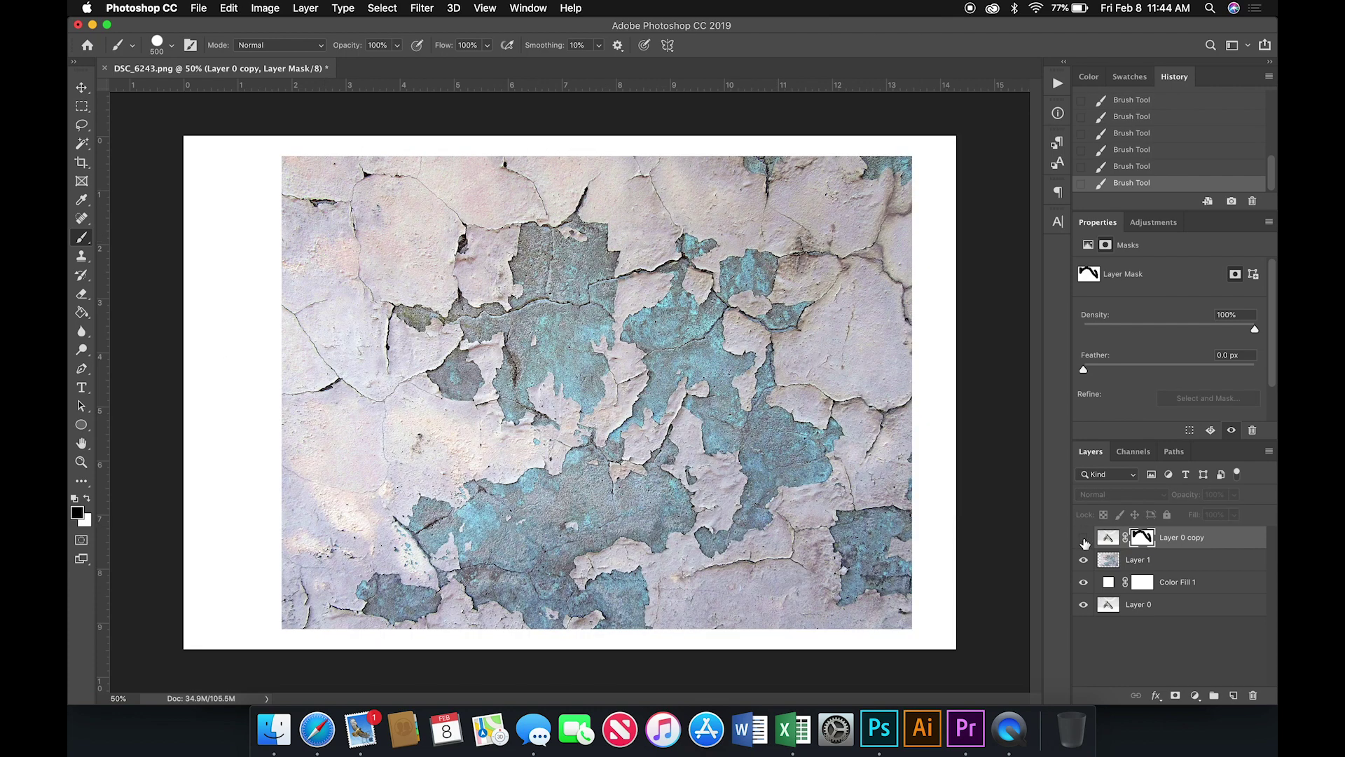
left_click(1084, 540)
mouse_move(781, 378)
left_mouse_down()
mouse_move(645, 168)
mouse_move(477, 144)
mouse_move(196, 168)
left_mouse_up()
Delete the wall texture layer
left_click(1107, 564)
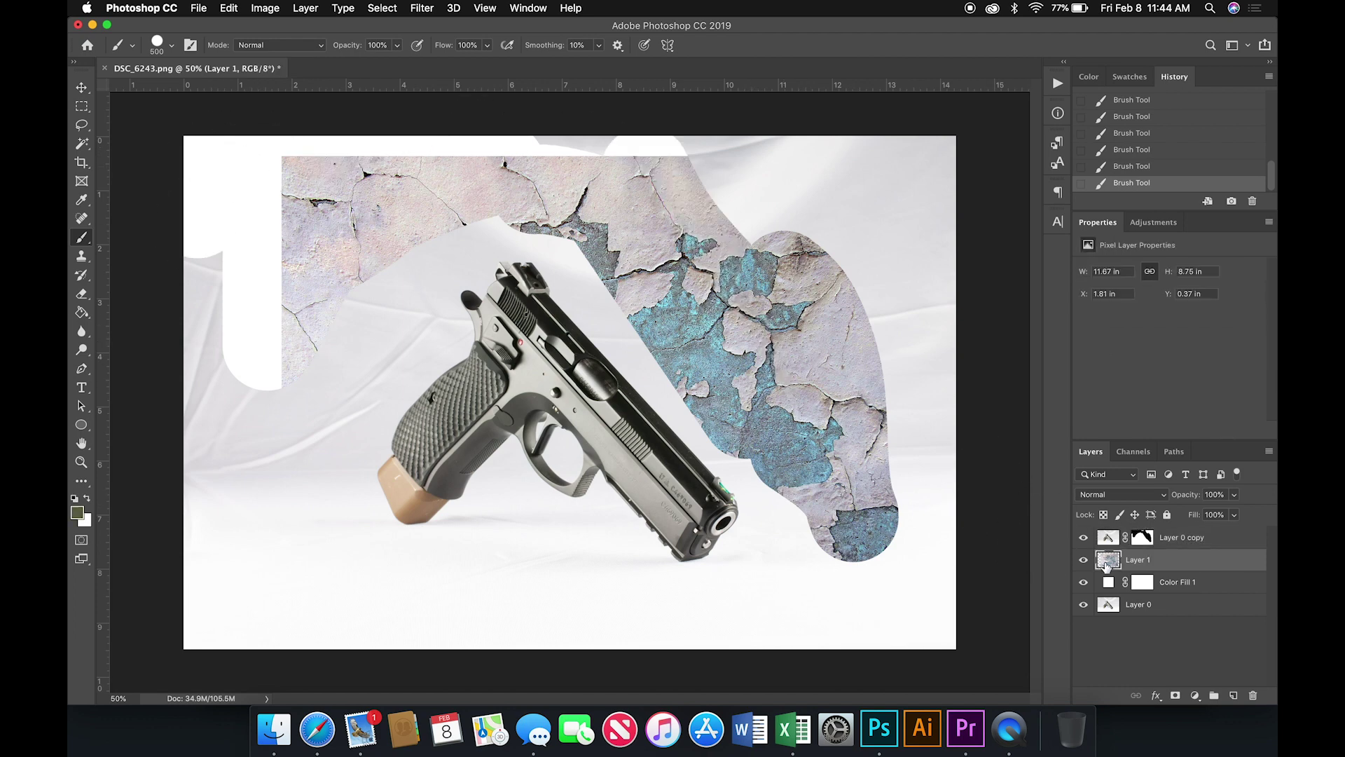
key("Delete")
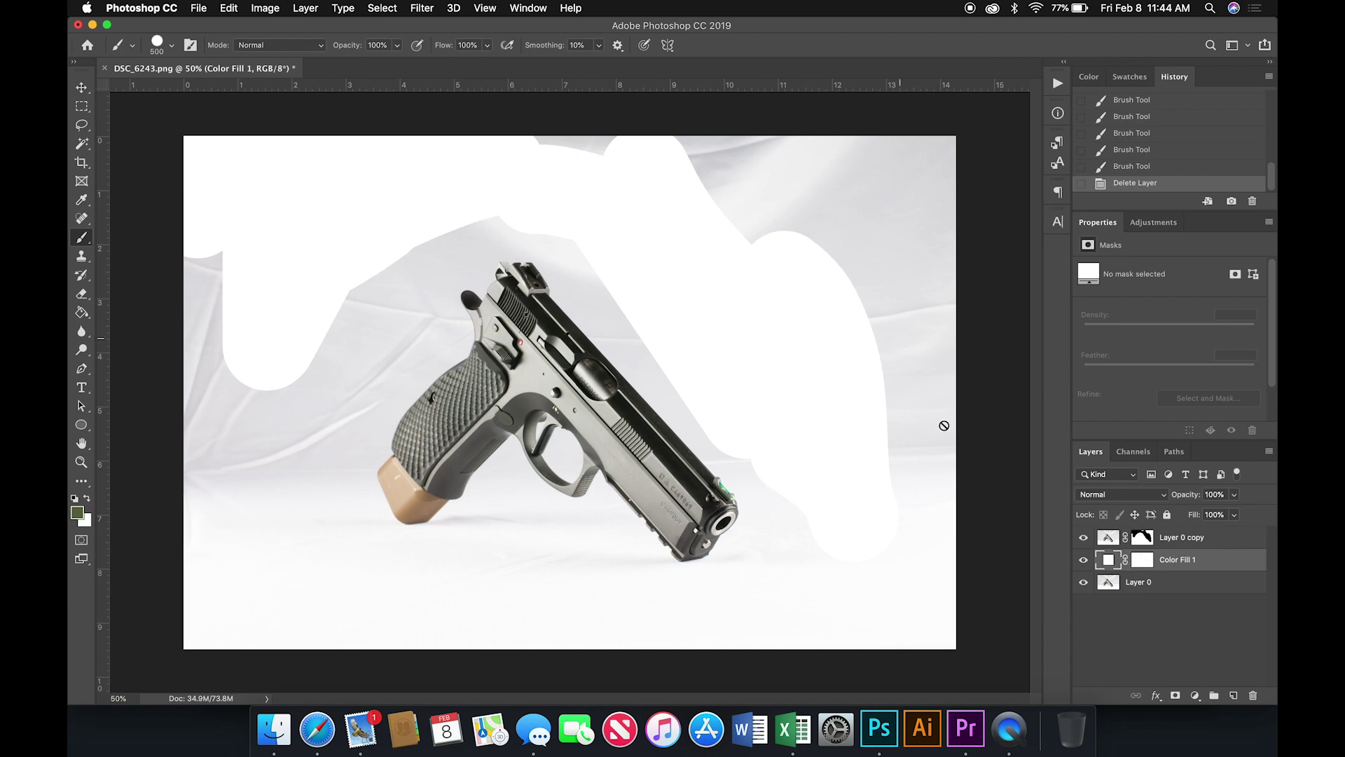
Lower the brush hardness slightly and mask out the backdrop to the left of the pistol on the duplicate's mask
left_click(1144, 539)
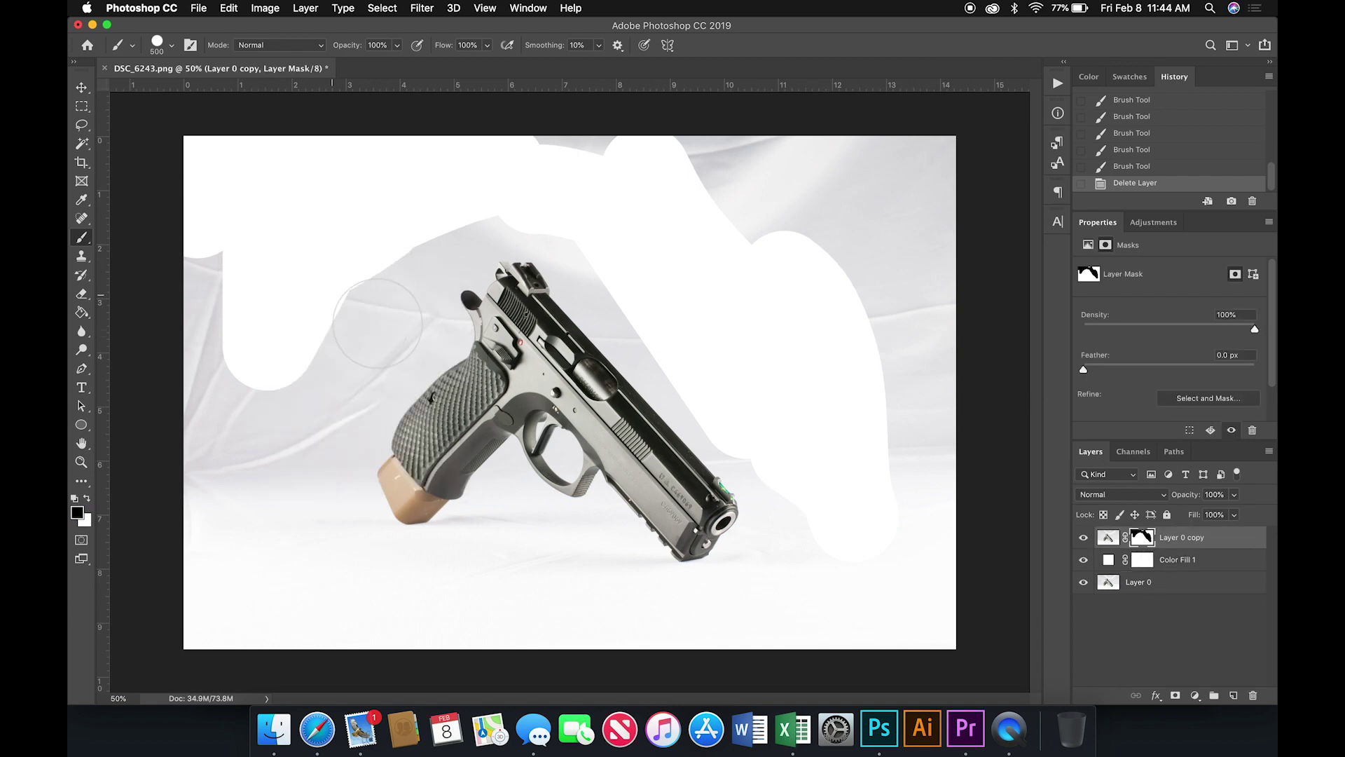
right_click(347, 300)
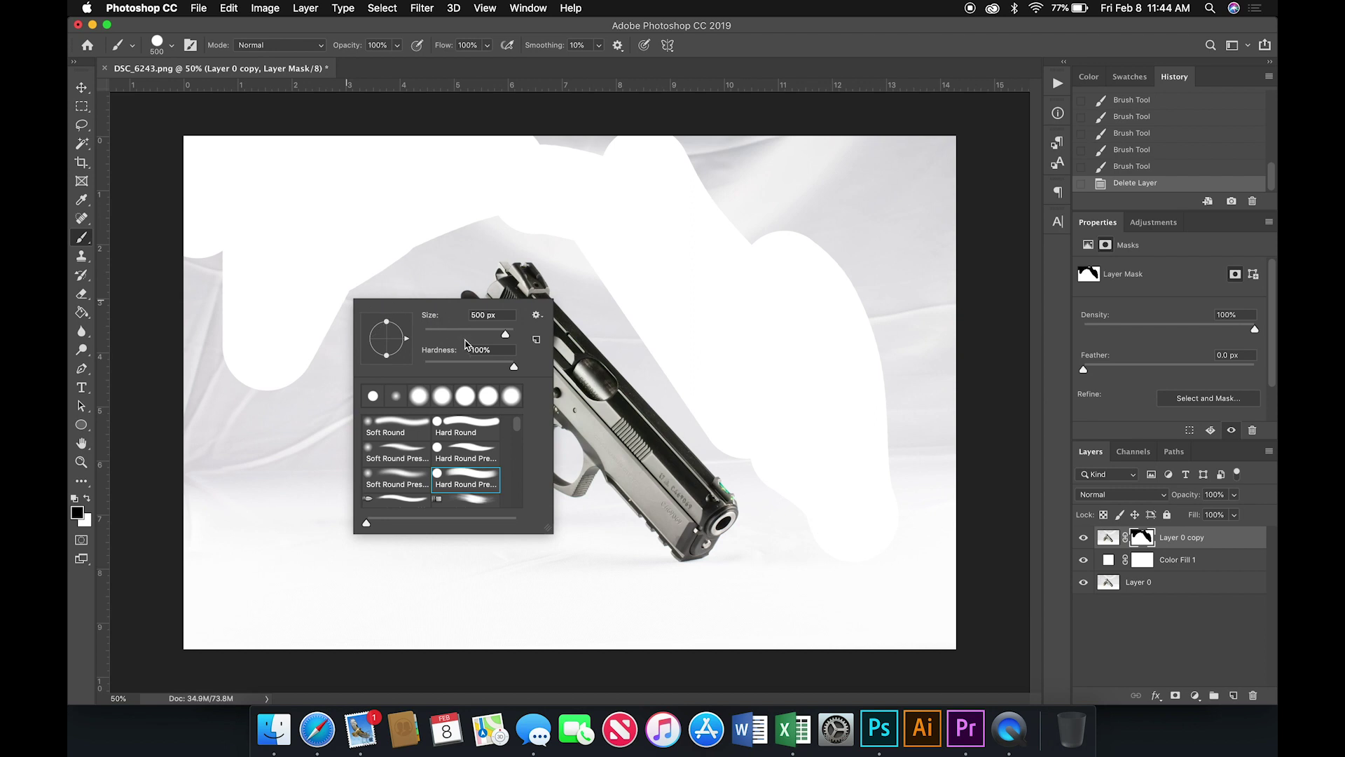
left_click(500, 366)
left_click(306, 254)
mouse_move(398, 267)
left_mouse_down()
mouse_move(301, 399)
mouse_move(316, 447)
mouse_move(204, 450)
mouse_move(120, 391)
mouse_move(231, 231)
left_mouse_up()
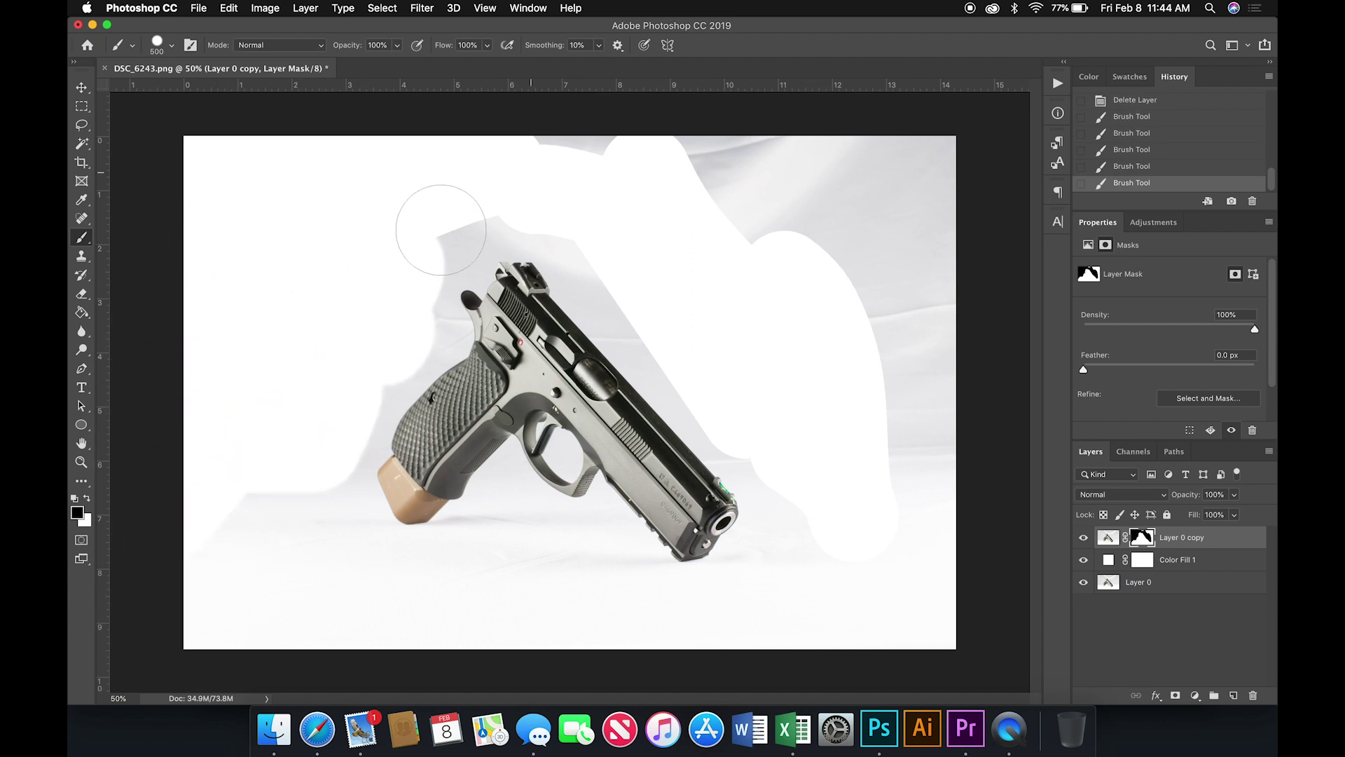
Mask out the remaining backdrop above, to the right of and below the pistol, staying clear of its edges
mouse_move(441, 230)
left_mouse_down()
mouse_move(495, 135)
mouse_move(918, 141)
mouse_move(715, 186)
mouse_move(705, 213)
left_mouse_up()
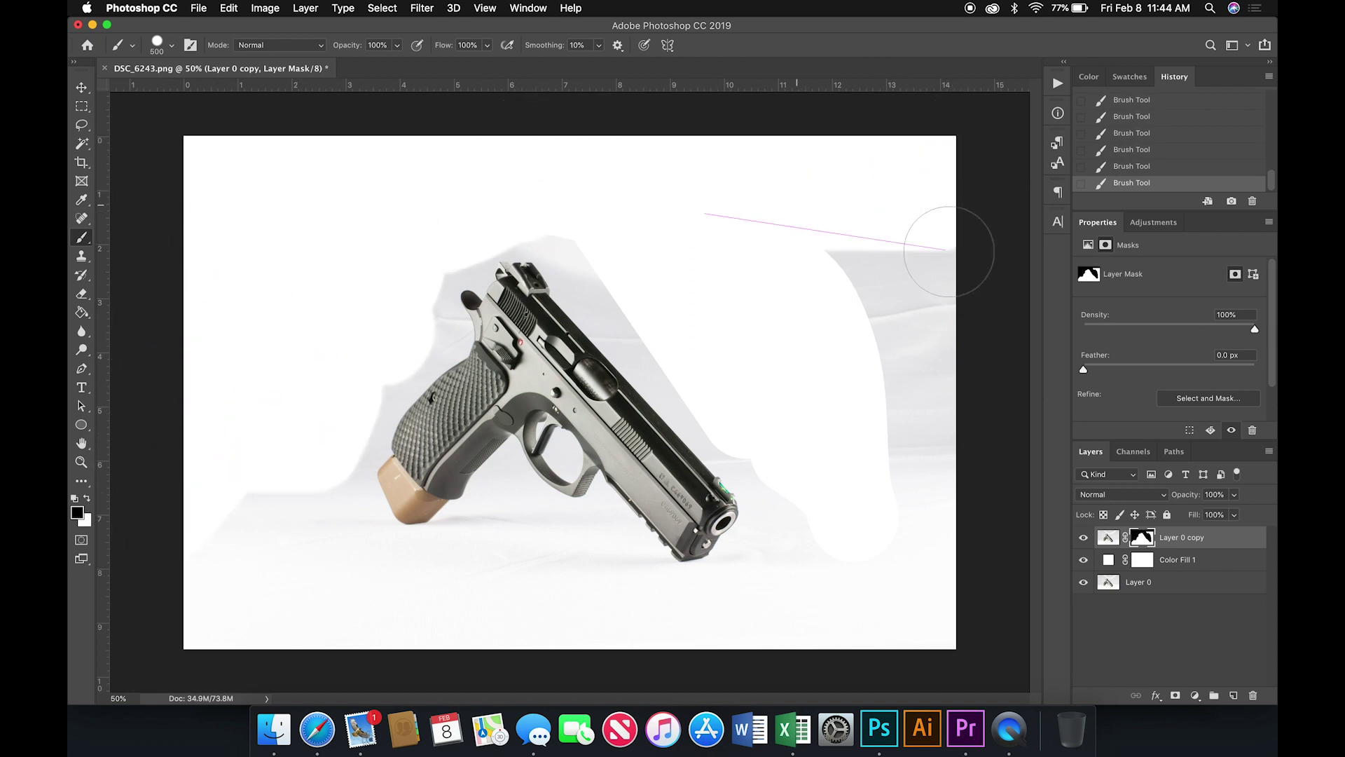
mouse_move(950, 251)
left_mouse_down()
mouse_move(877, 274)
mouse_move(948, 445)
mouse_move(950, 273)
left_mouse_up()
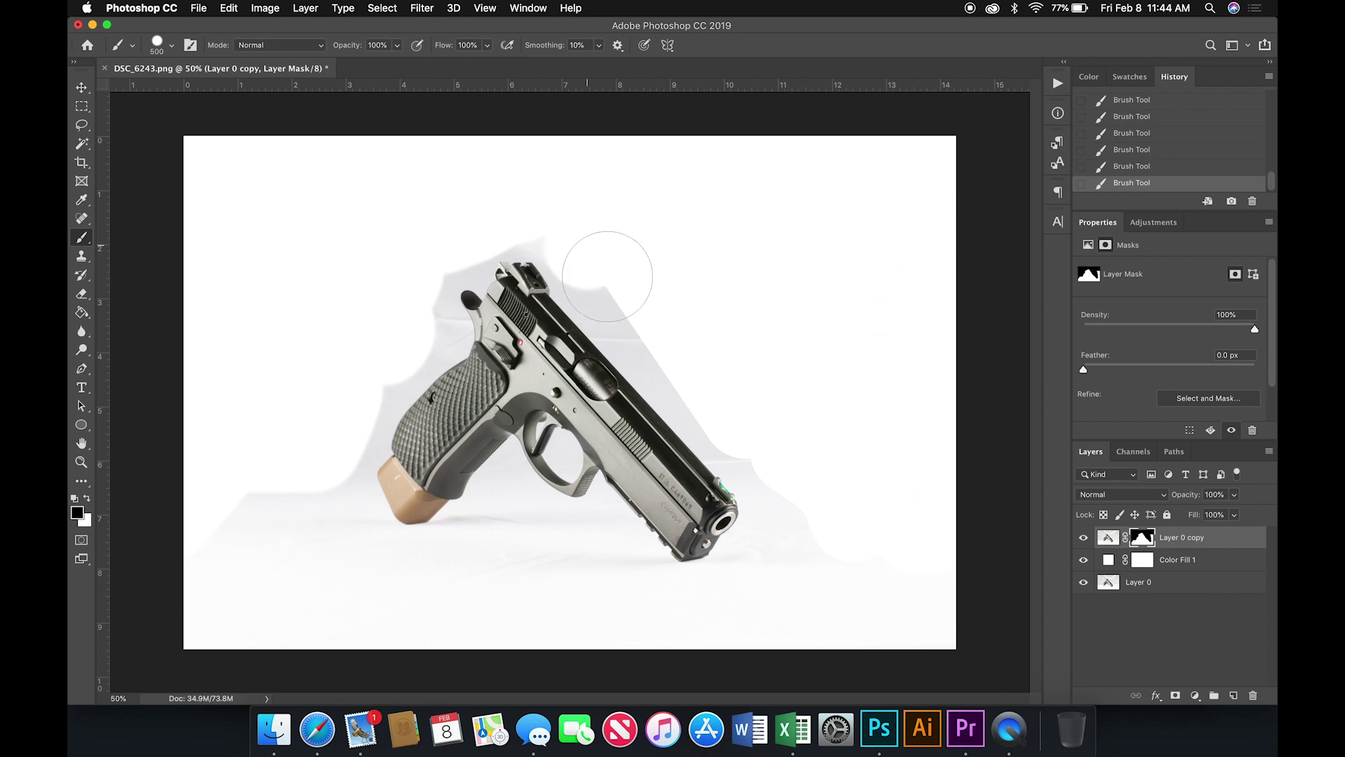
mouse_move(608, 276)
left_mouse_down()
mouse_move(721, 355)
mouse_move(774, 439)
mouse_move(795, 529)
left_mouse_up()
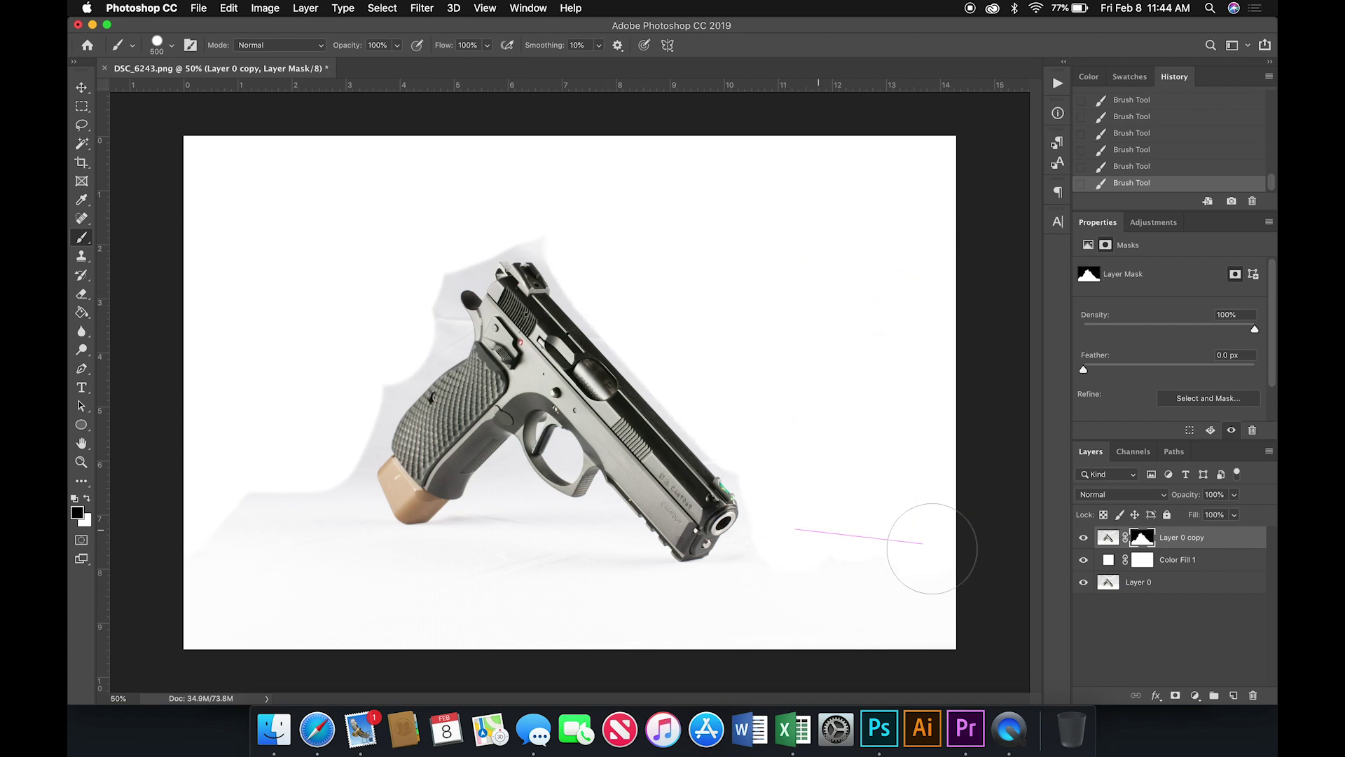
mouse_move(300, 474)
left_mouse_down()
mouse_move(285, 609)
mouse_move(231, 596)
left_mouse_up()
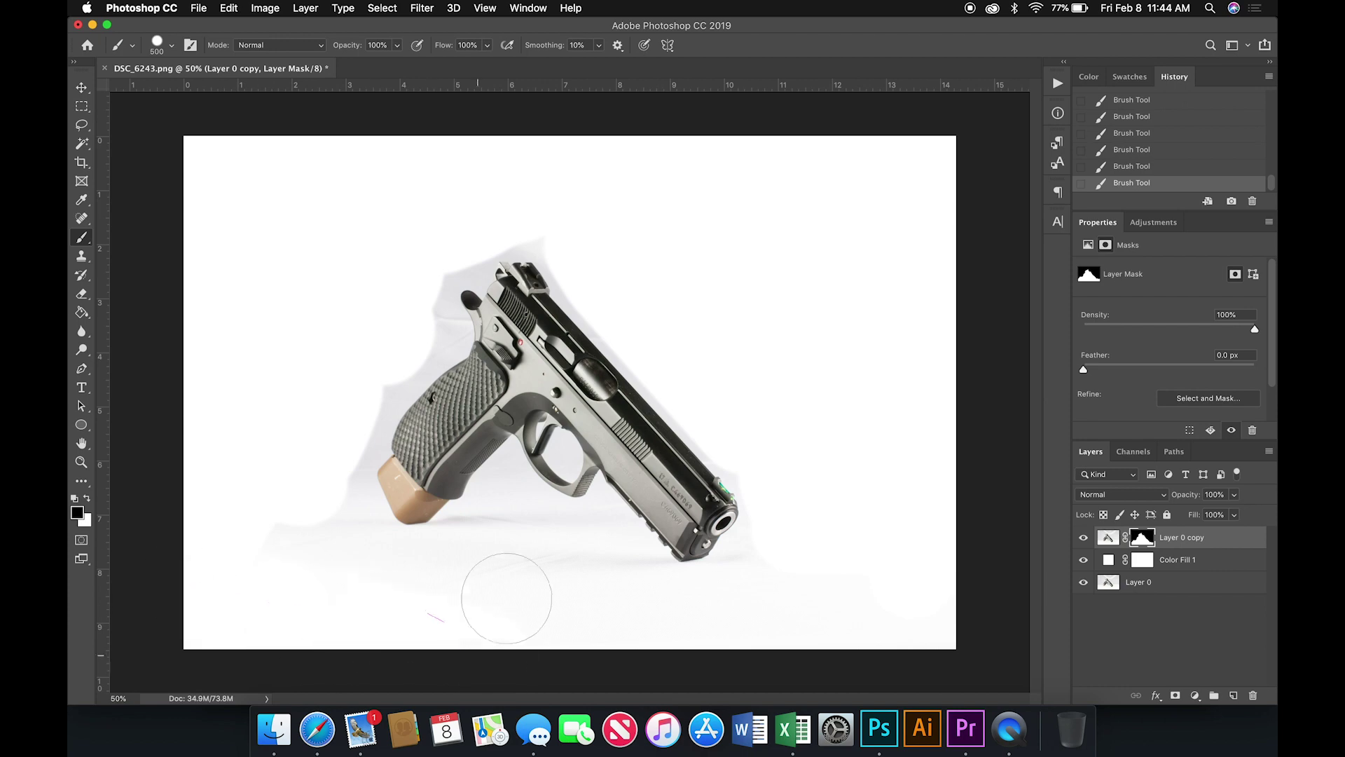
mouse_move(506, 598)
left_mouse_down()
mouse_move(539, 564)
mouse_move(623, 628)
mouse_move(649, 629)
mouse_move(816, 594)
mouse_move(888, 598)
left_mouse_up()
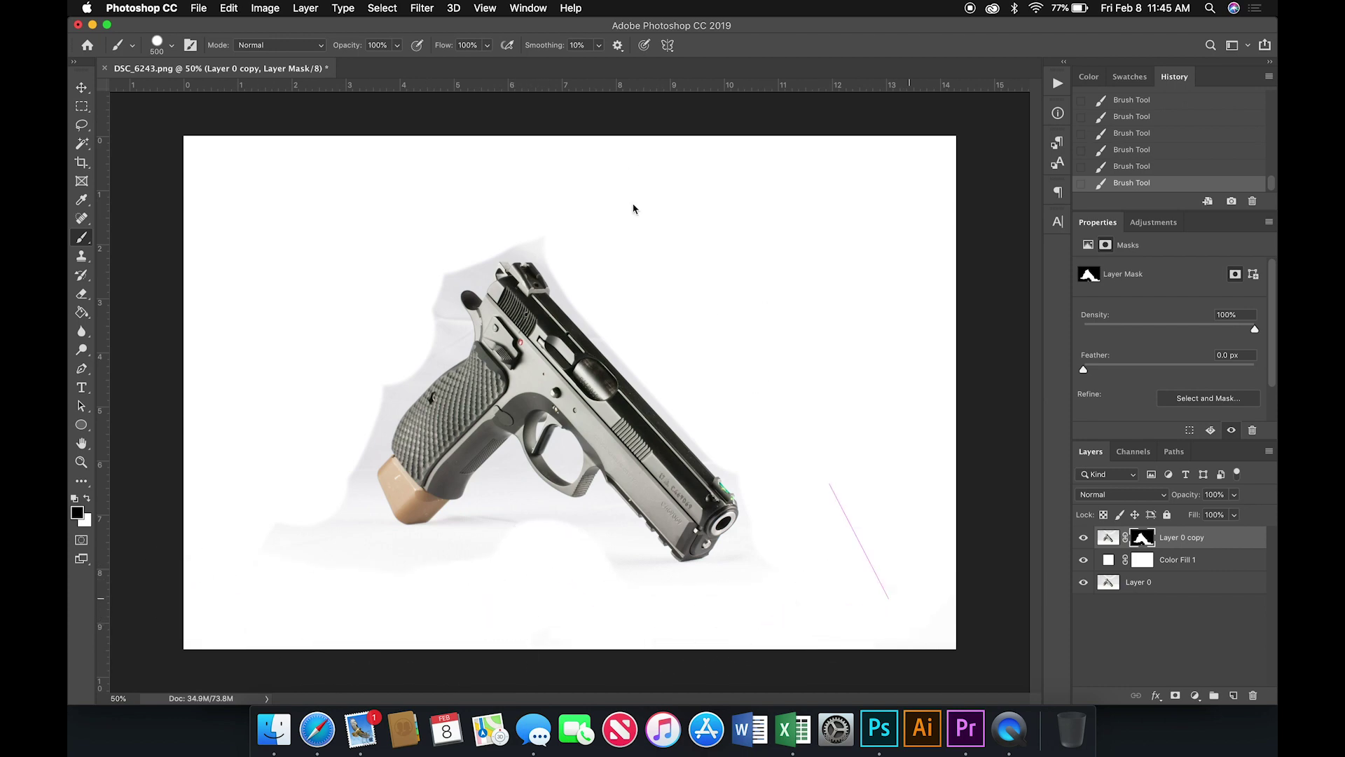
Undo the last brush stroke on the mask and reduce the brush size to 90 px
key("super+z")
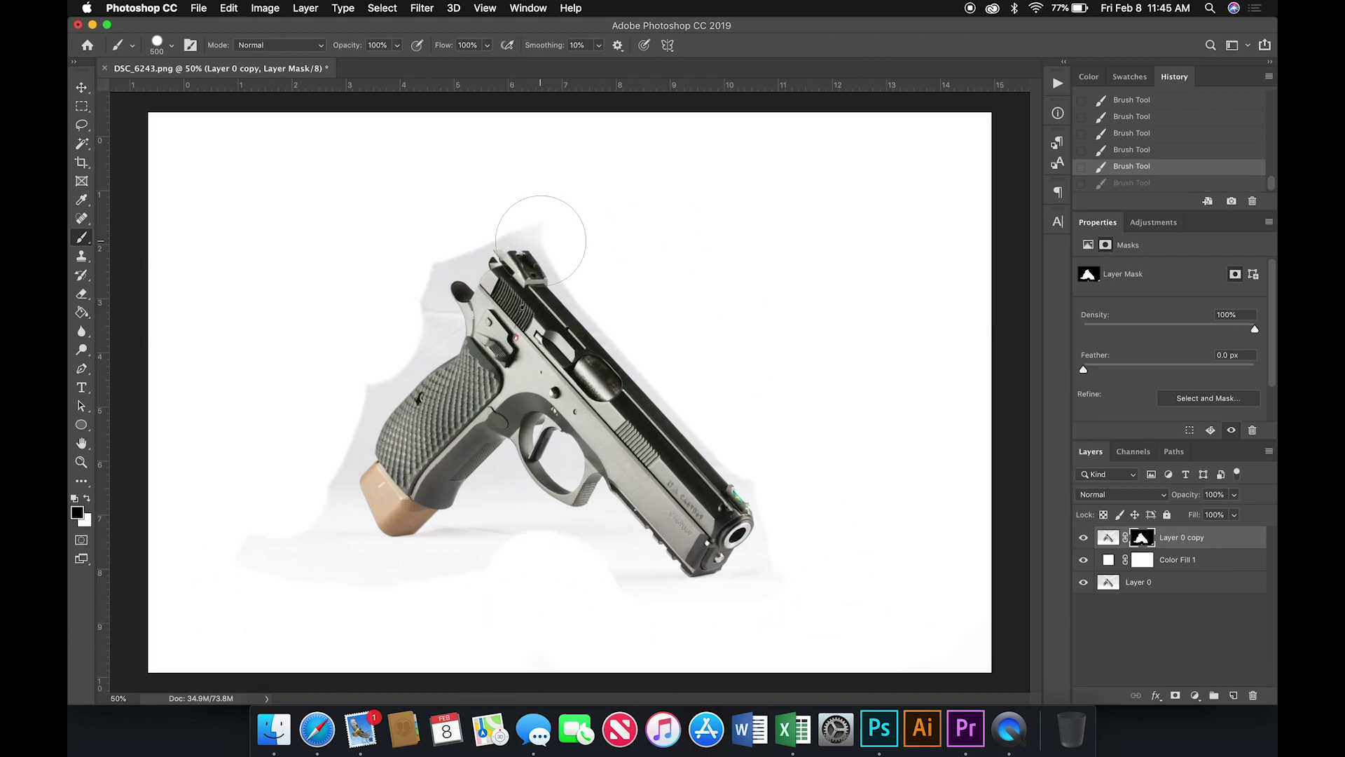
scroll(540, 240, "up", 5)
key("bracketleft")
key("bracketleft")
key("bracketleft")
key("bracketleft")
key("bracketleft")
key("bracketleft")
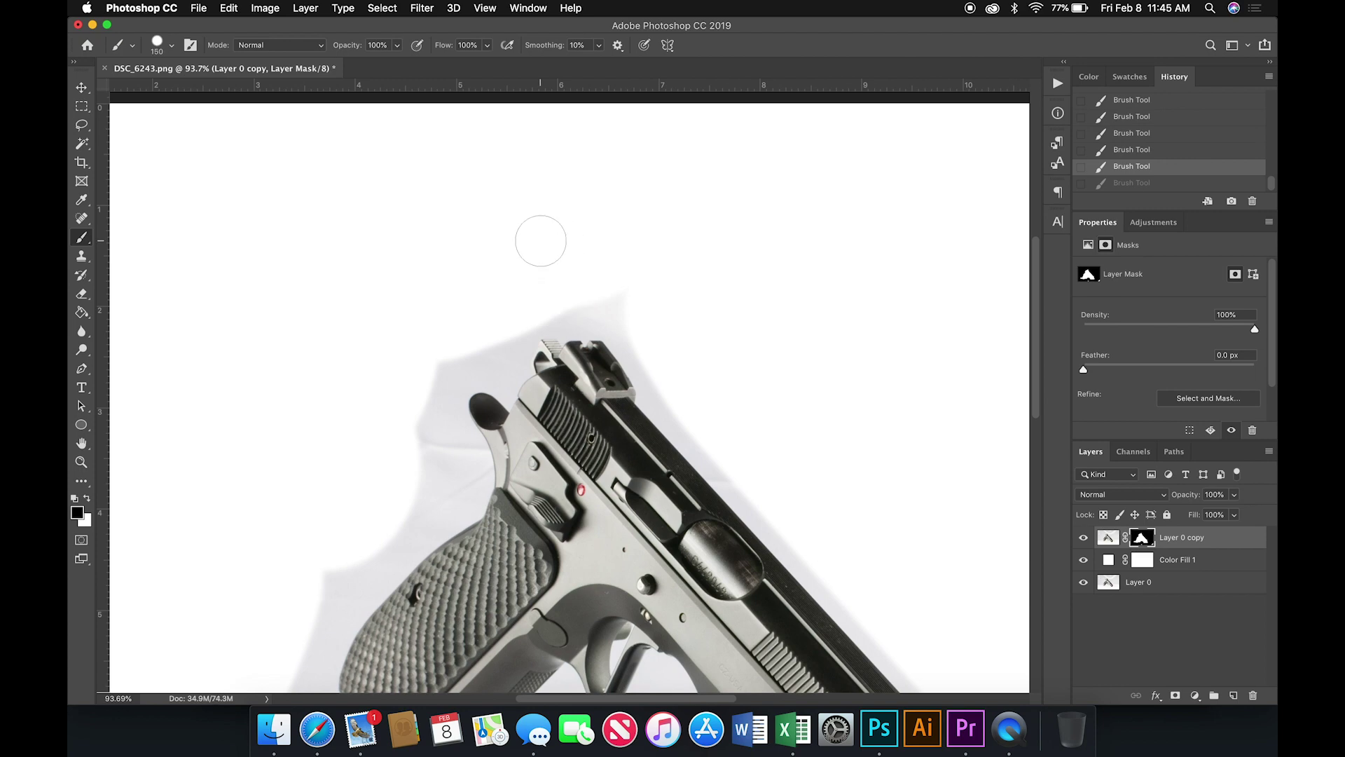
key("bracketleft")
key("bracketleft")
key("bracketleft")
scroll(423, 425, "up", 2)
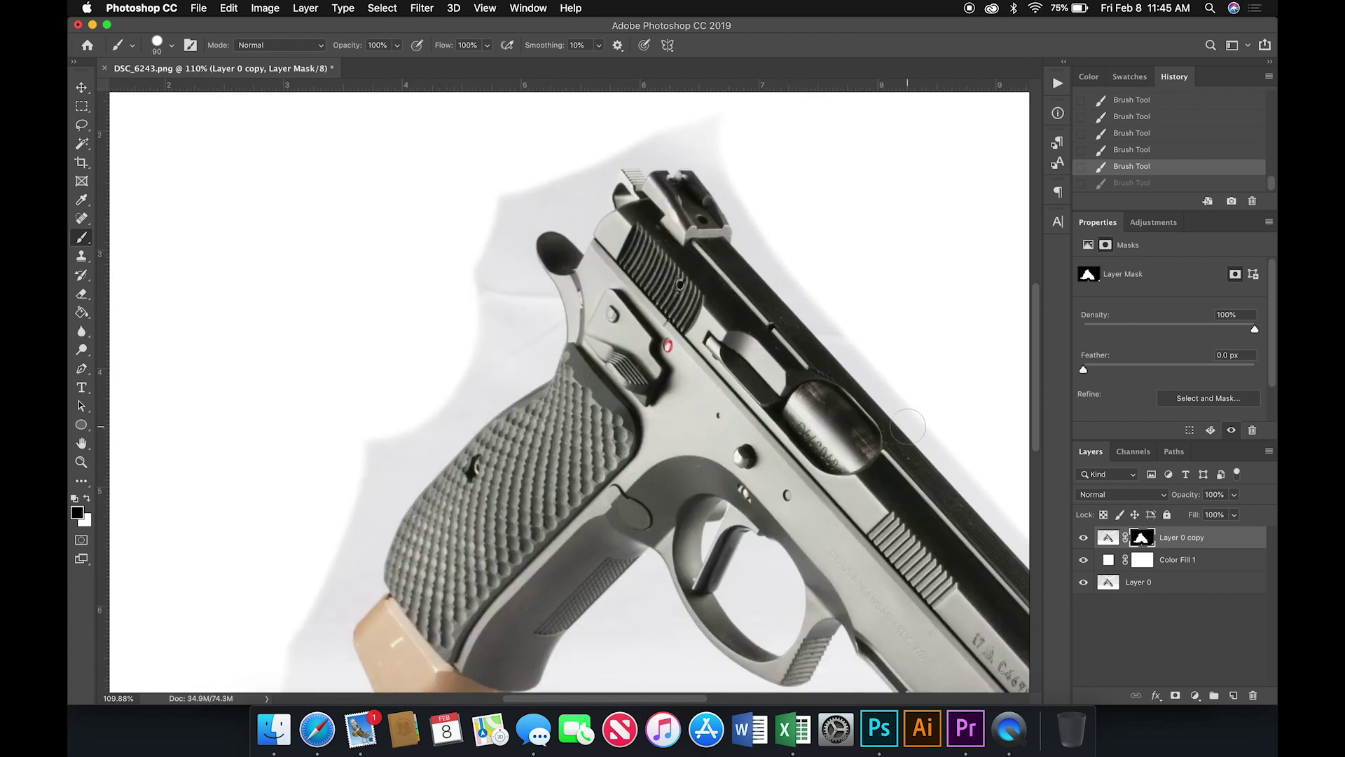
key("super+0")
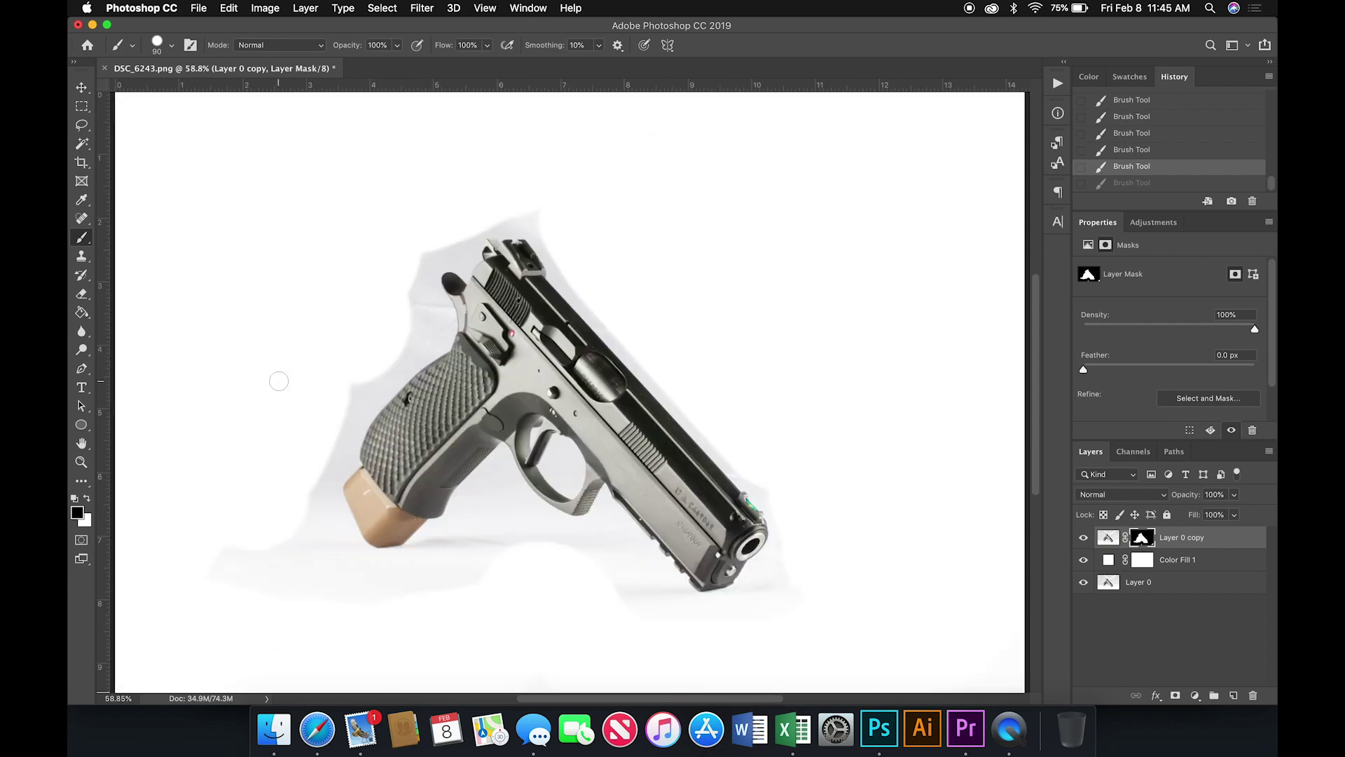
scroll(391, 379, "down", 2)
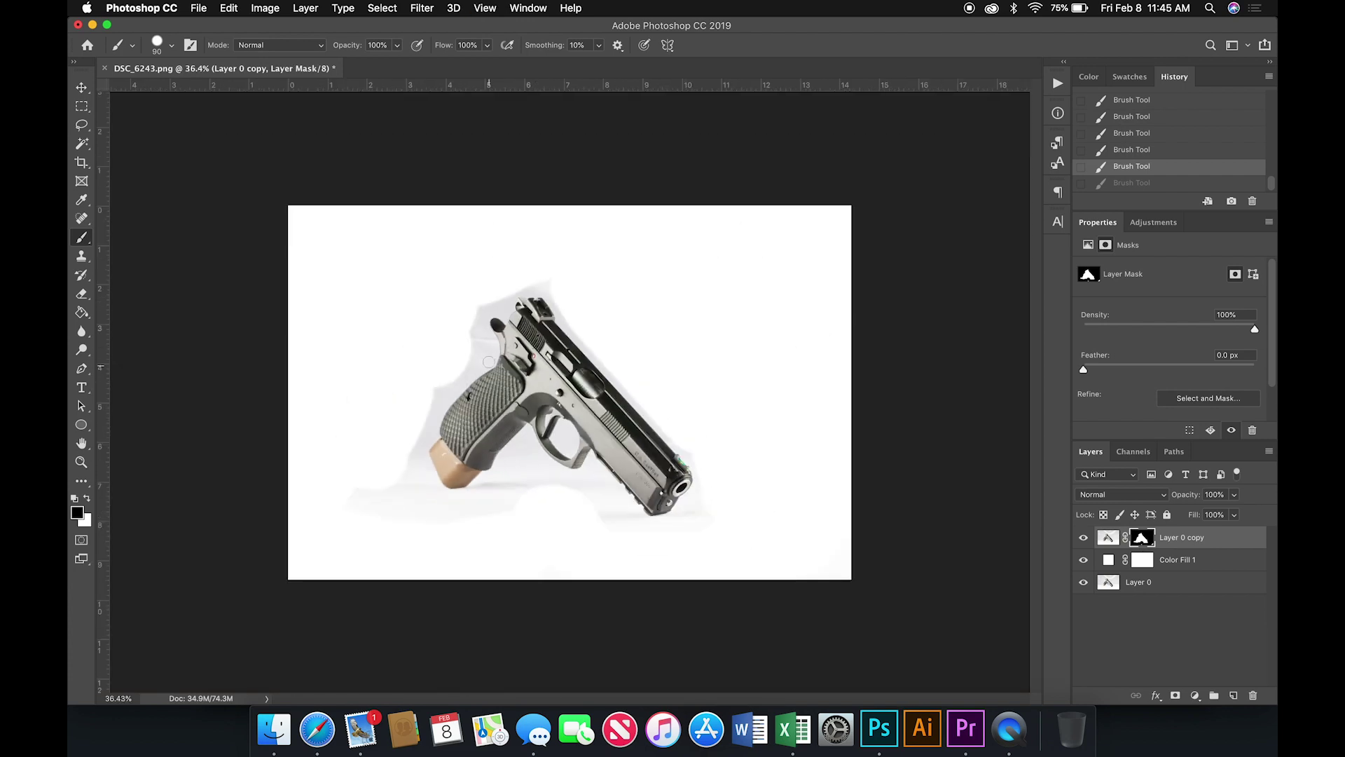
Preview light grey tones for the Color Fill 1 layer and discard the color change
left_click(1110, 560)
double_click(1109, 560)
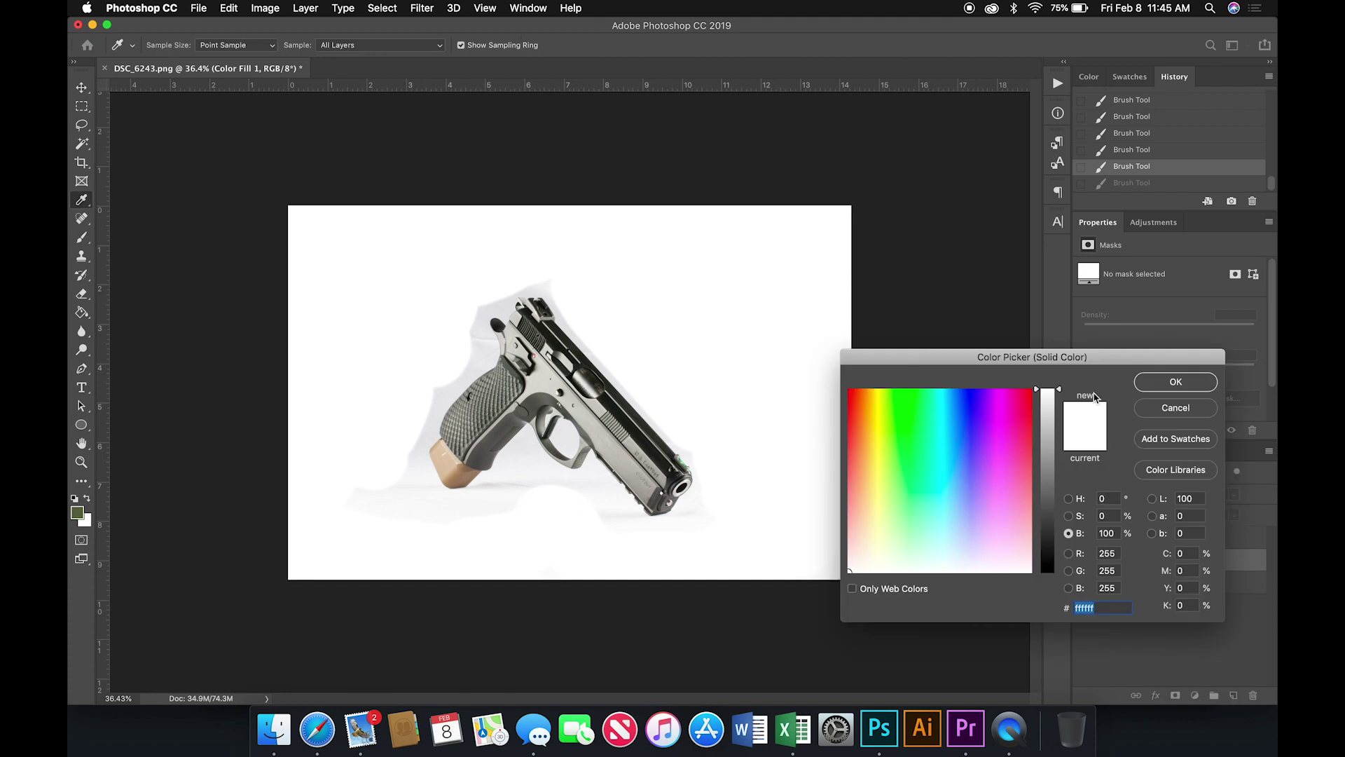
left_click_drag(1056, 397, 1056, 400)
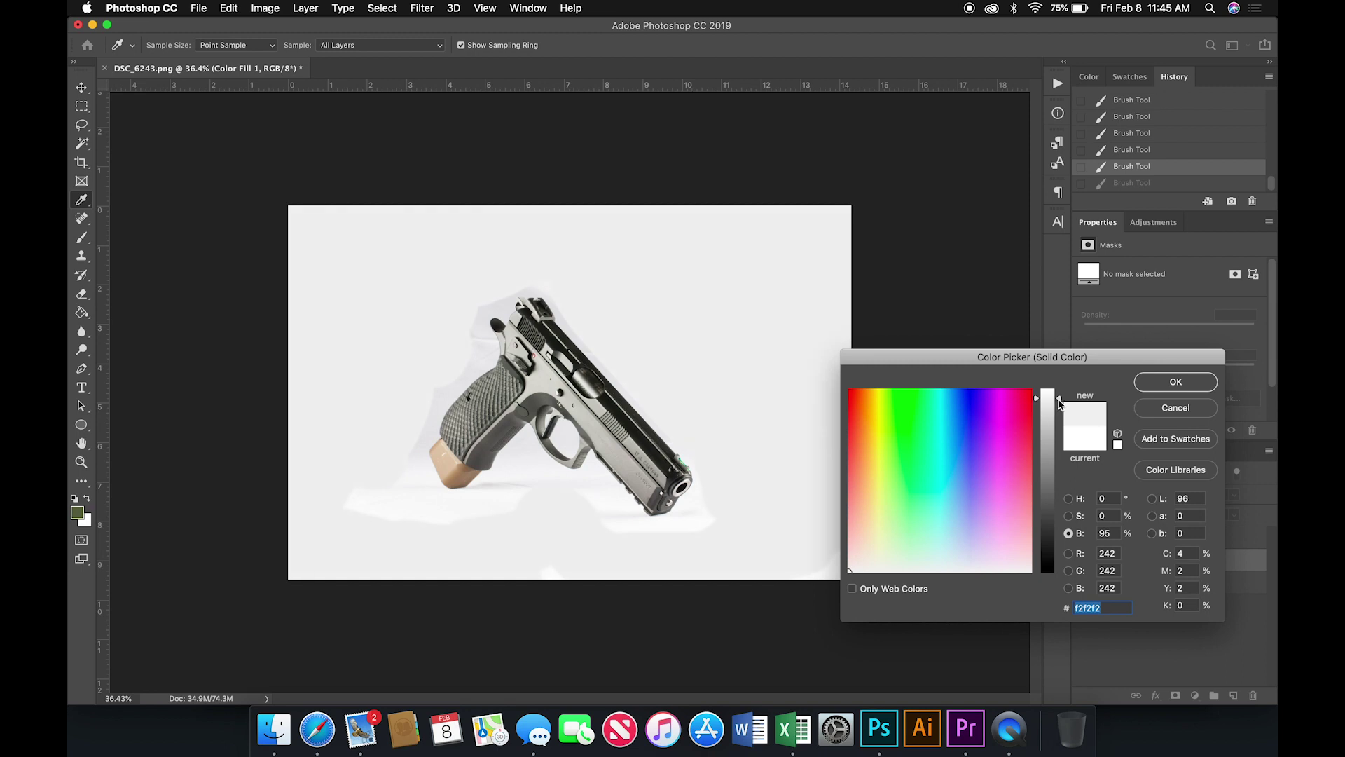
mouse_move(1059, 403)
left_mouse_down()
mouse_move(1060, 388)
mouse_move(1057, 435)
mouse_move(1058, 416)
left_mouse_up()
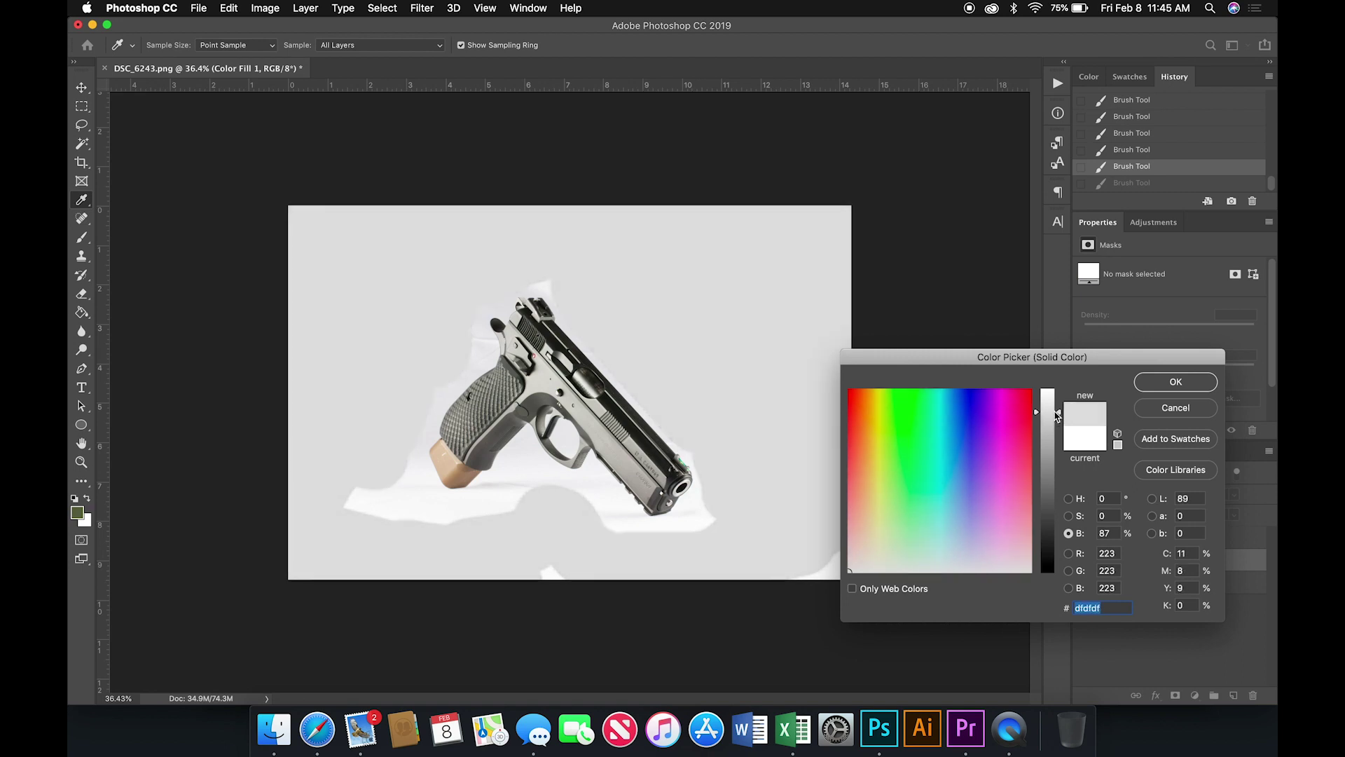
left_click(597, 344)
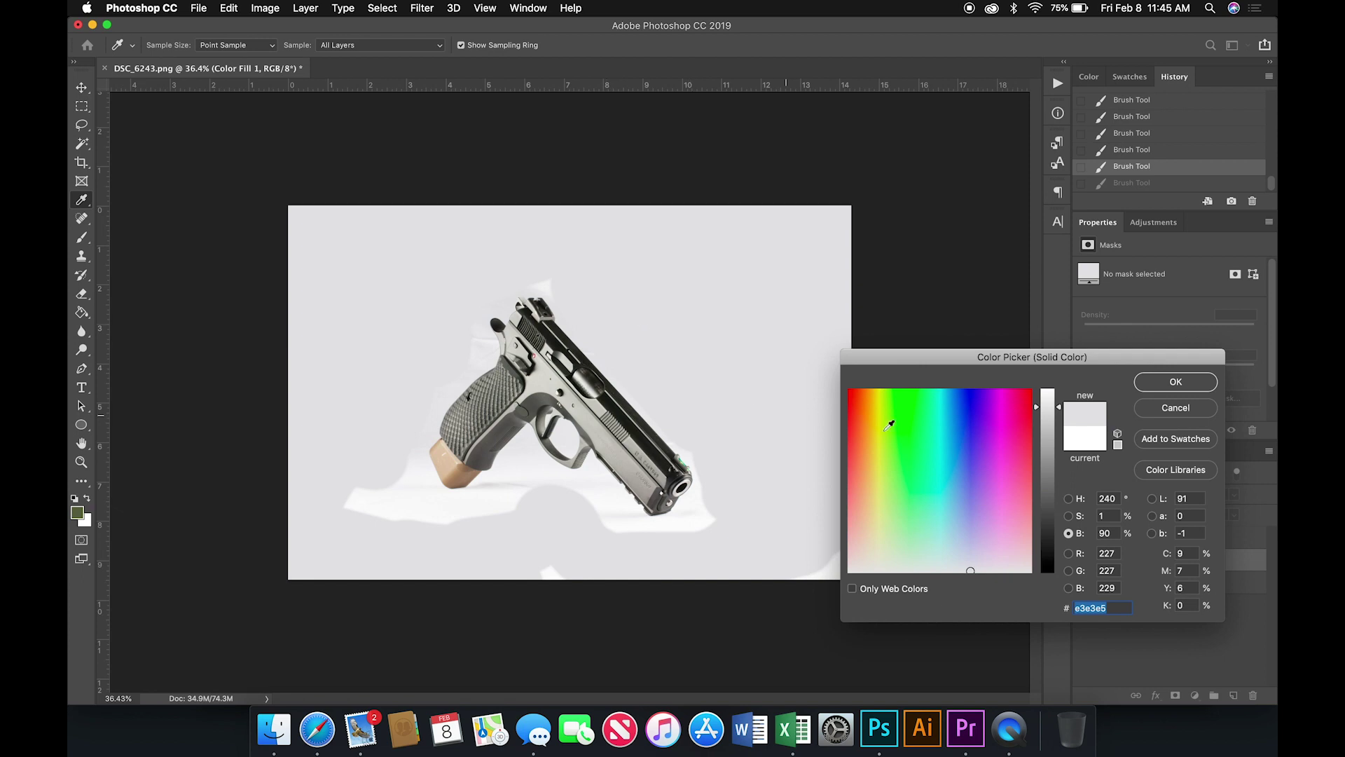
left_click_drag(1062, 412, 1064, 384)
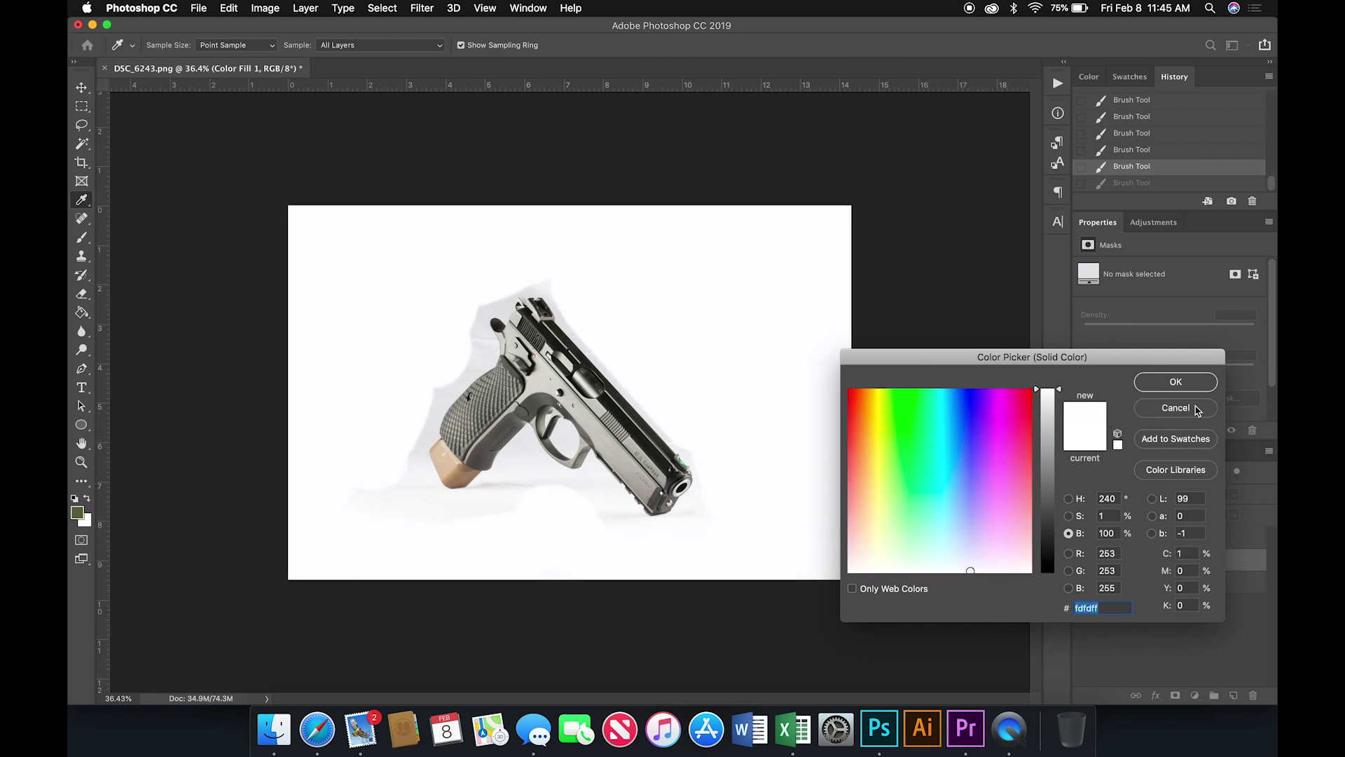
left_click(1196, 409)
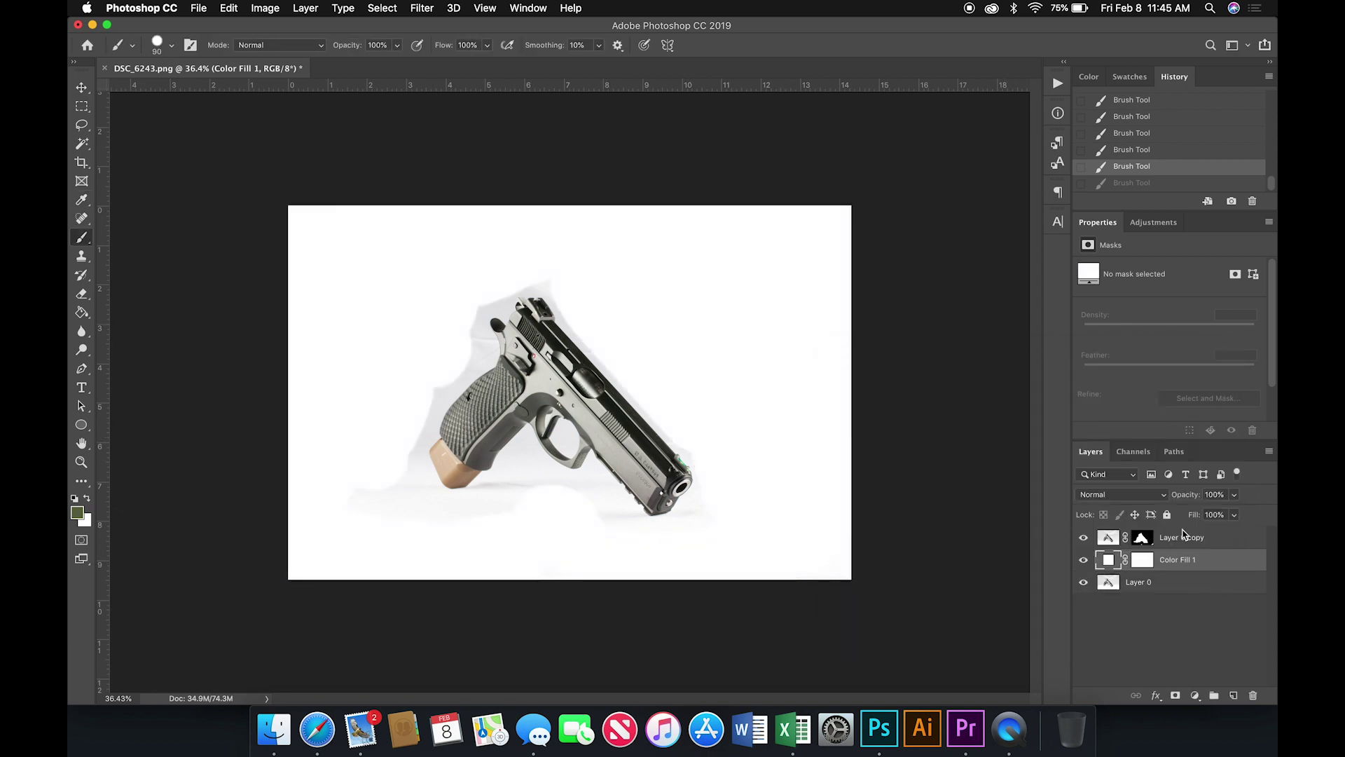
Target the Layer 0 copy mask, enlarge the brush to 400 px and mask out the backdrop to the lower left of the grip
left_click(1142, 538)
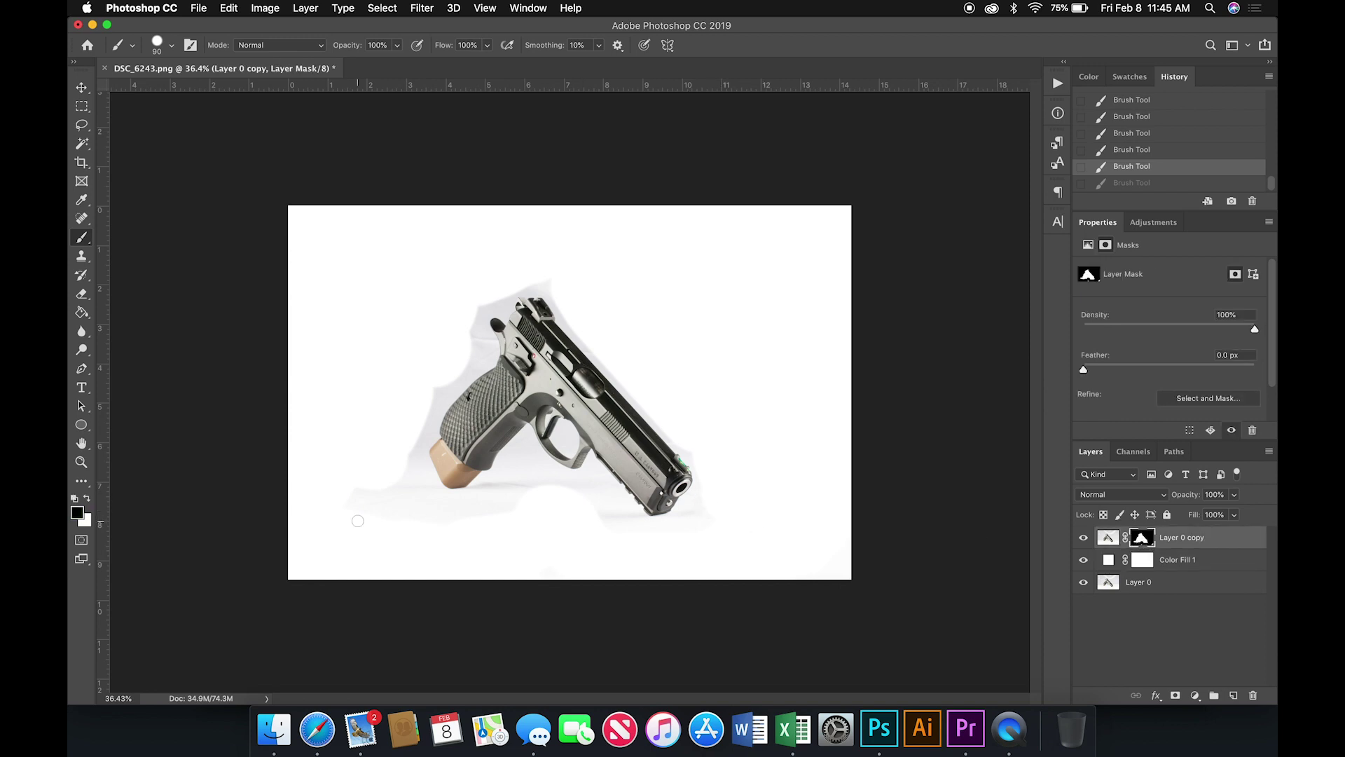
key("bracketright")
key("bracketright")
key("bracketright")
key("bracketright")
key("bracketright")
key("bracketright")
mouse_move(354, 516)
left_mouse_down()
mouse_move(395, 499)
mouse_move(413, 522)
left_mouse_up()
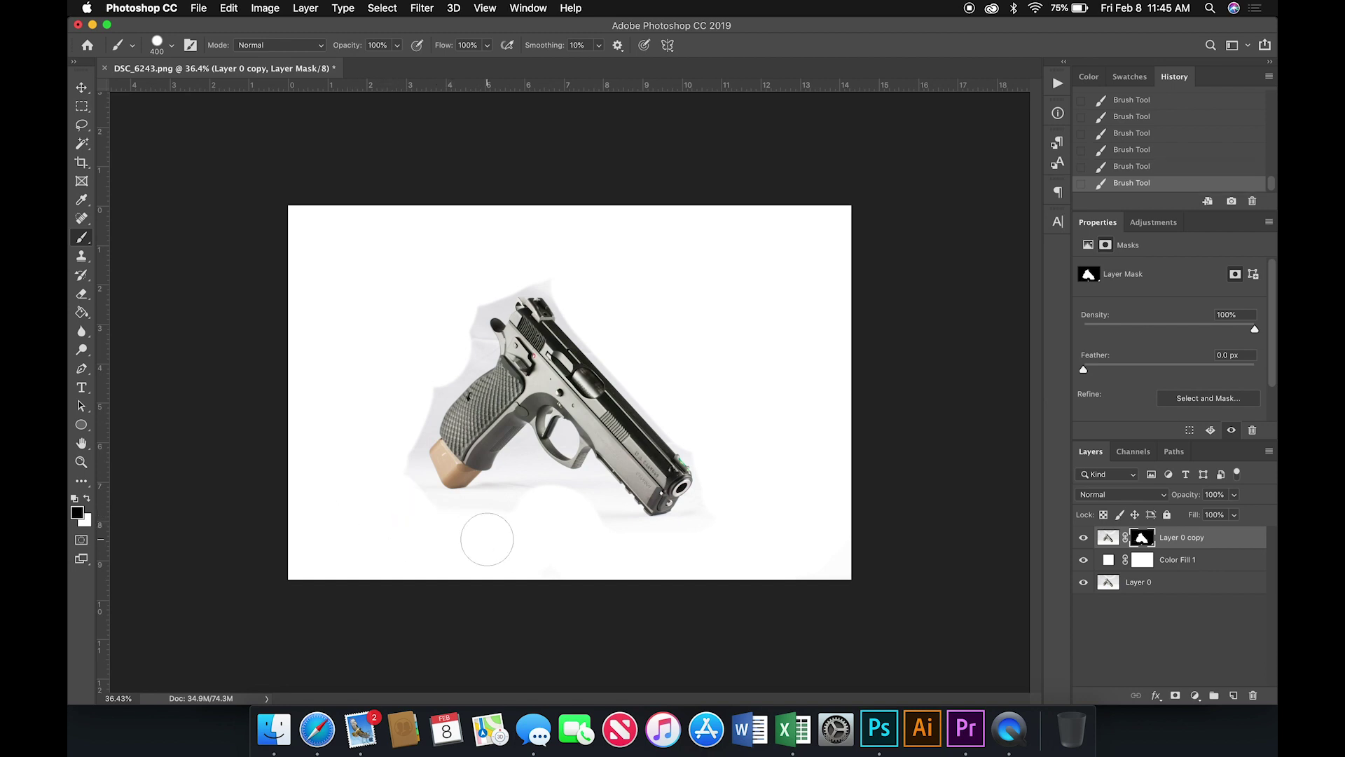
Step back through the last mask strokes to restore the shadow area to the lower left of the grip
key("super+z")
key("super+z")
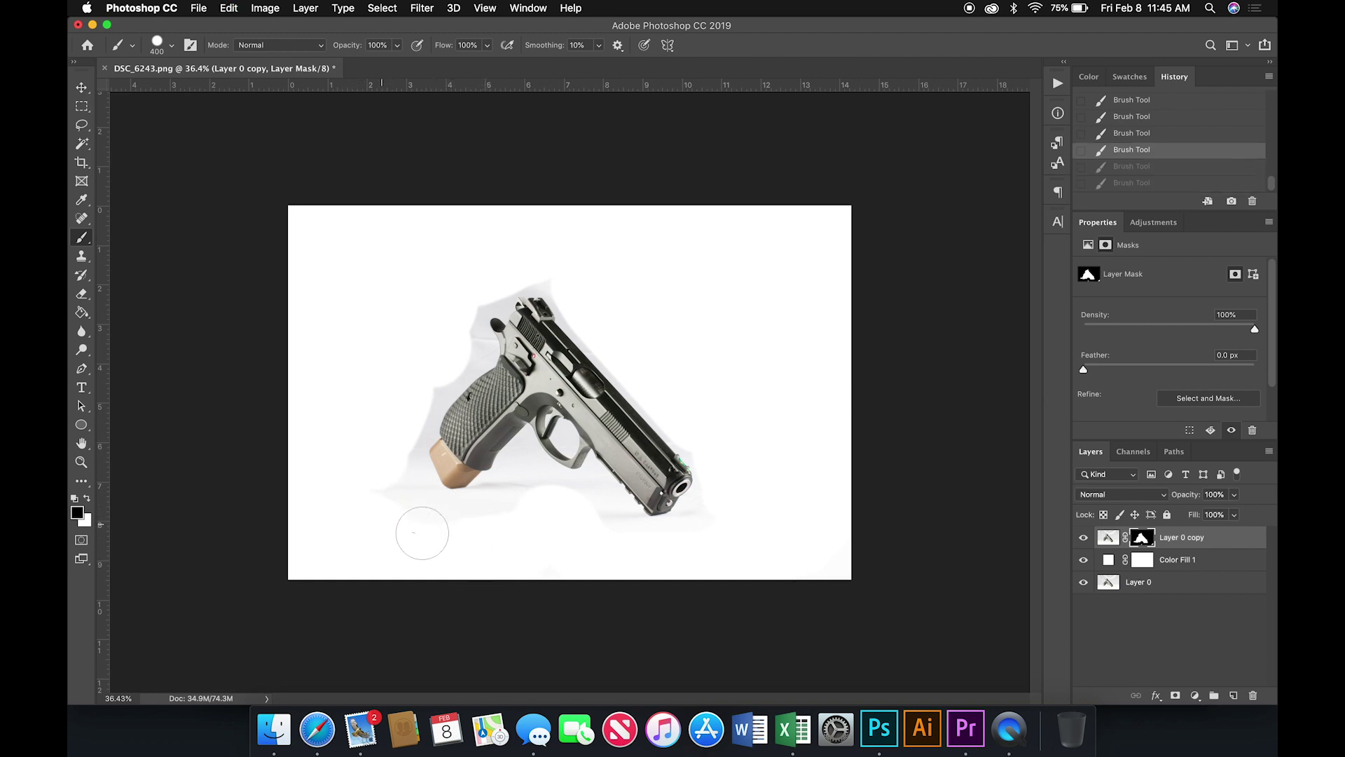
key("super+shift+z")
key("super+shift+z")
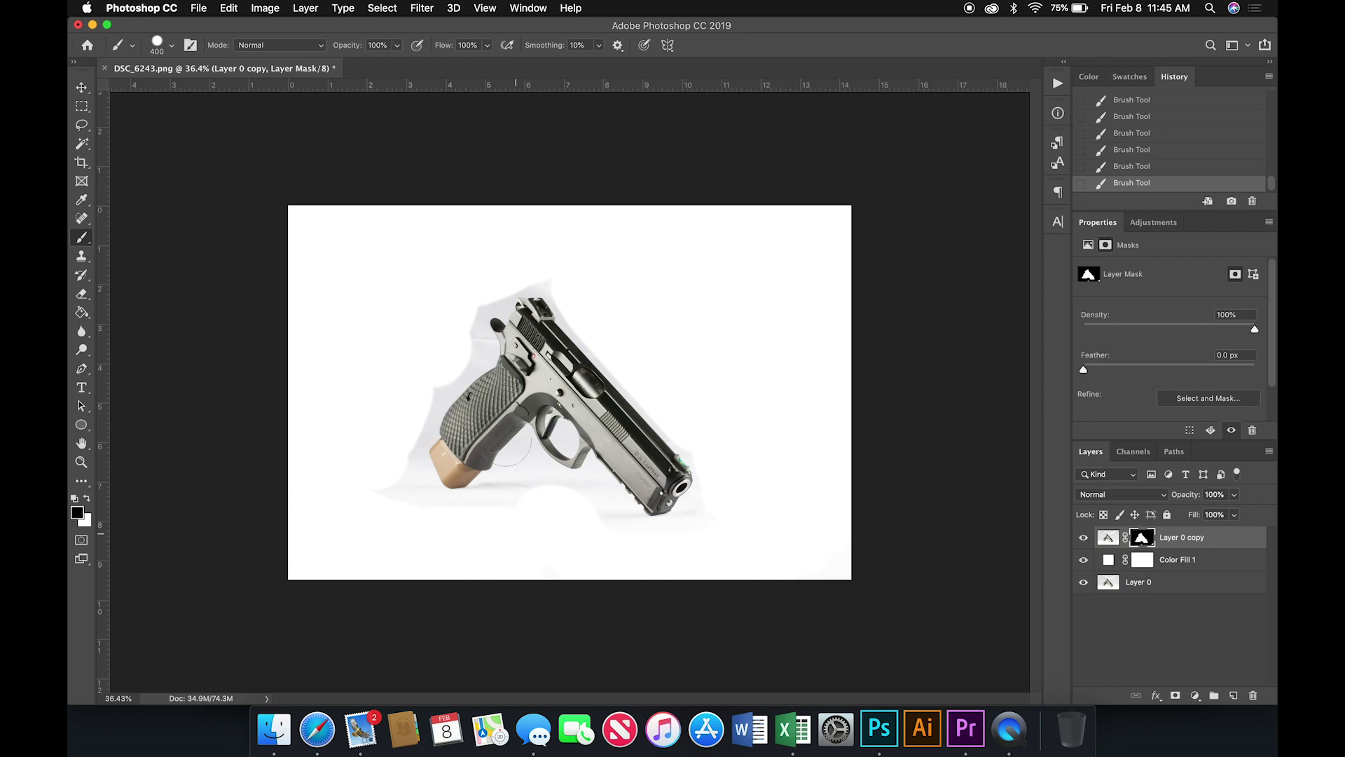
Reduce the brush size to 70 px and mask out the backdrop directly behind the beavertail
scroll(458, 341, "up", 4)
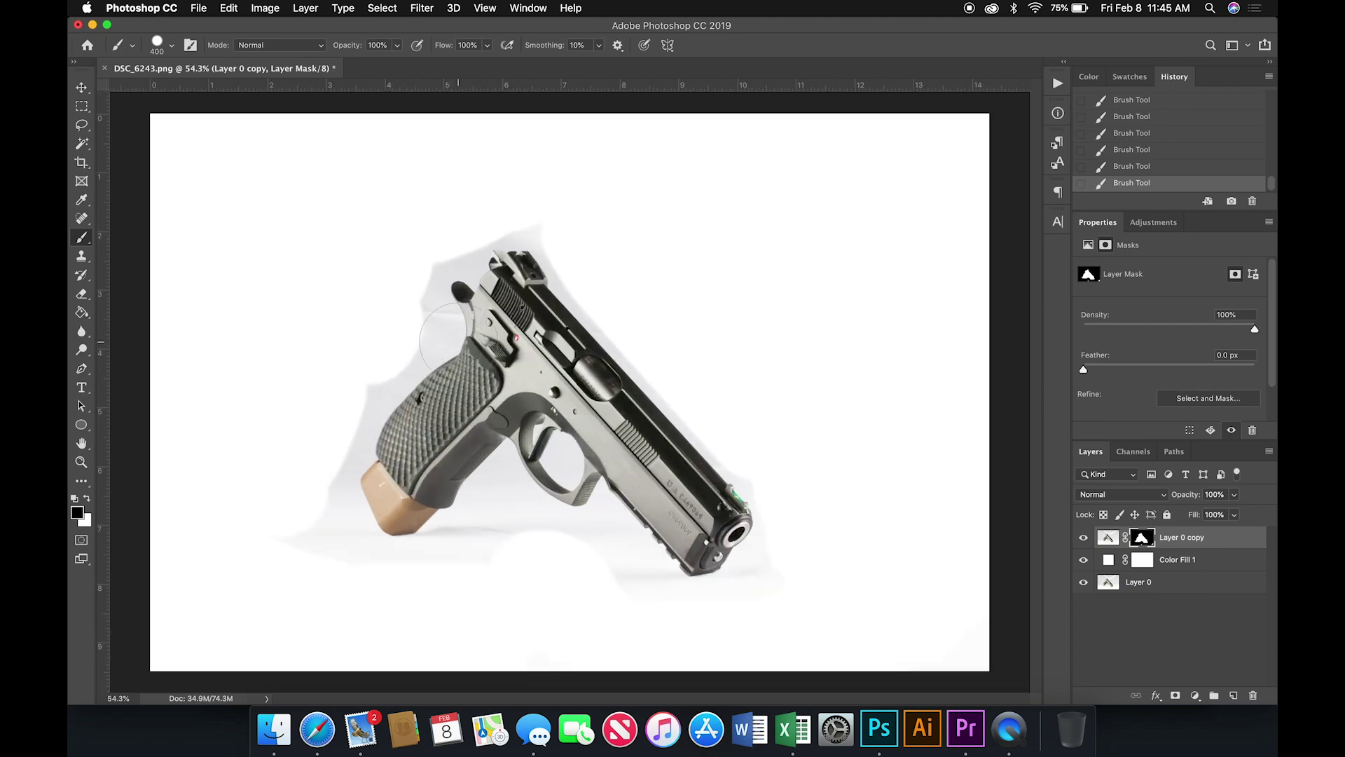
scroll(458, 341, "up", 5)
key("bracketleft")
key("bracketleft")
key("bracketleft")
key("bracketleft")
key("bracketleft")
key("bracketleft")
key("bracketleft")
key("bracketleft")
key("bracketleft")
key("bracketleft")
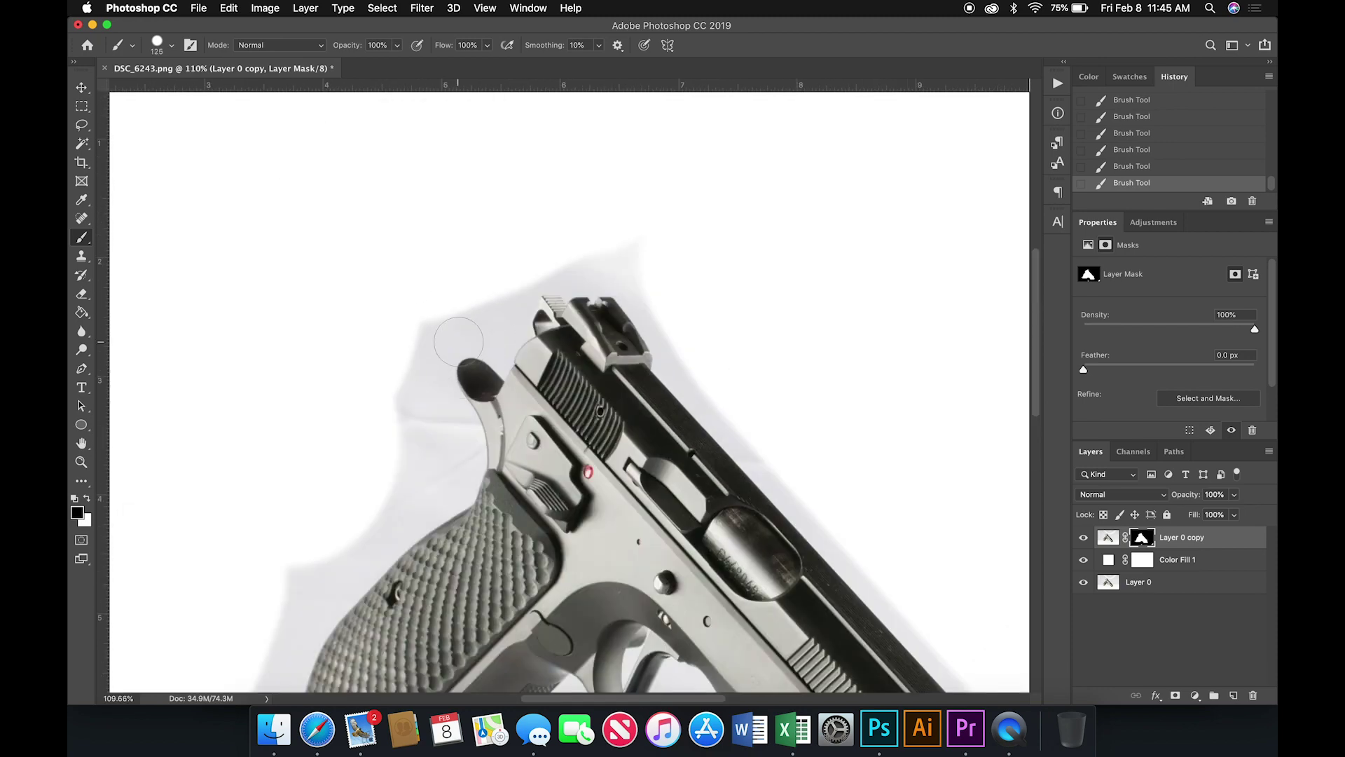
scroll(388, 447, "up", 1)
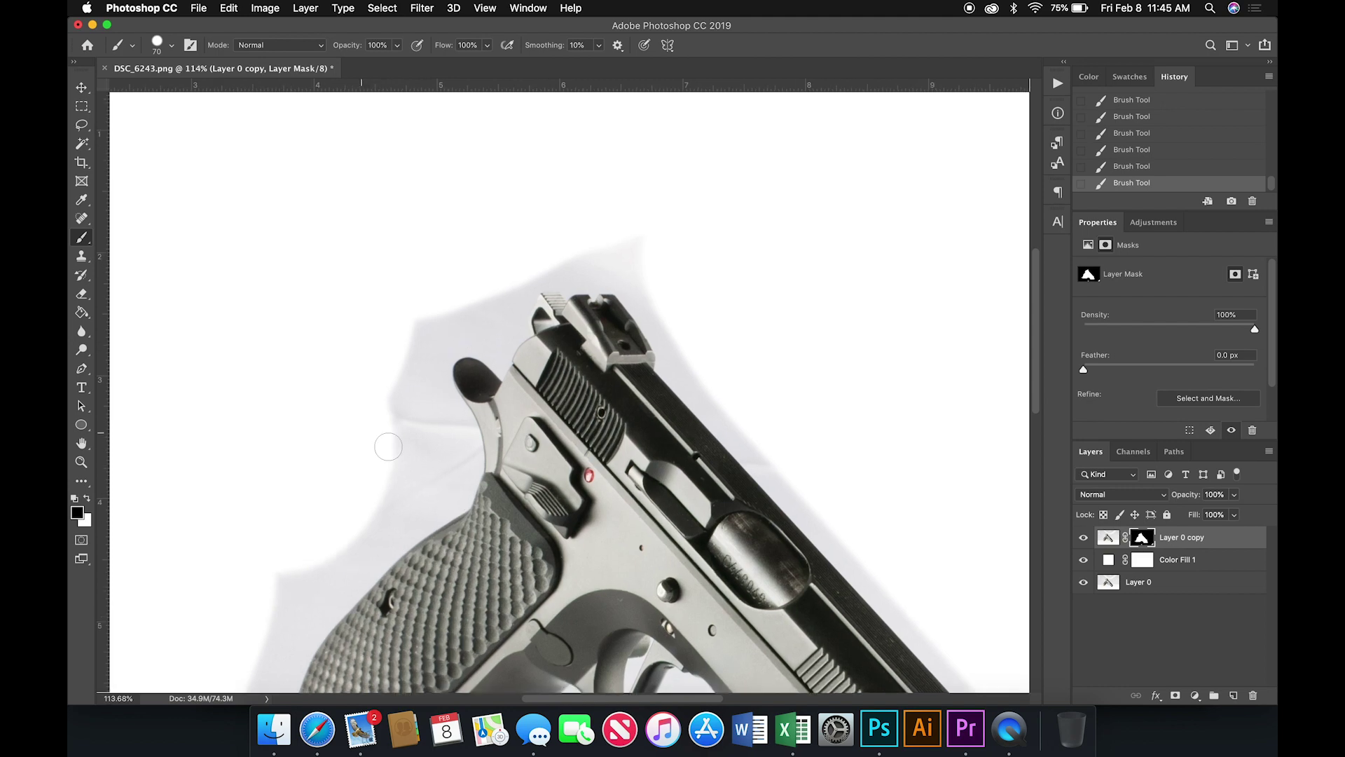
mouse_move(440, 408)
left_mouse_down()
mouse_move(459, 435)
mouse_move(441, 357)
left_mouse_up()
scroll(446, 425, "up", 5)
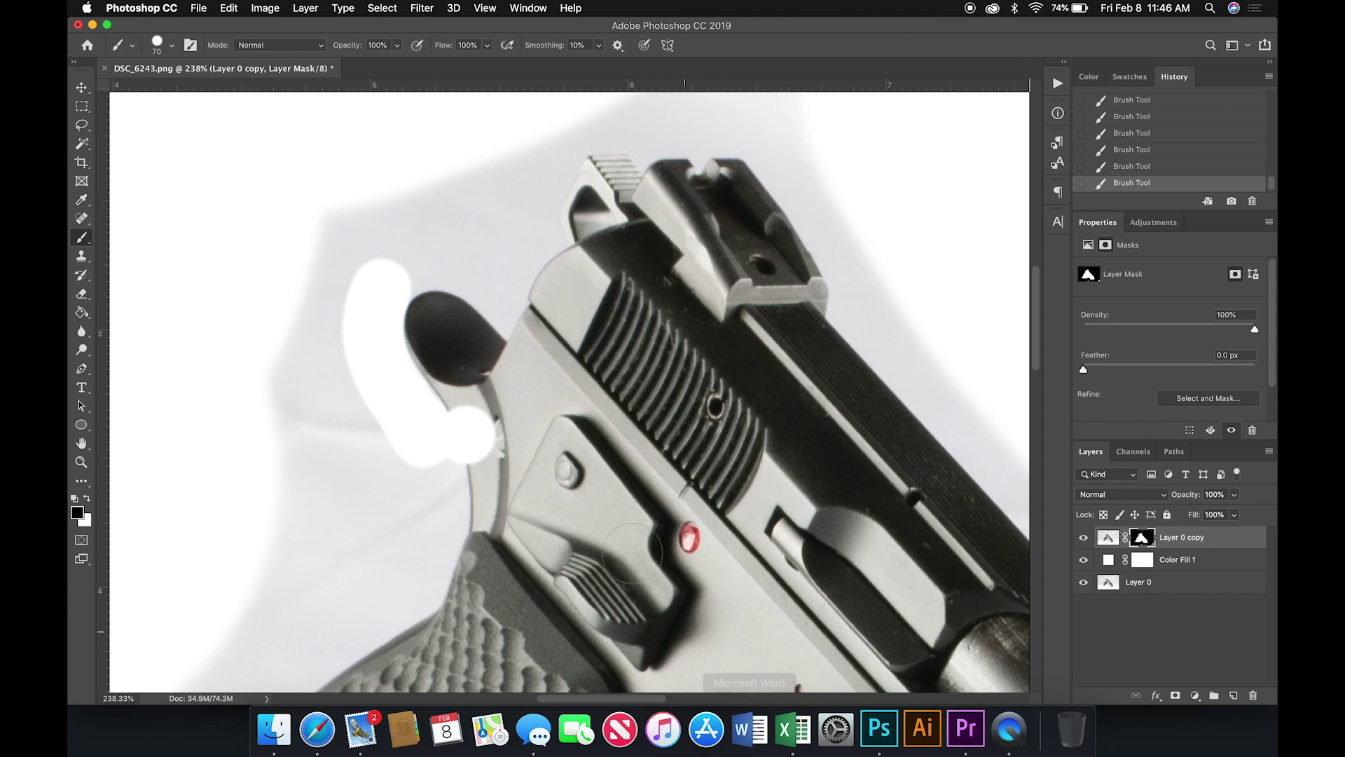
Restore the over-masked edge of the beavertail with white, and mask out the backdrop below it with black down to the grip
key("x")
left_click_drag(482, 388, 497, 459)
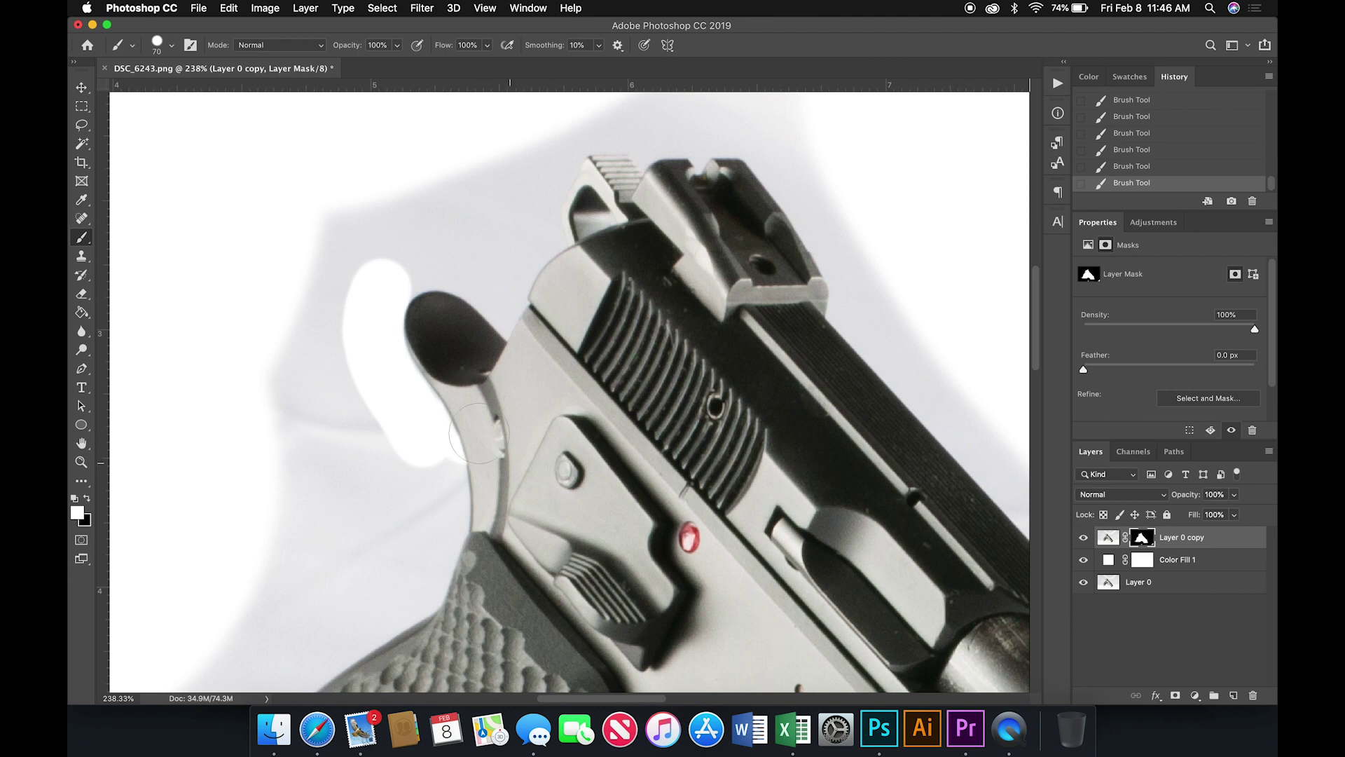
key("x")
mouse_move(434, 459)
left_mouse_down()
mouse_move(439, 530)
mouse_move(417, 589)
left_mouse_up()
Mask out the backdrop along the upper end of the grip's back edge with short straight strokes, undoing any misplaced one
scroll(417, 589, "left", 6)
scroll(416, 589, "down", 4)
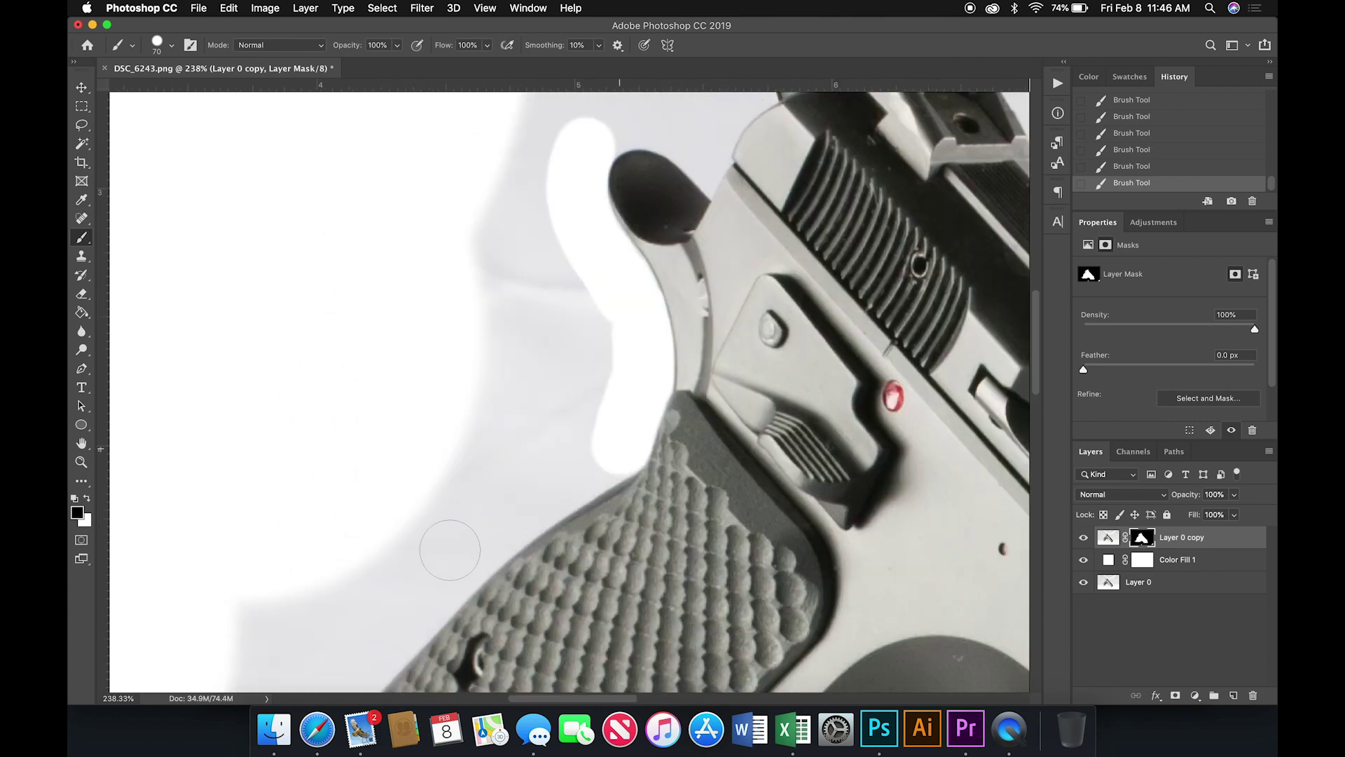
left_click(591, 463, "shift")
left_click(528, 534, "shift")
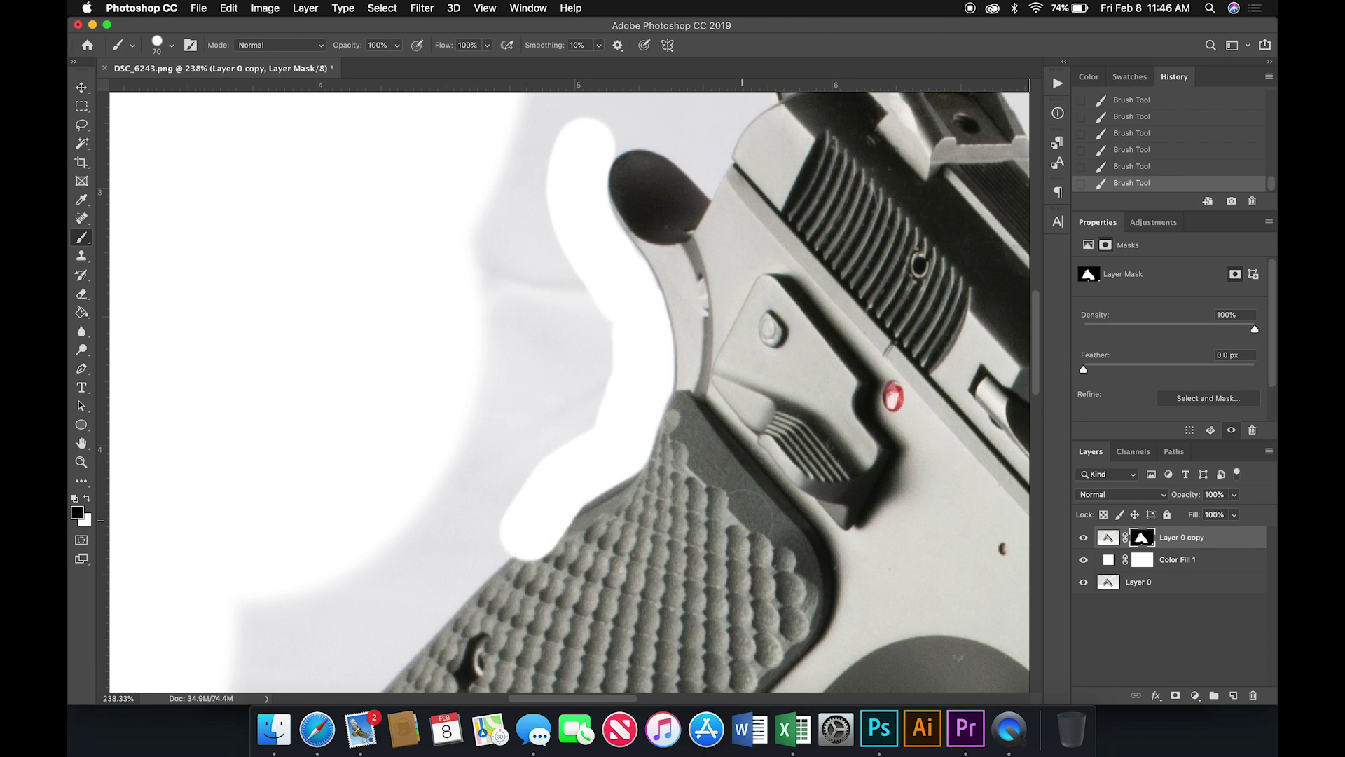
key("super+z")
left_click(566, 482, "shift")
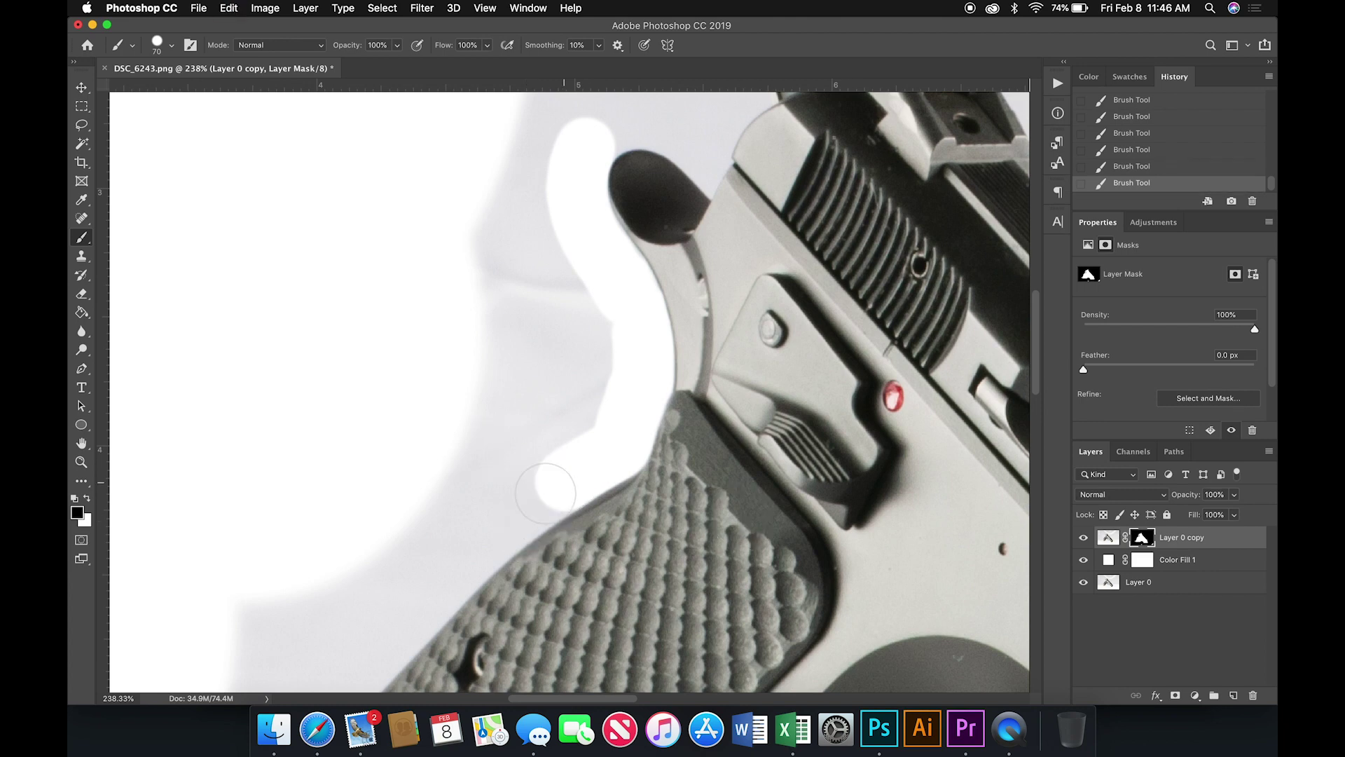
left_click(536, 498, "shift")
left_click(520, 511, "shift")
Extend the masked band down the grip's back edge toward the grip screw, enlarging the brush to 90 px
scroll(519, 490, "down", 5)
scroll(519, 490, "left", 4)
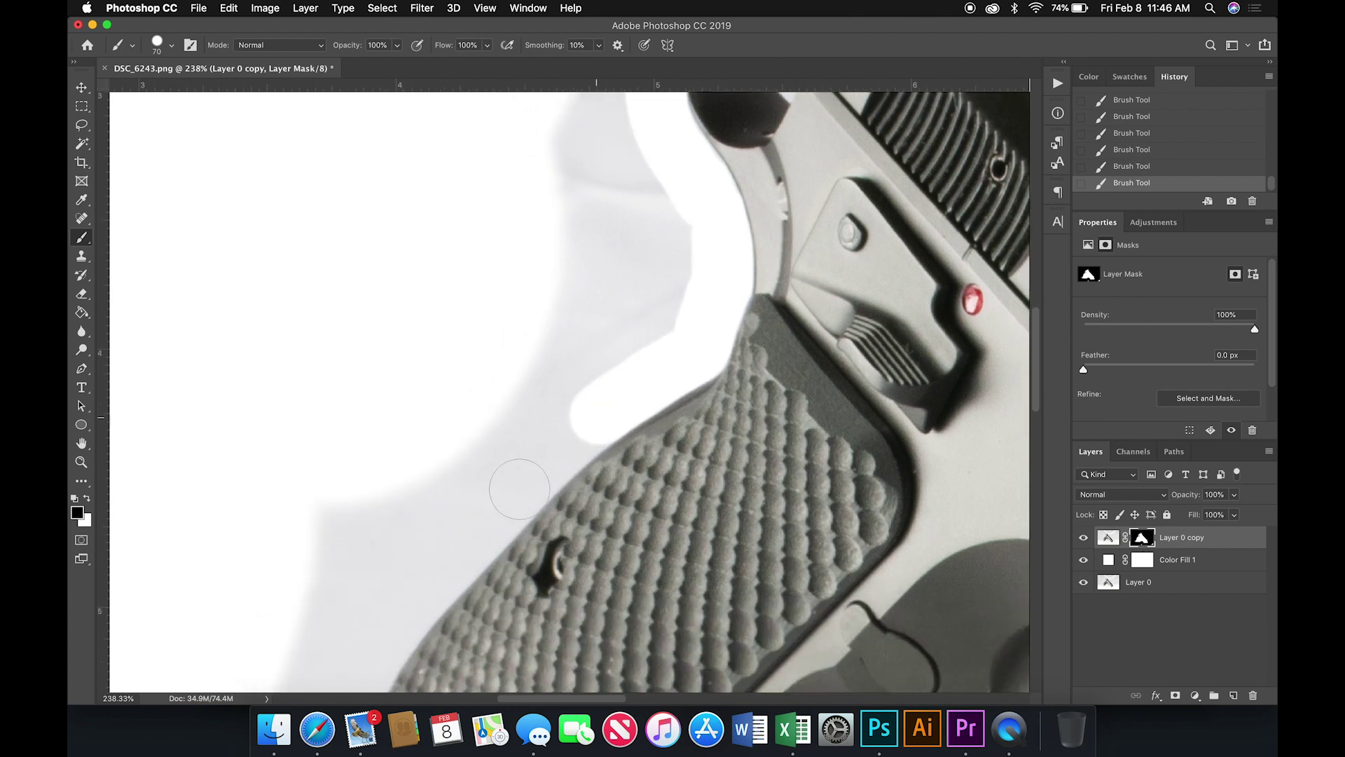
left_click(548, 459, "shift")
left_click(517, 491, "shift")
key("bracketright")
key("bracketright")
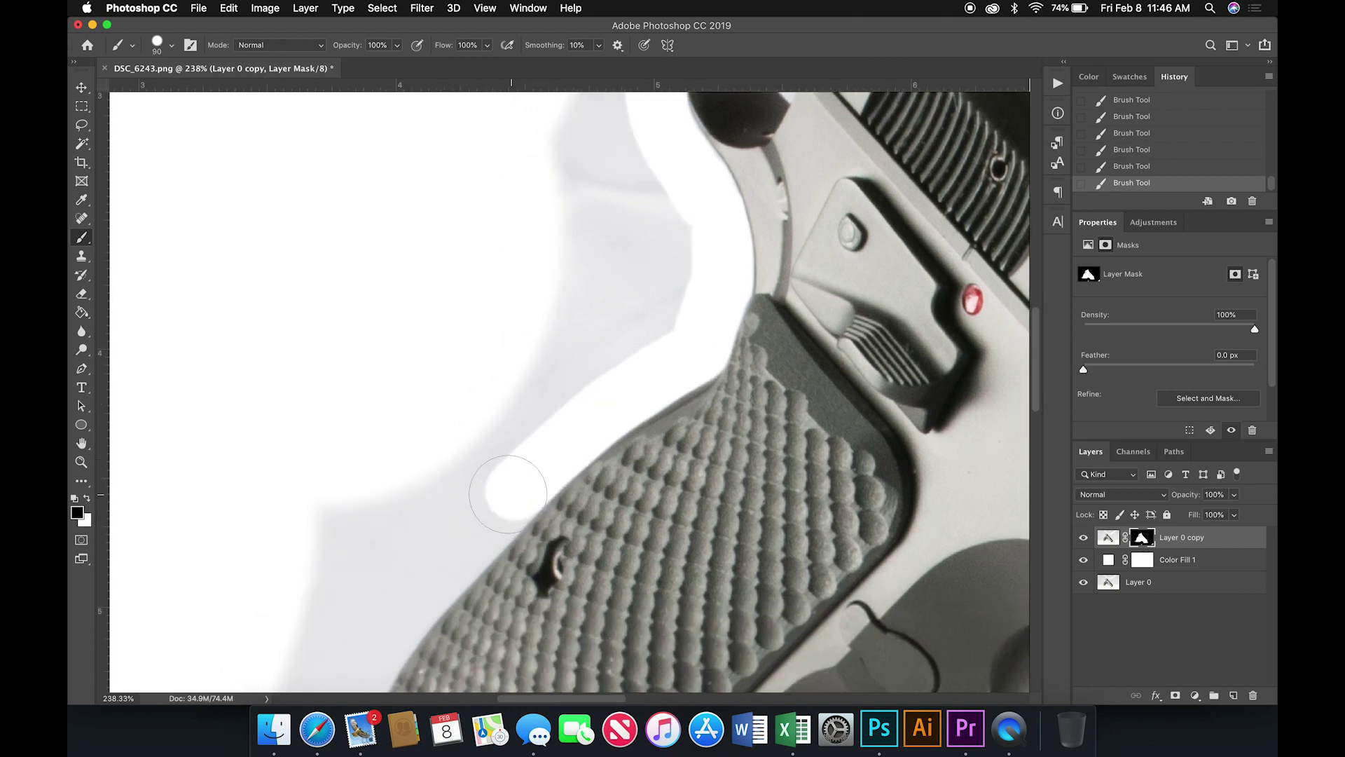
left_click(503, 492)
left_click(468, 531, "shift")
Mask out the backdrop along the grip's back edge from beside the grip screw toward the lower curve
scroll(468, 531, "down", 5)
scroll(468, 531, "left", 4)
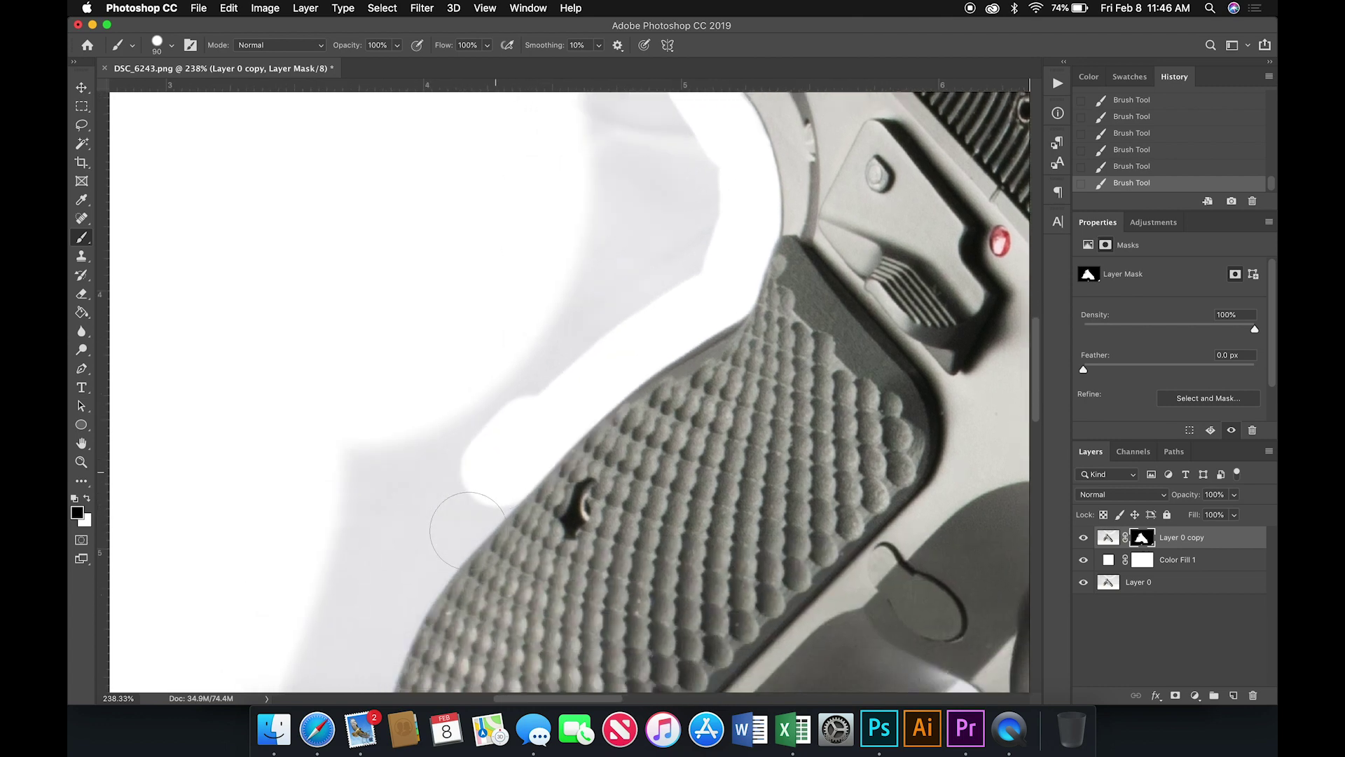
left_click(480, 492)
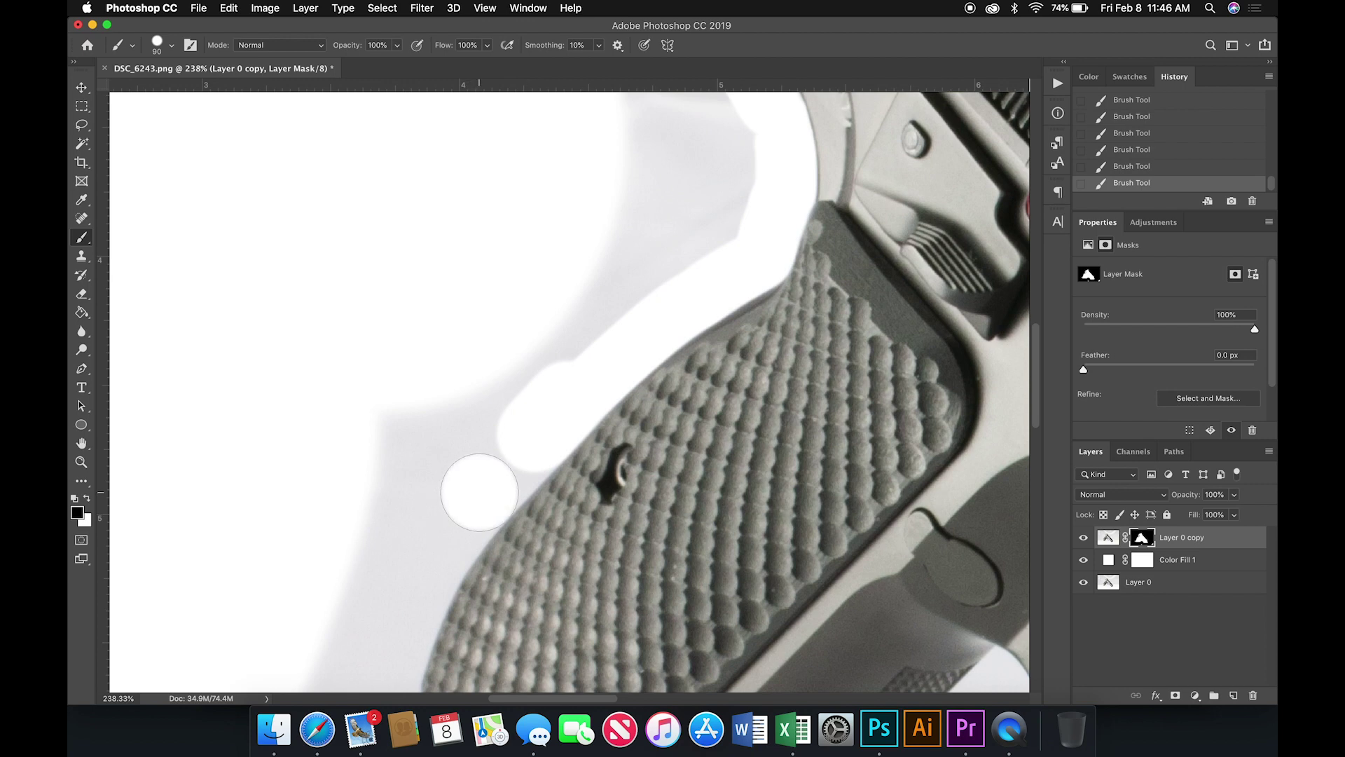
left_click(546, 422, "shift")
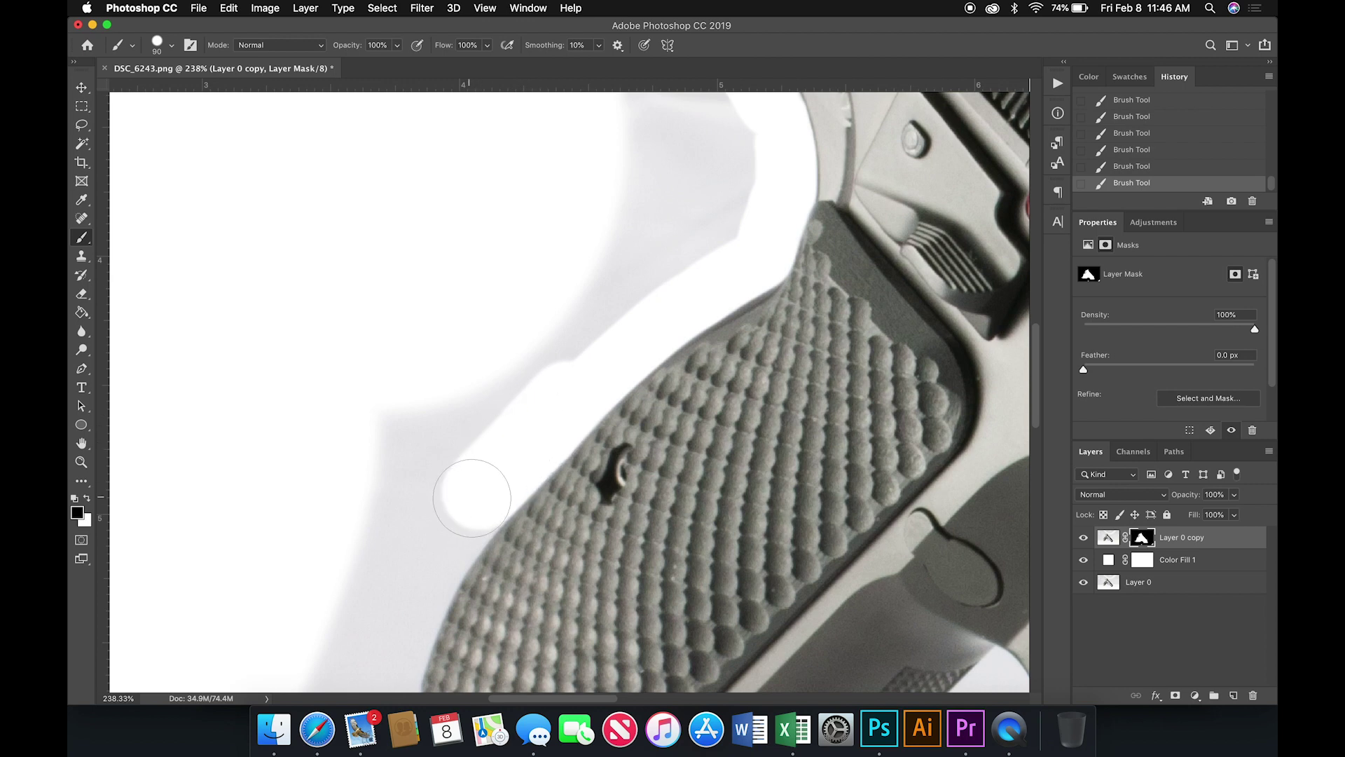
scroll(471, 498, "down", 5)
scroll(471, 498, "left", 4)
left_click(521, 448)
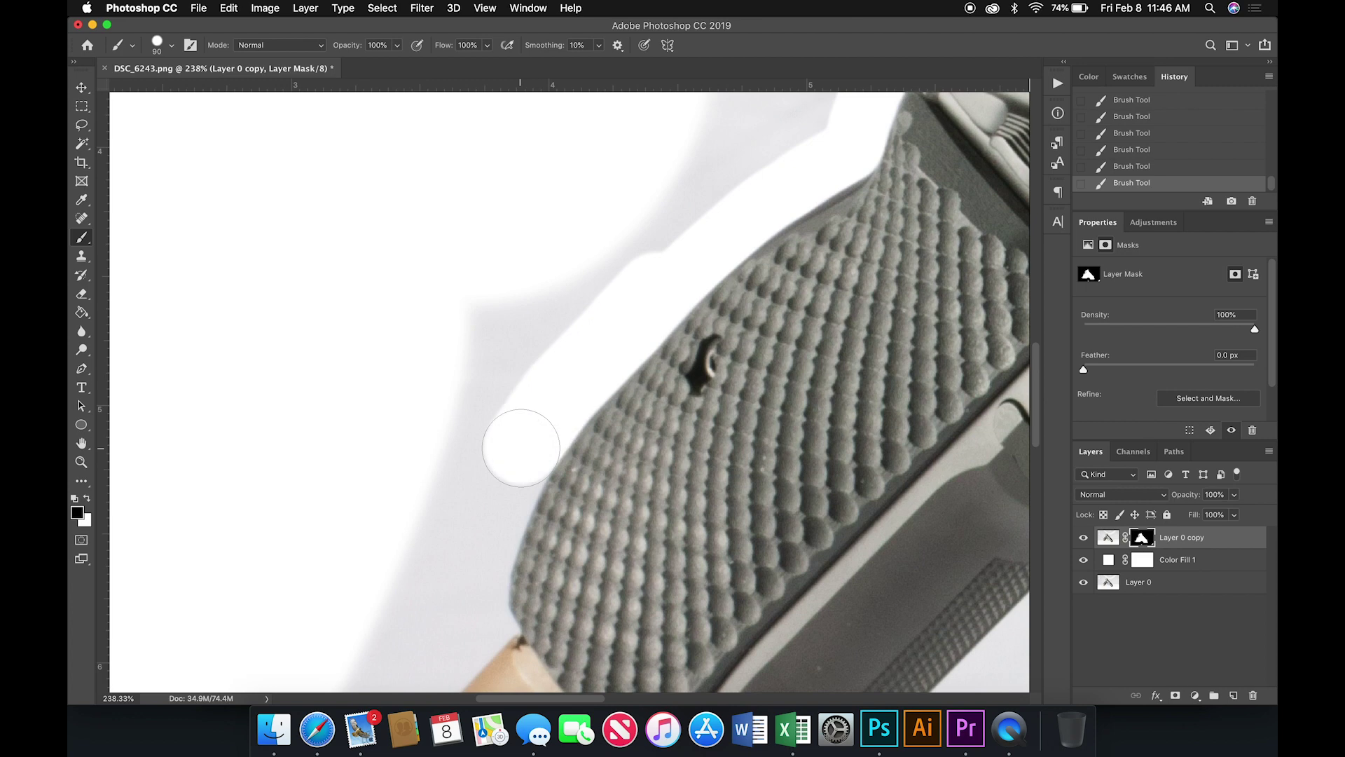
left_click(510, 475)
Mask out the leftover backdrop patches farther away from the grip's back edge
left_click(520, 264, "shift")
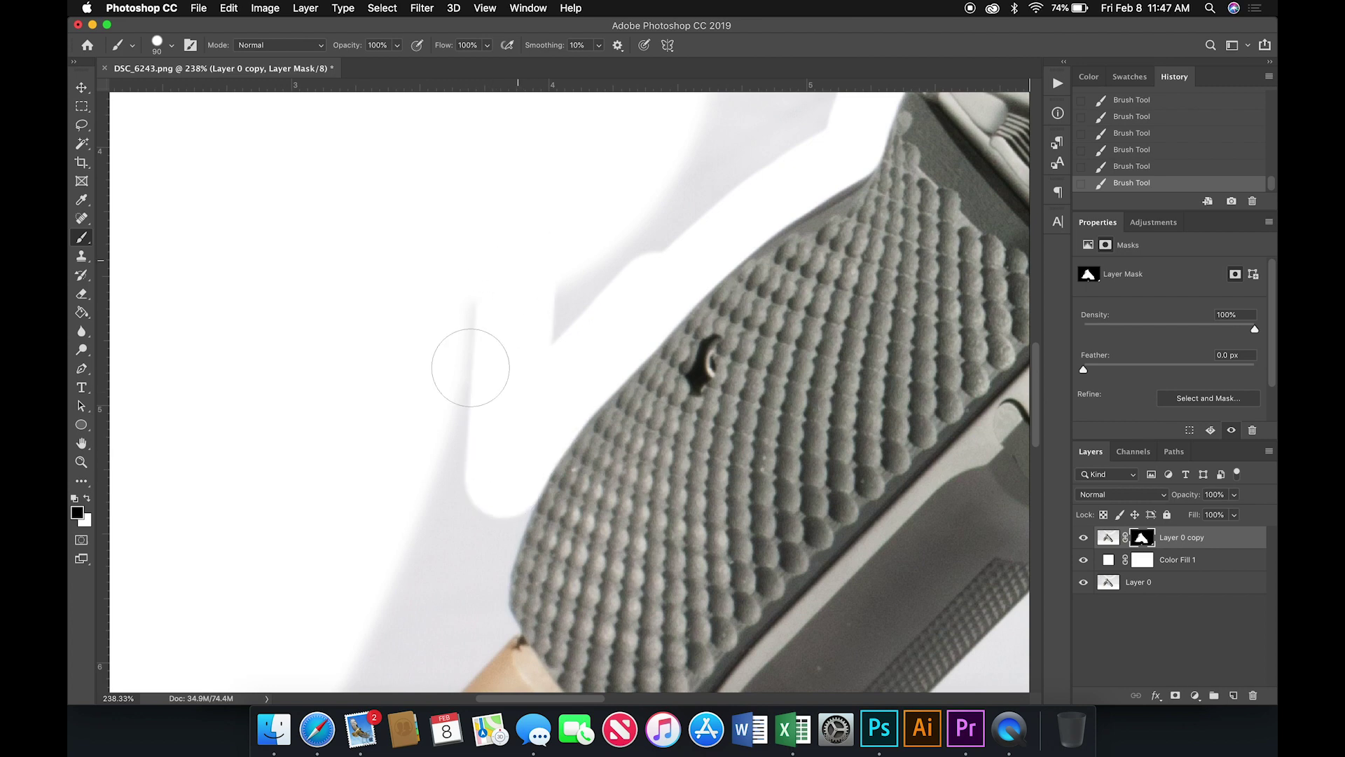
left_click(440, 521, "shift")
left_click(496, 240, "shift")
left_click(545, 303, "shift")
left_click(585, 264, "shift")
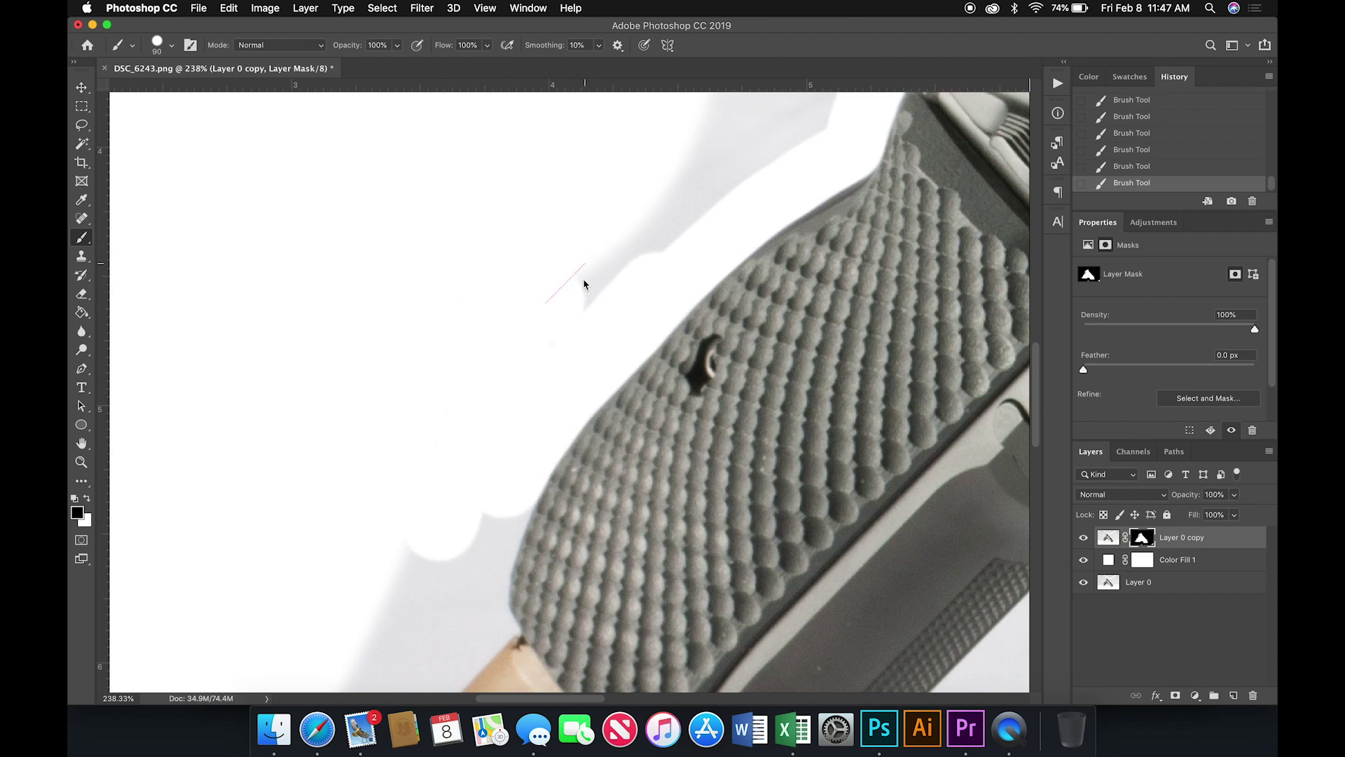
Mask out the backdrop along the lower back edge of the grip down to the tan magazine base
scroll(585, 283, "down", 5)
scroll(585, 284, "left", 3)
left_click_drag(570, 346, 552, 452)
left_click(556, 462)
left_click(515, 502, "shift")
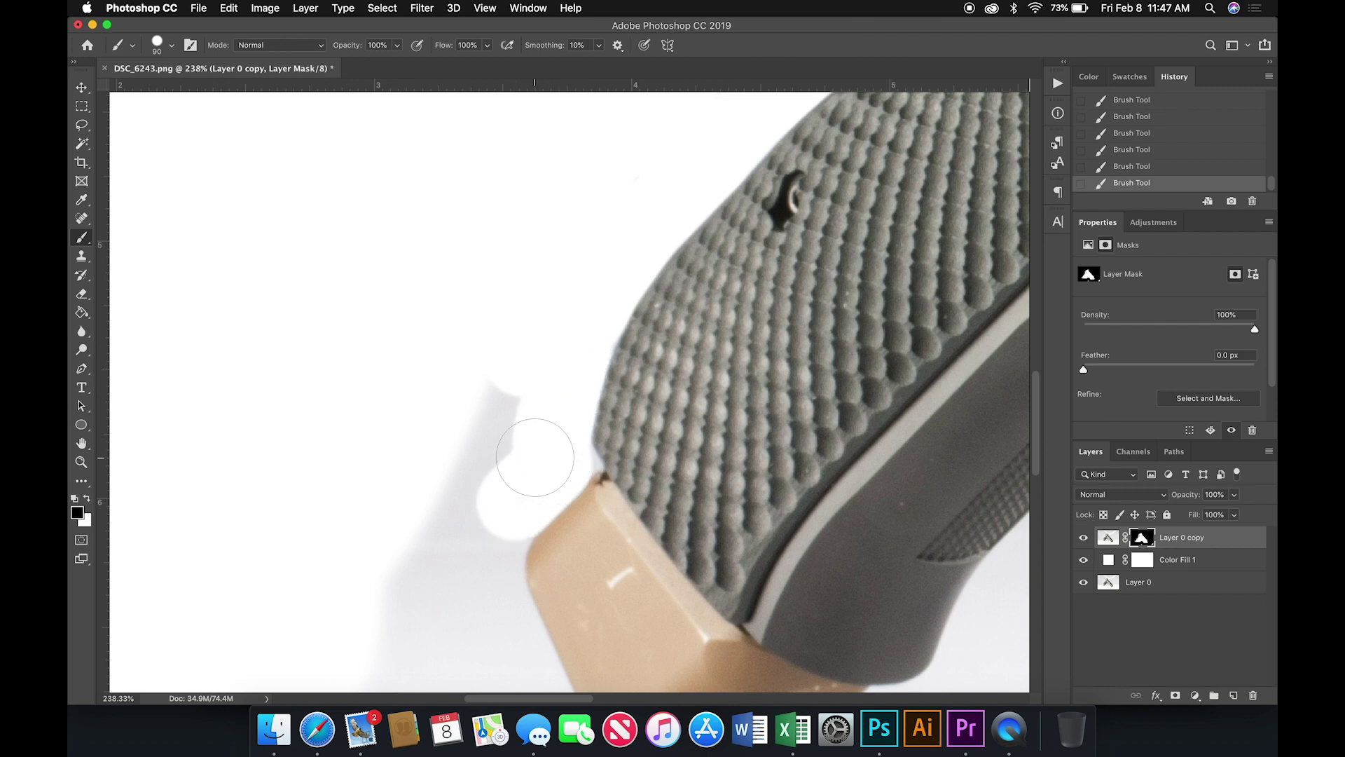
Reduce the brush size to 20 px for detailed masking where the grip meets the tan magazine base
key("bracketleft")
key("bracketleft")
key("bracketleft")
key("bracketleft")
key("bracketleft")
scroll(565, 480, "up", 4)
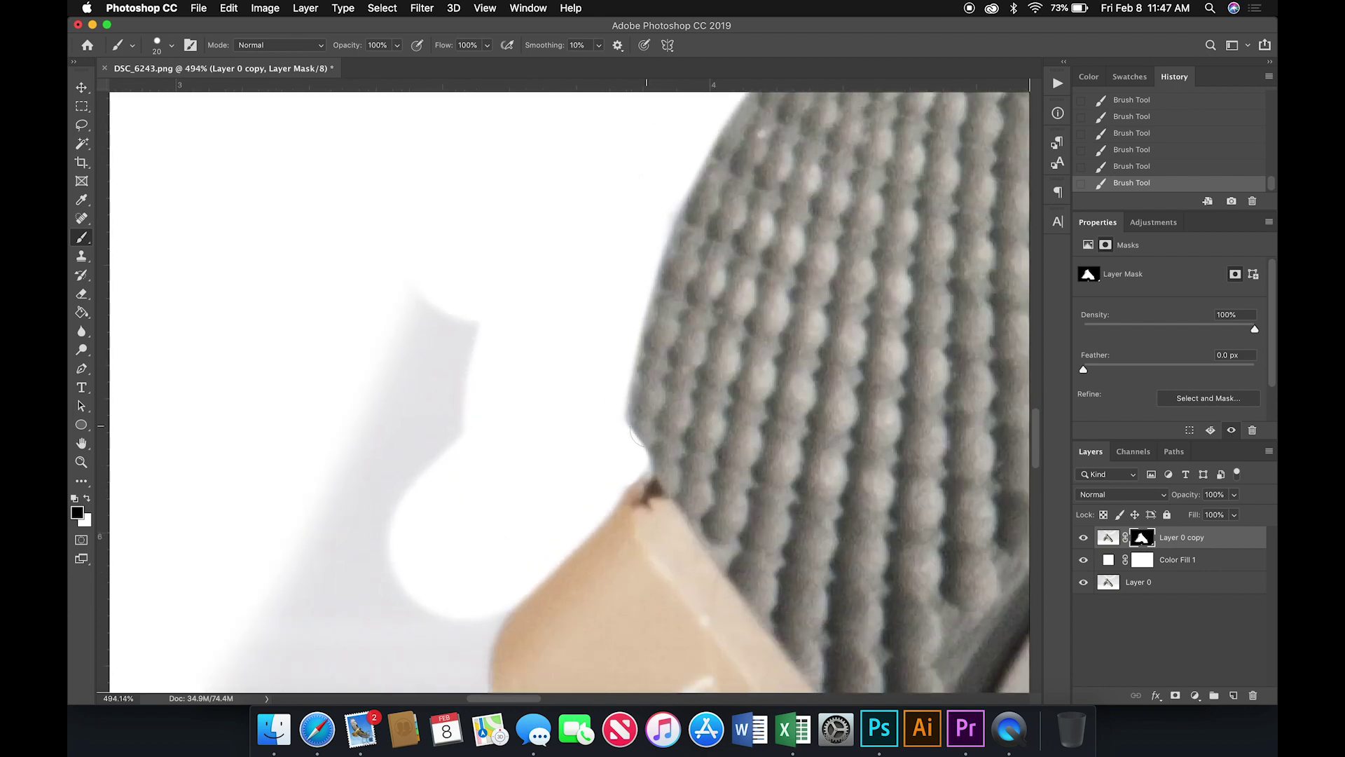
Undo the last mask stroke and touch up the mask where the grip meets the tan magazine base
left_click(755, 434)
key("super+z")
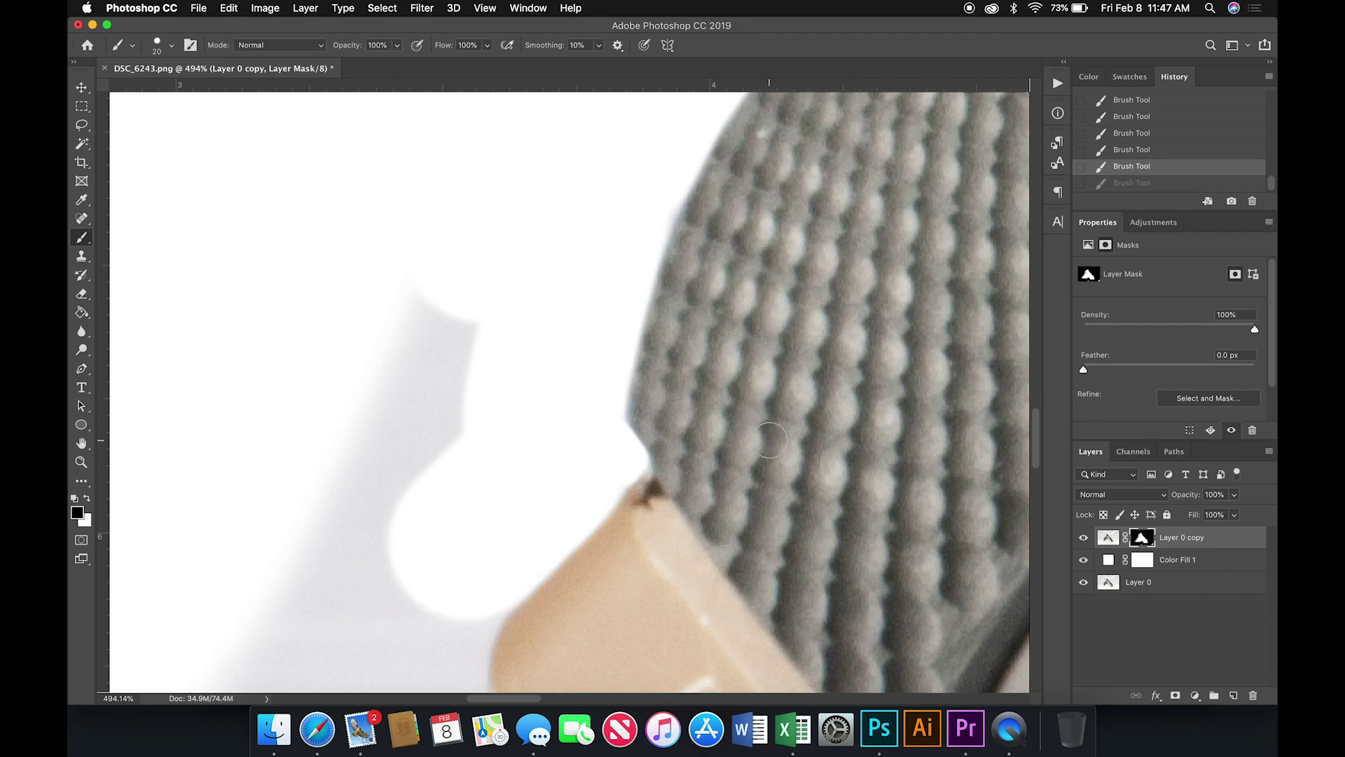
right_click(771, 445)
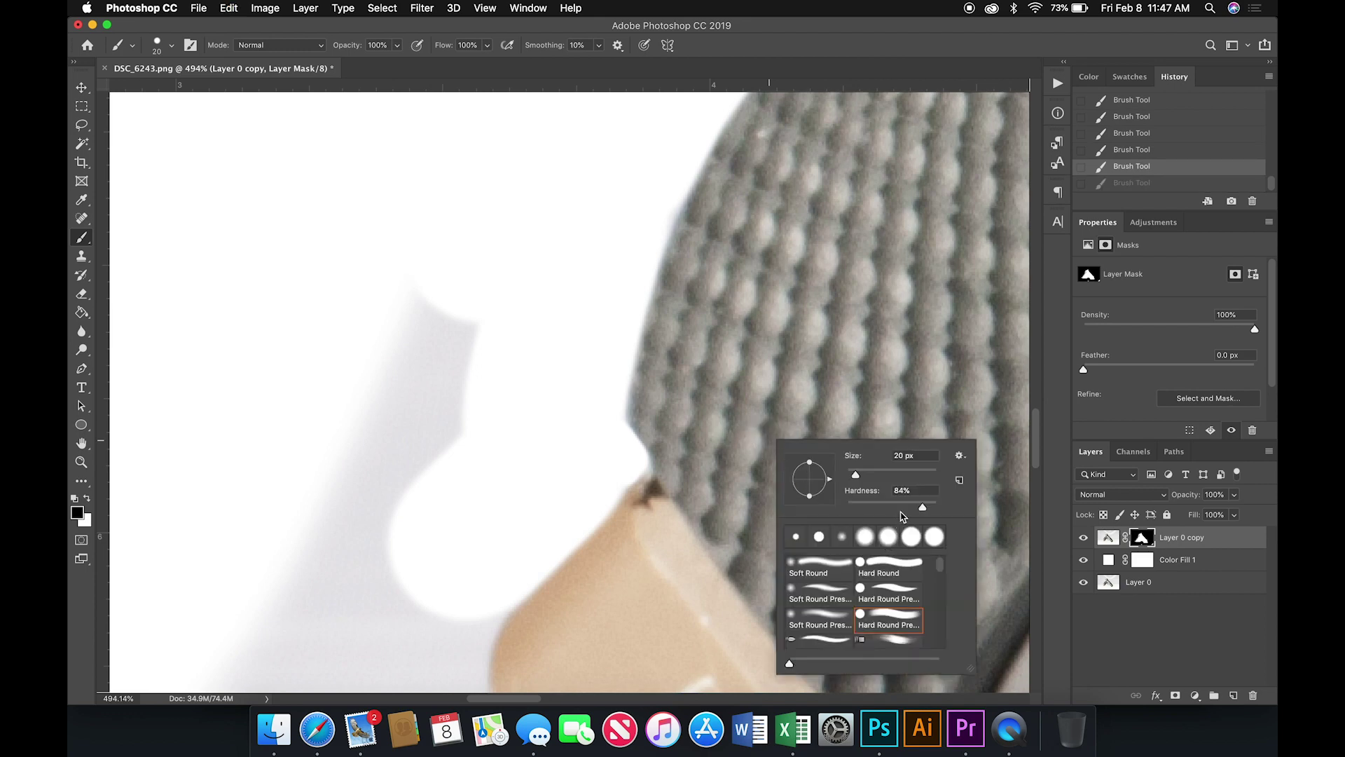
key("Return")
left_click(616, 440)
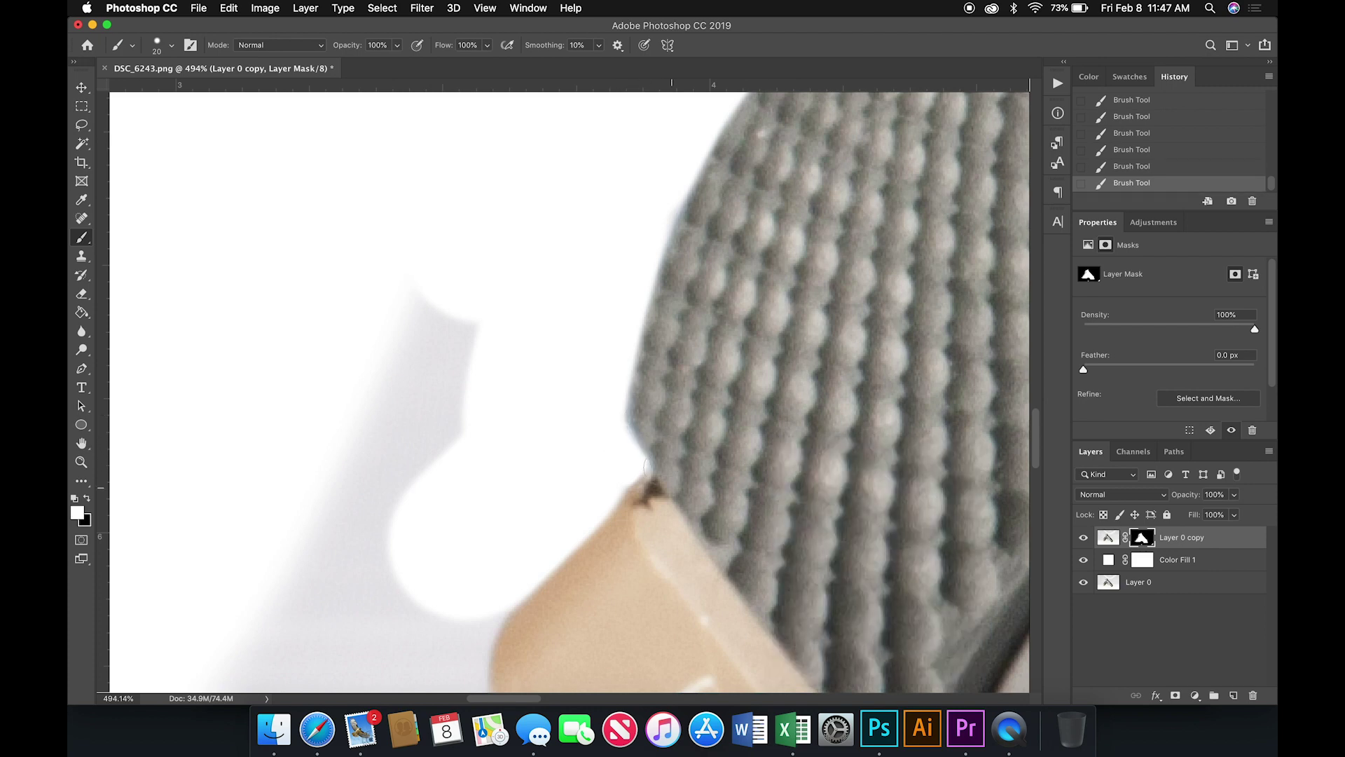
key("x")
Enlarge the brush to 50 px and mask out the backdrop along the back edge of the tan magazine base
key("bracketright")
key("bracketright")
scroll(489, 591, "down", 3)
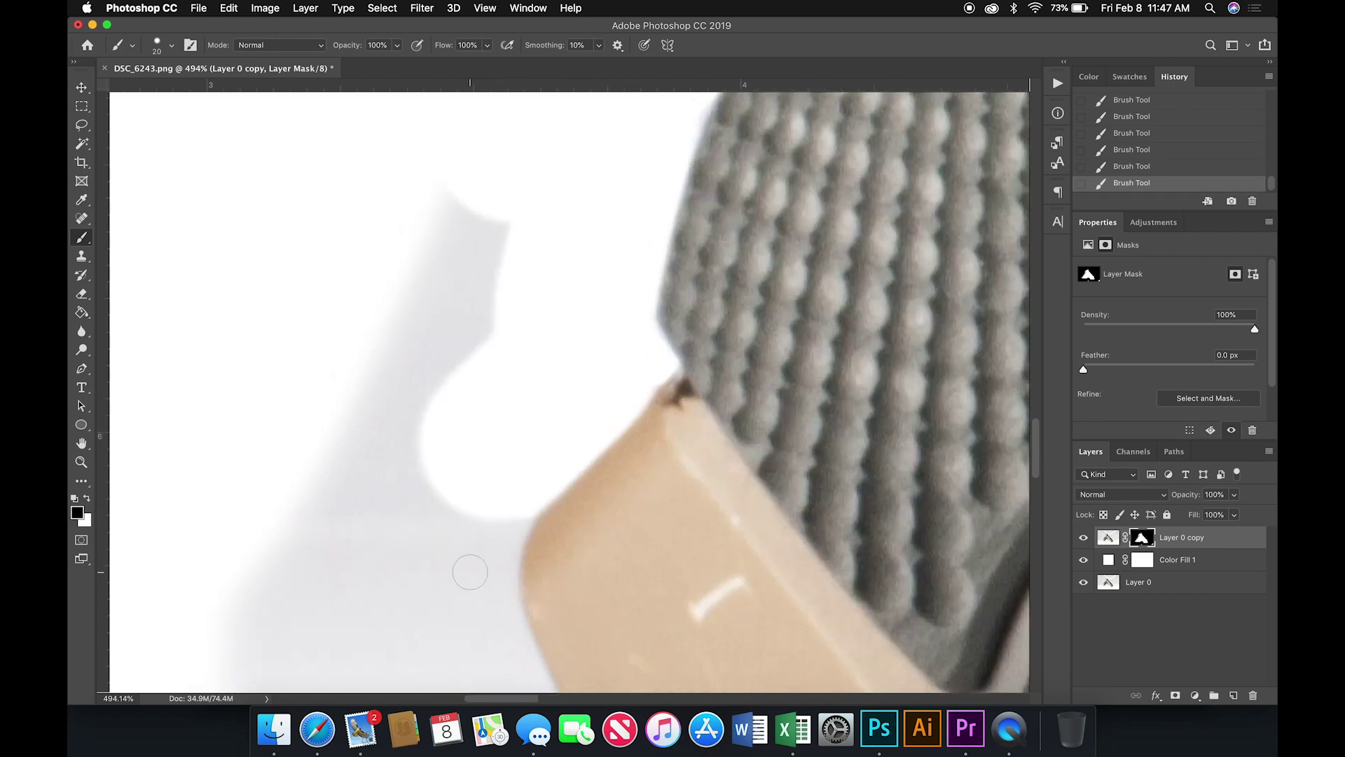
key("bracketright")
left_click_drag(496, 481, 474, 585)
scroll(475, 586, "down", 3)
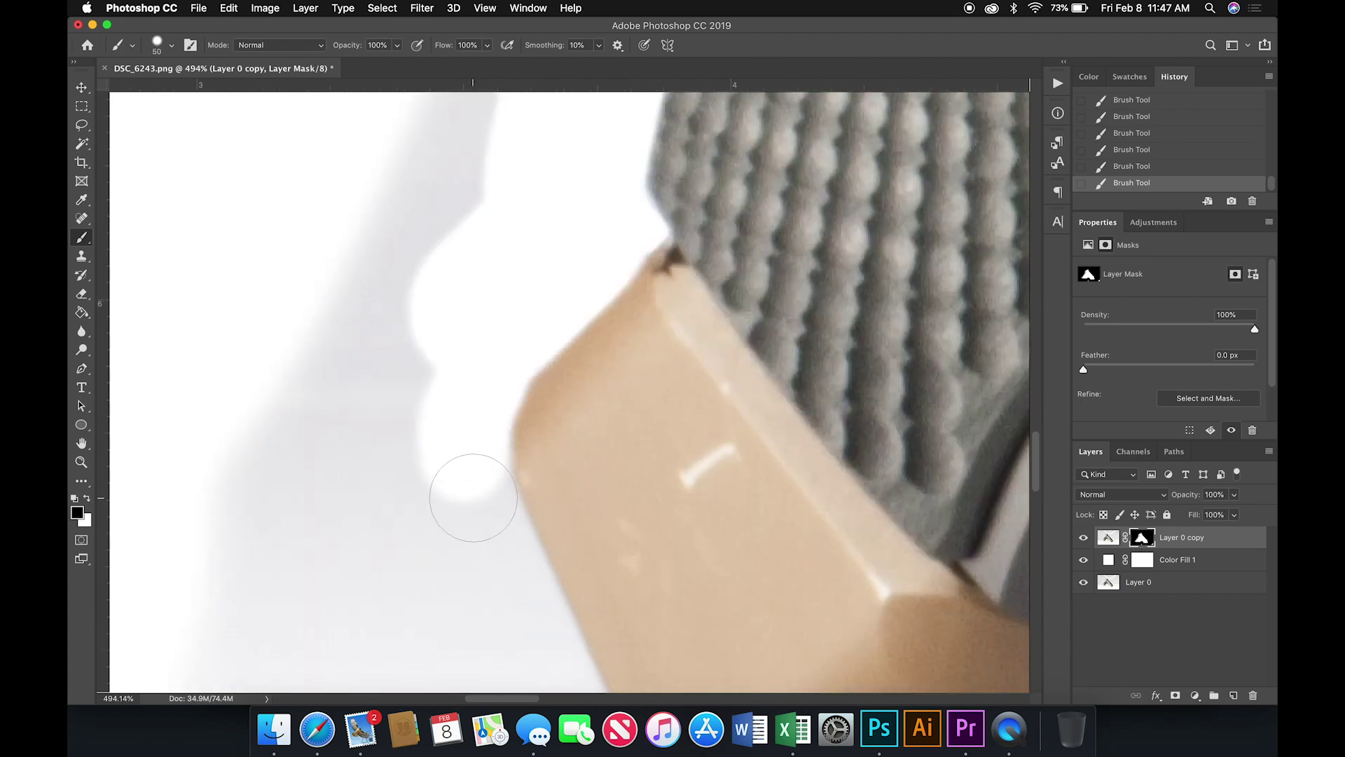
scroll(465, 489, "down", 5)
left_click(610, 613, "shift")
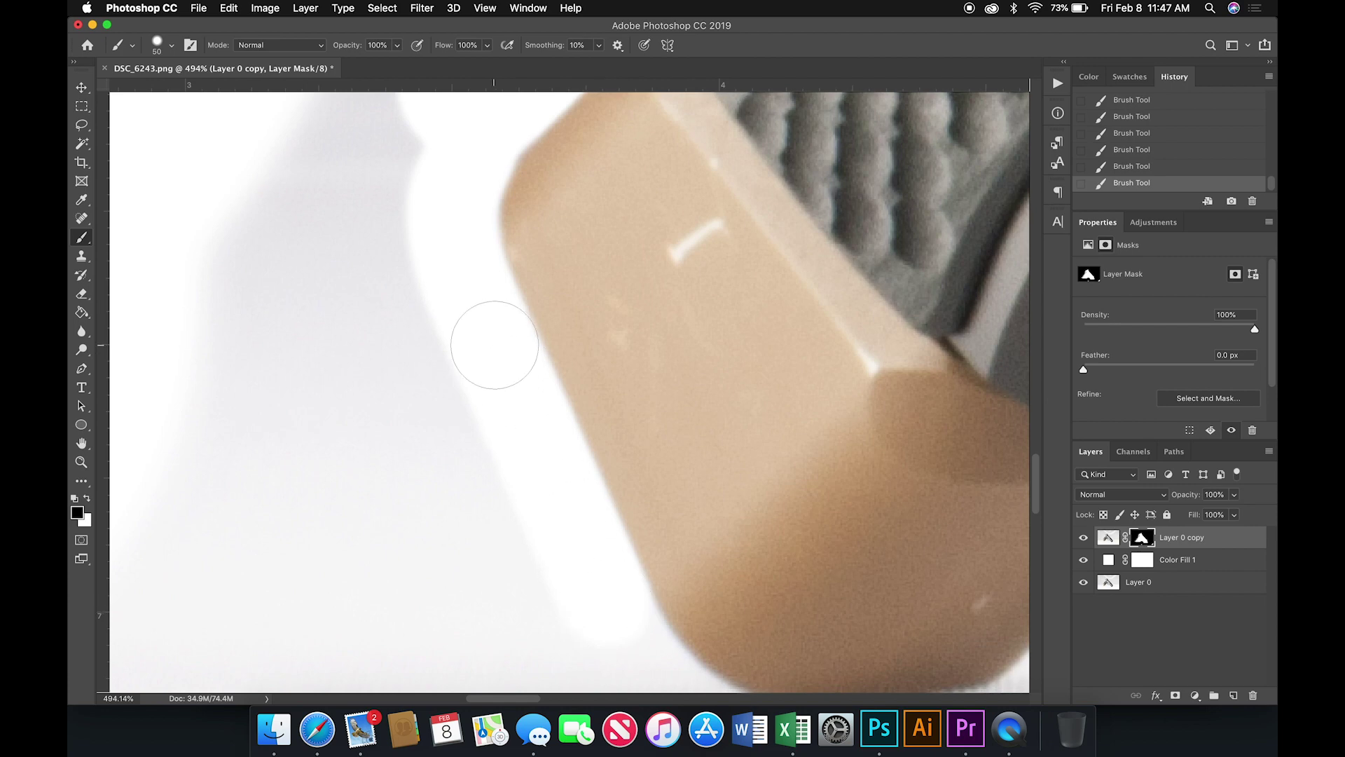
Mask out the backdrop around the rounded lower corner and along the bottom edge of the magazine base
scroll(489, 345, "down", 5)
left_click(561, 351, "shift")
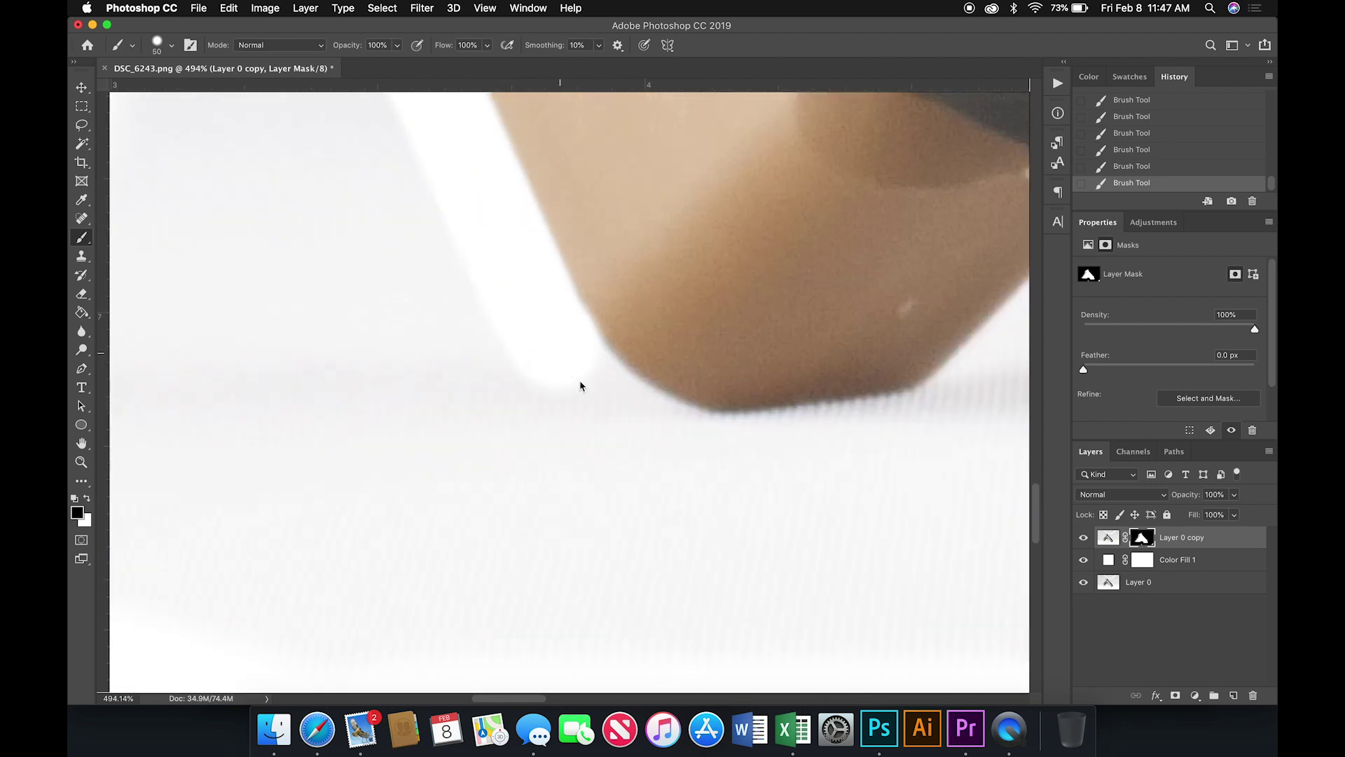
key("super+z")
left_click(553, 345, "shift")
mouse_move(557, 358)
left_mouse_down()
mouse_move(624, 423)
mouse_move(712, 460)
left_mouse_up()
left_click(918, 475, "shift")
scroll(917, 475, "right", 10)
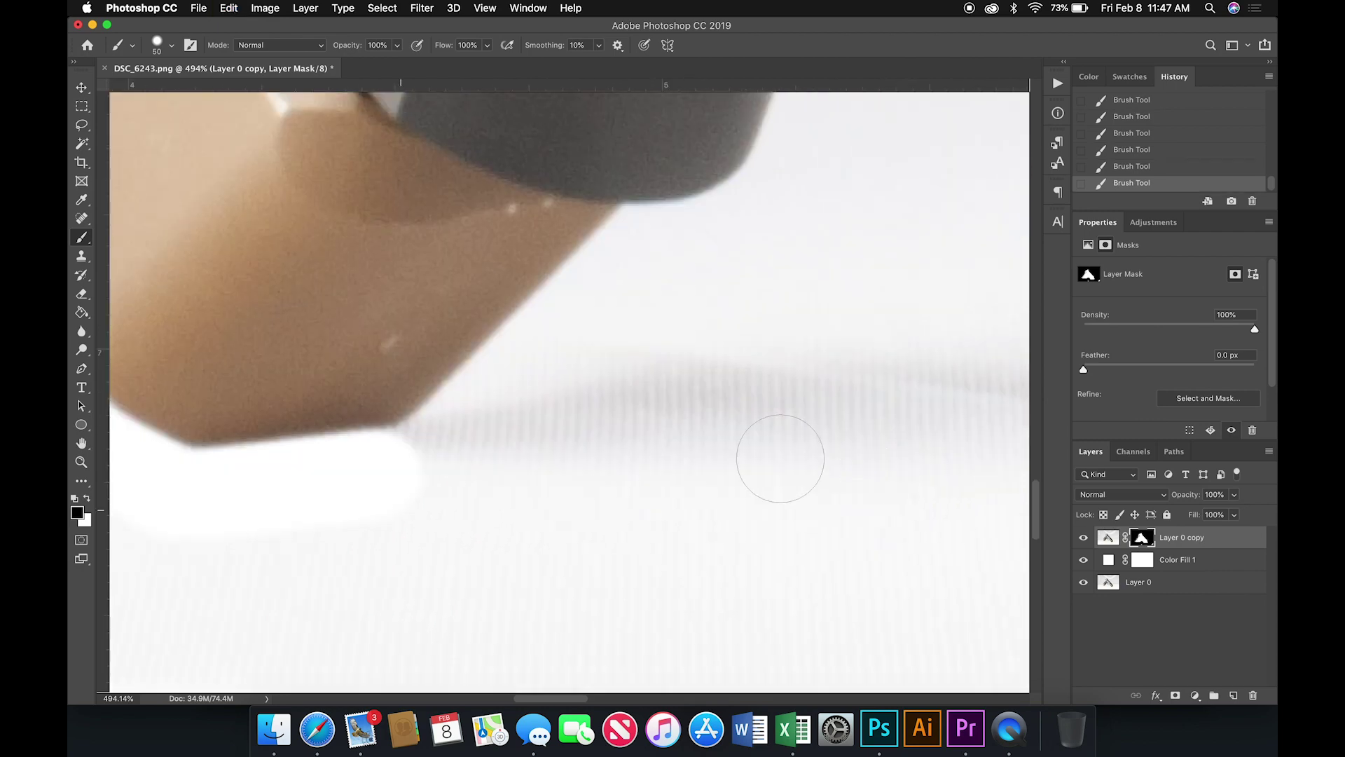
Mask out the backdrop up the front edge of the magazine base and around the lower front corner of the grip
left_click_drag(331, 456, 323, 454)
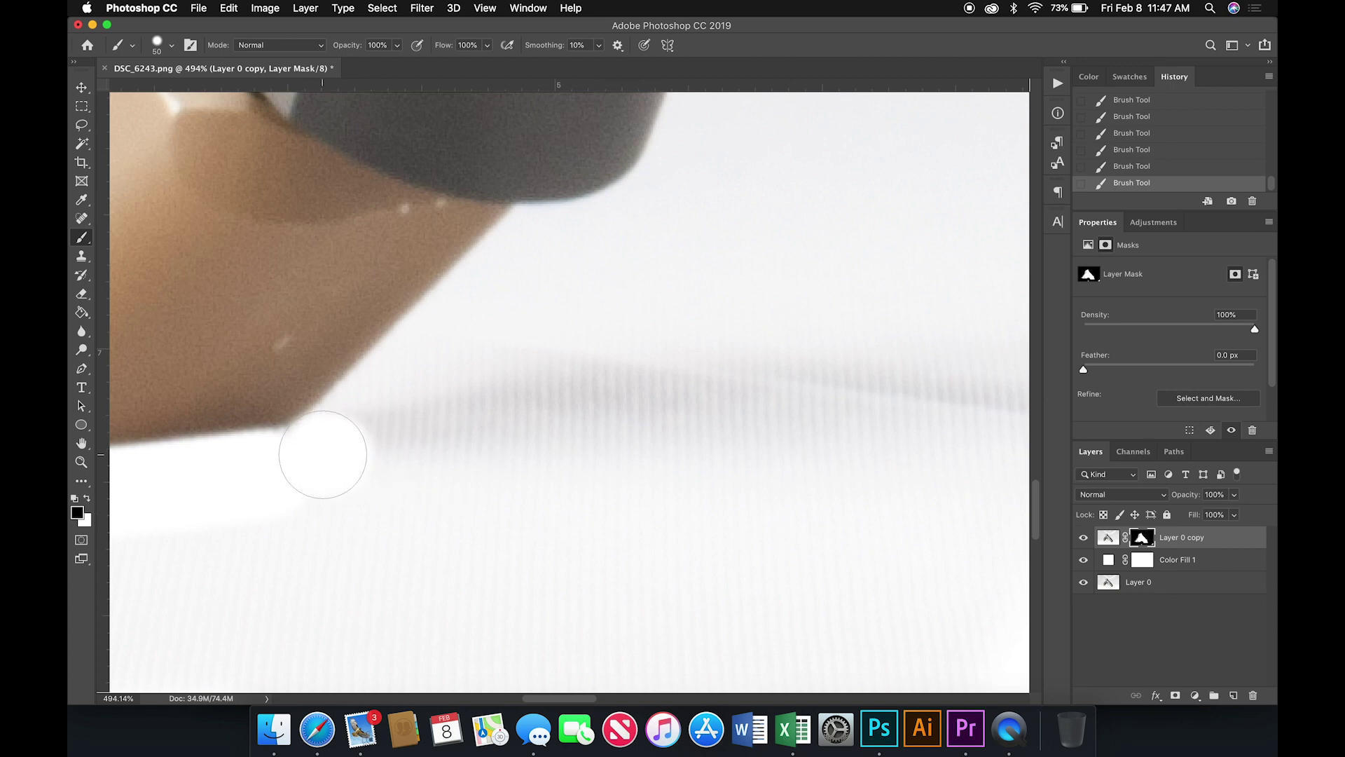
left_click(549, 246, "shift")
mouse_move(549, 246)
left_mouse_down()
mouse_move(631, 235)
mouse_move(691, 187)
left_mouse_up()
scroll(673, 313, "up", 10)
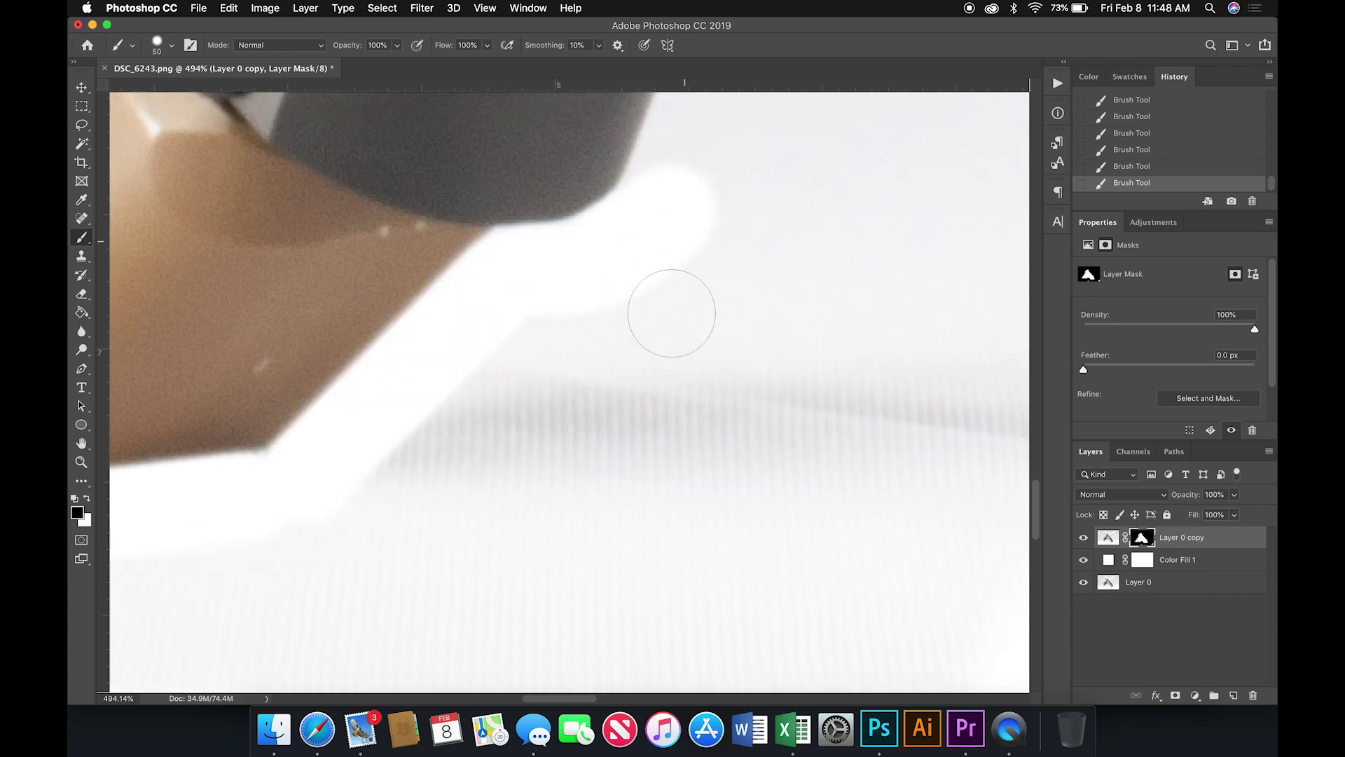
left_click(572, 498, "shift")
left_click(620, 398, "shift")
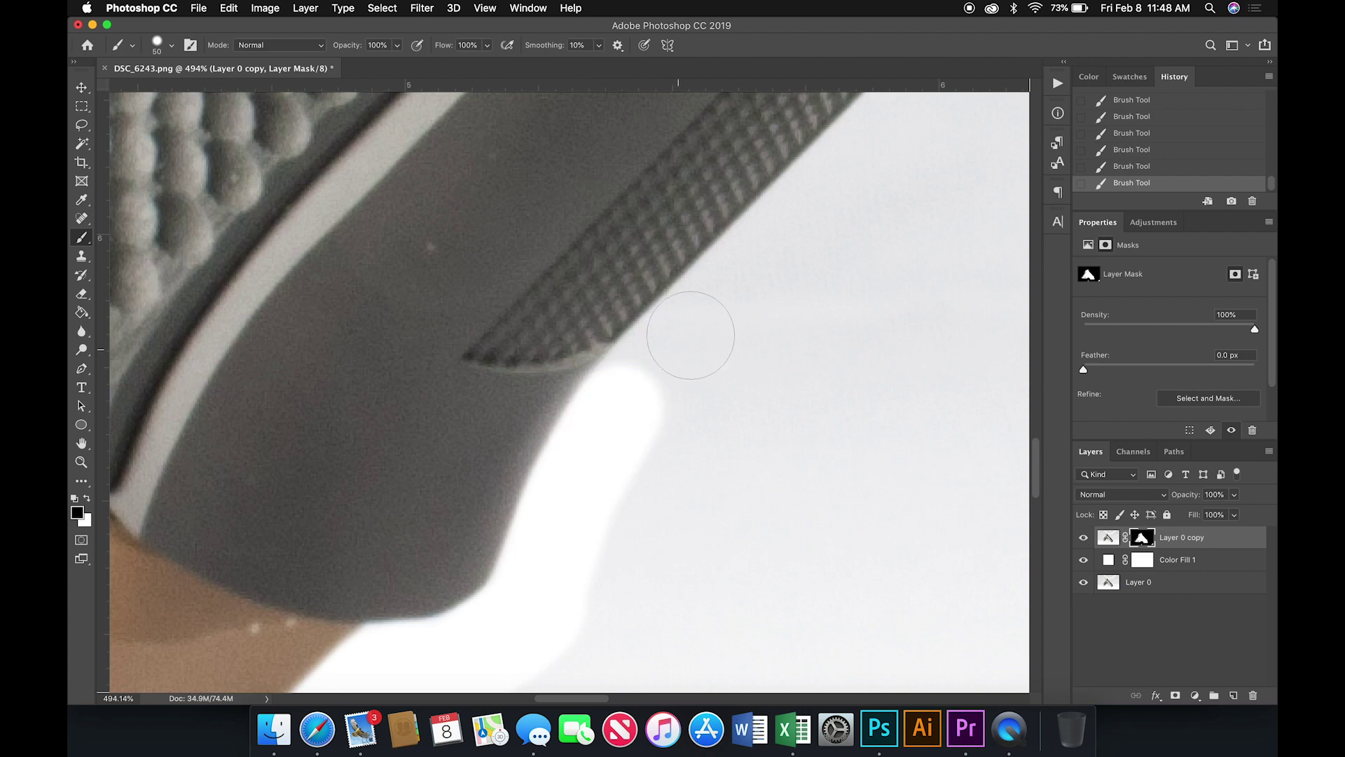
Mask a straight band along the checkered front of the grip, and paint back the frame edge where it meets the trigger guard
scroll(690, 339, "up", 10)
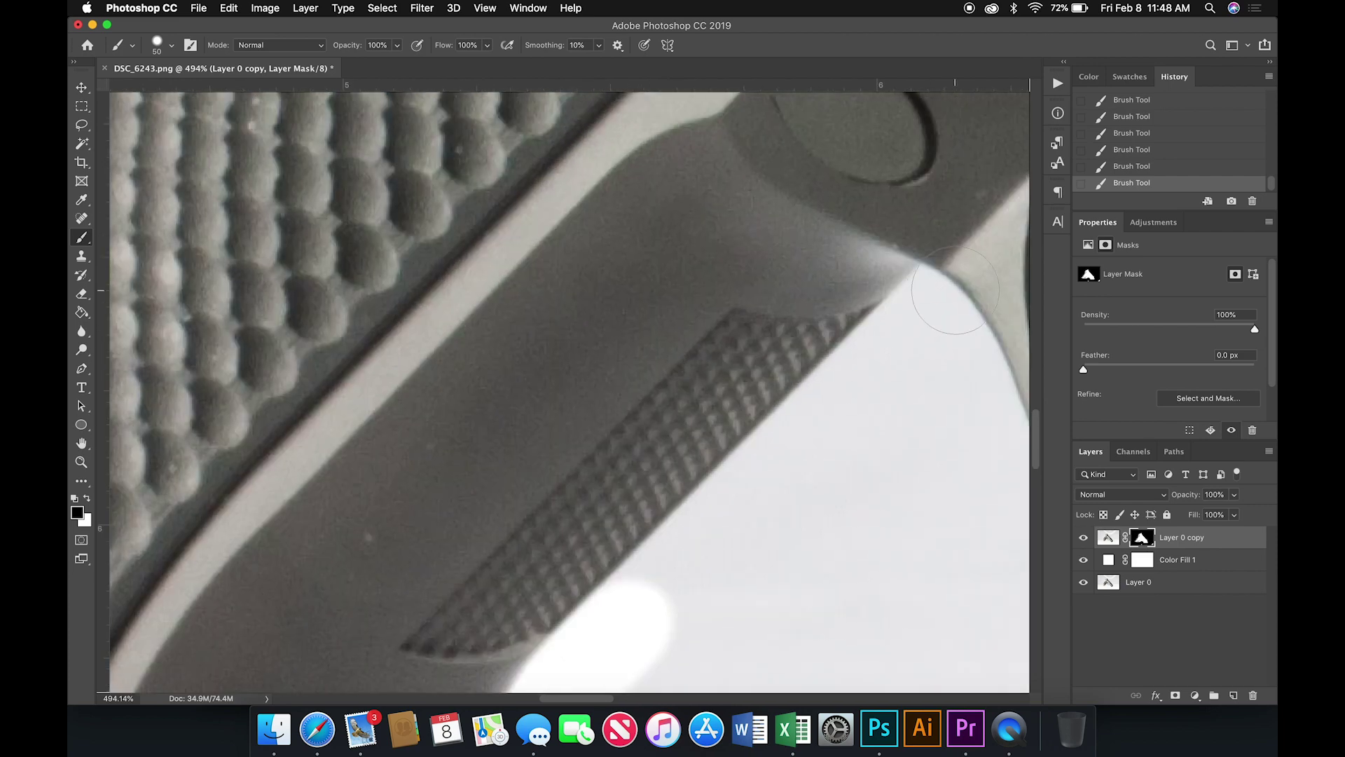
left_click(948, 288, "shift")
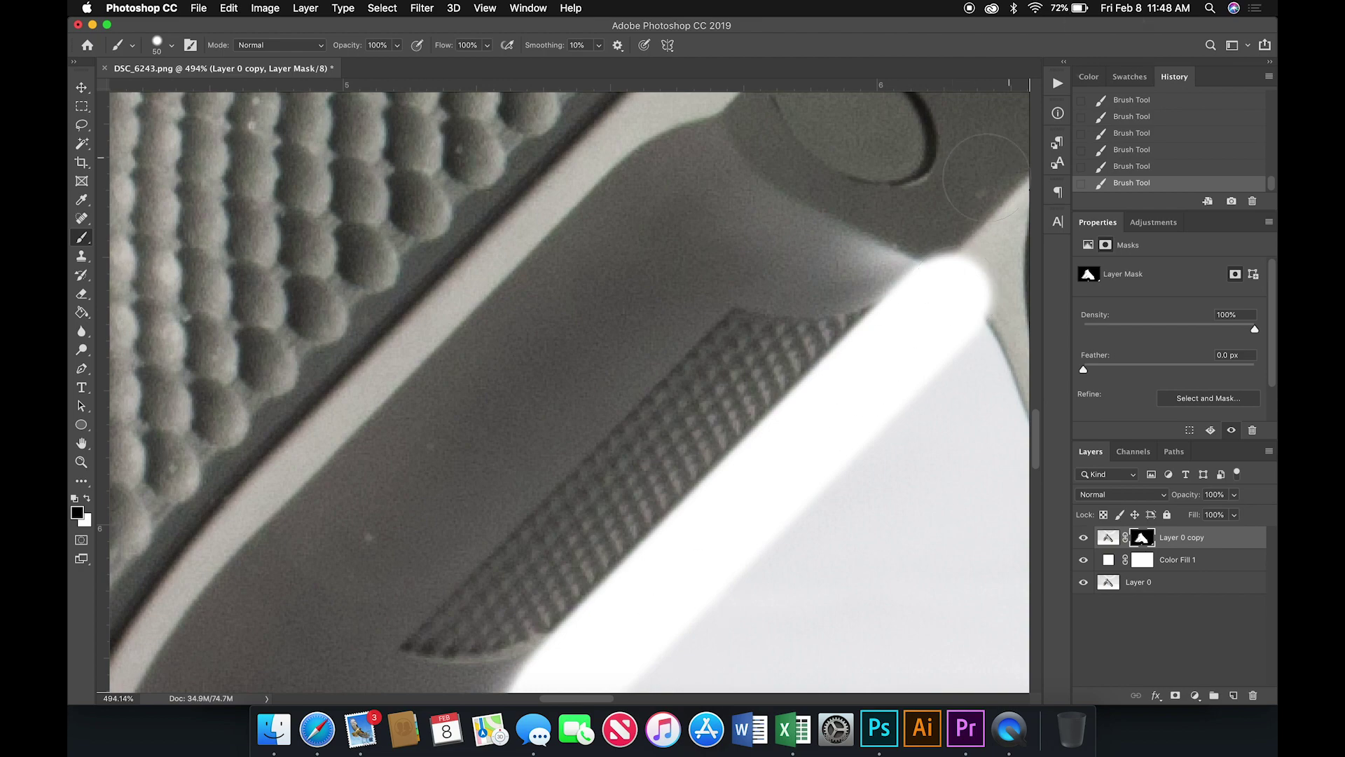
key("x")
left_click_drag(946, 256, 1027, 303)
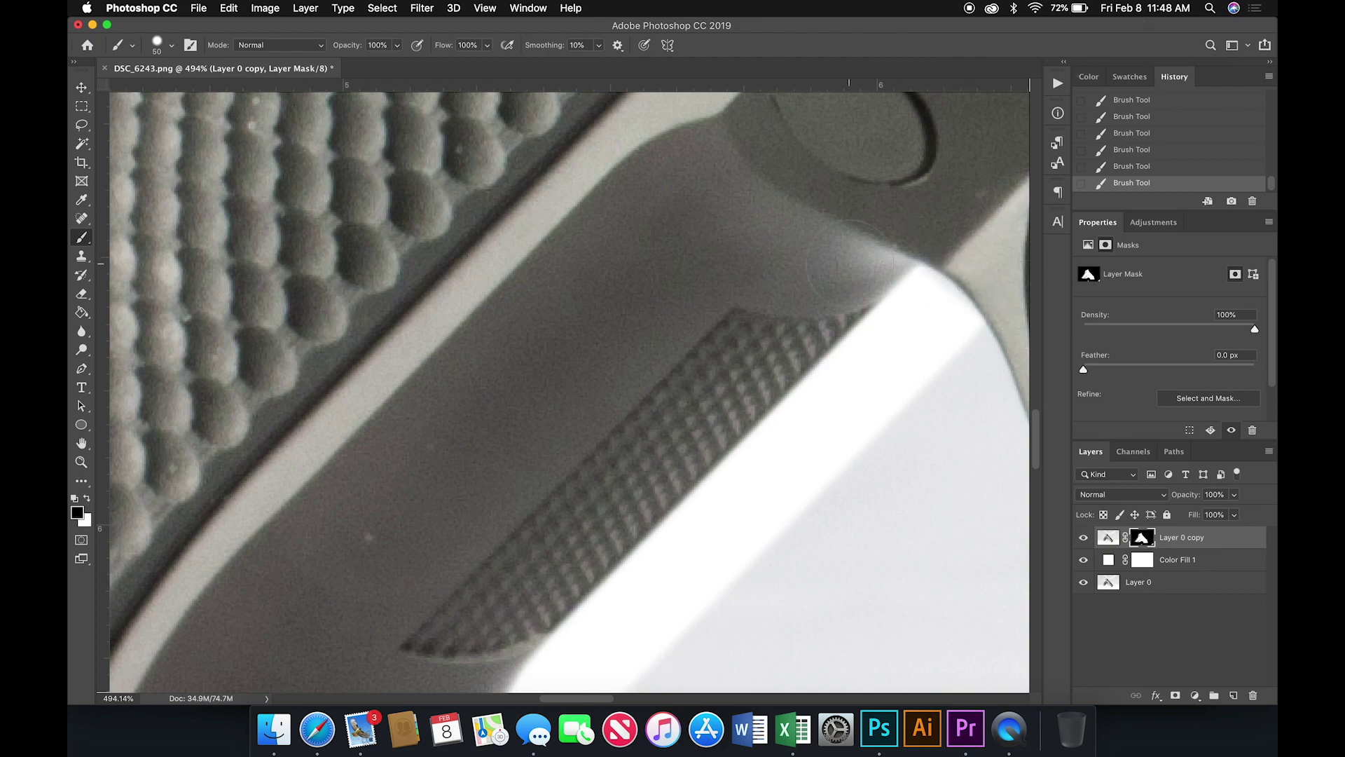
Enlarge the brush to 125 px and mask out the shadowed backdrop below the grip and magazine base
scroll(850, 263, "right", 8)
scroll(844, 265, "down", 5)
scroll(634, 514, "down", 5)
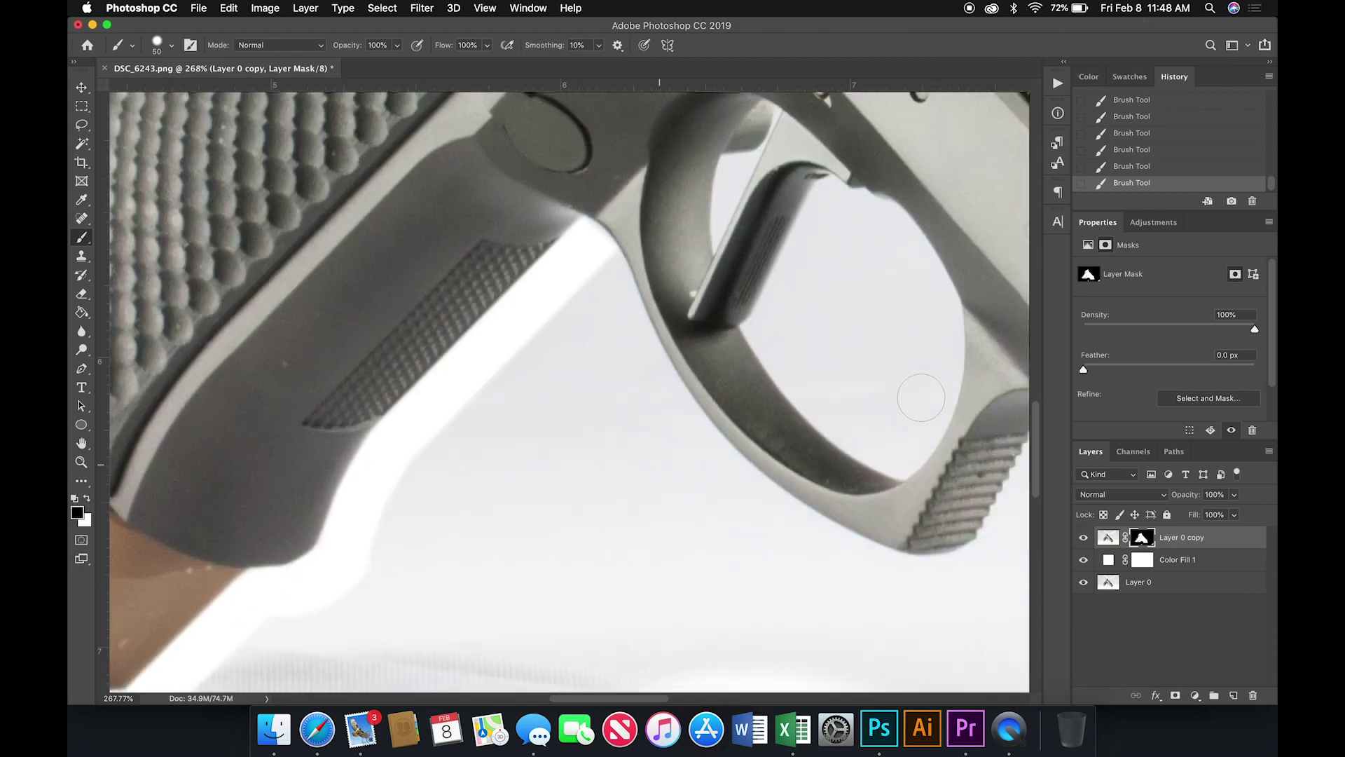
scroll(636, 326, "down", 3)
key("bracketright")
key("bracketright")
key("bracketright")
key("bracketright")
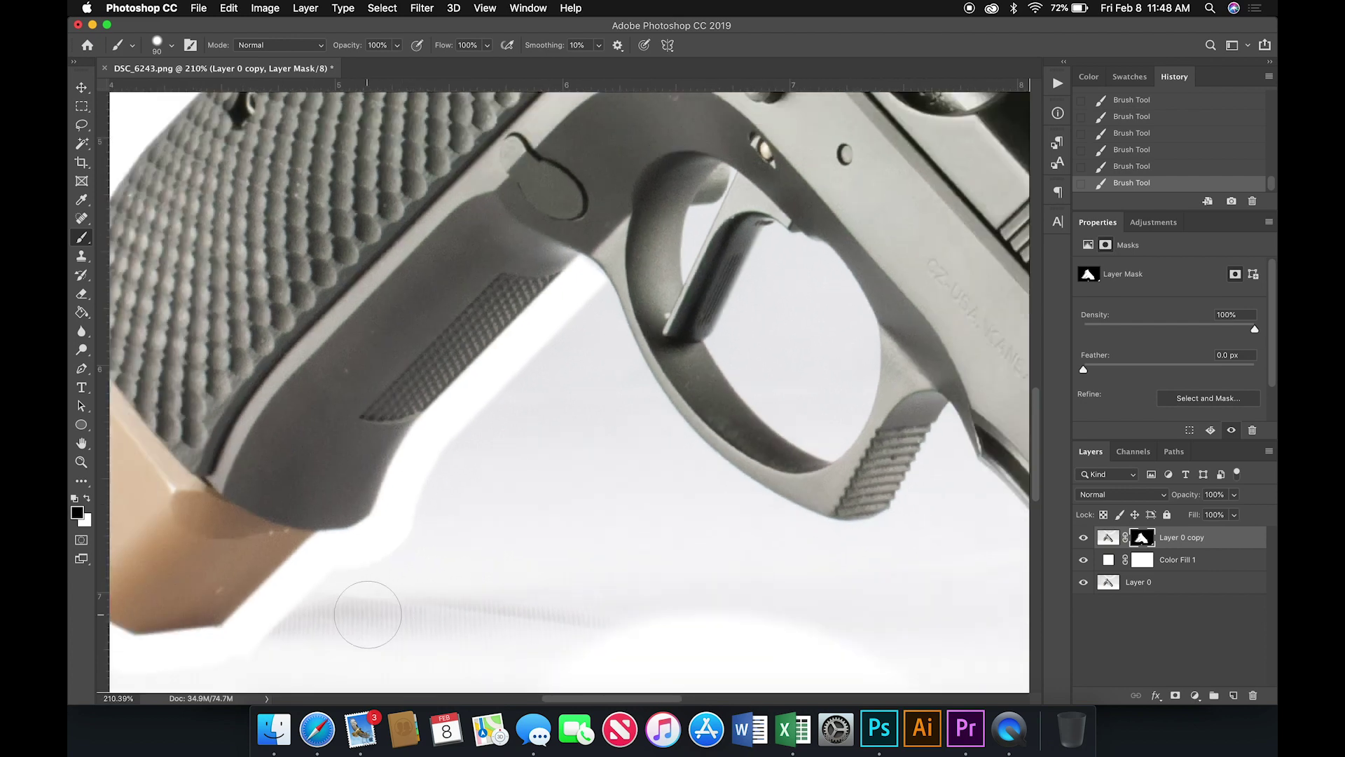
key("bracketright")
key("bracketright")
mouse_move(361, 613)
left_mouse_down()
mouse_move(302, 647)
mouse_move(330, 625)
mouse_move(688, 631)
left_mouse_up()
scroll(591, 621, "down", 4)
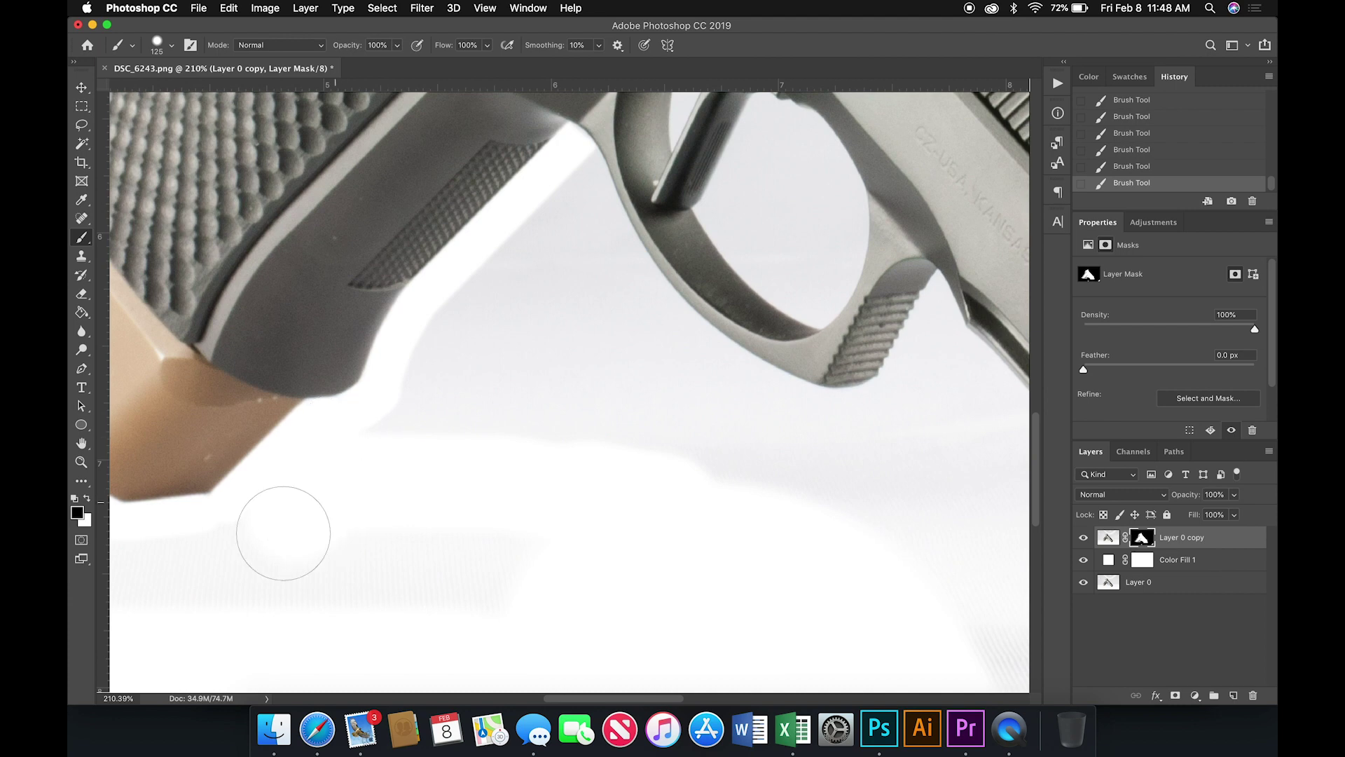
mouse_move(284, 534)
left_mouse_down()
mouse_move(463, 577)
mouse_move(575, 577)
mouse_move(354, 540)
left_mouse_up()
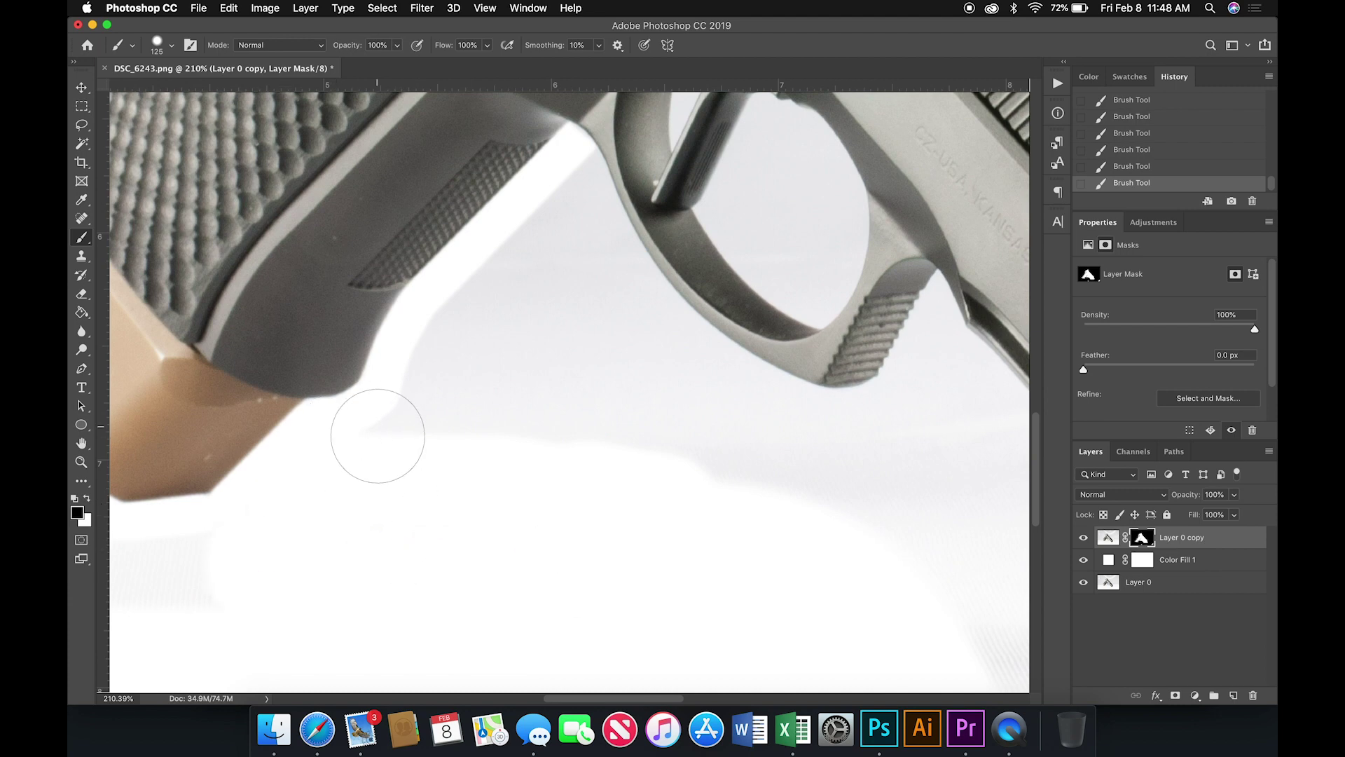
Mask out the backdrop beneath the accessory rail up to the lower front corner of the frame
scroll(901, 494, "right", 10)
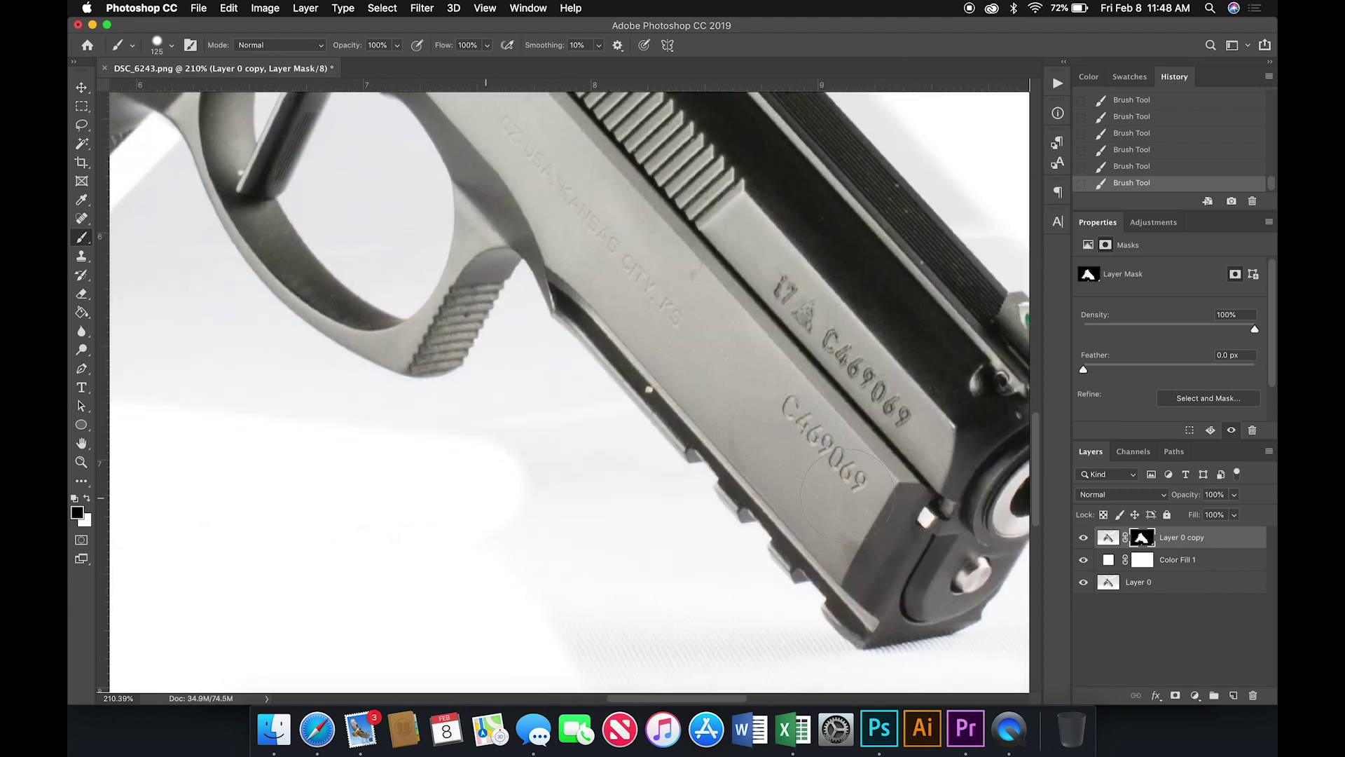
left_click(603, 447)
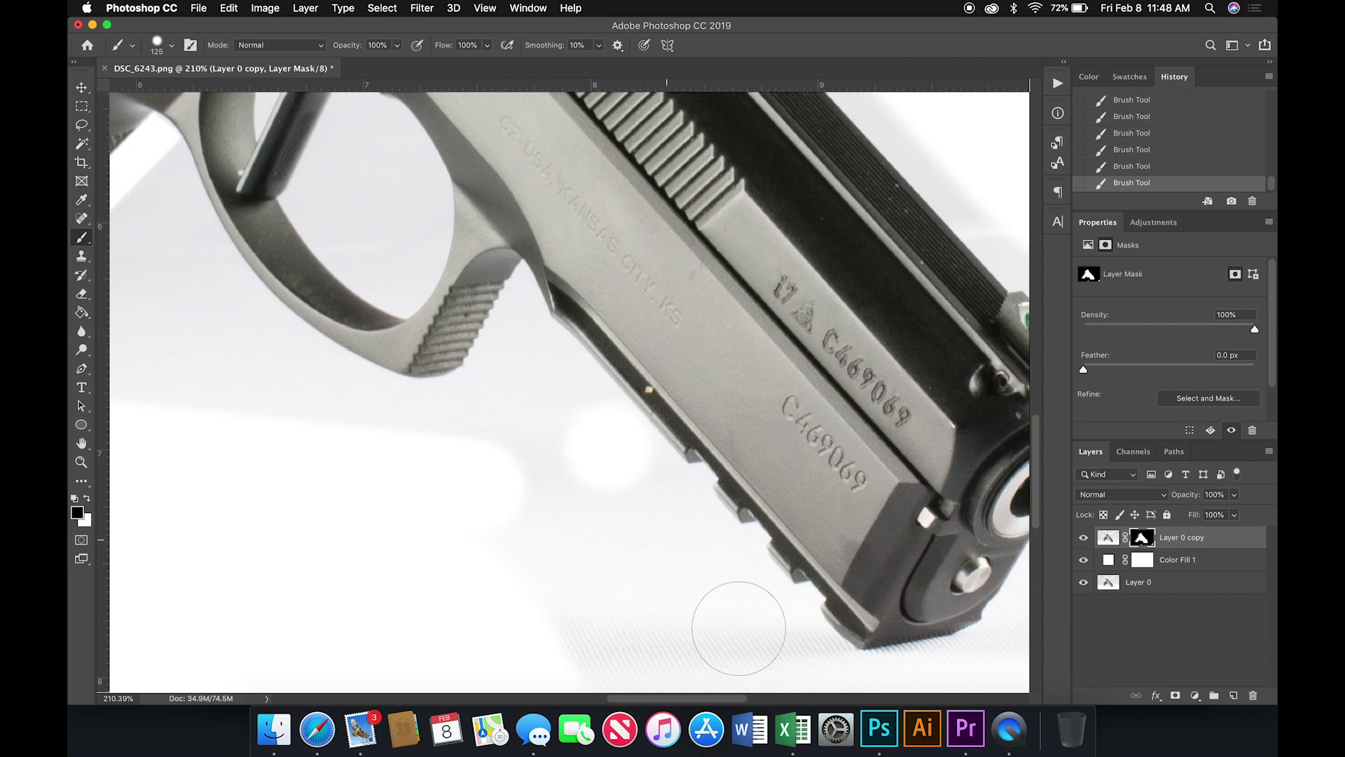
scroll(788, 641, "down", 6)
scroll(788, 641, "right", 5)
mouse_move(548, 481)
left_mouse_down()
mouse_move(357, 388)
mouse_move(561, 418)
left_mouse_up()
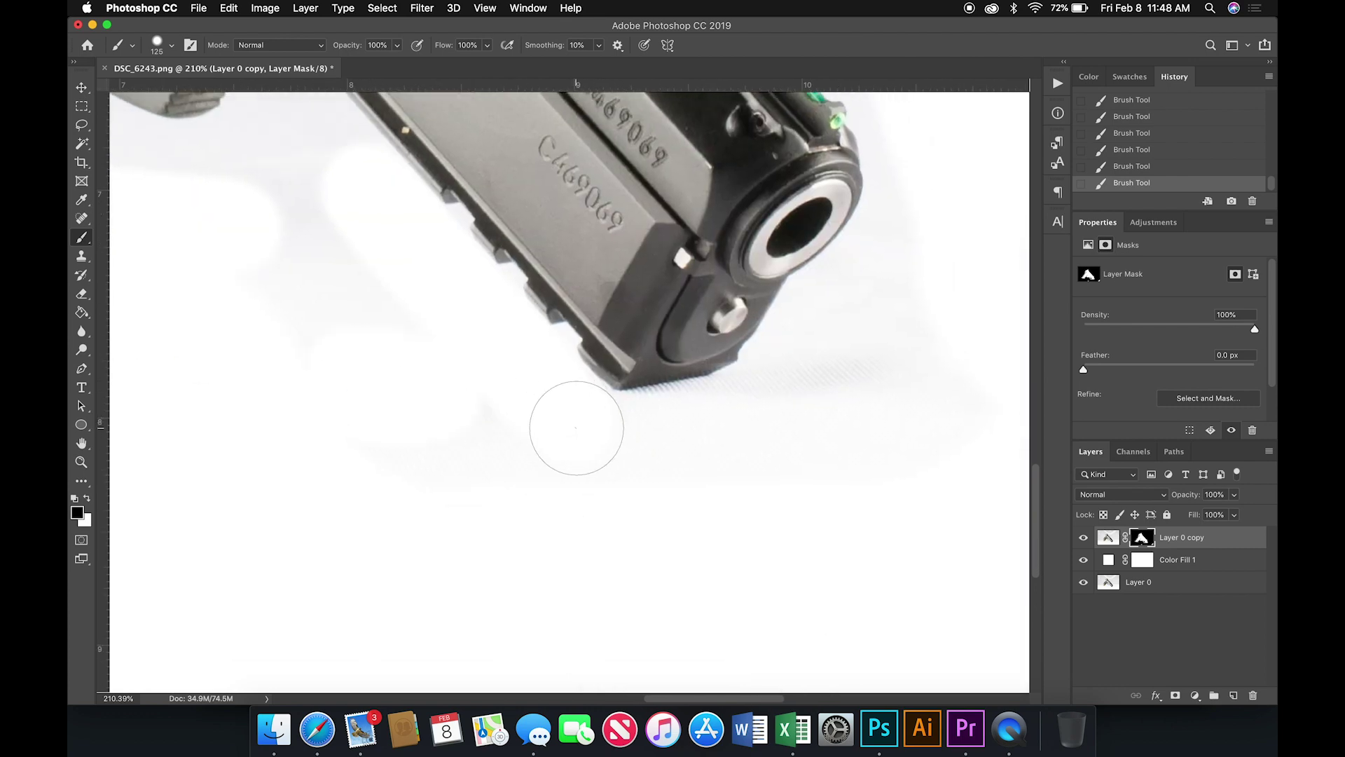
Reduce the brush to 60 px and mask out the backdrop along the frame's bottom edge below the muzzle
scroll(576, 427, "up", 5)
key("bracketleft")
key("bracketleft")
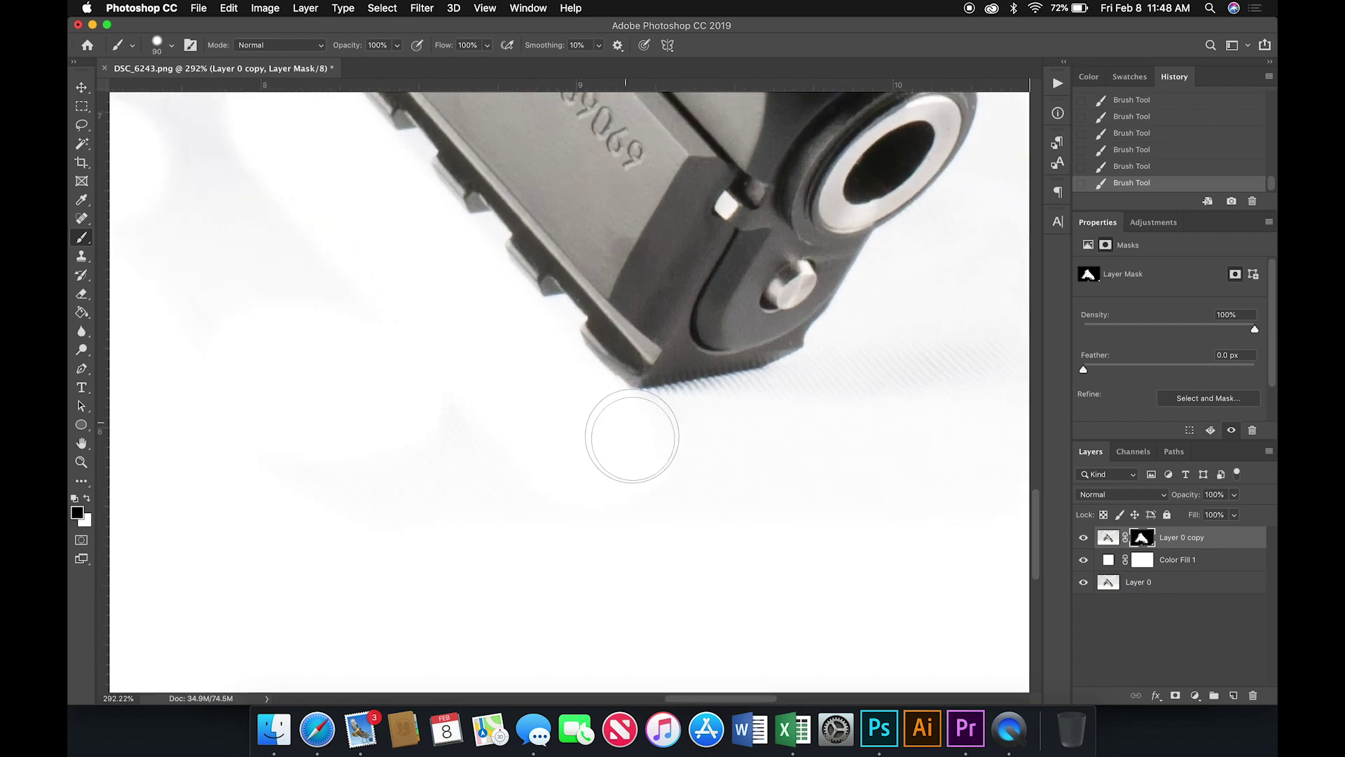
key("bracketleft")
key("bracketleft")
key("bracketleft")
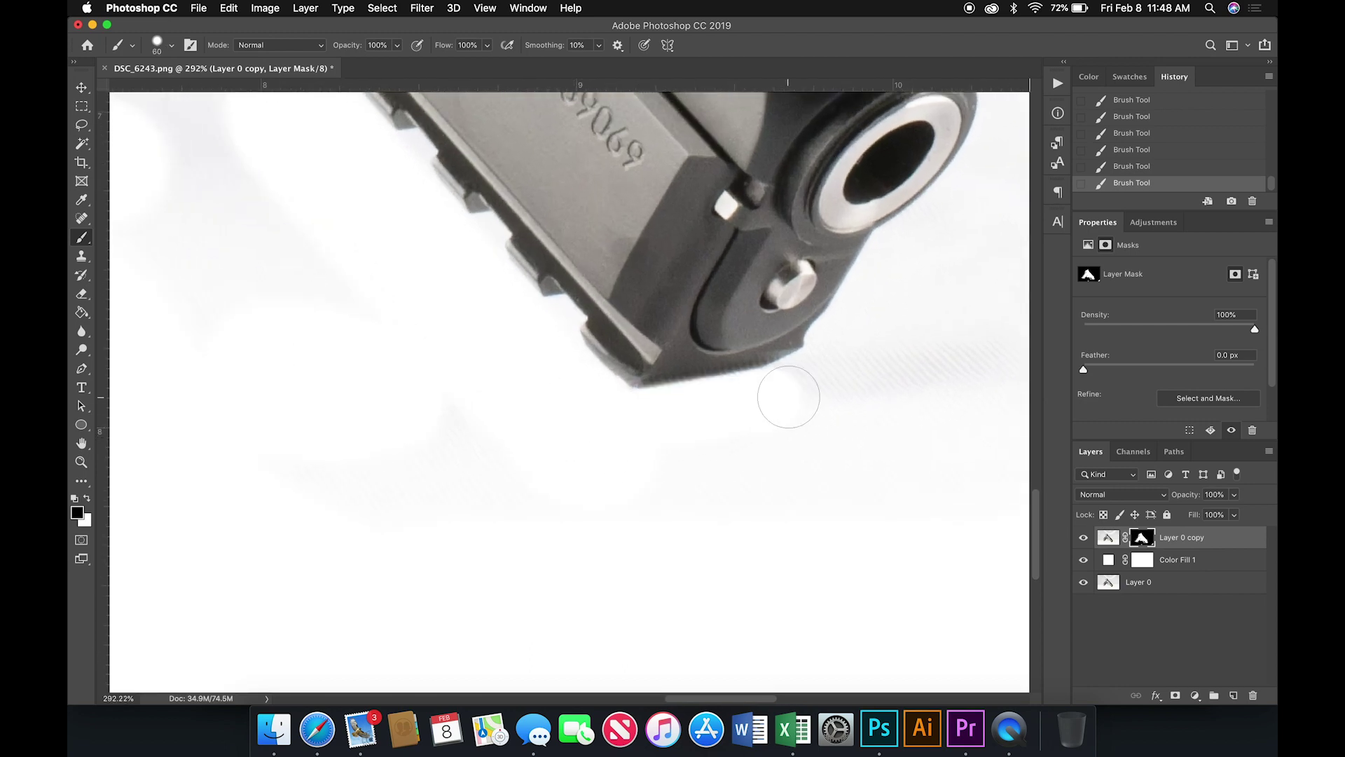
left_click_drag(831, 351, 845, 389)
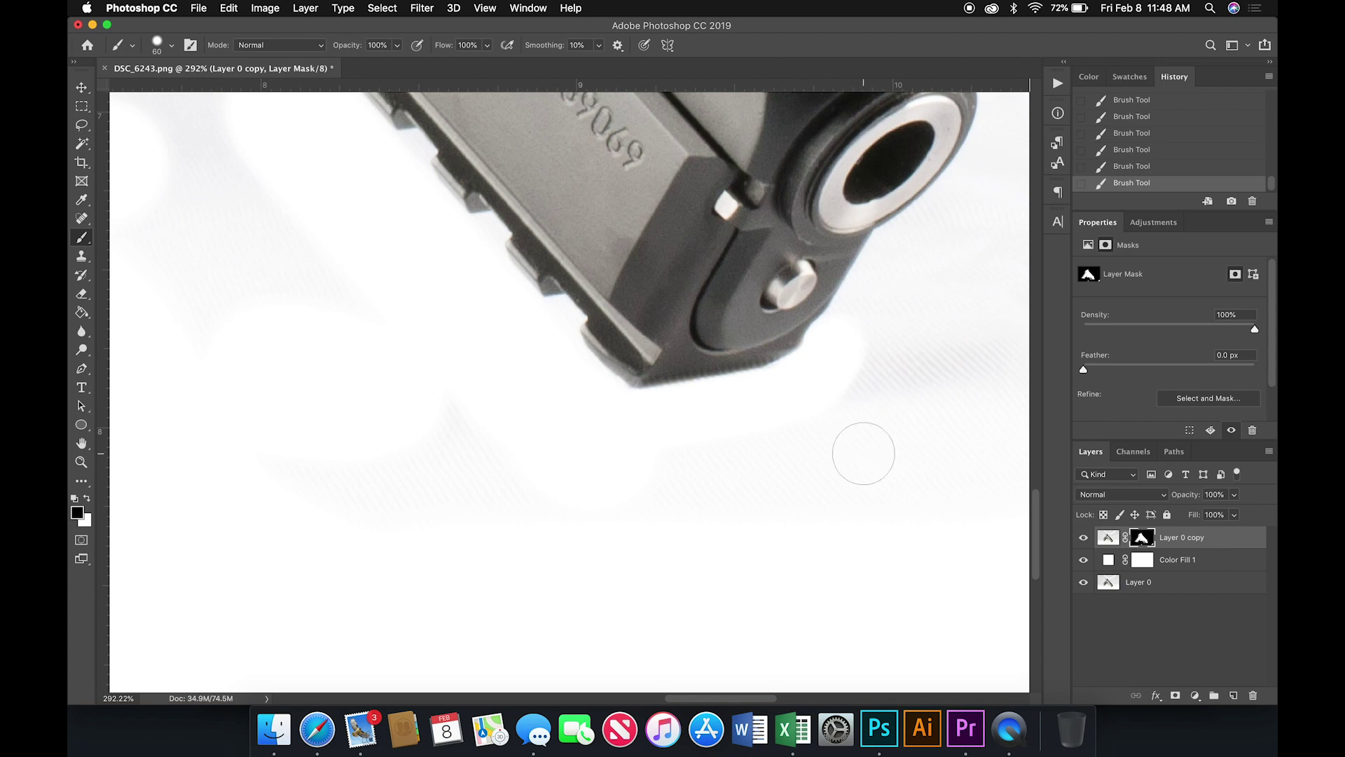
key("super+z")
key("super+z")
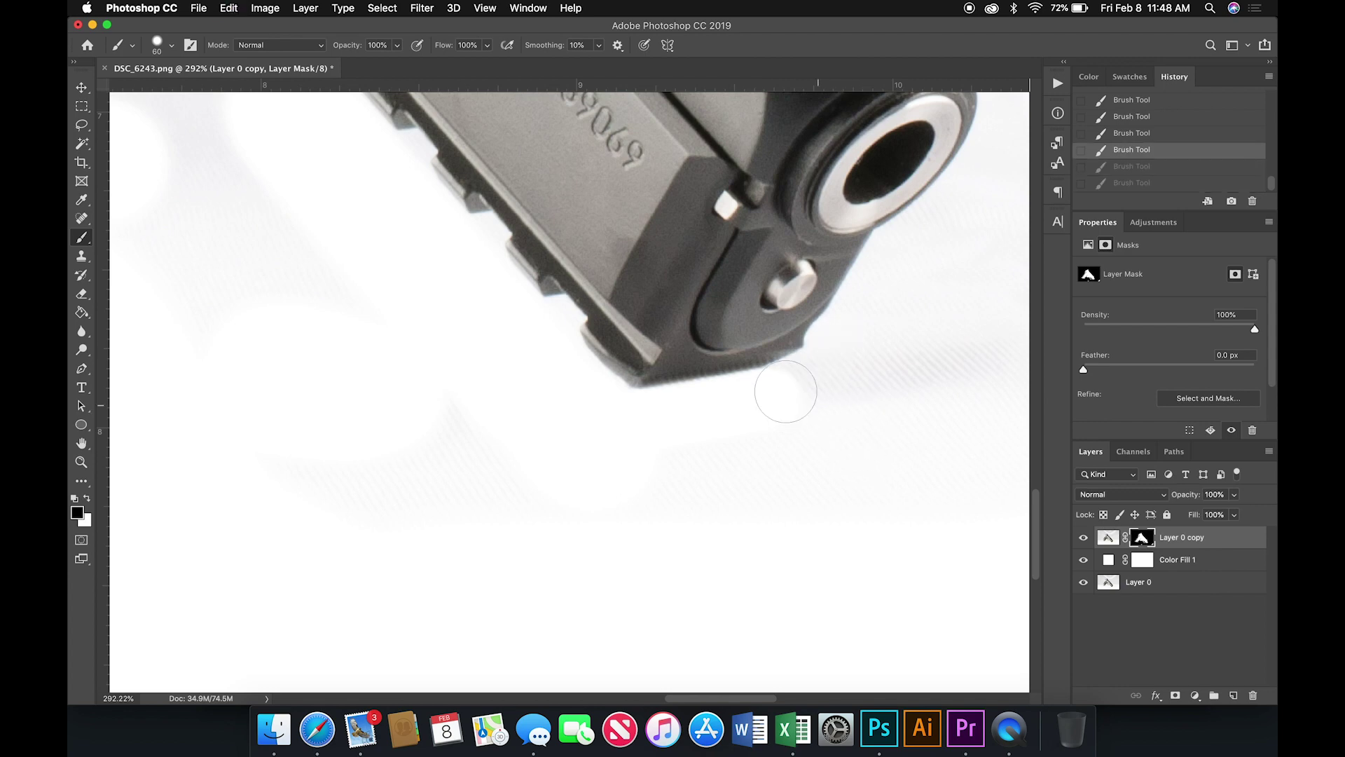
key("shift+super+z")
key("shift+super+z")
key("super+z")
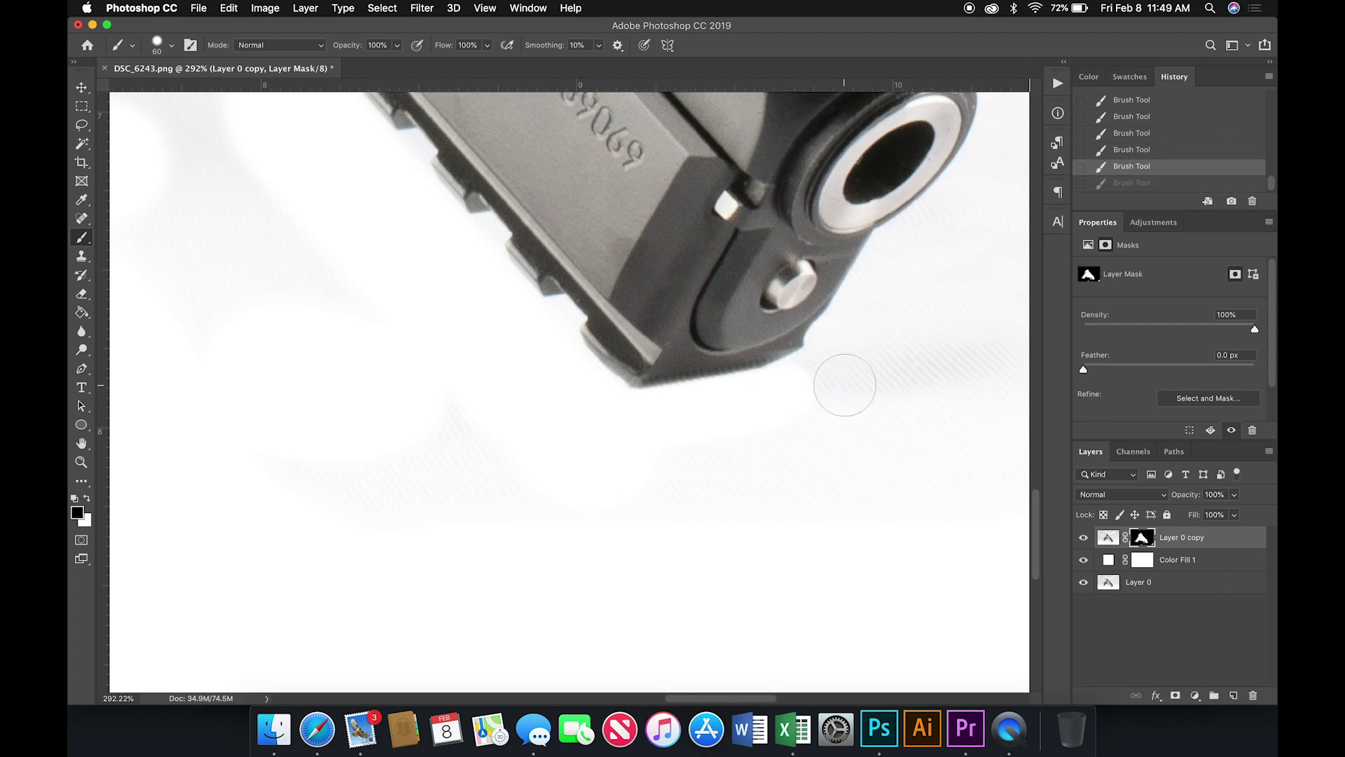
Mask out the backdrop around the frame's lower front corner and up along the underside of the muzzle
right_click(848, 385)
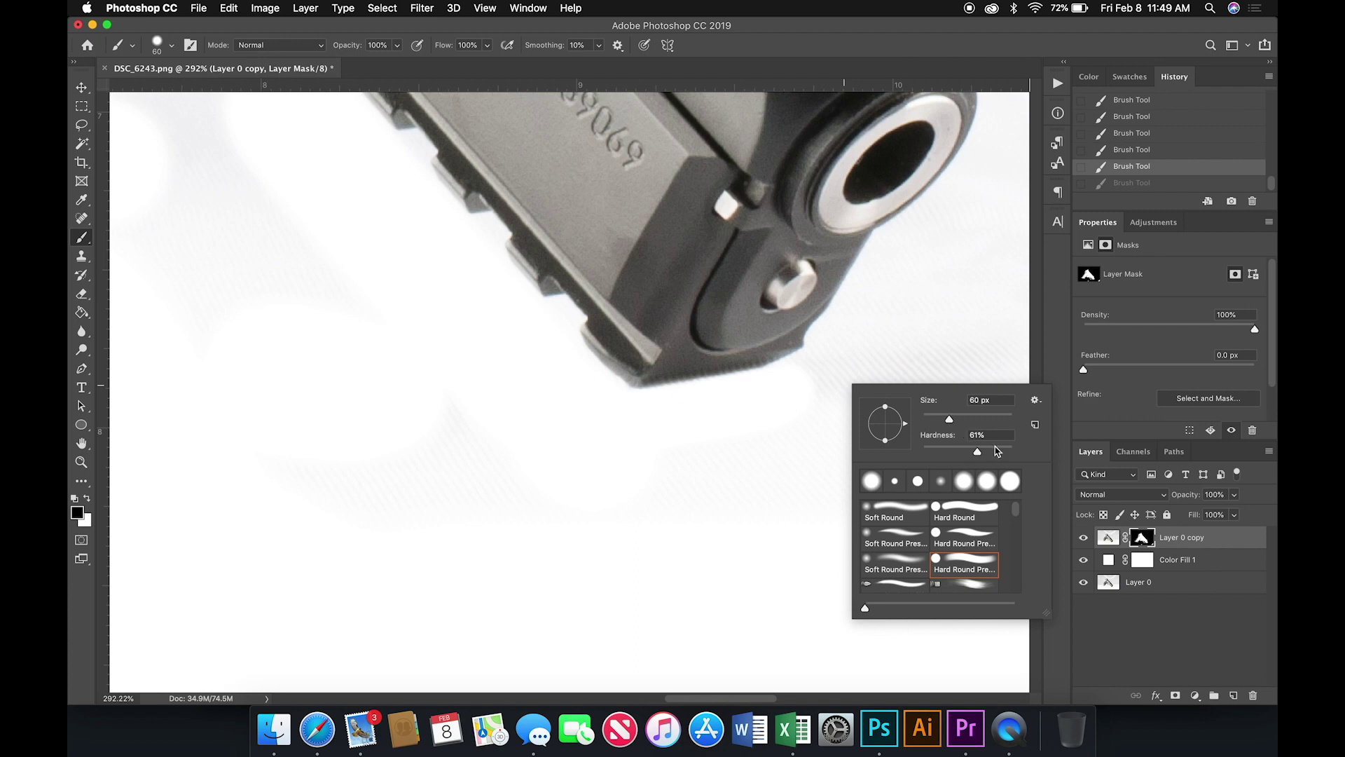
left_click(781, 397)
left_click_drag(814, 380, 897, 254)
scroll(897, 254, "right", 3)
scroll(897, 254, "up", 2)
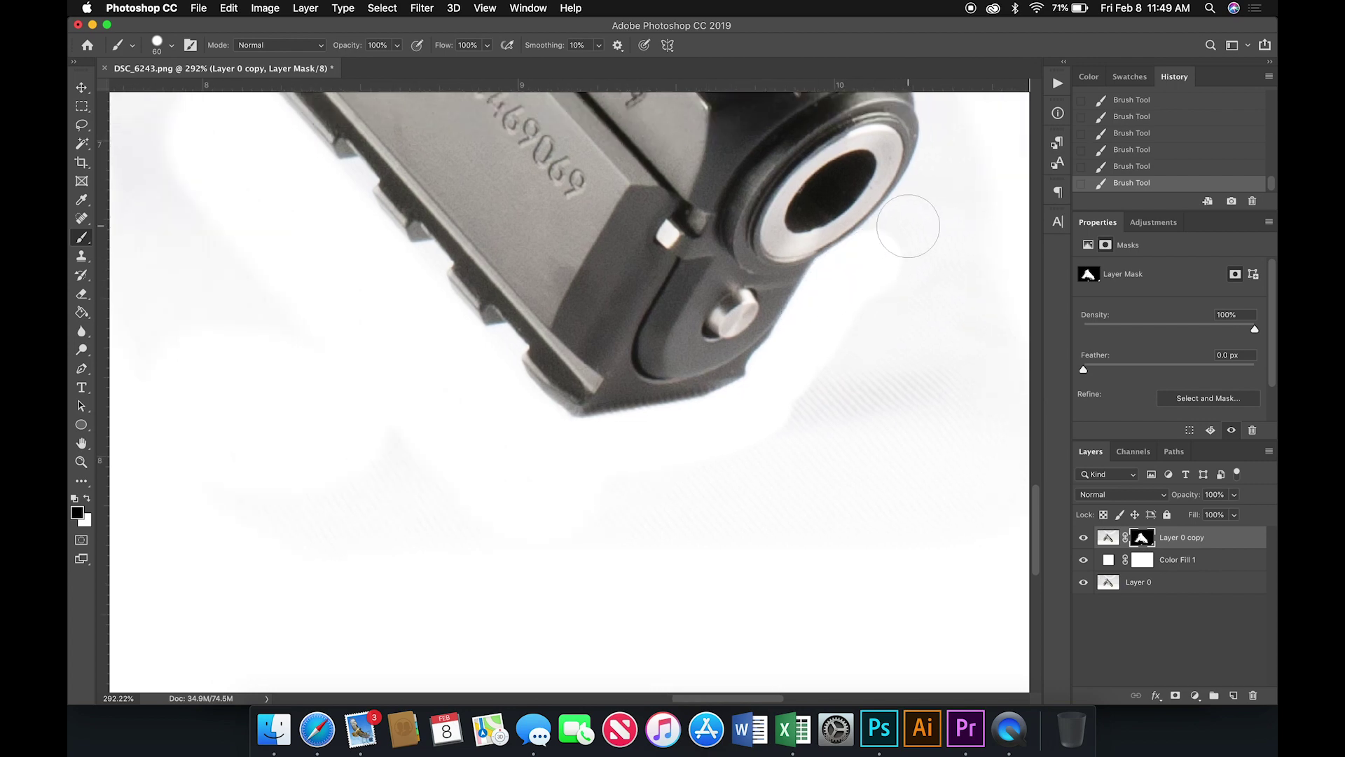
Mask out part of the leftover backdrop behind the beavertail at the rear of the pistol
scroll(932, 182, "up", 8)
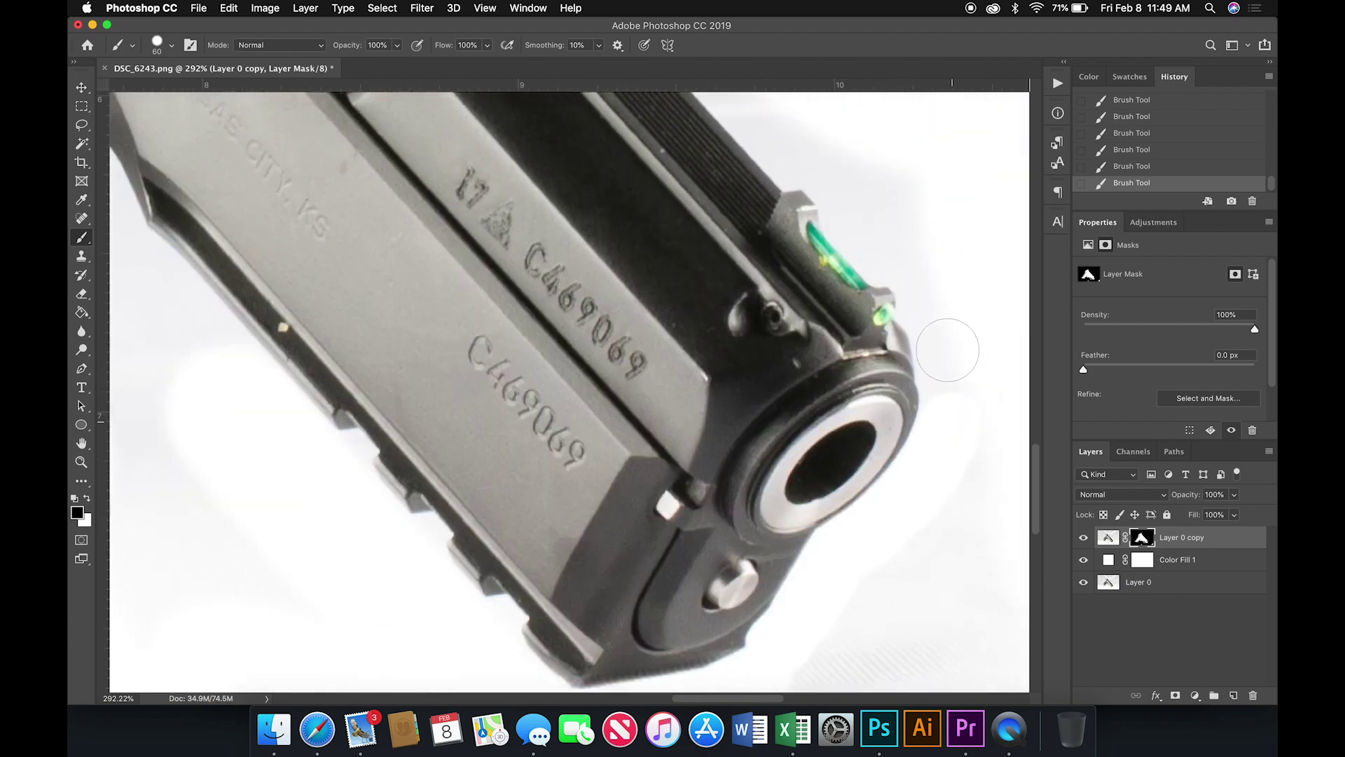
scroll(714, 363, "up", 10)
scroll(715, 363, "left", 10)
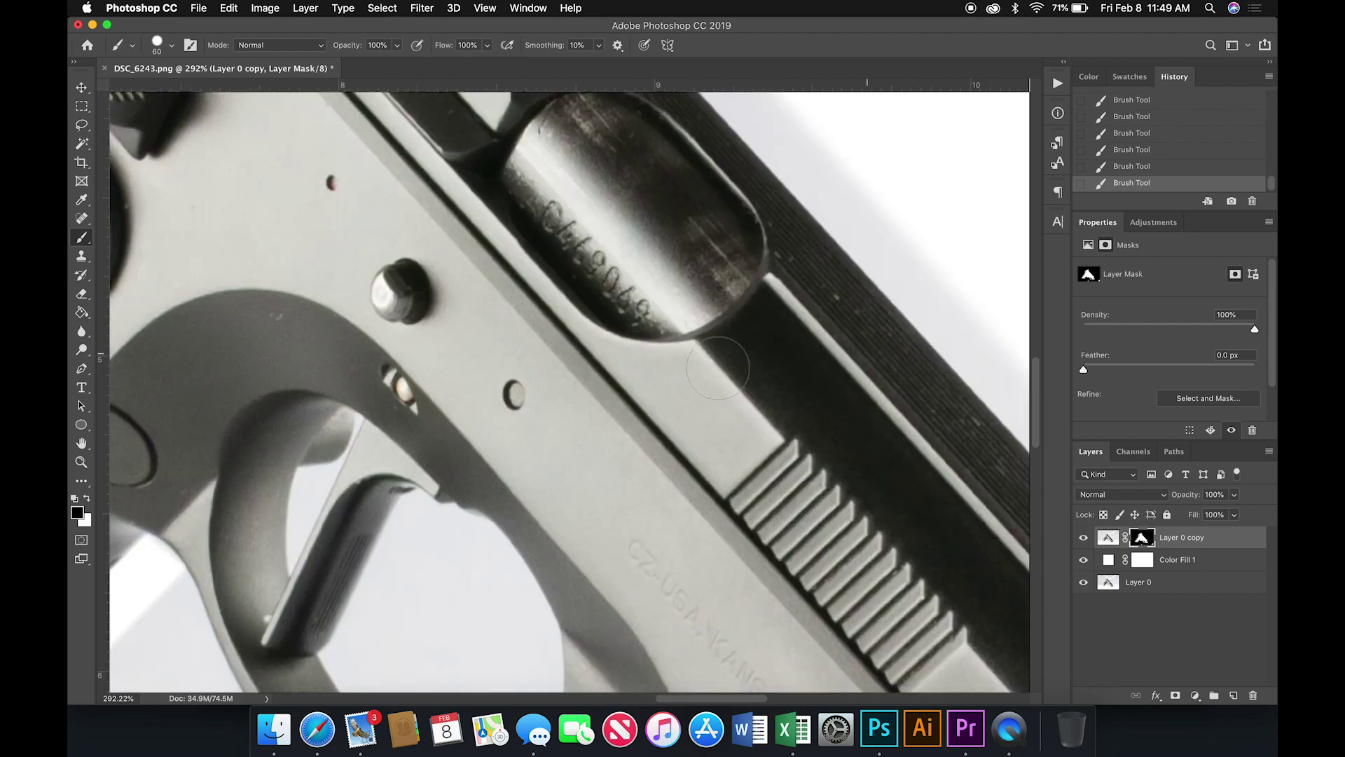
scroll(718, 368, "up", 8)
scroll(718, 368, "left", 7)
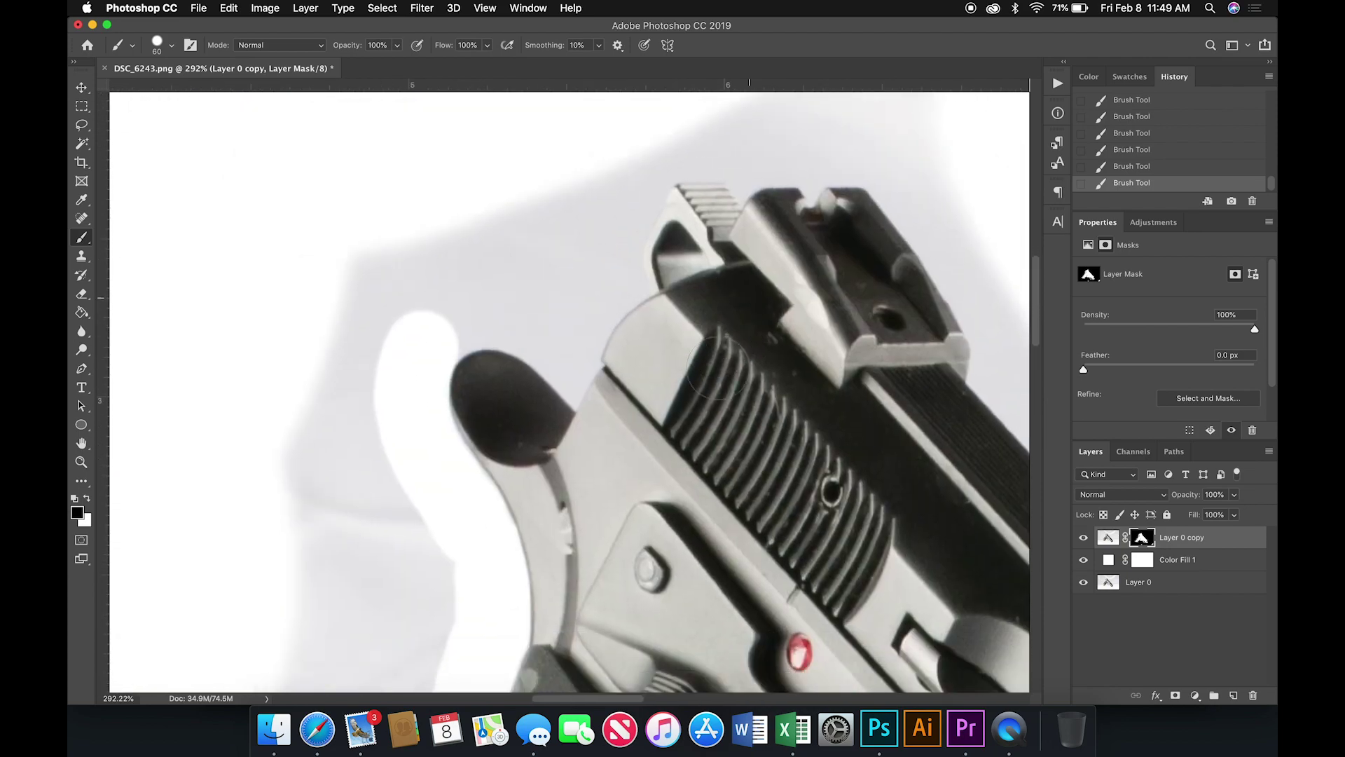
left_click_drag(378, 452, 422, 483)
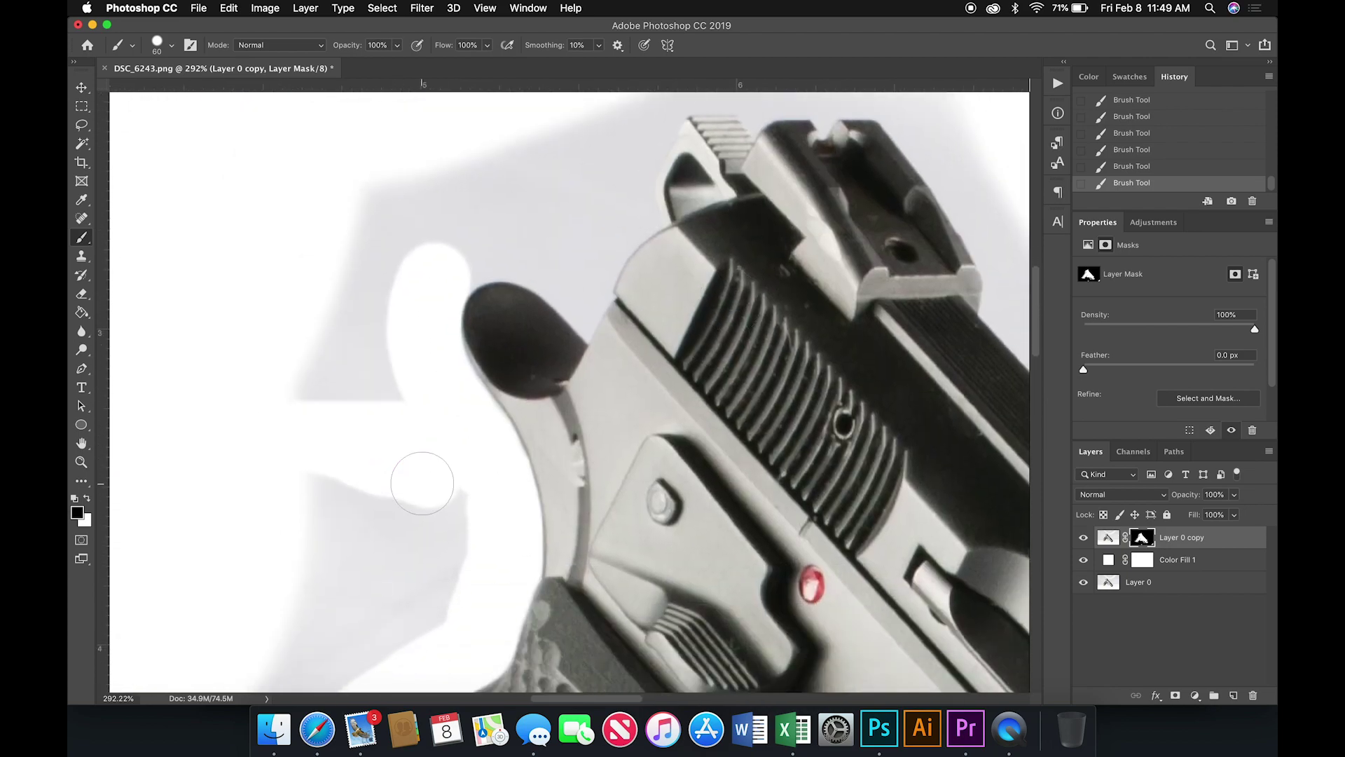
Enlarge the brush to 175 px and, using the mask overlay, mask out the leftover backdrop around the magazine base
key("super+0")
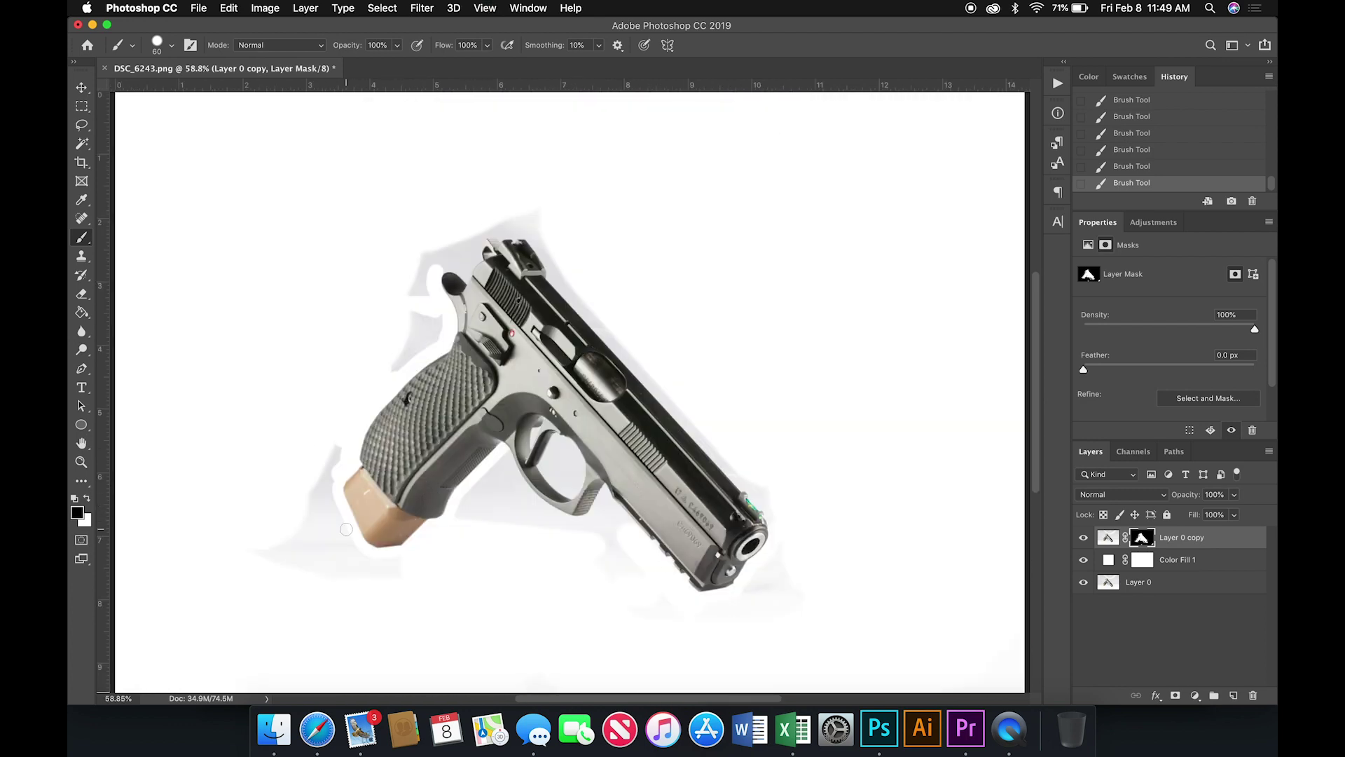
key("backslash")
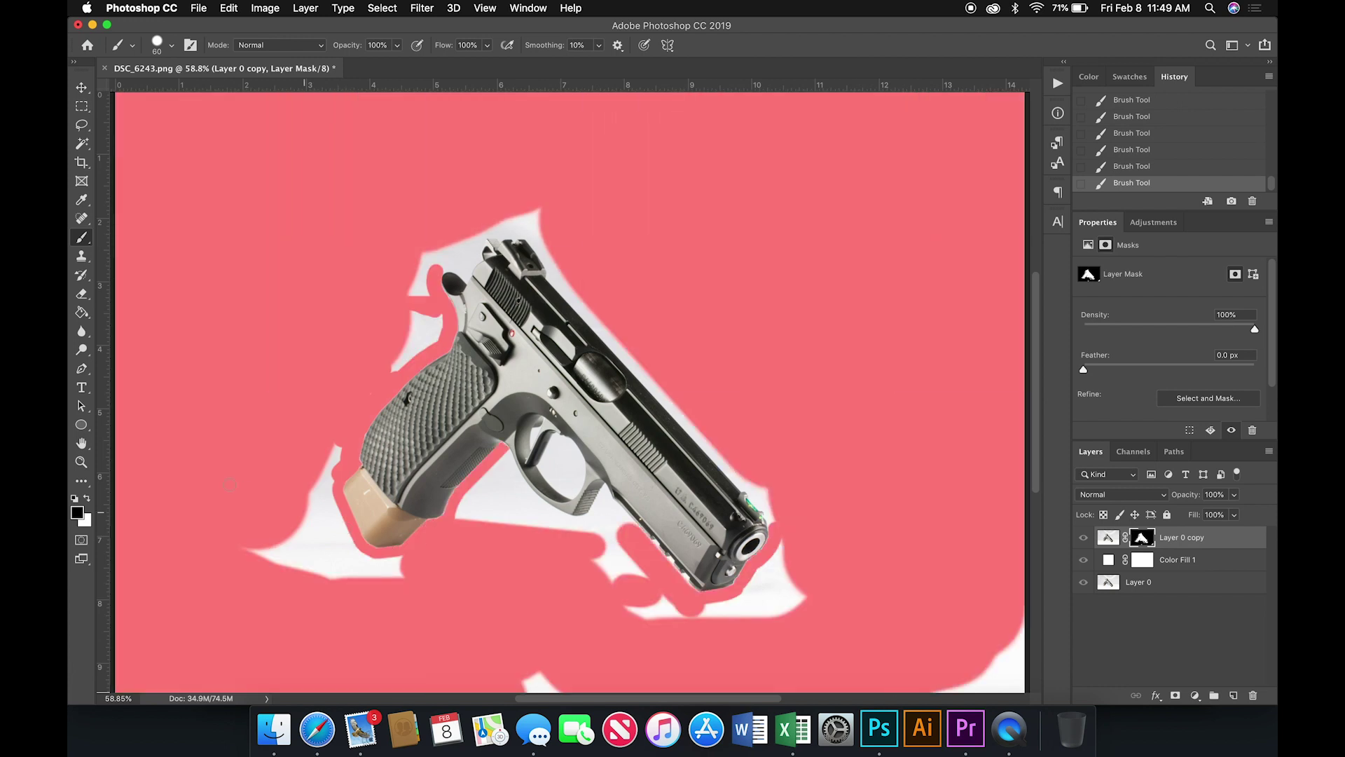
left_click_drag(304, 533, 327, 568)
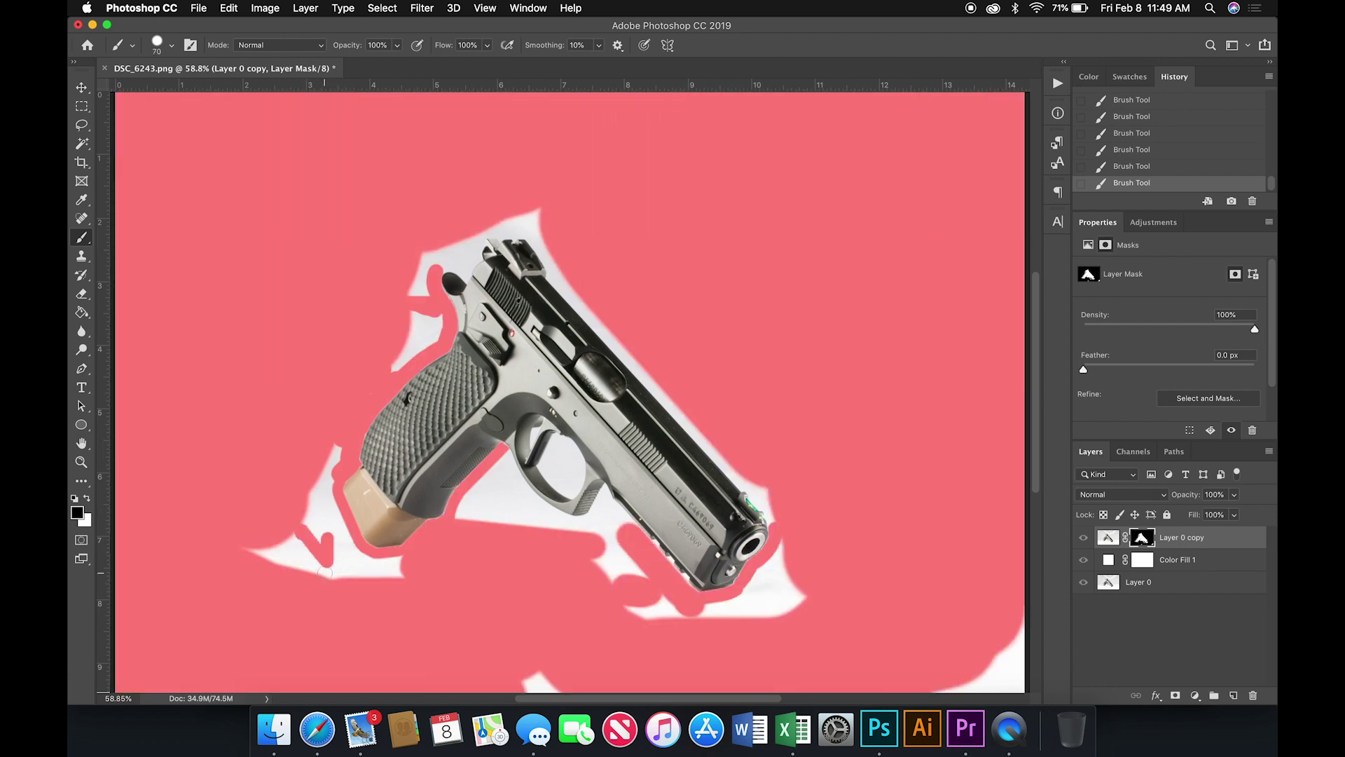
left_click_drag(324, 573, 271, 538)
left_click_drag(341, 564, 315, 494)
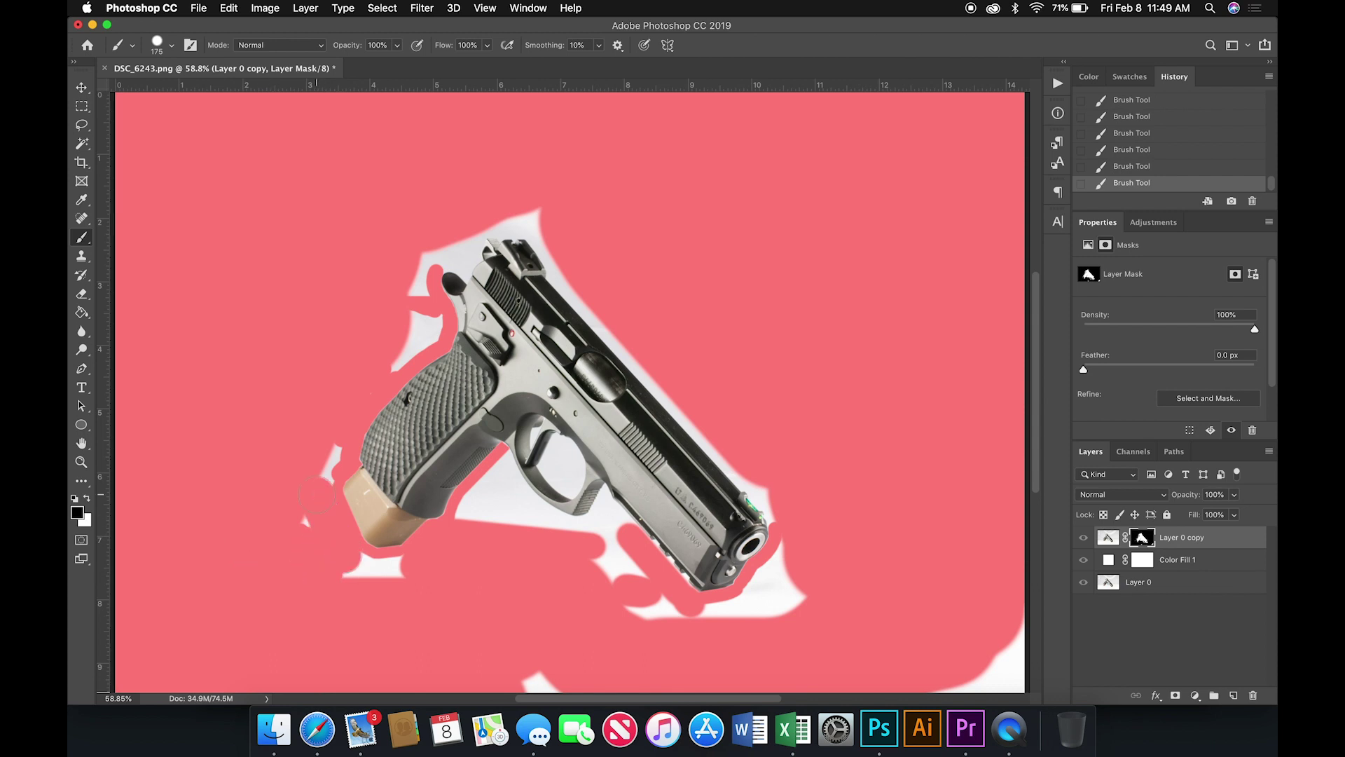
key("backslash")
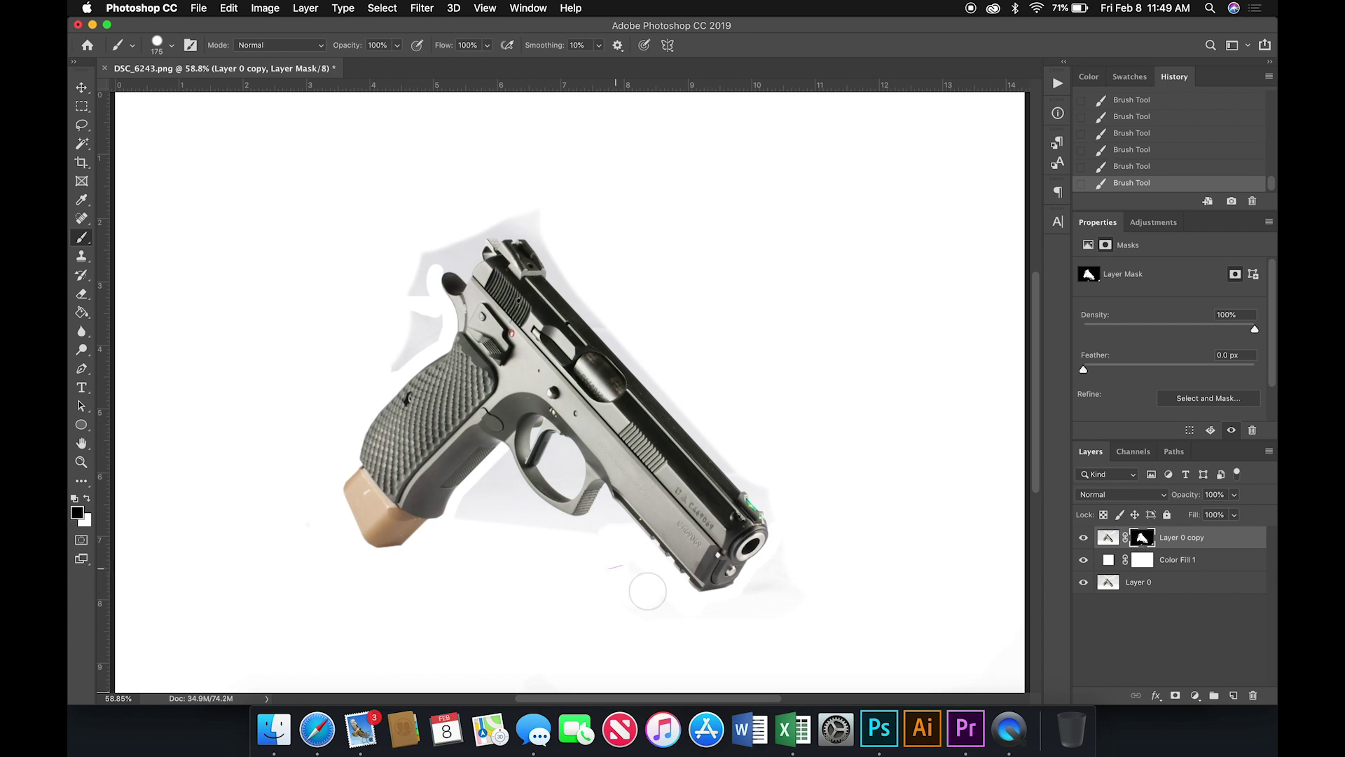
Mask out the leftover backdrop behind the beavertail and the remnants along the photo's bottom edge and lower right corner
mouse_move(392, 363)
left_mouse_down()
mouse_move(421, 339)
mouse_move(415, 268)
mouse_move(442, 245)
left_mouse_up()
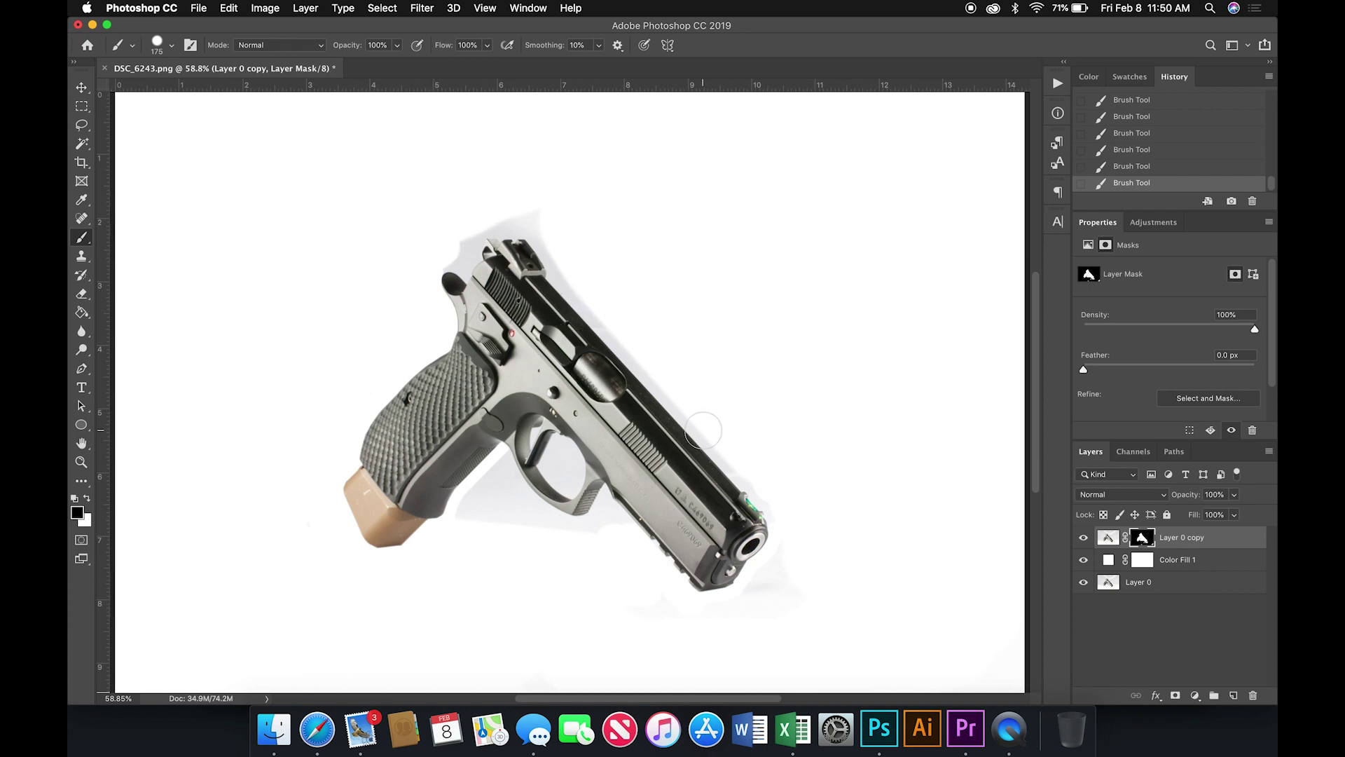
scroll(703, 430, "down", 3)
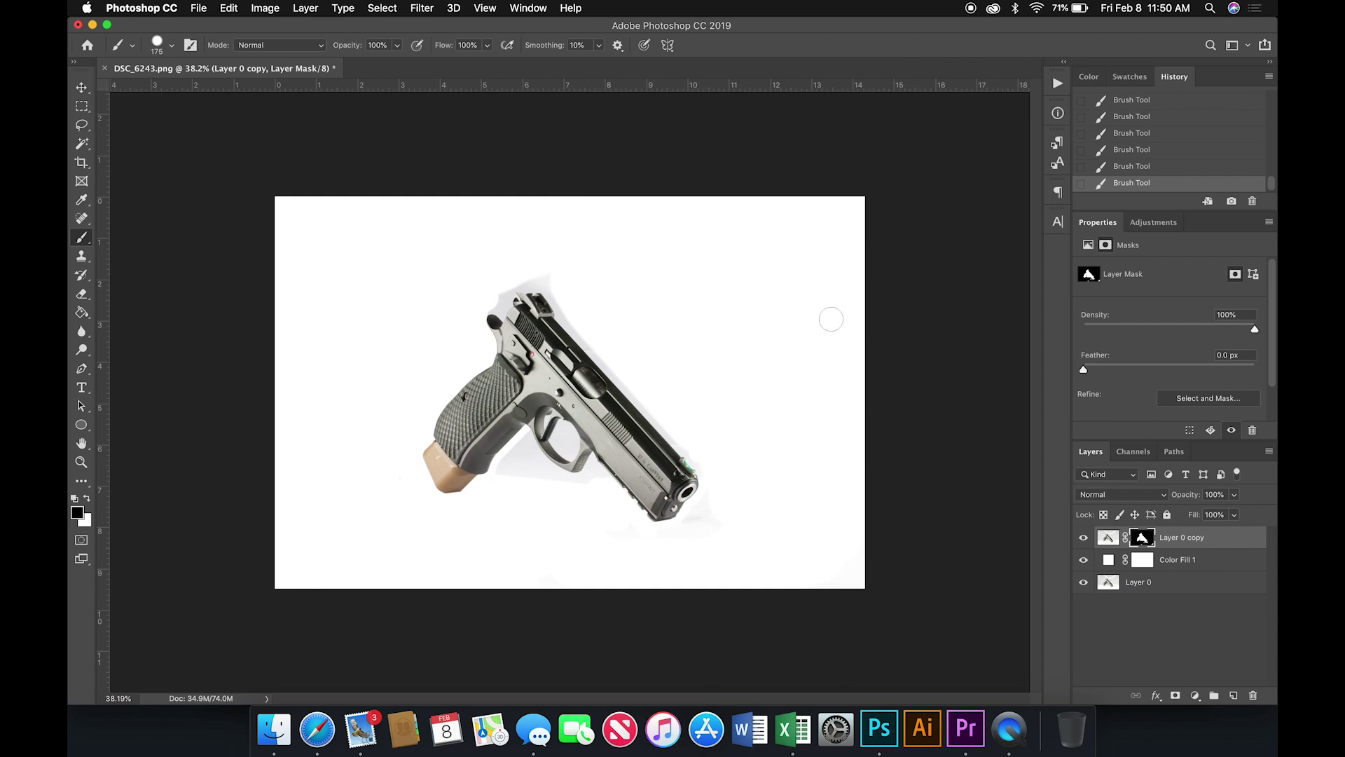
key("backslash")
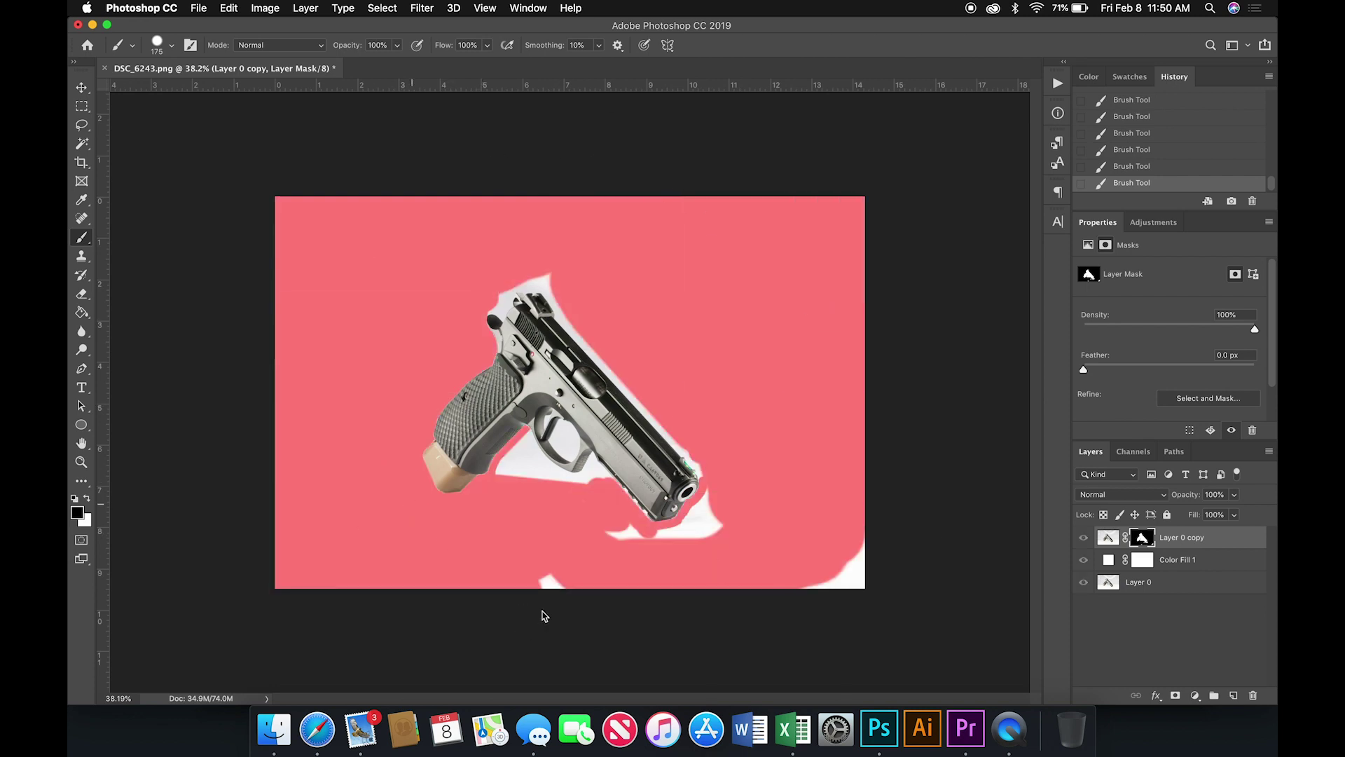
left_click_drag(804, 591, 872, 535)
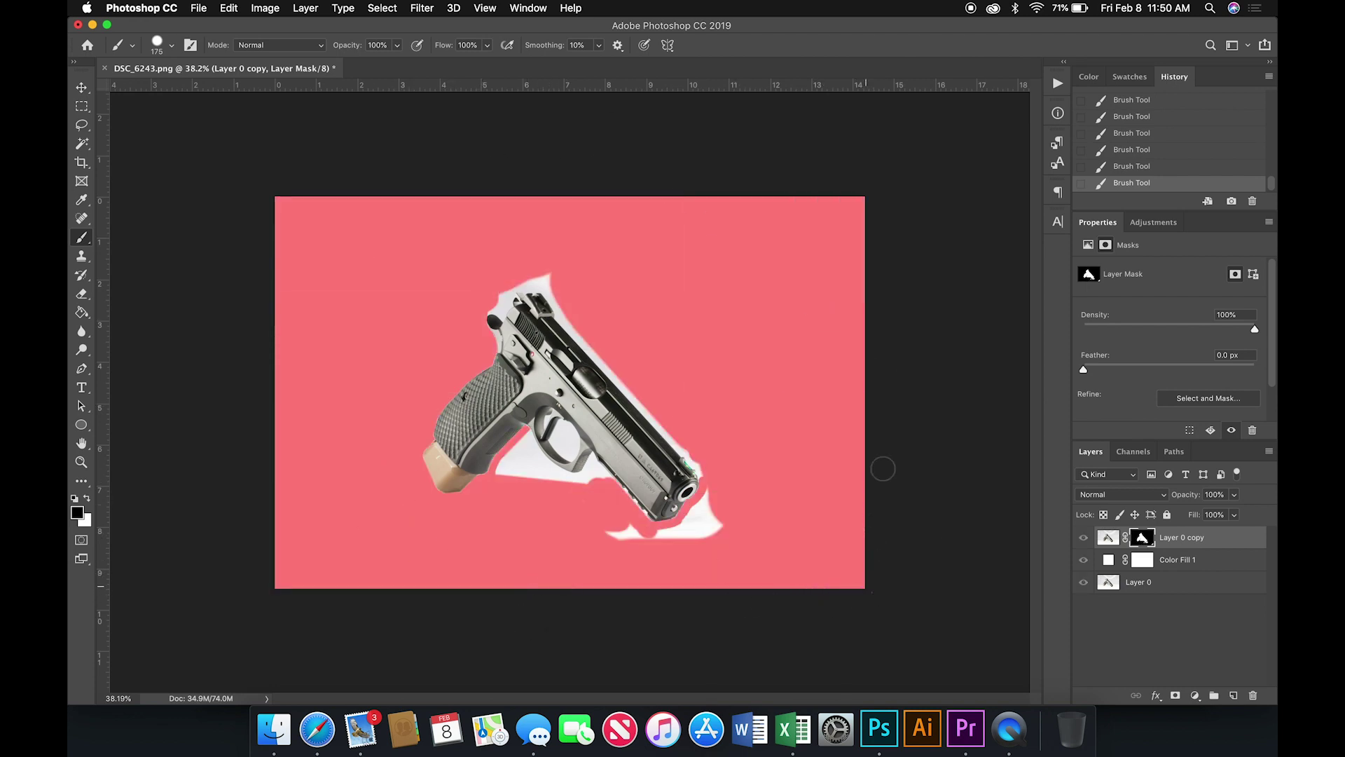
key("backslash")
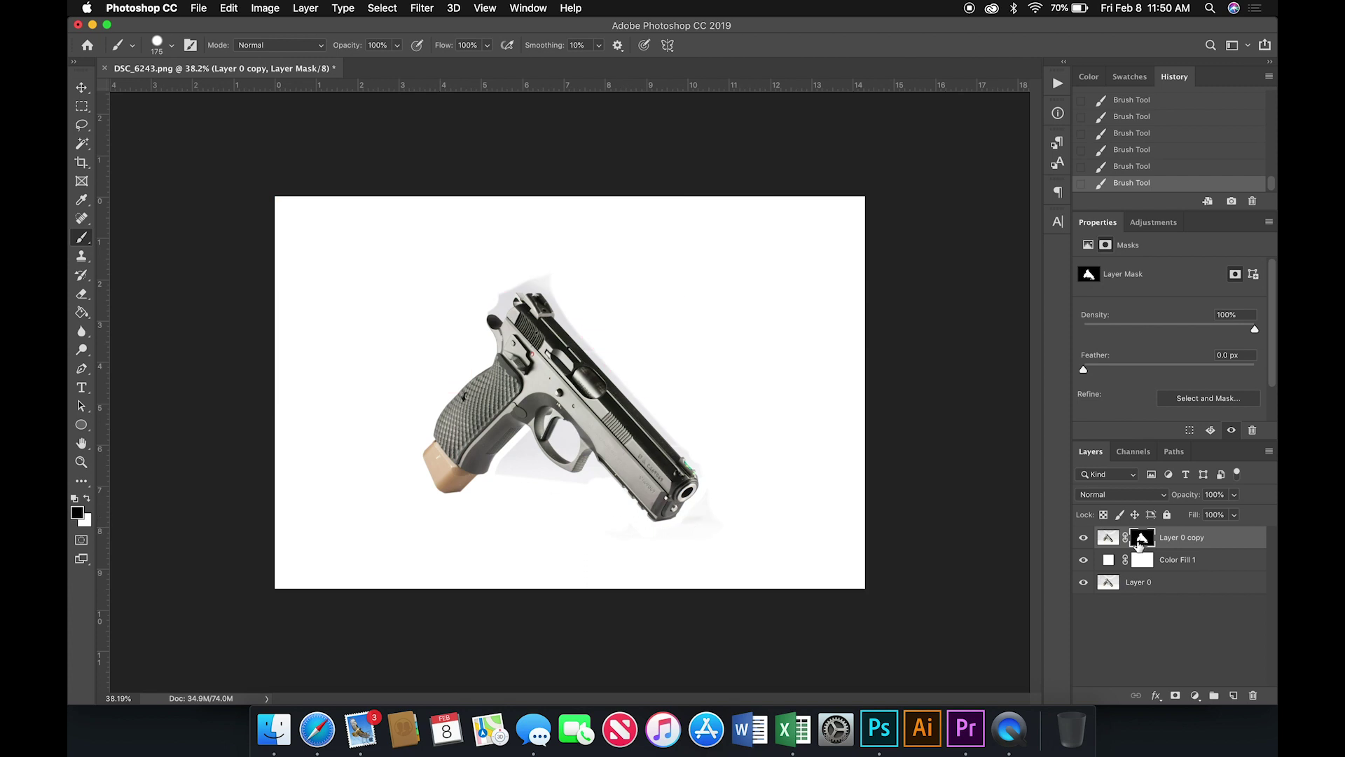
Apply Levels to the image of Layer 0 copy with the white input level at 228
left_click(1107, 540)
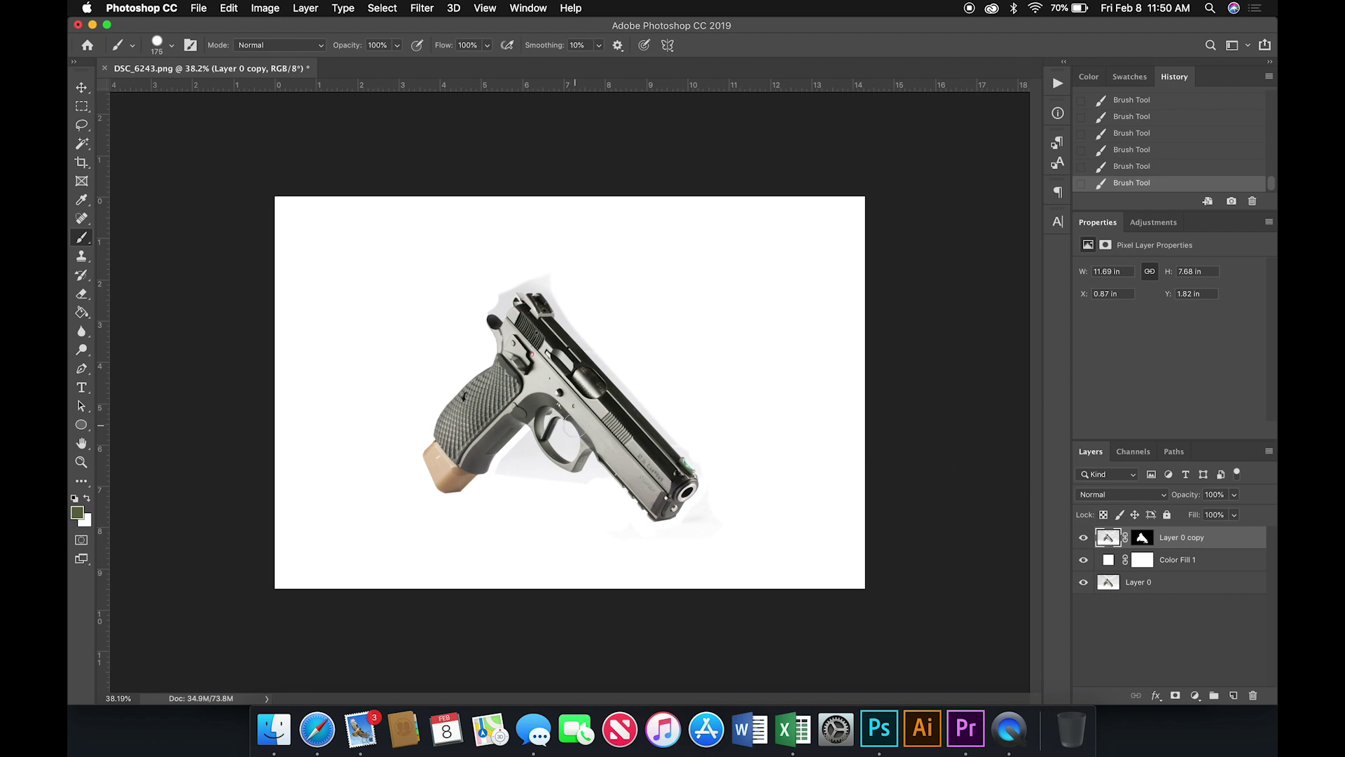
key("super+l")
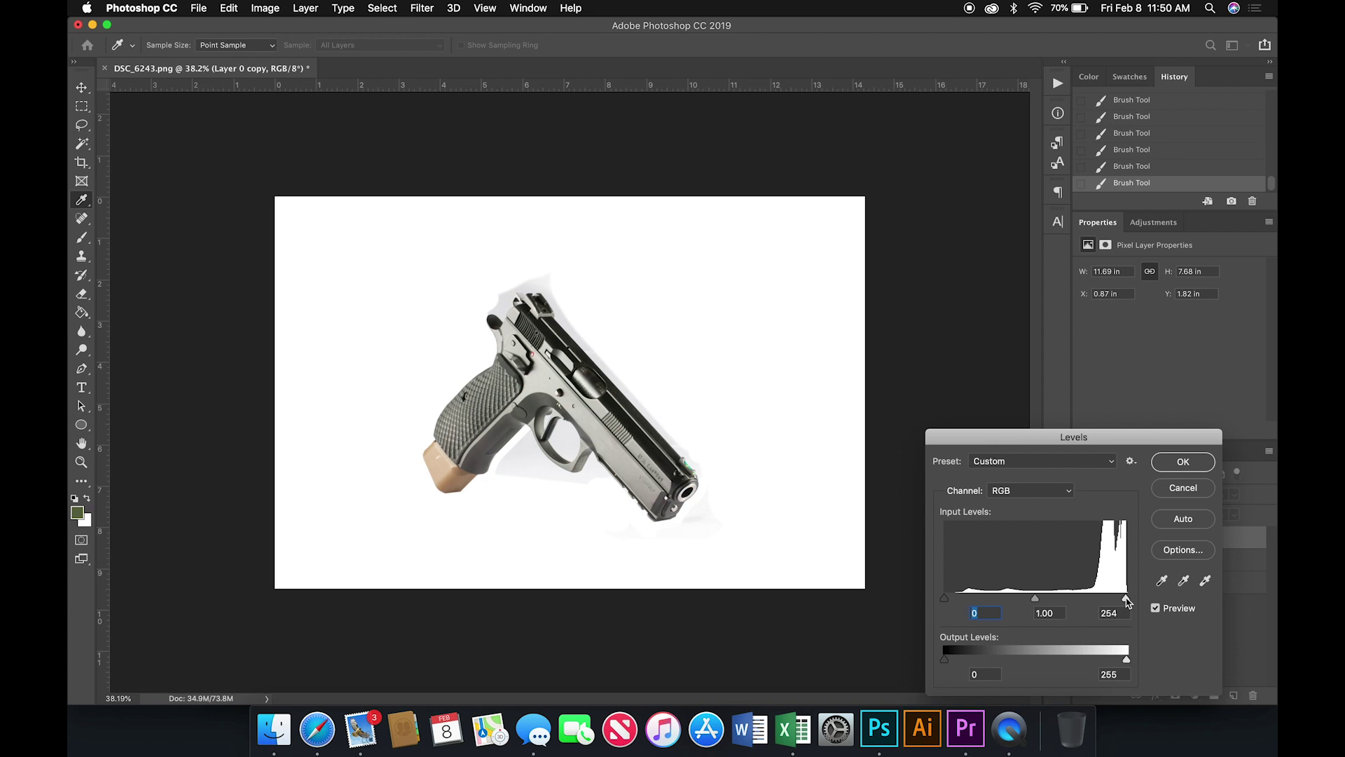
mouse_move(1125, 601)
left_mouse_down()
mouse_move(1017, 594)
mouse_move(1149, 594)
left_mouse_up()
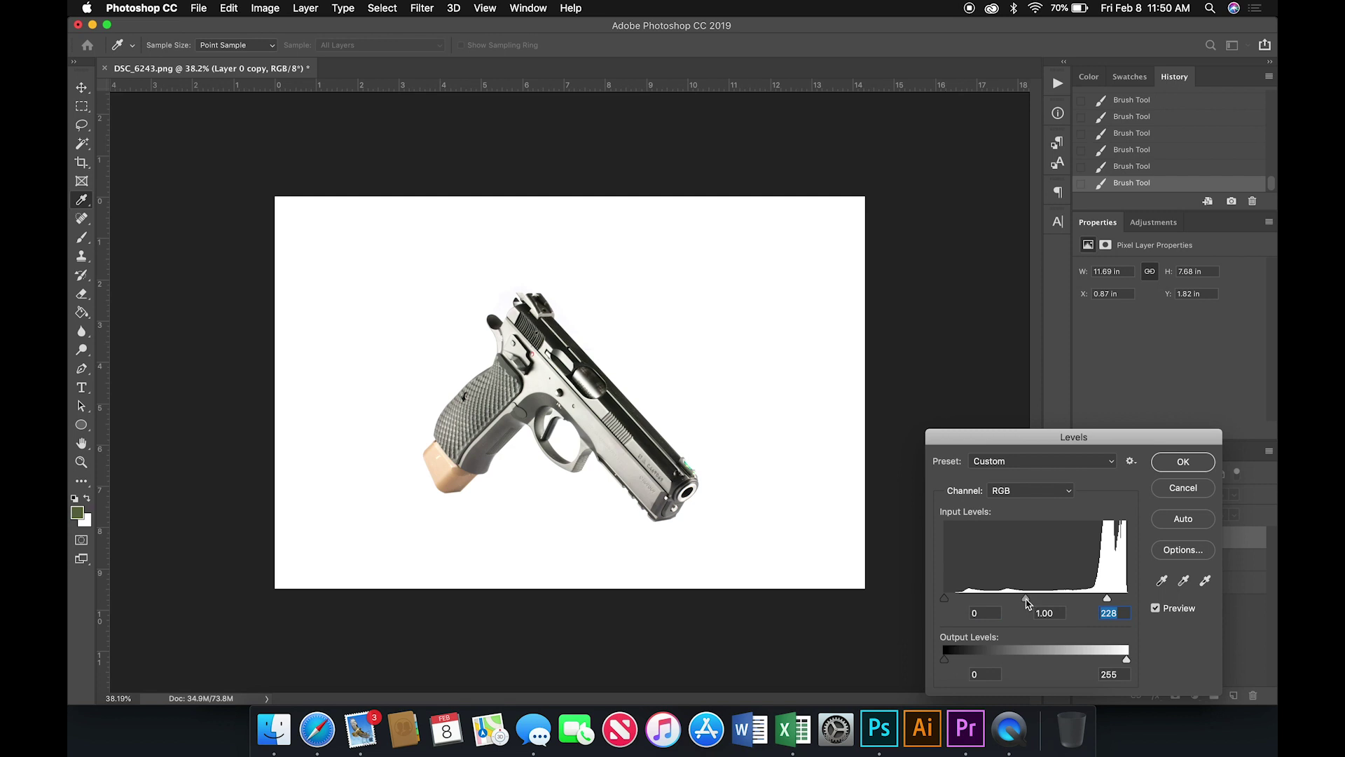
left_click_drag(1027, 599, 1028, 601)
left_click(1029, 601)
left_click(1163, 466)
Using the mask overlay on Layer 0 copy, mask out the backdrop around the hammer and rear sight
scroll(573, 397, "up", 5)
key("b")
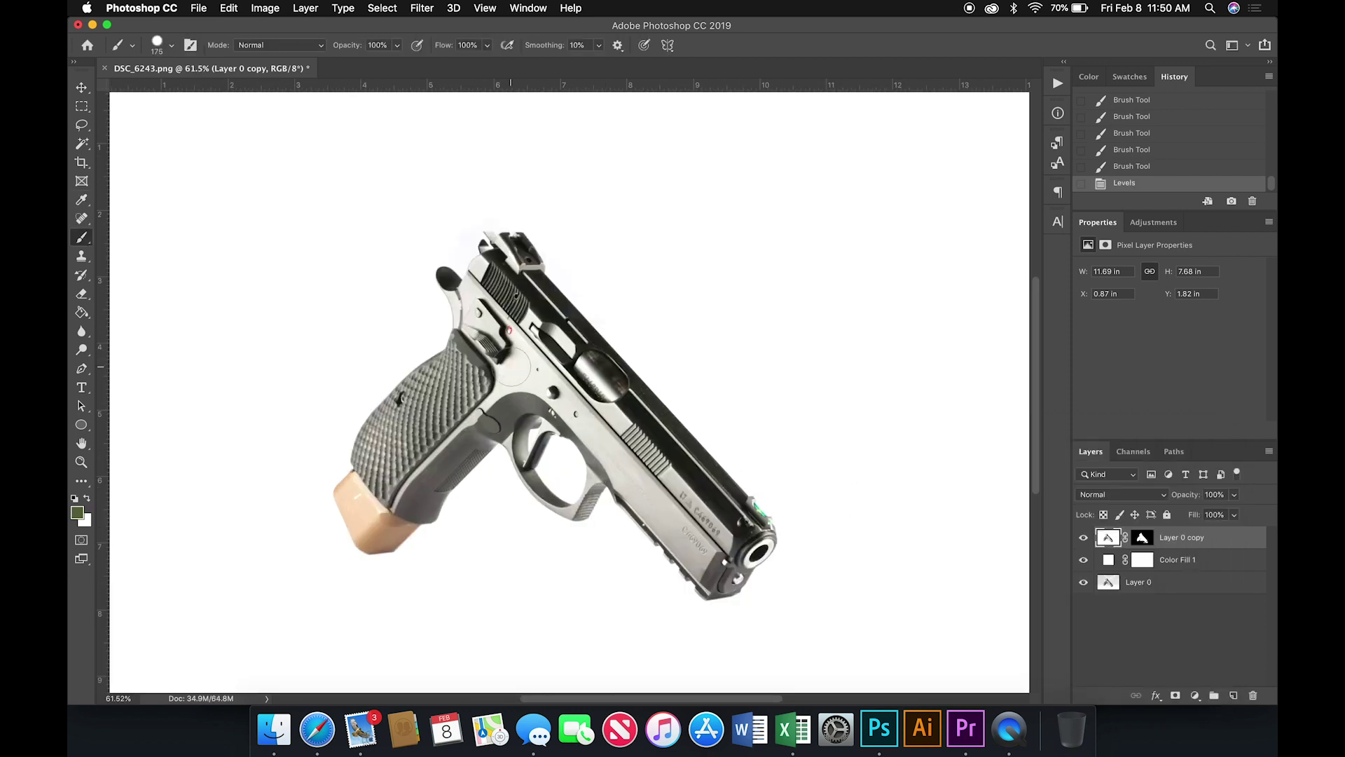
scroll(530, 369, "up", 5)
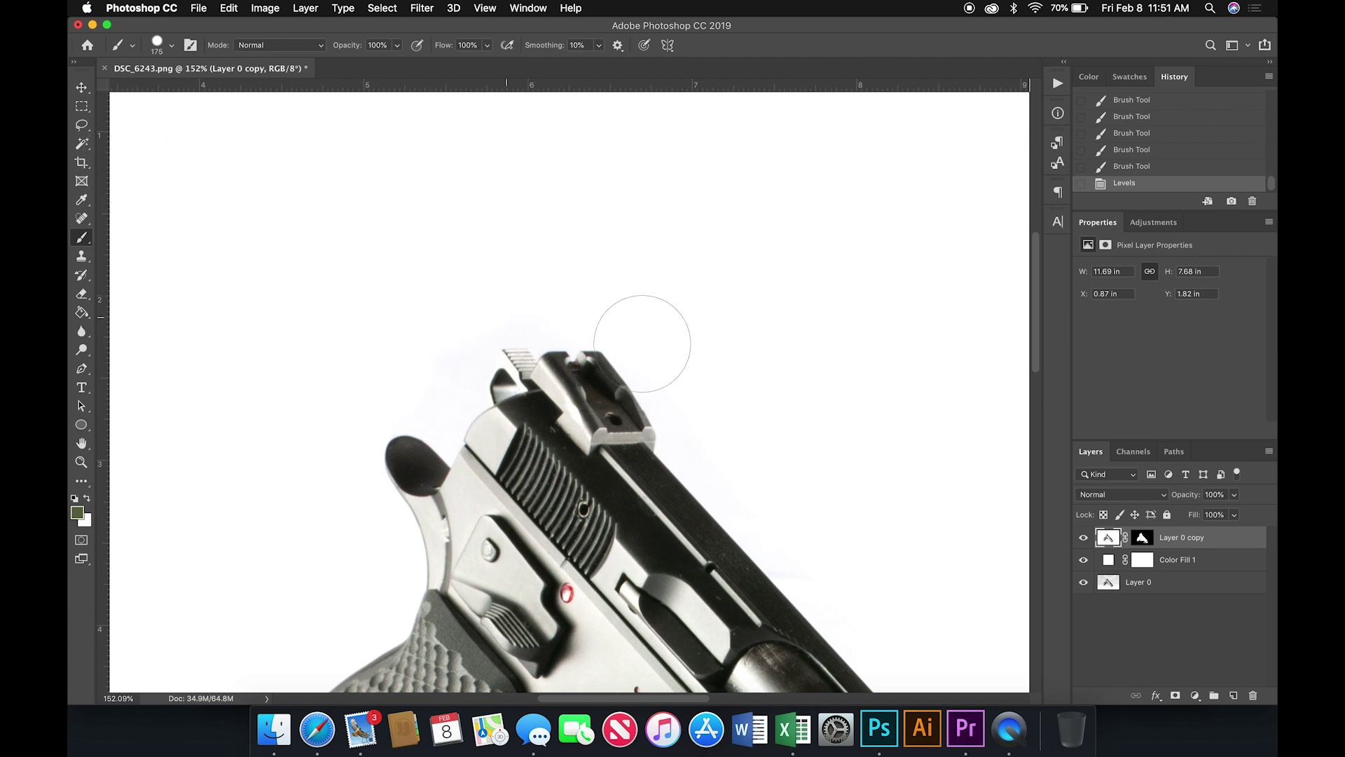
left_click(1143, 537)
key("backslash")
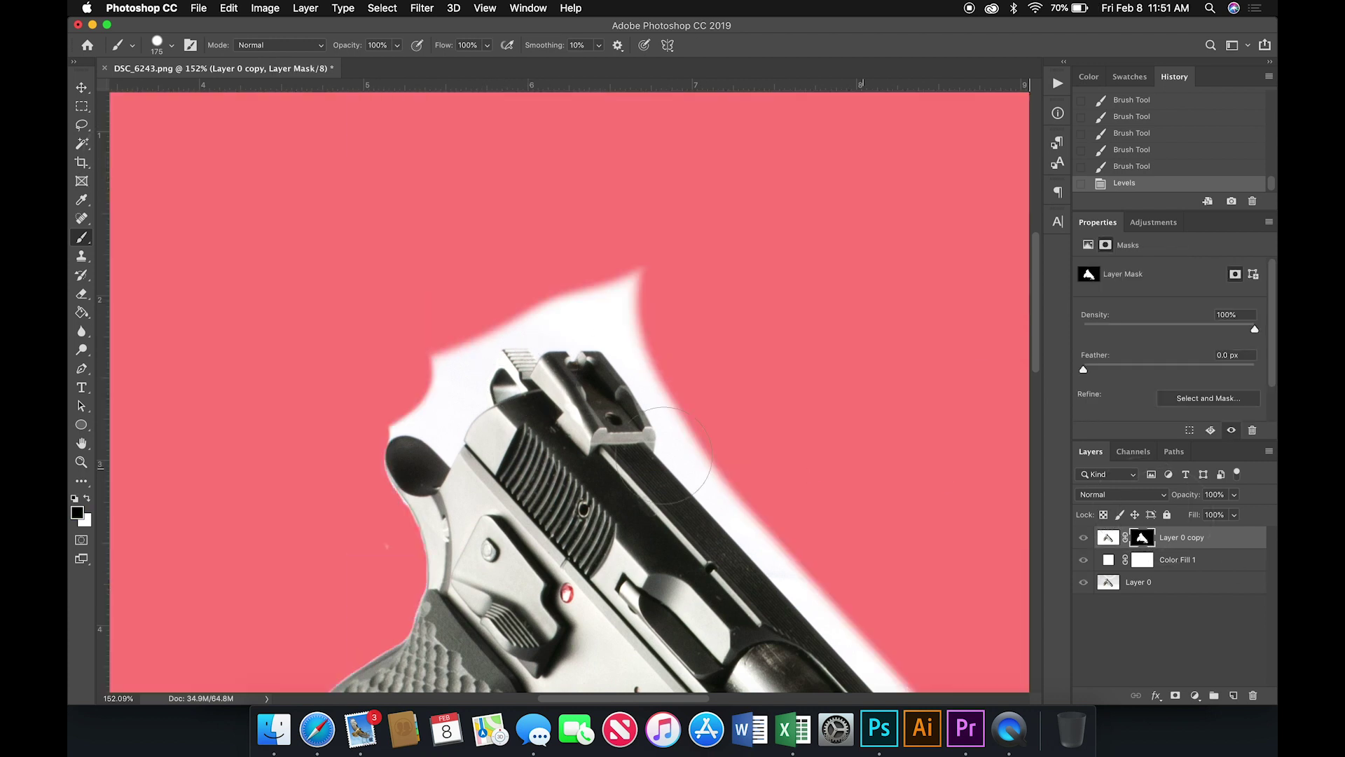
left_click_drag(441, 379, 439, 350)
left_click(460, 324, "shift")
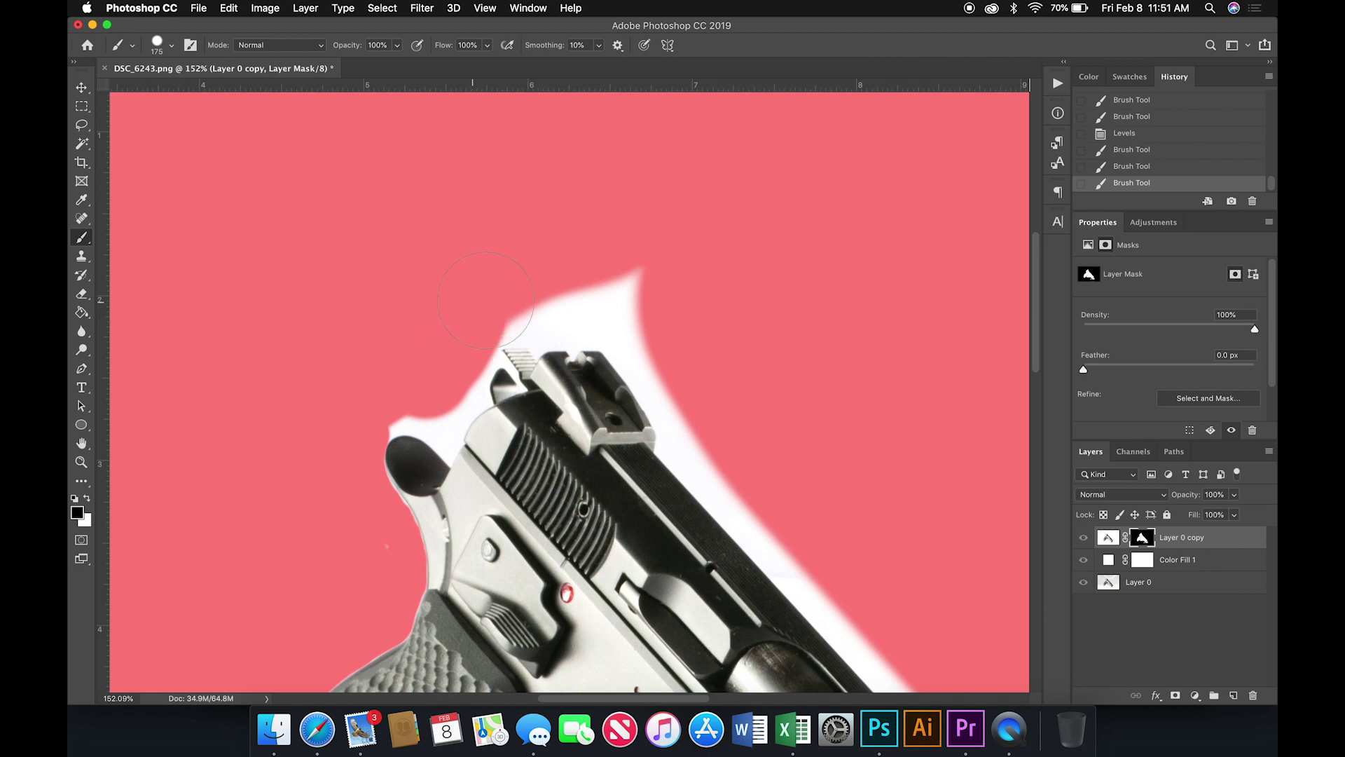
left_click(487, 300, "shift")
left_click(614, 300, "shift")
left_click(632, 305, "shift")
left_click(698, 400, "shift")
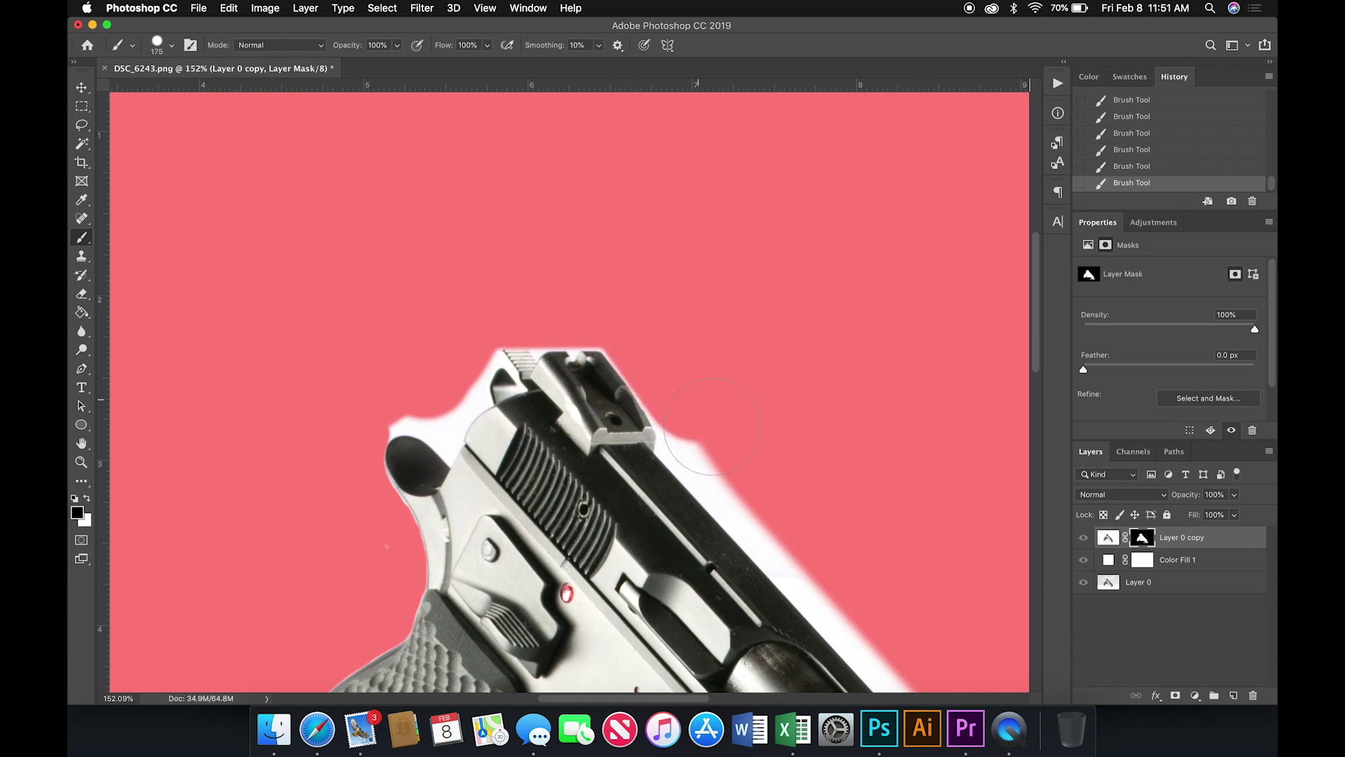
Mask out the remaining backdrop strip along the top of the slide down to the front sight
left_click(709, 437, "shift")
scroll(709, 437, "down", 5)
scroll(709, 438, "right", 4)
scroll(901, 616, "down", 10)
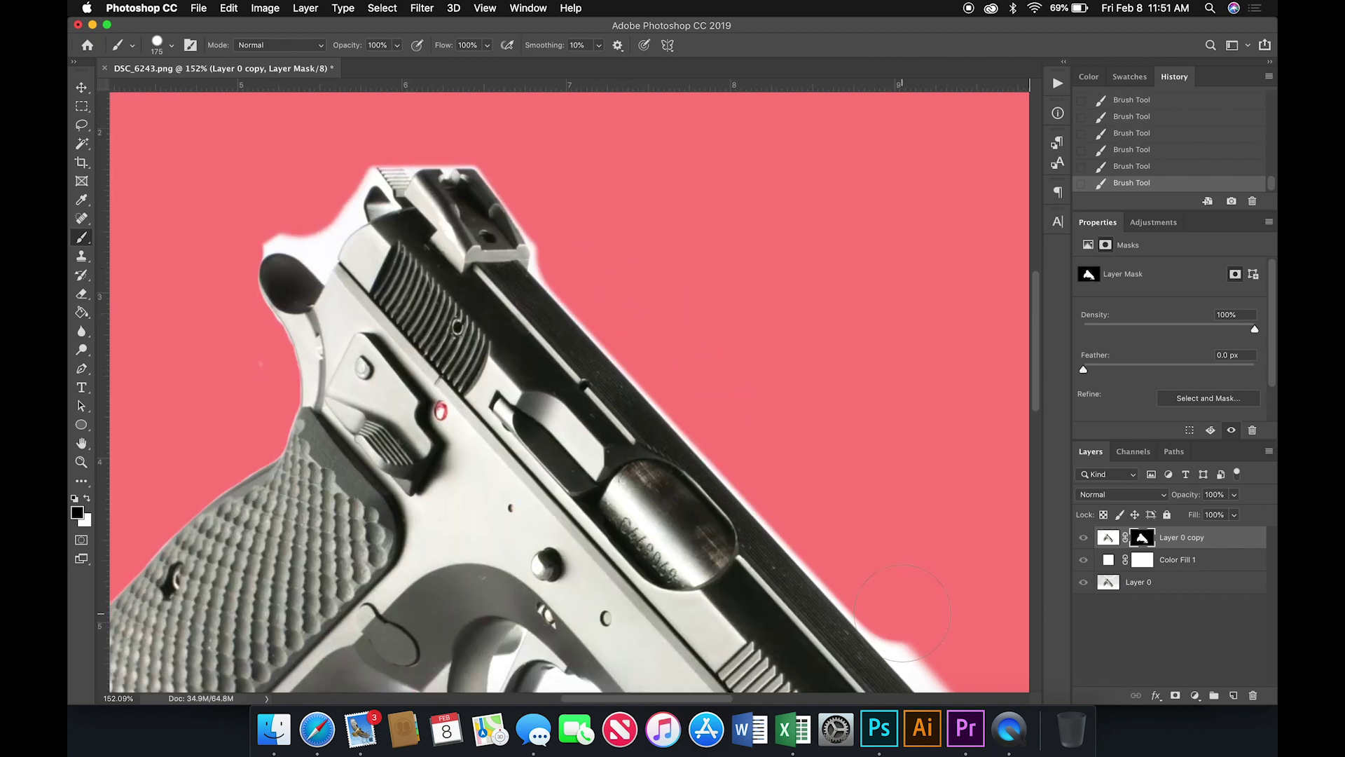
scroll(901, 617, "right", 9)
scroll(677, 225, "up", 4)
scroll(677, 225, "left", 3)
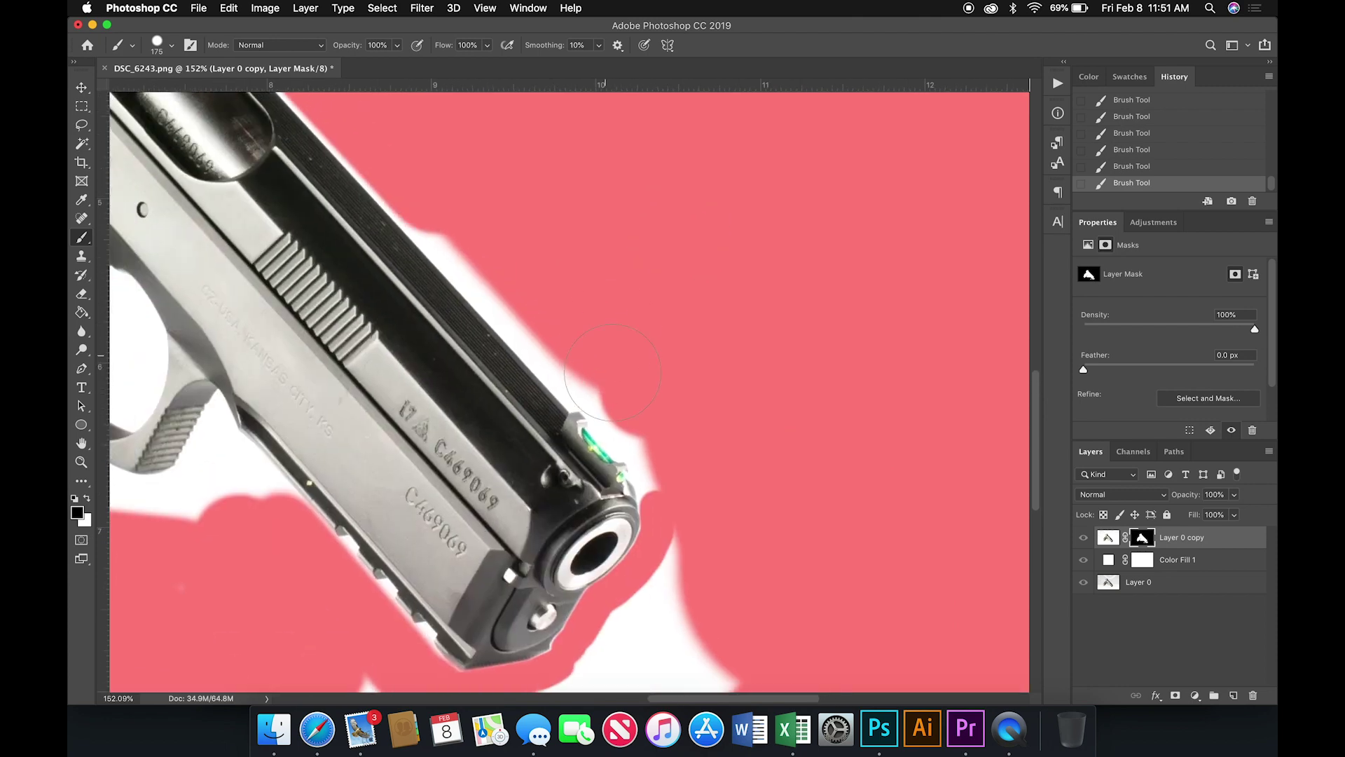
left_click(636, 378, "shift")
Mask out the leftover backdrop in front of and beneath the muzzle, and hide the mask overlay
scroll(672, 407, "down", 3)
scroll(672, 406, "left", 1)
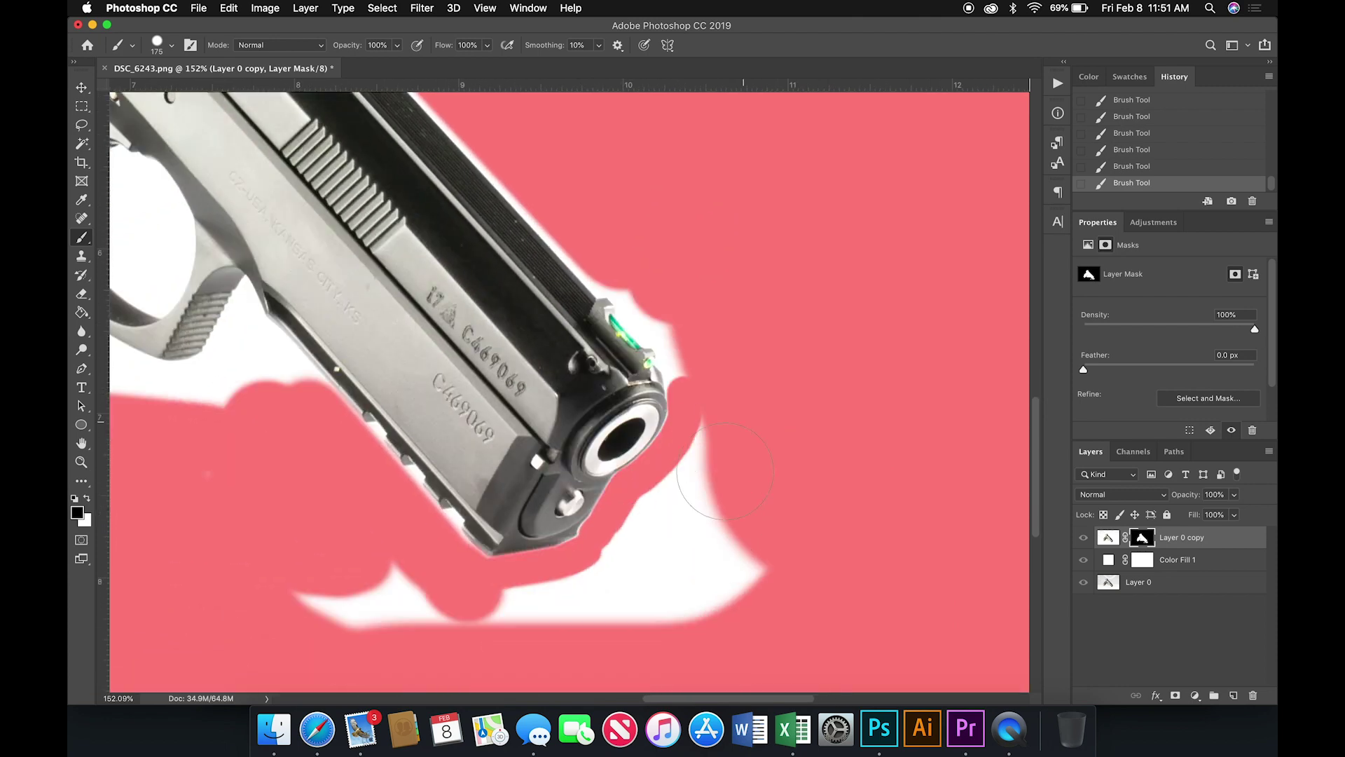
mouse_move(708, 420)
left_mouse_down()
mouse_move(664, 508)
mouse_move(673, 482)
left_mouse_up()
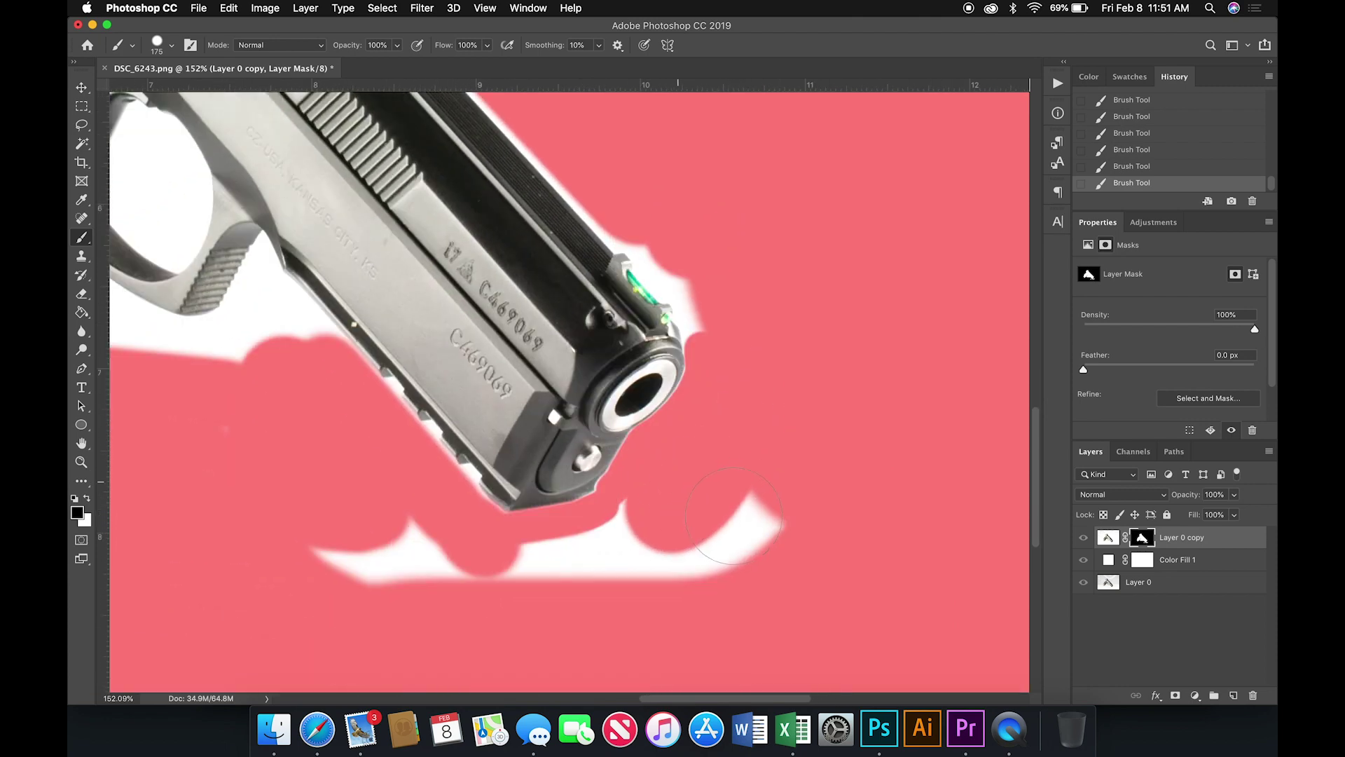
mouse_move(734, 516)
left_mouse_down()
mouse_move(637, 547)
mouse_move(630, 534)
mouse_move(607, 585)
mouse_move(550, 573)
mouse_move(462, 588)
mouse_move(350, 550)
left_mouse_up()
key("super+0")
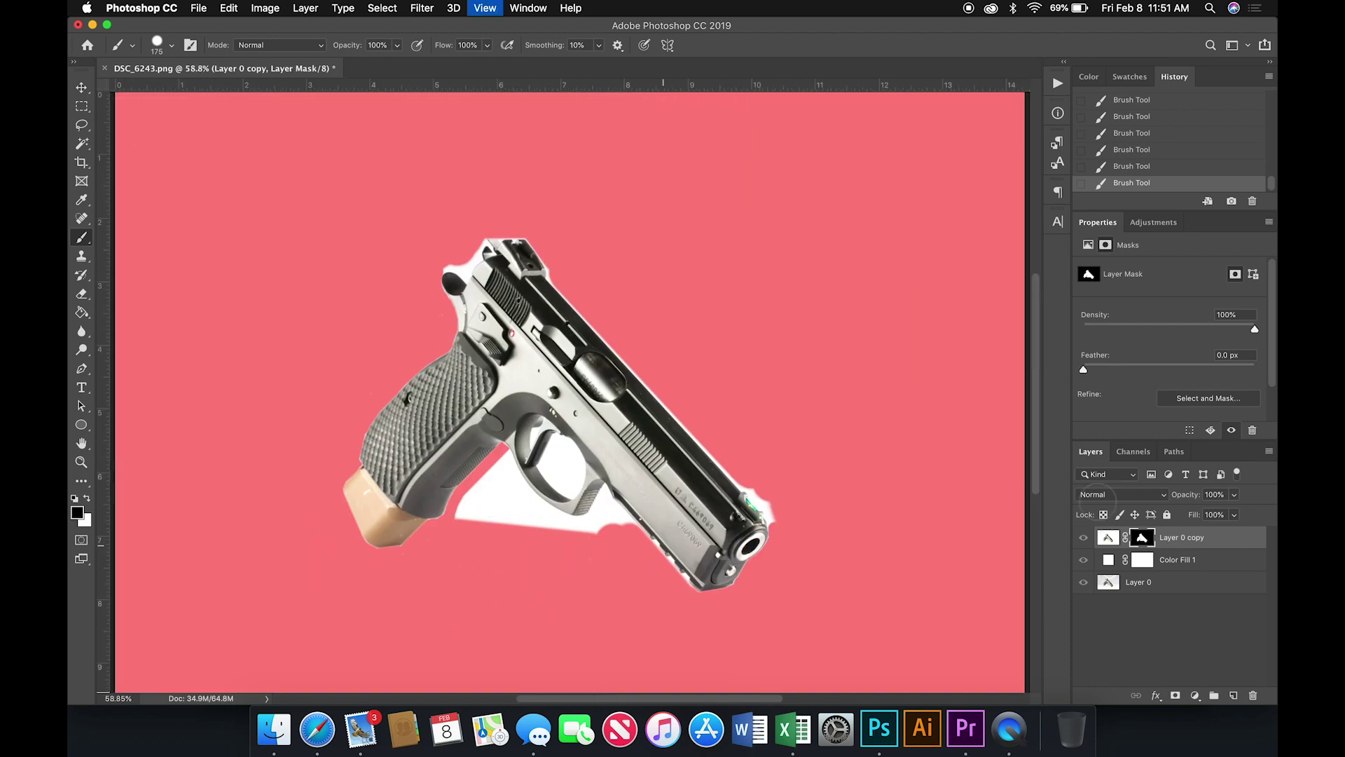
key("backslash")
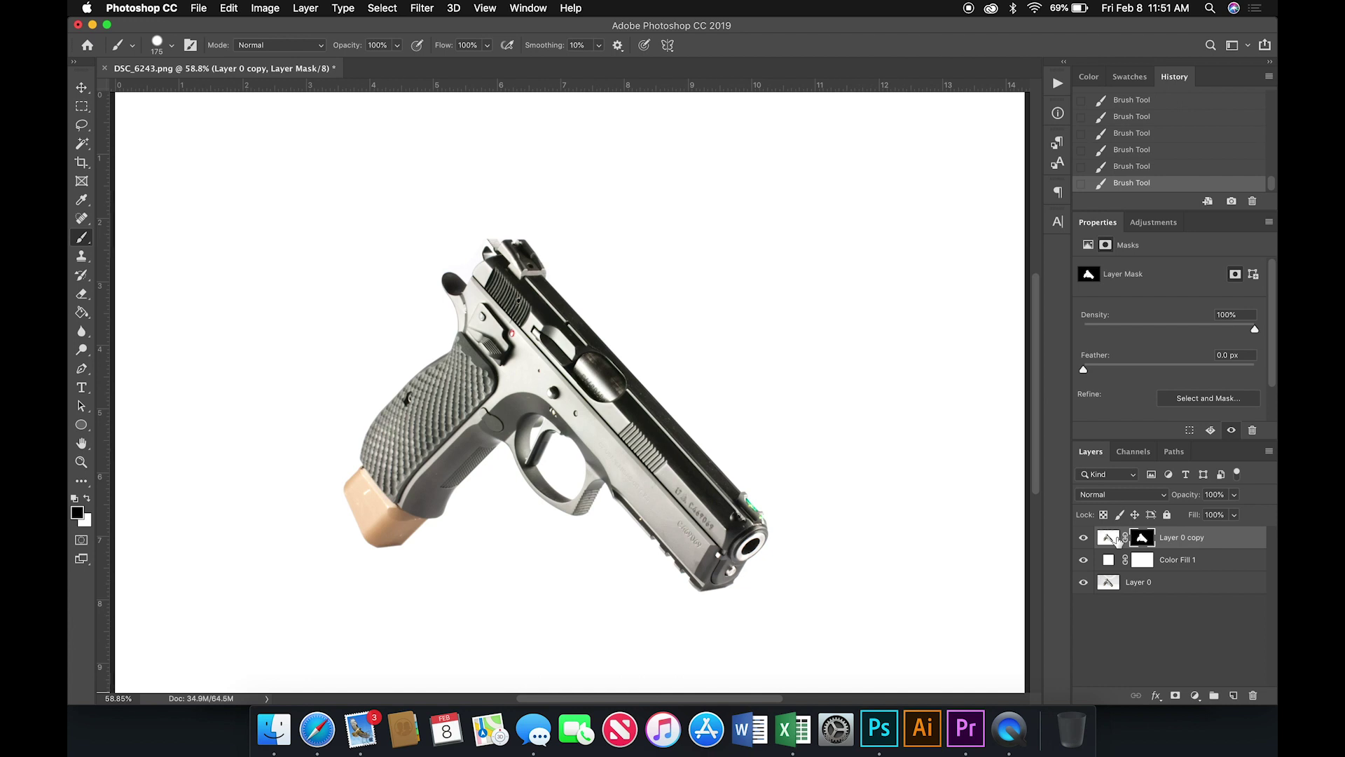
Move the masked pistol on Layer 0 copy slightly up and left, to about X -0.4 in and Y -0.57 in
key("super+minus")
key("v")
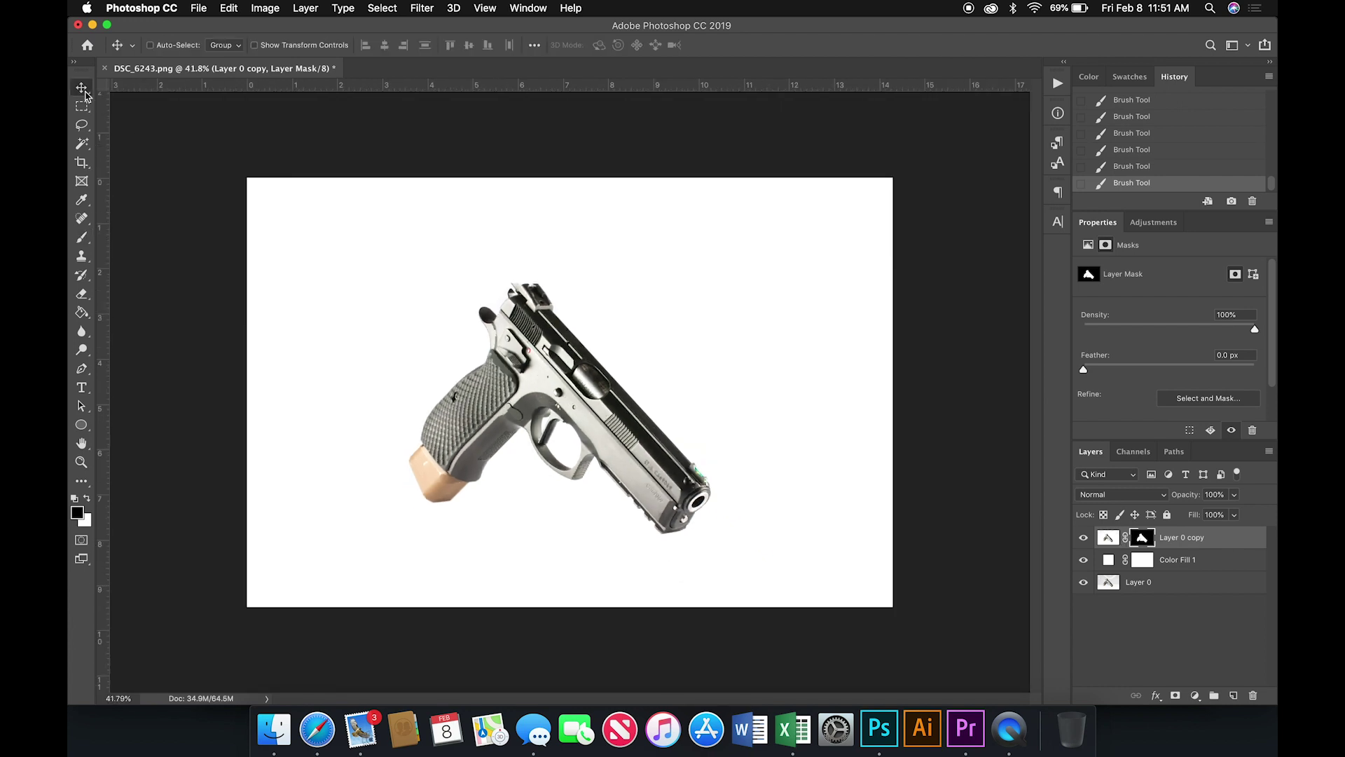
left_click(1108, 537)
left_click_drag(575, 447, 589, 364)
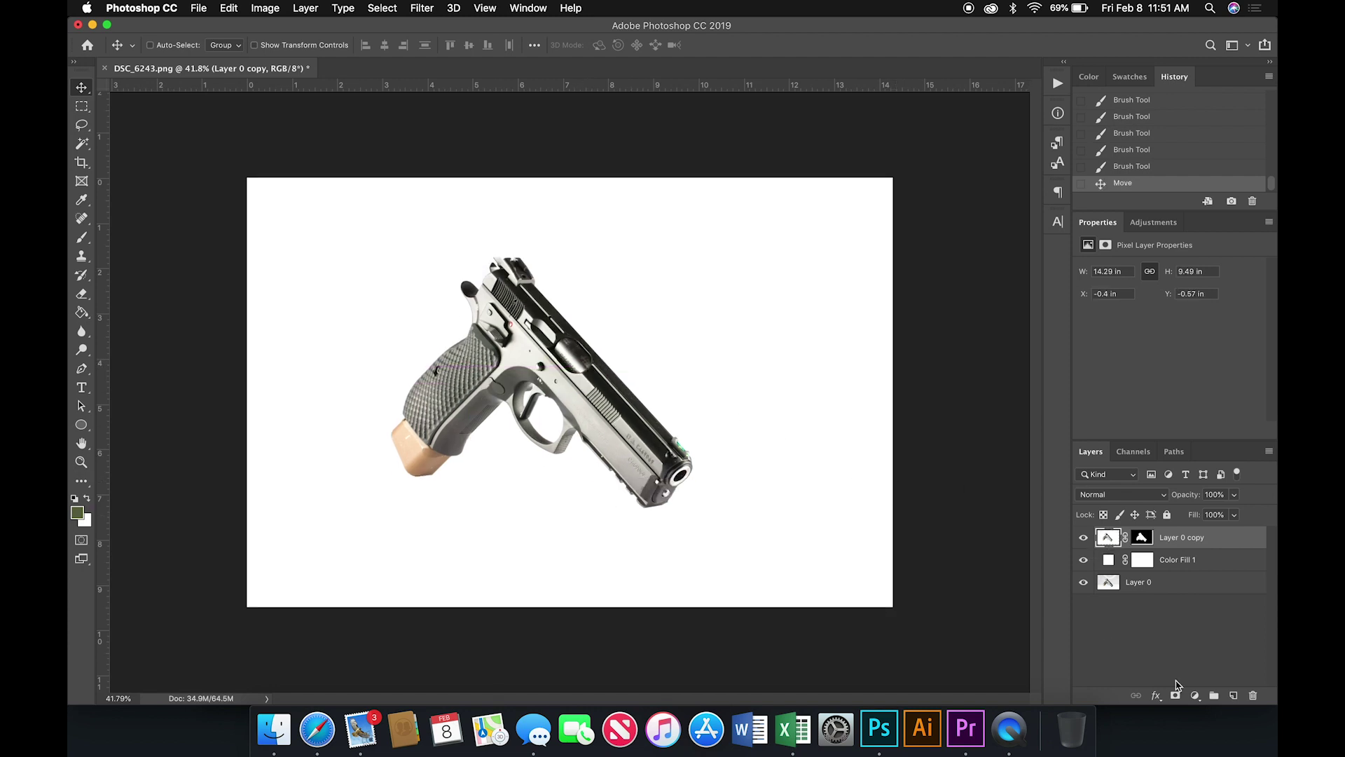
Add an olive green solid color fill layer and place it directly beneath Layer 0 copy
left_click(1195, 696)
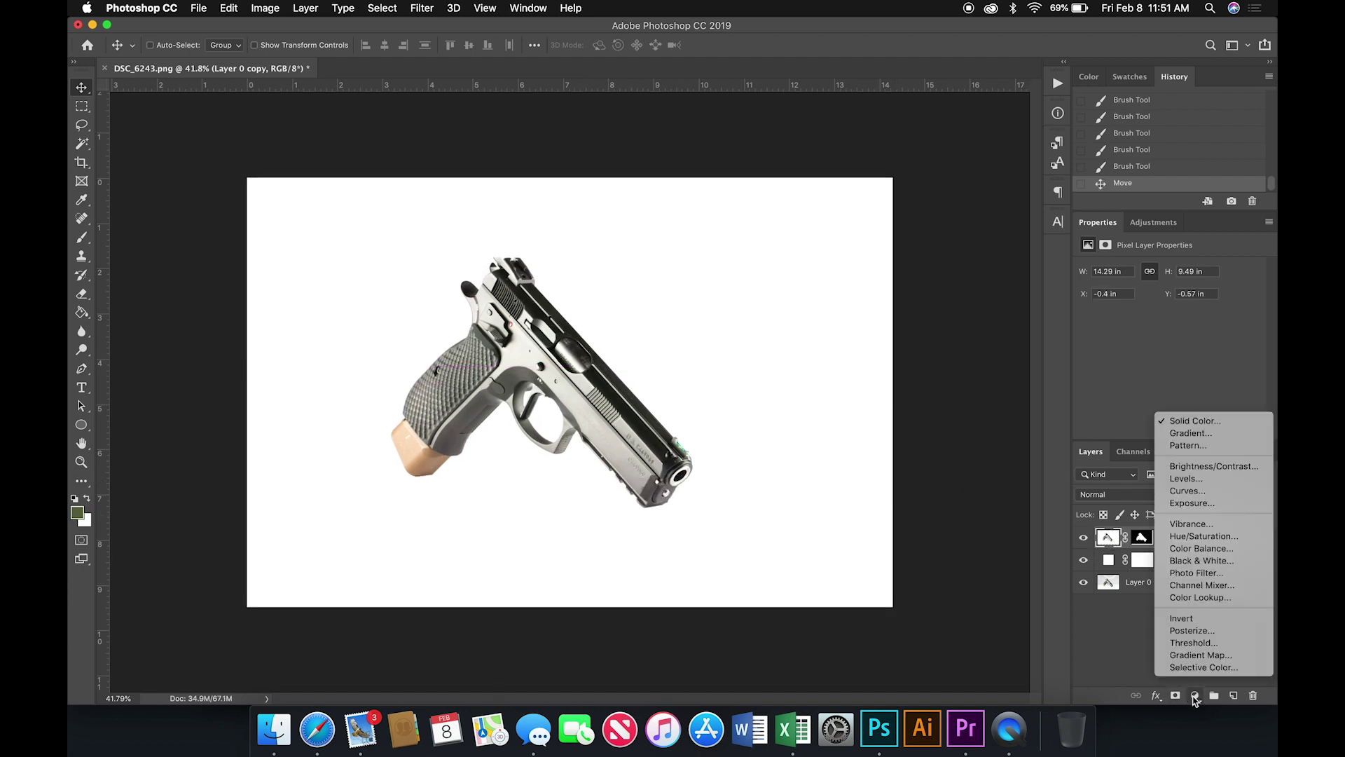
left_click(1188, 421)
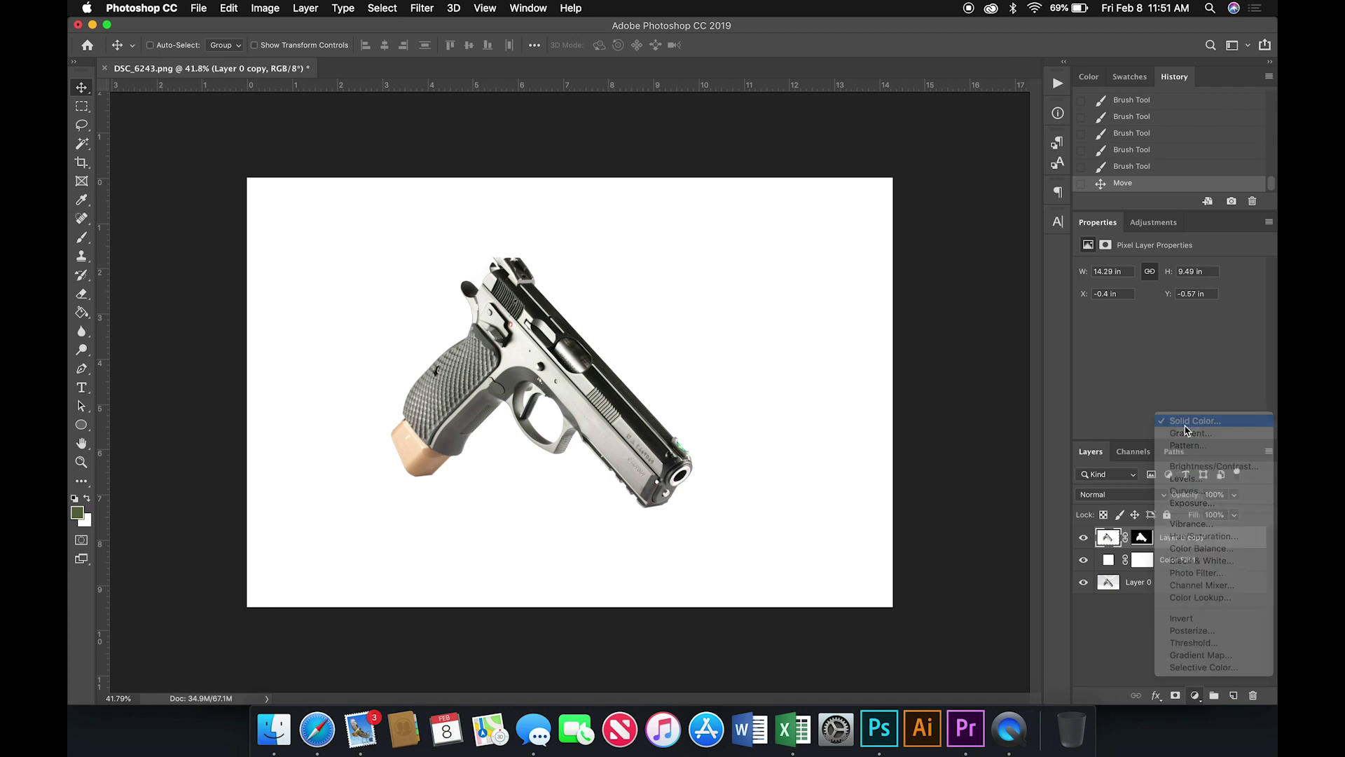
left_click(1175, 382)
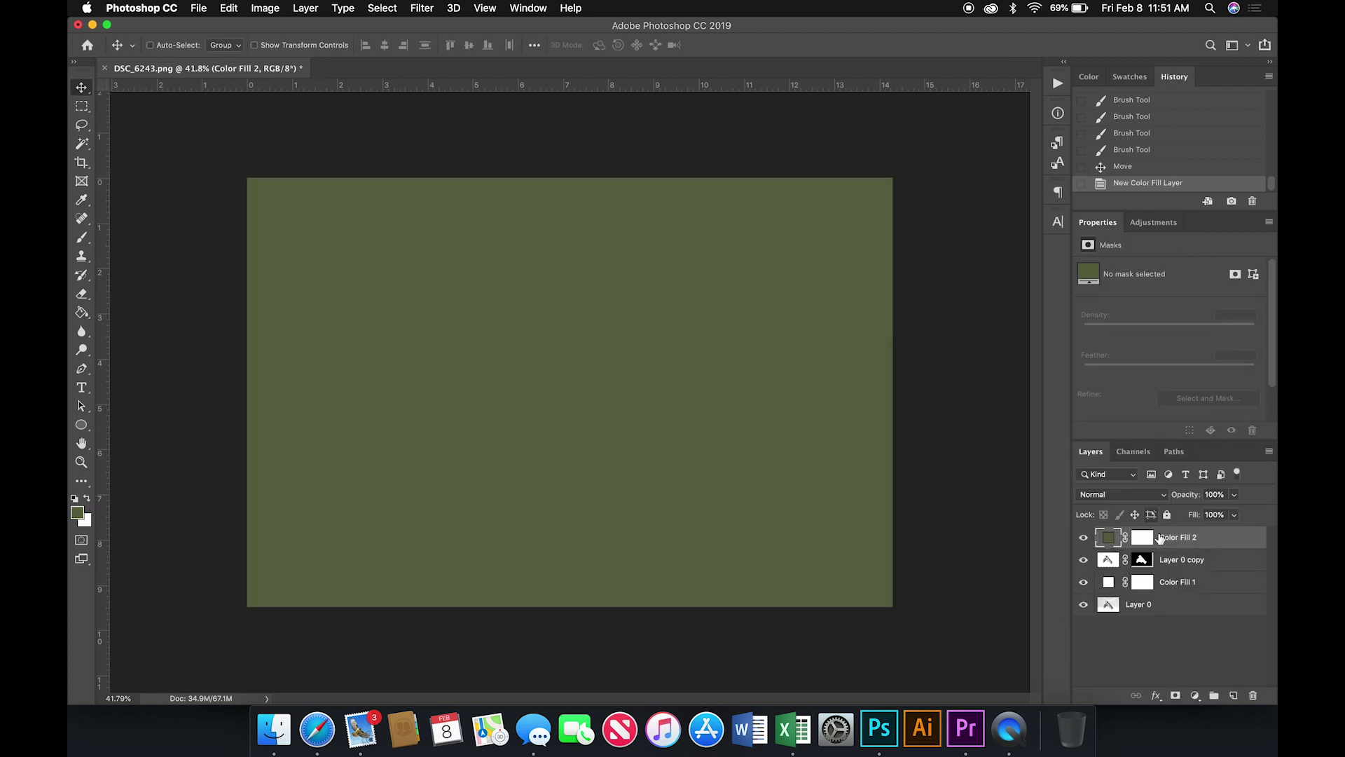
left_click_drag(1108, 548, 1108, 569)
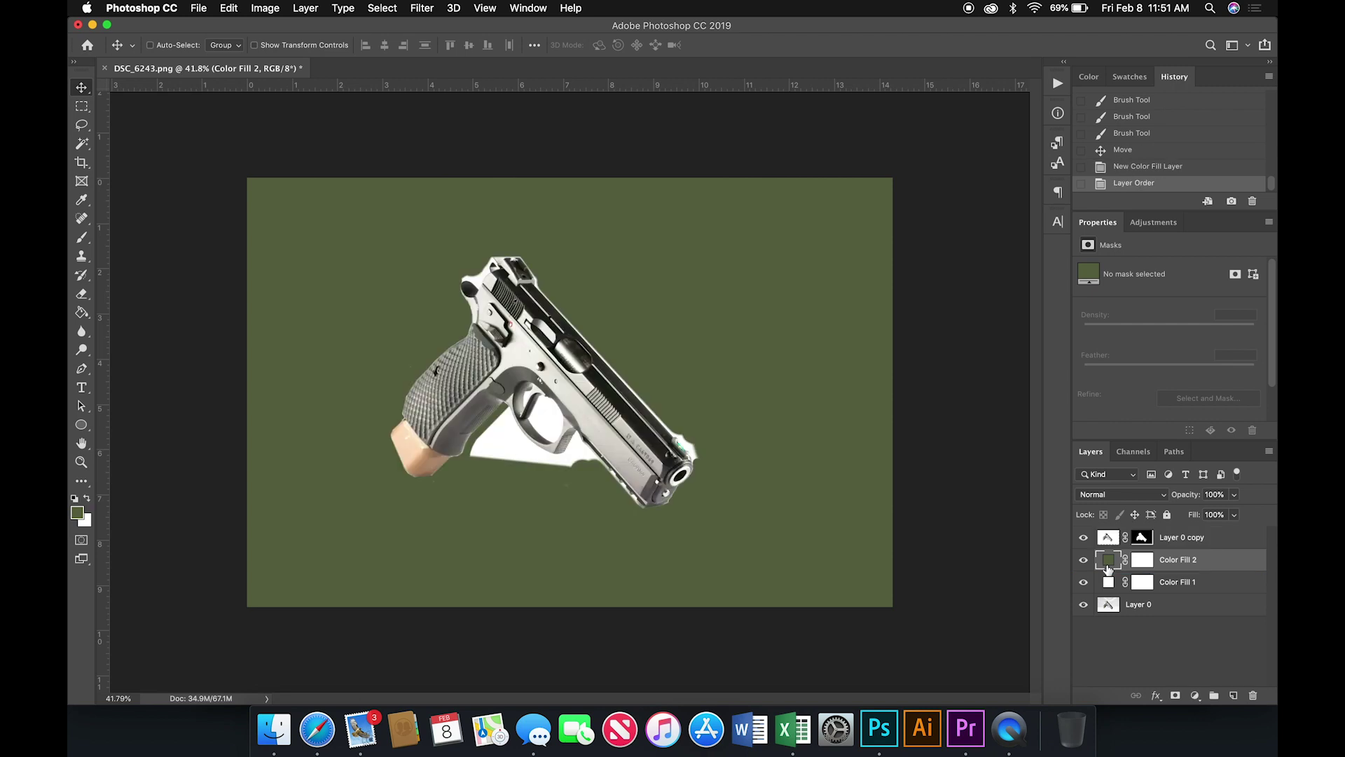
scroll(743, 503, "up", 2)
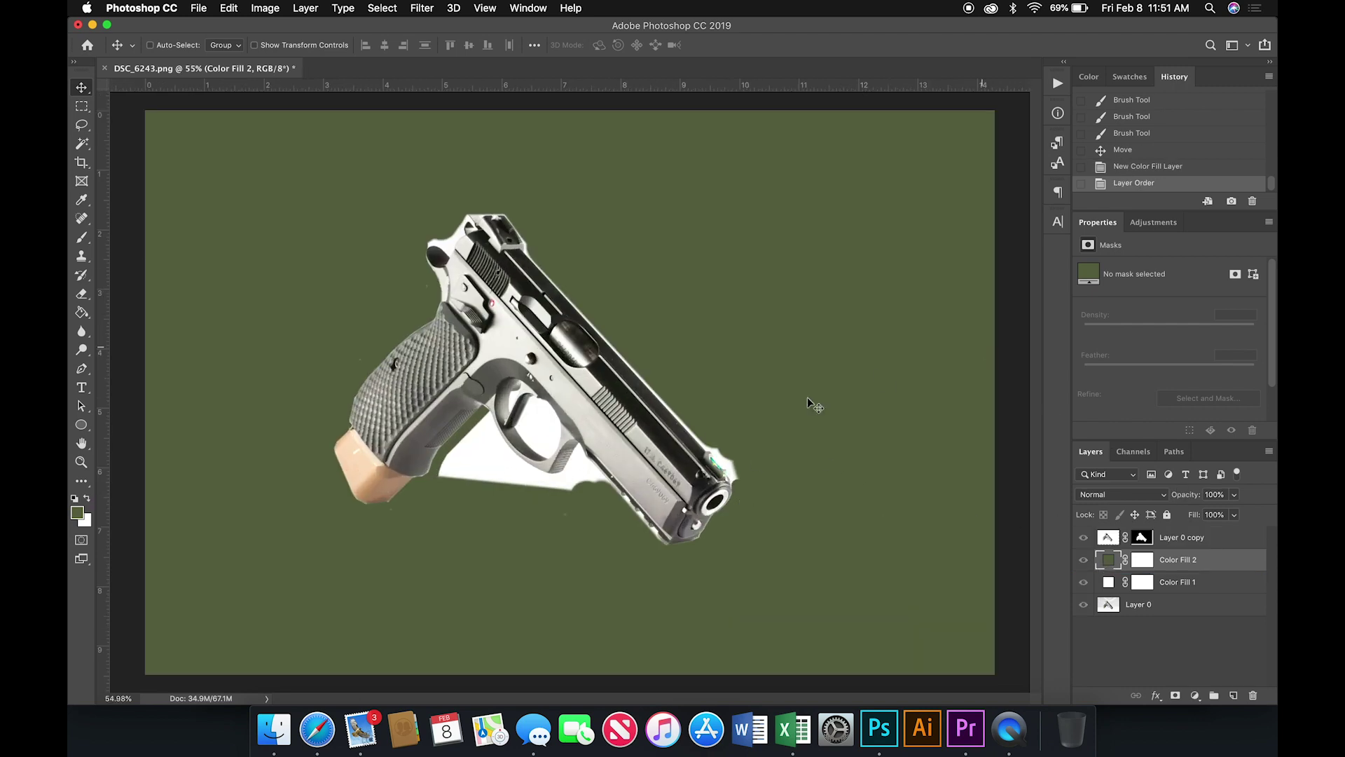
Inspect the pistol's layer mask with the overlay against the green backdrop, and delete the green fill layer
left_click(1139, 538)
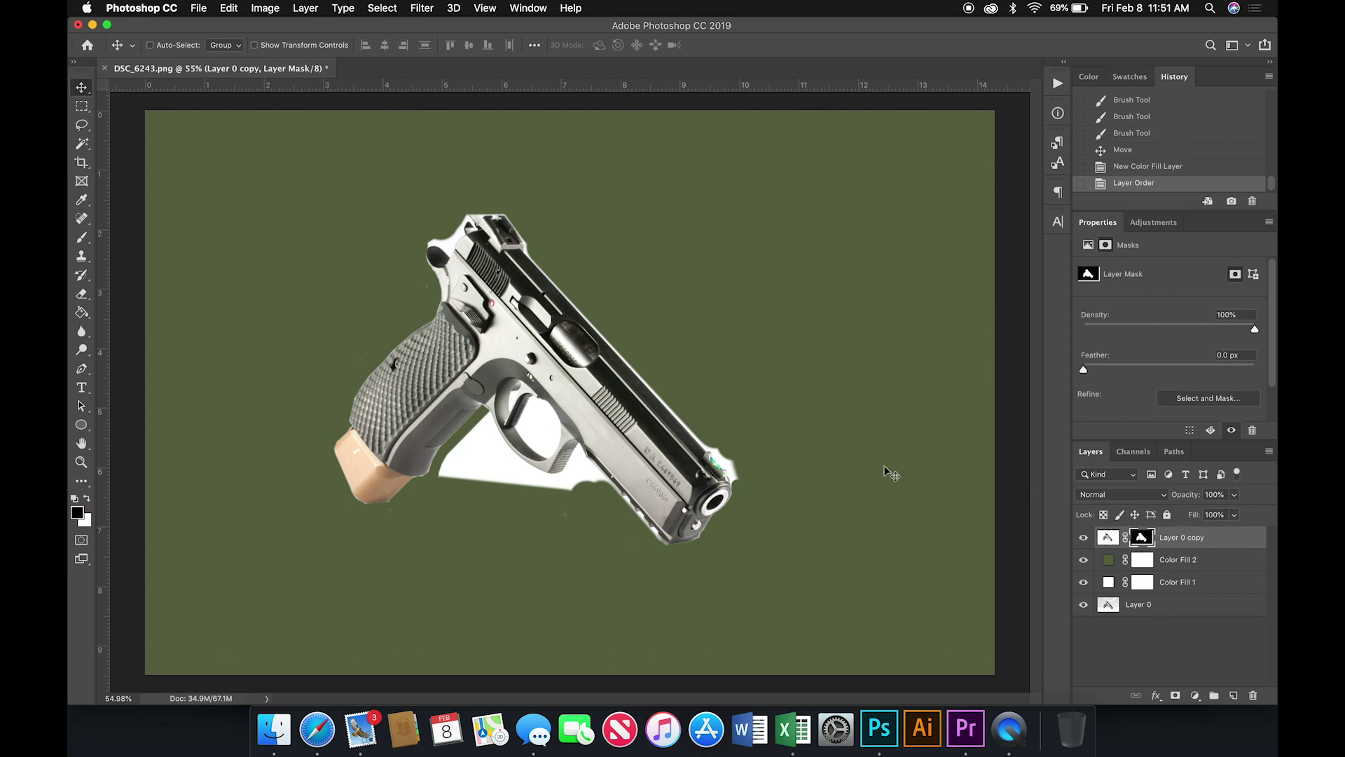
key("backslash")
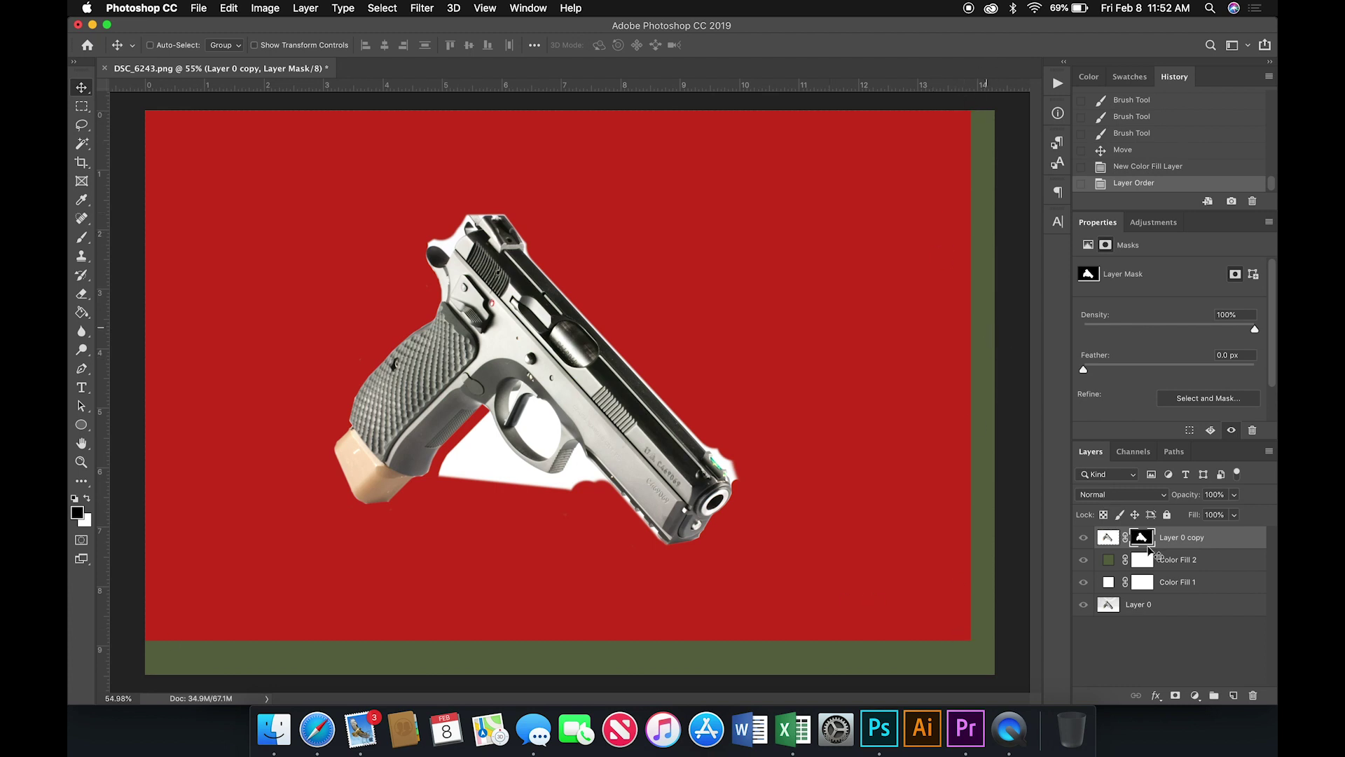
left_click(1084, 559)
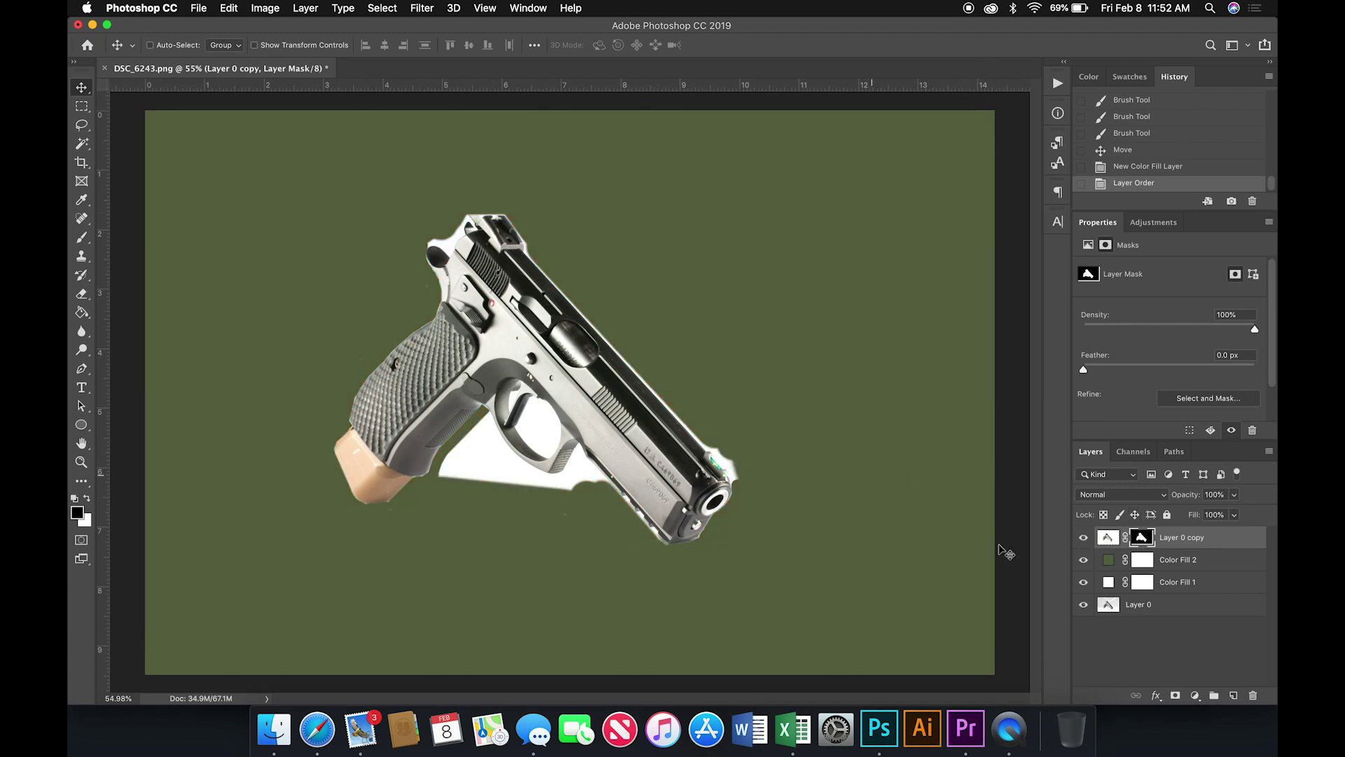
left_click(1114, 559)
key("BackSpace")
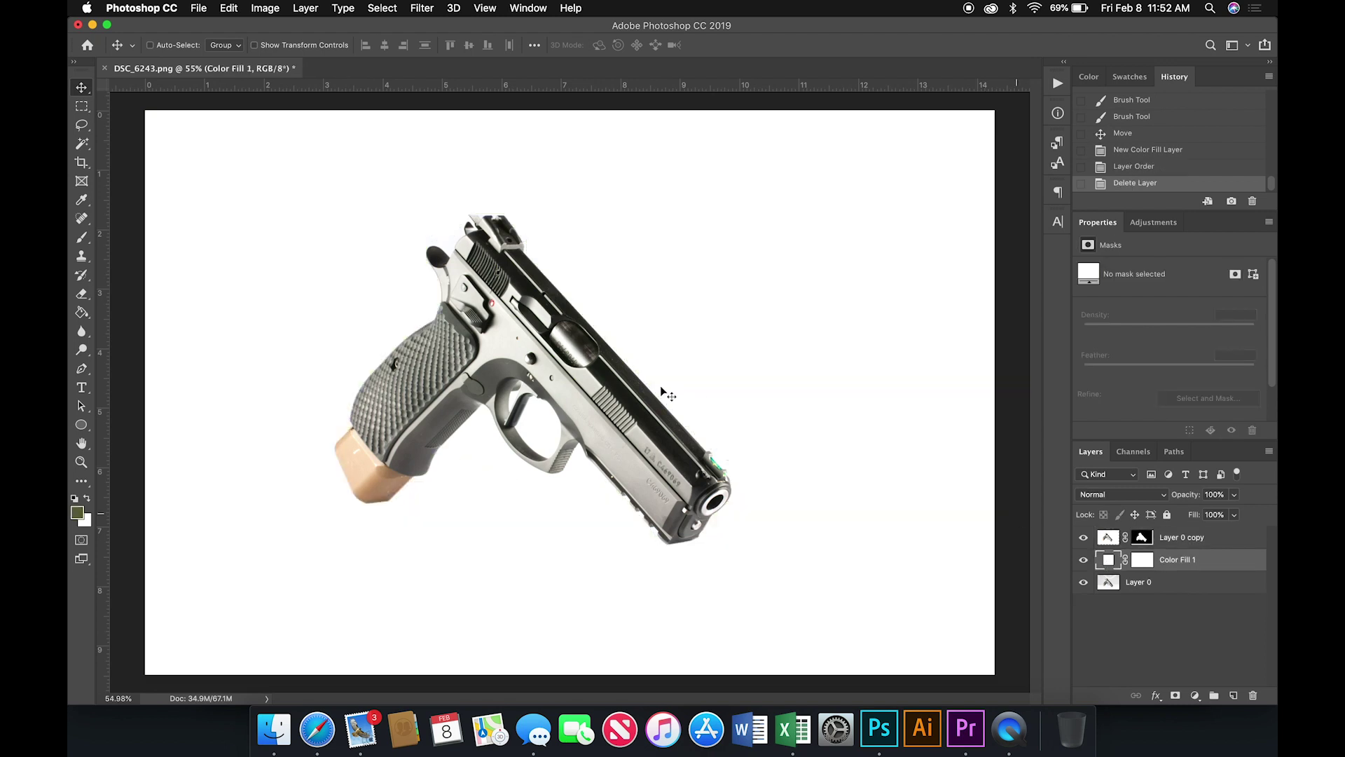
Move the masked pistol on Layer 0 copy right and up to about X 0.28 in and Y -0.77 in
left_click_drag(510, 348, 701, 385)
key("super+minus")
key("super+minus")
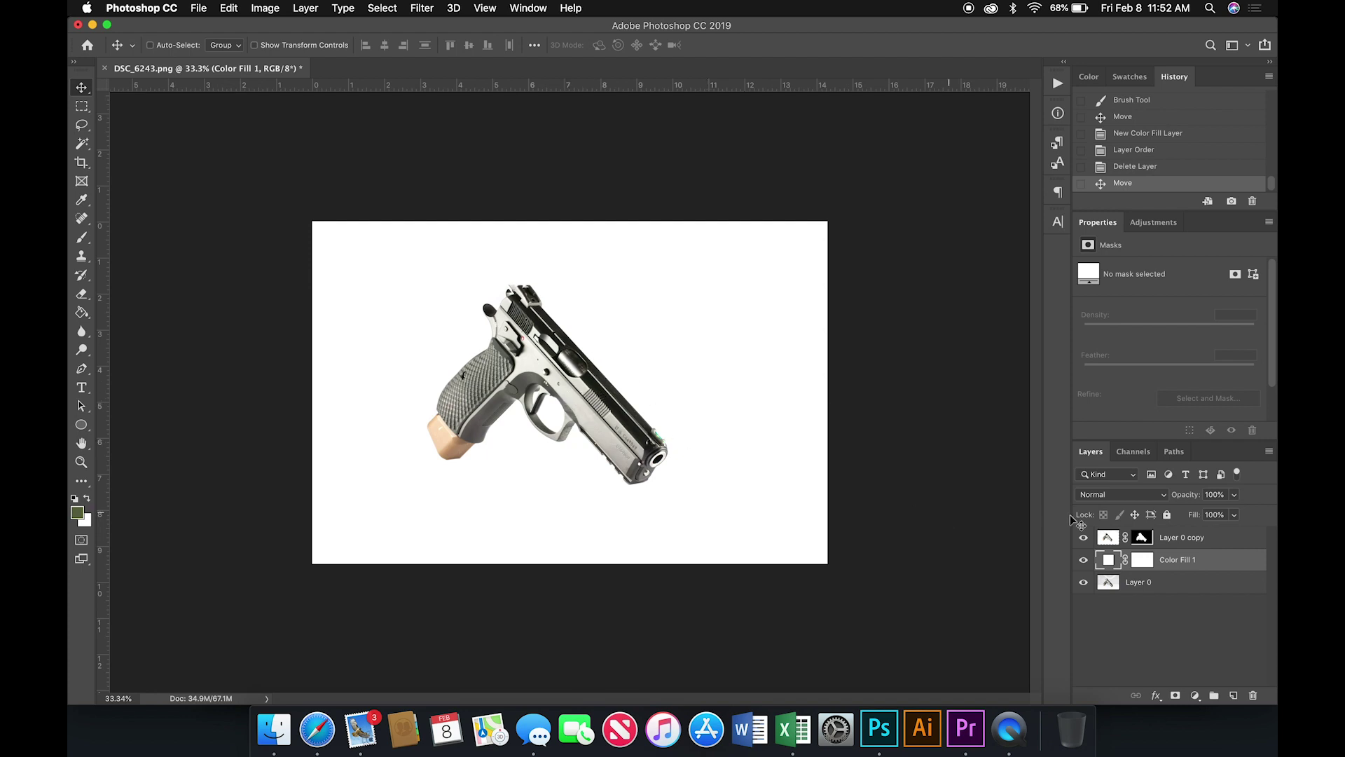
left_click(1107, 538)
left_click_drag(604, 397, 628, 389)
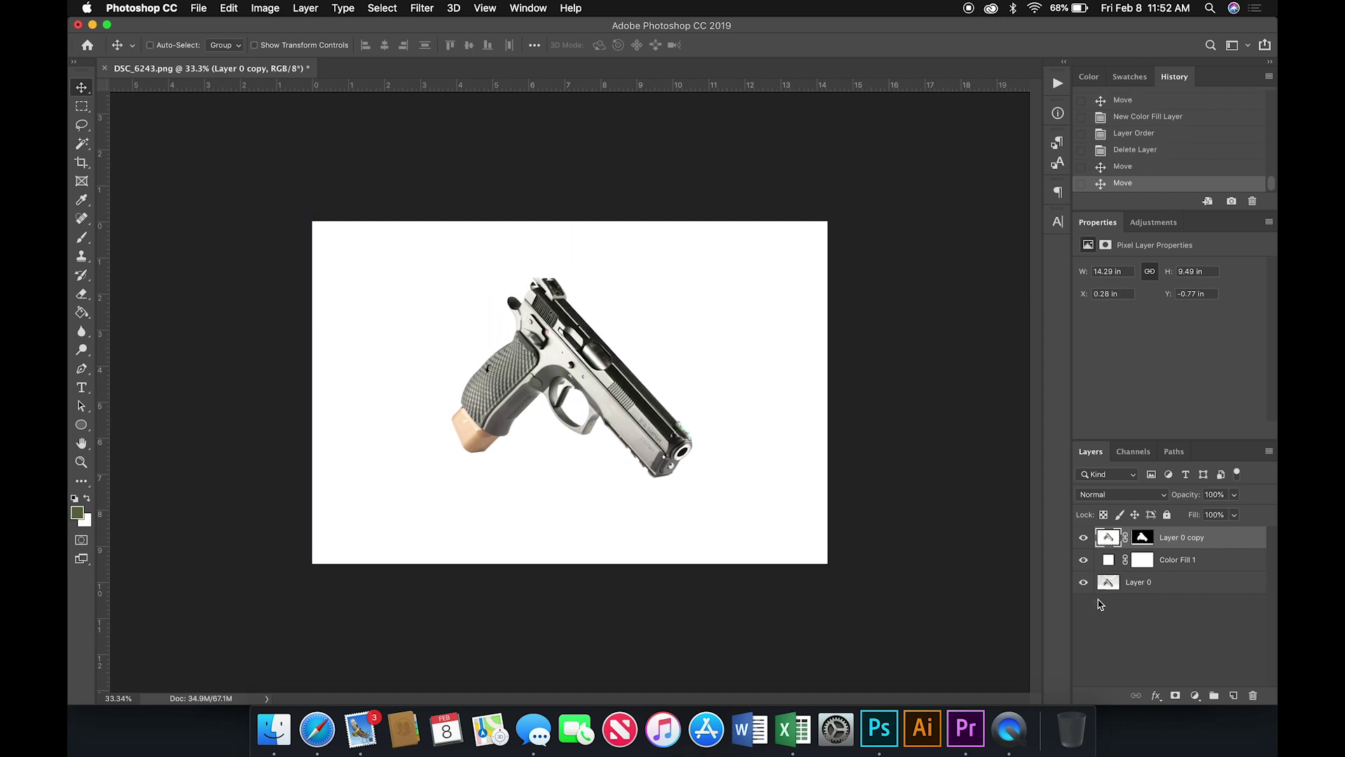
Try brightening Layer 0 alone with Levels at midtones 0.78 and white input 235, cancel it, and undo the small sideways move of the layer
left_click(1084, 537)
left_click(1084, 560)
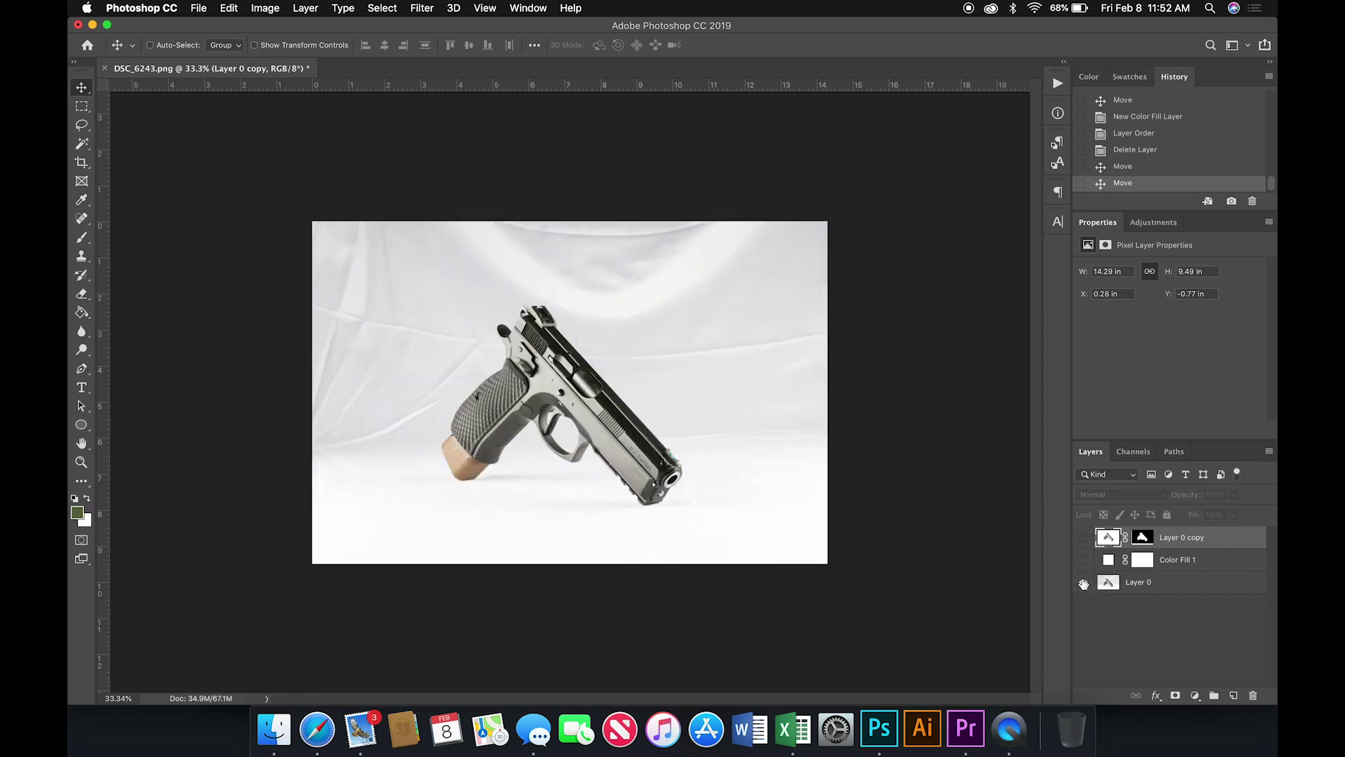
left_click(1114, 588)
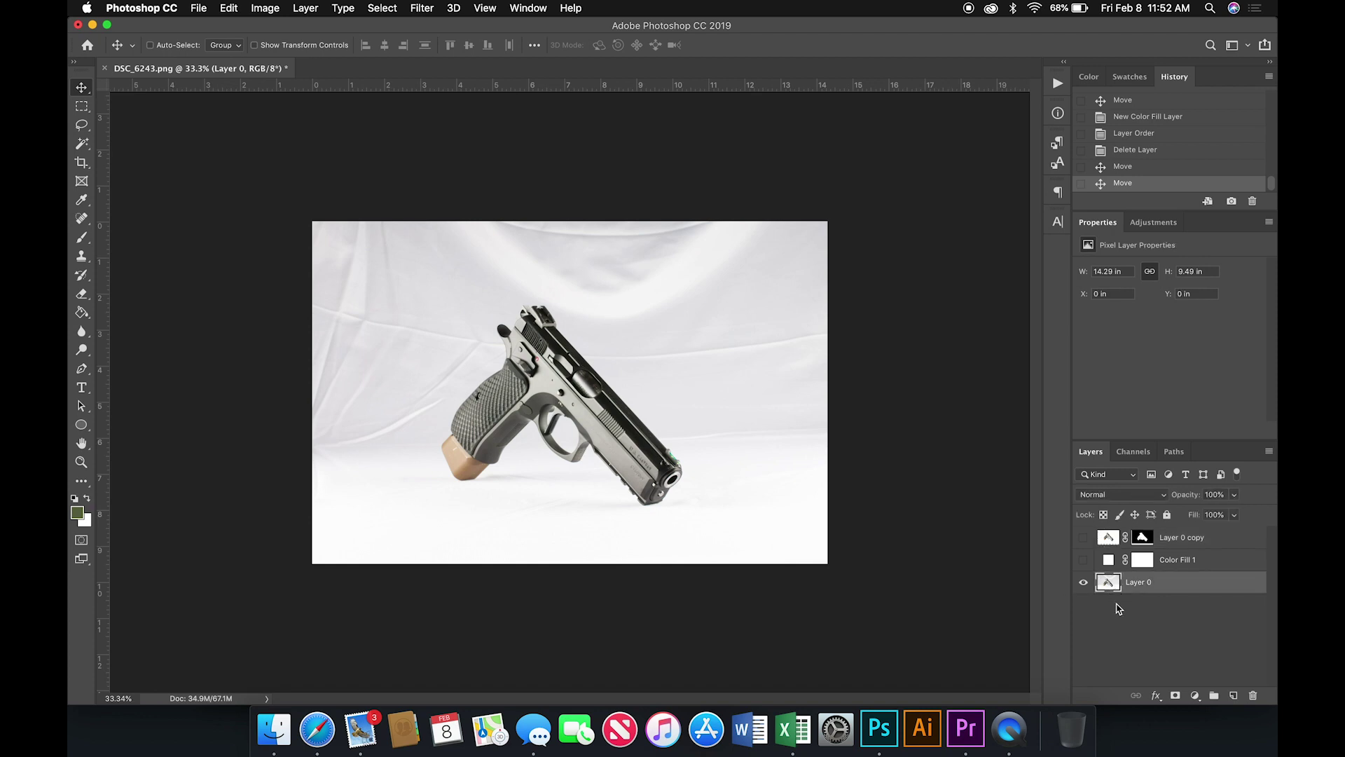
key("super+l")
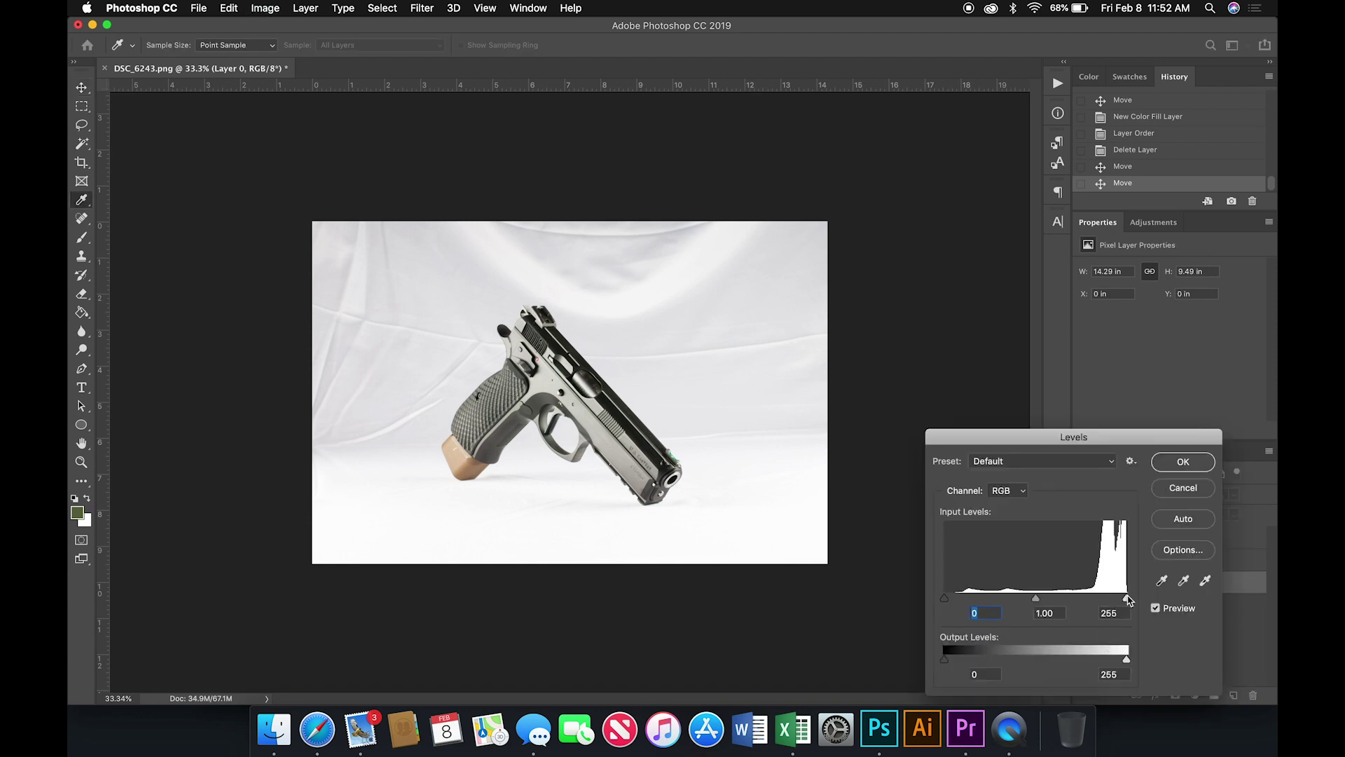
left_click_drag(1128, 599, 1027, 601)
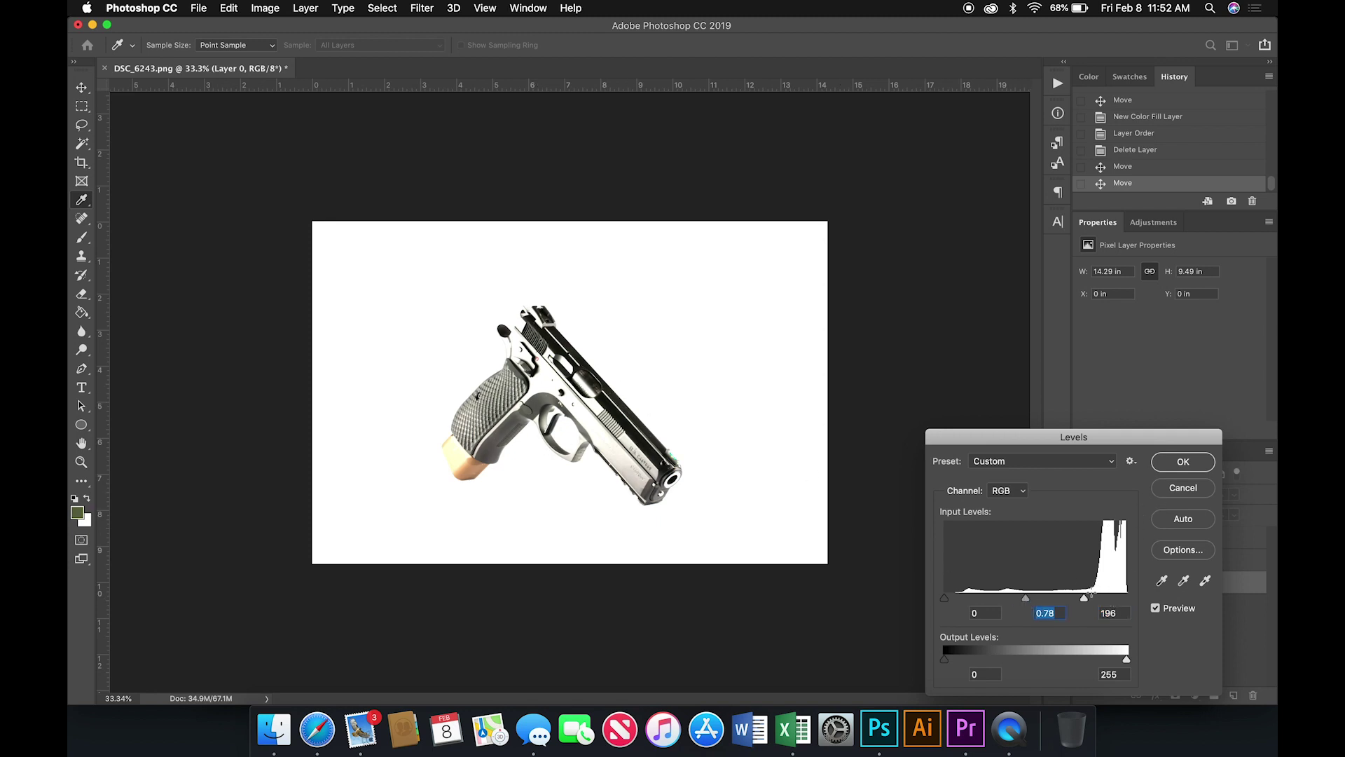
left_click_drag(1086, 600, 1114, 600)
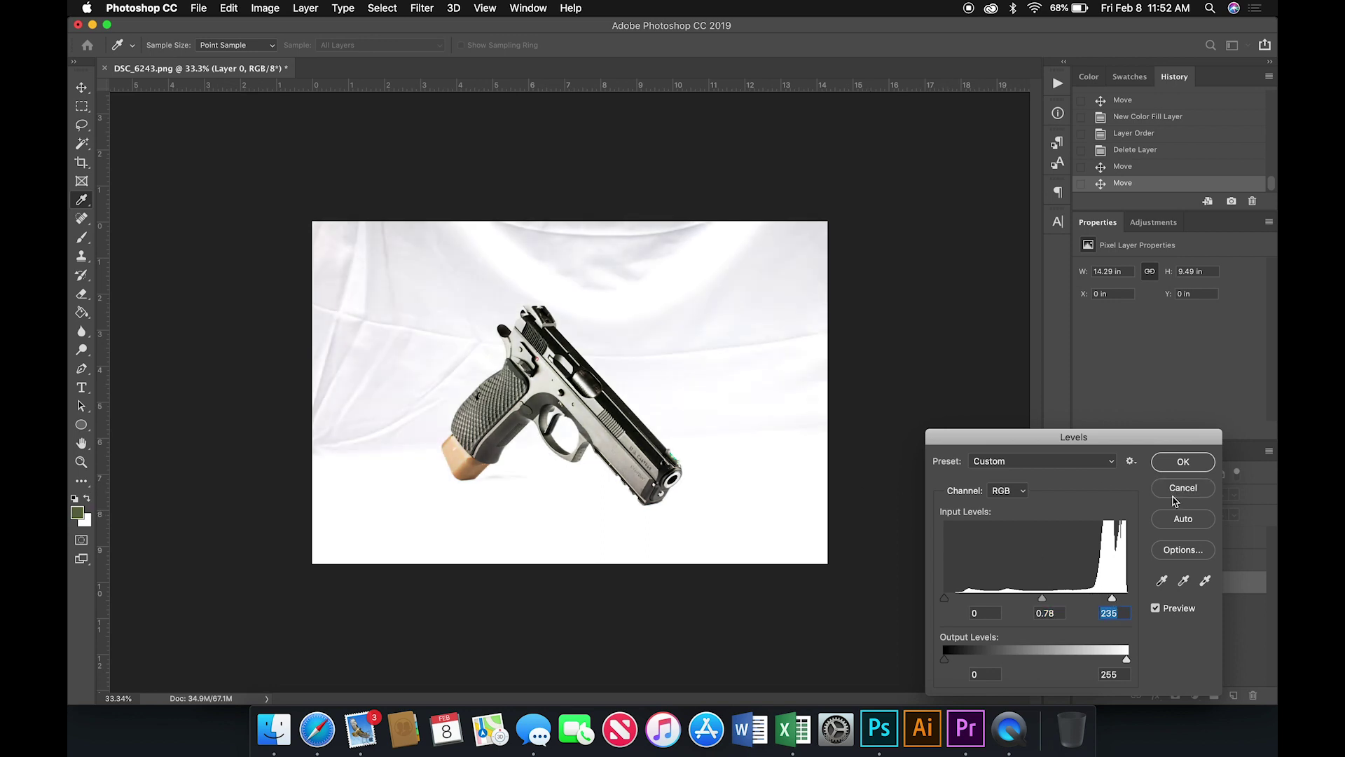
left_click(1180, 489)
left_click(1084, 538)
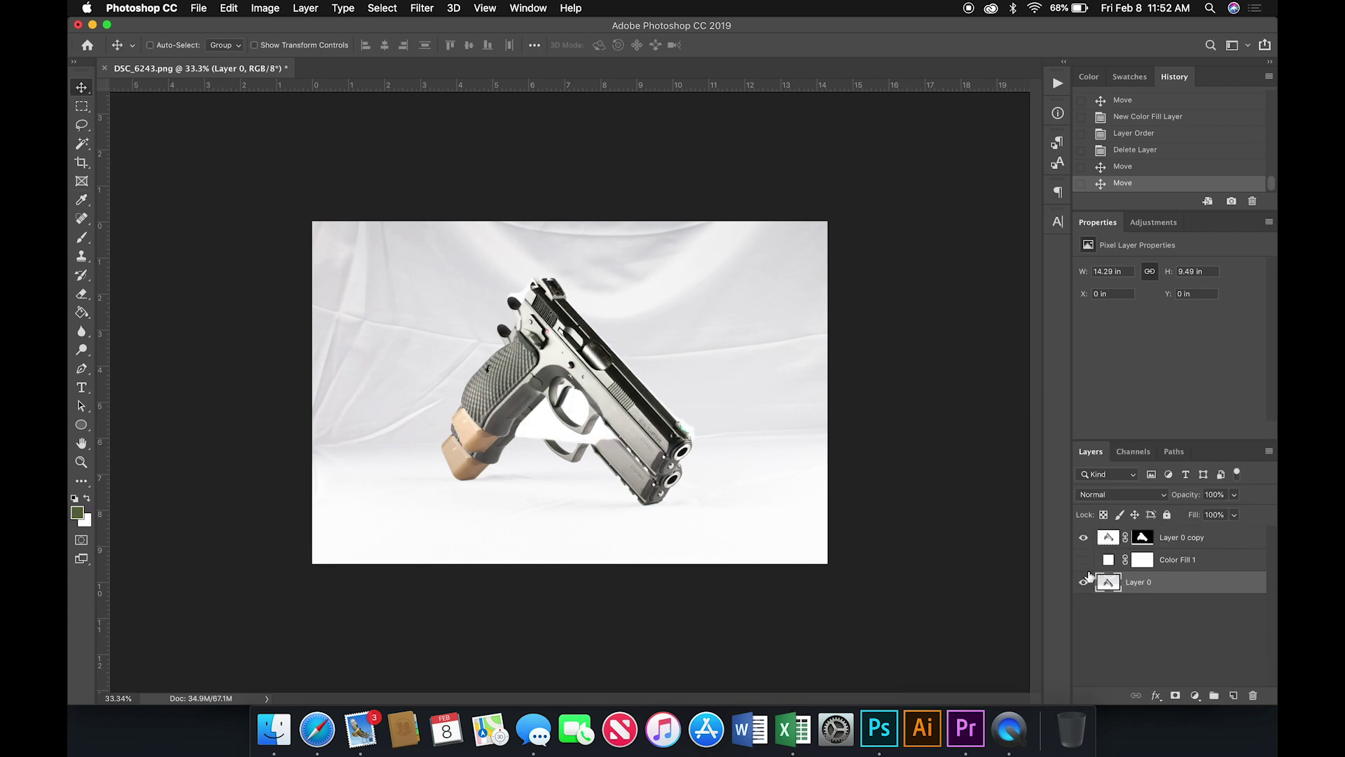
left_click(1085, 561)
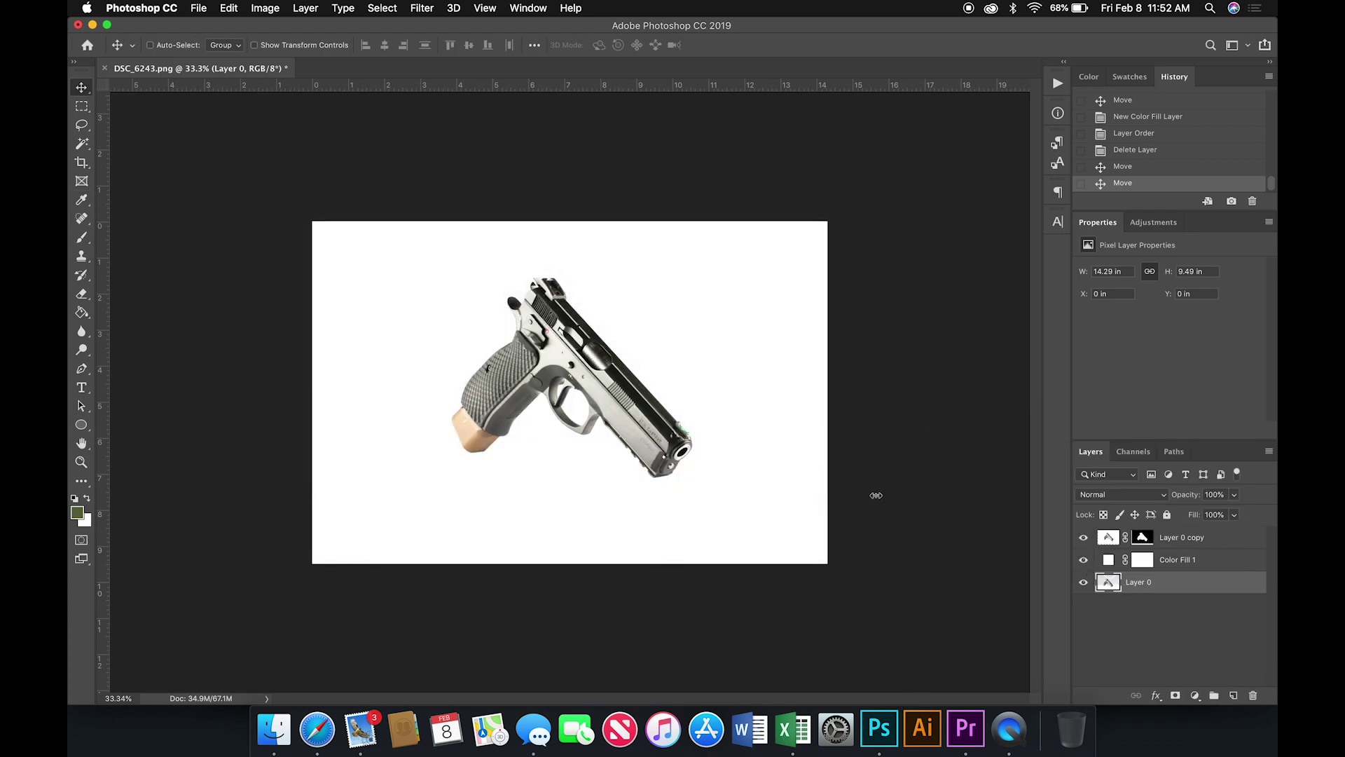
left_click_drag(551, 330, 561, 330)
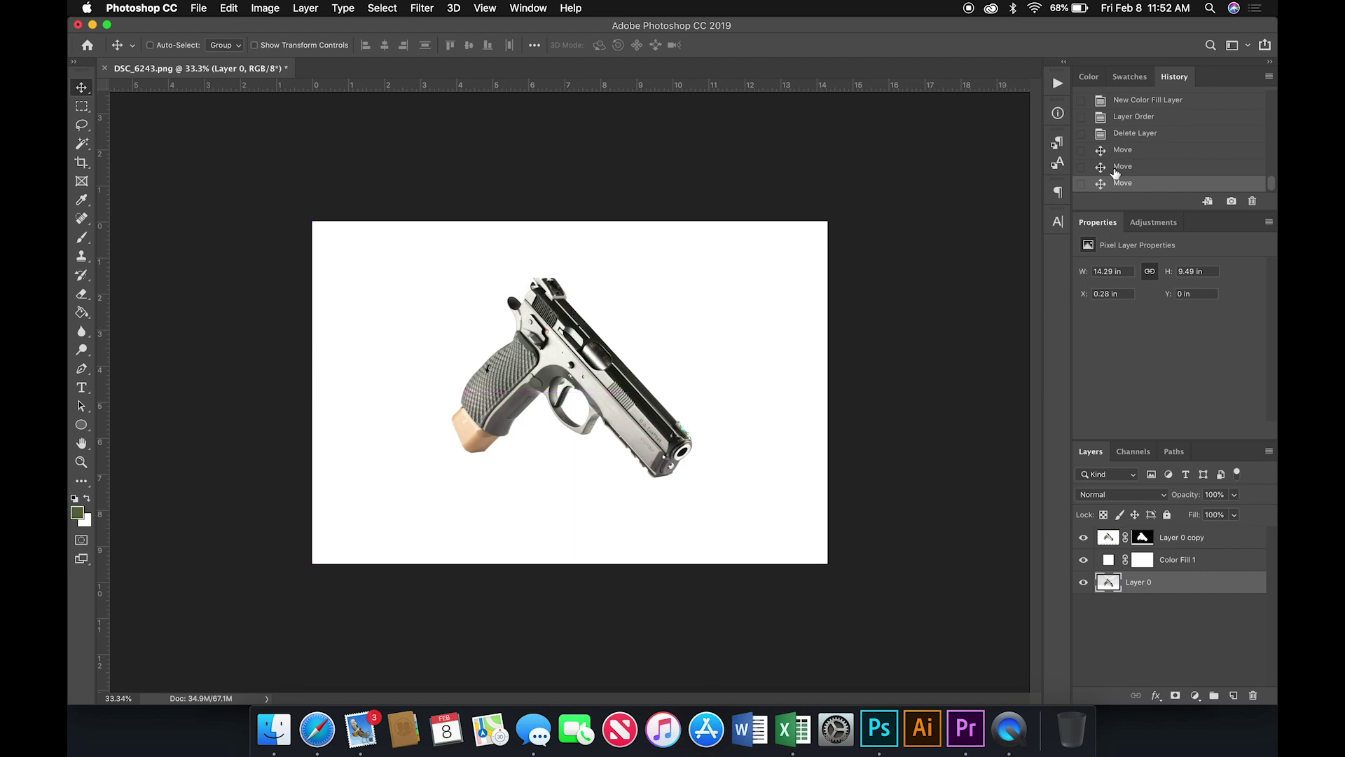
left_click(1123, 168)
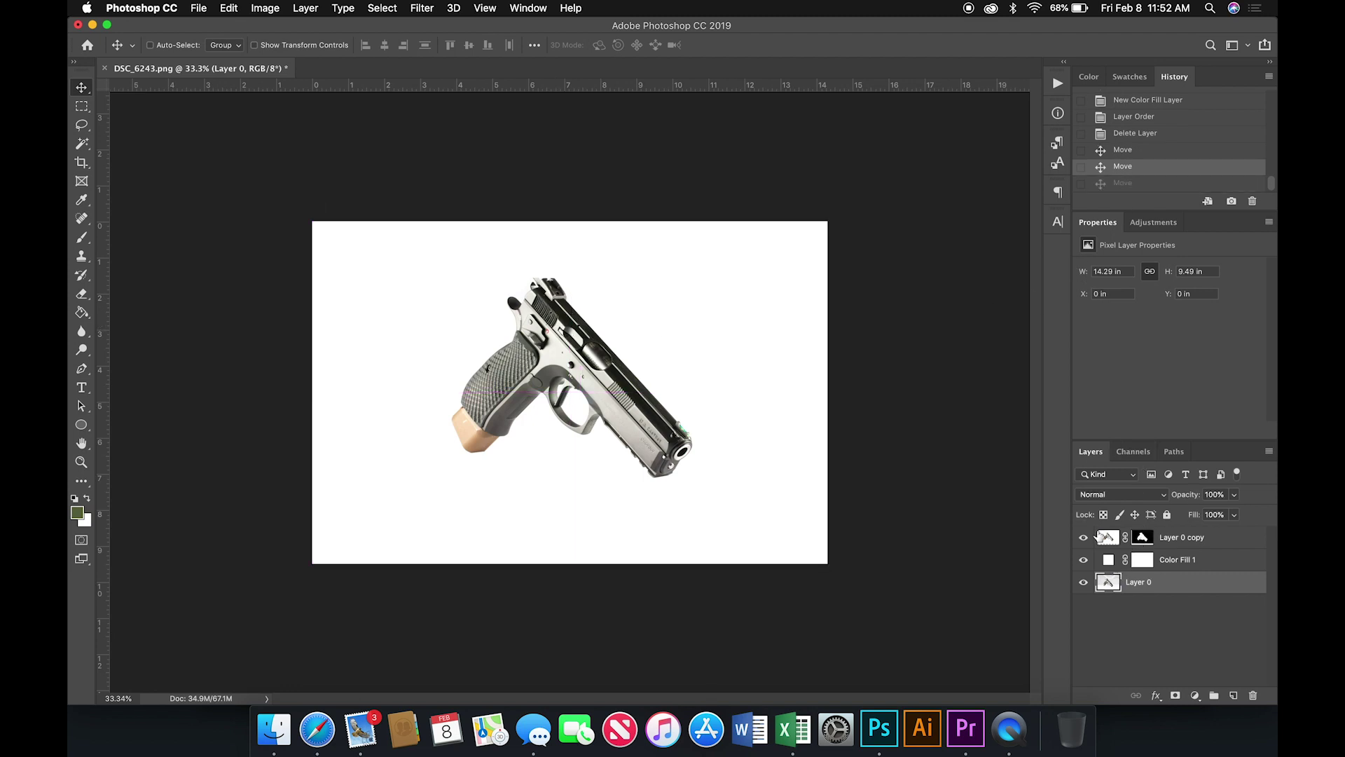
Hide Layer 0, keep Color Fill 1 shown, and move Layer 0 copy to about X 0.5 in and Y -1.24 in
left_click(1098, 536)
left_click(1083, 559)
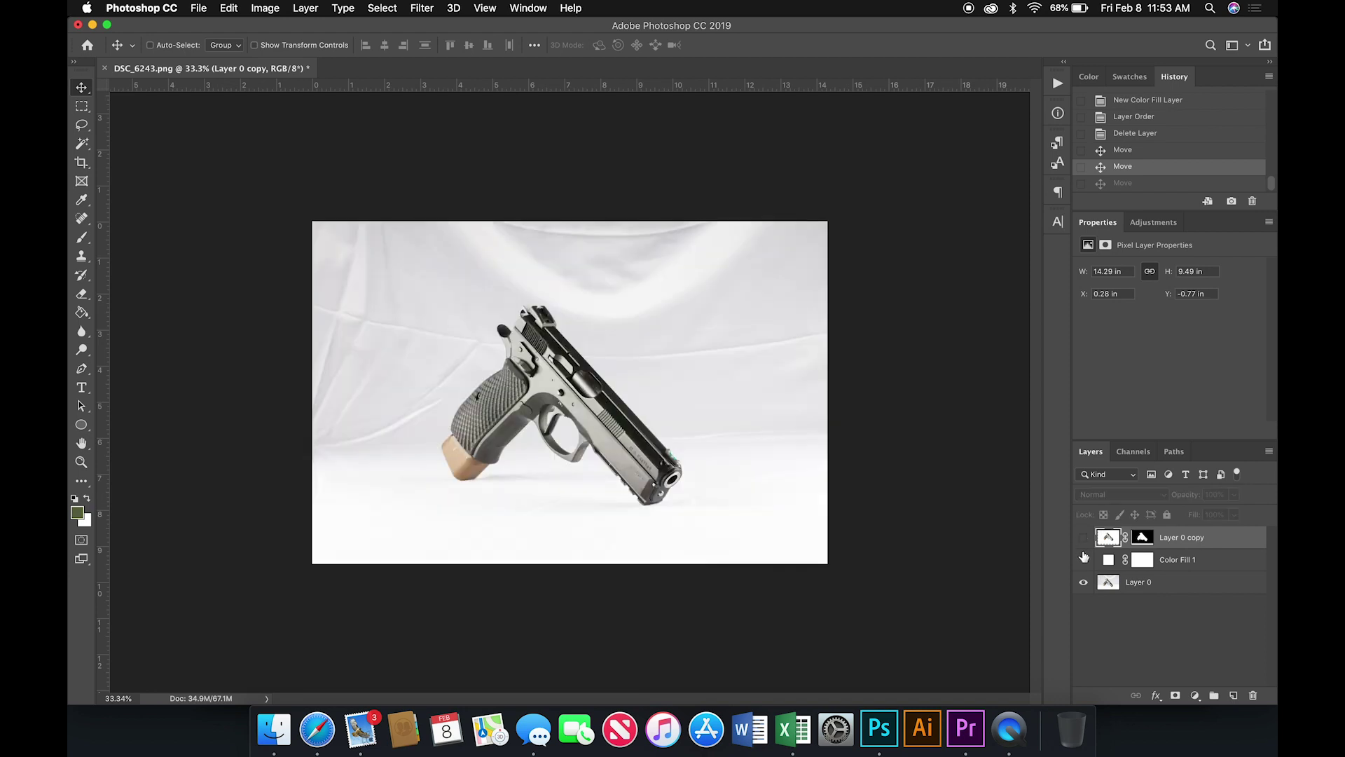
left_click(1084, 537)
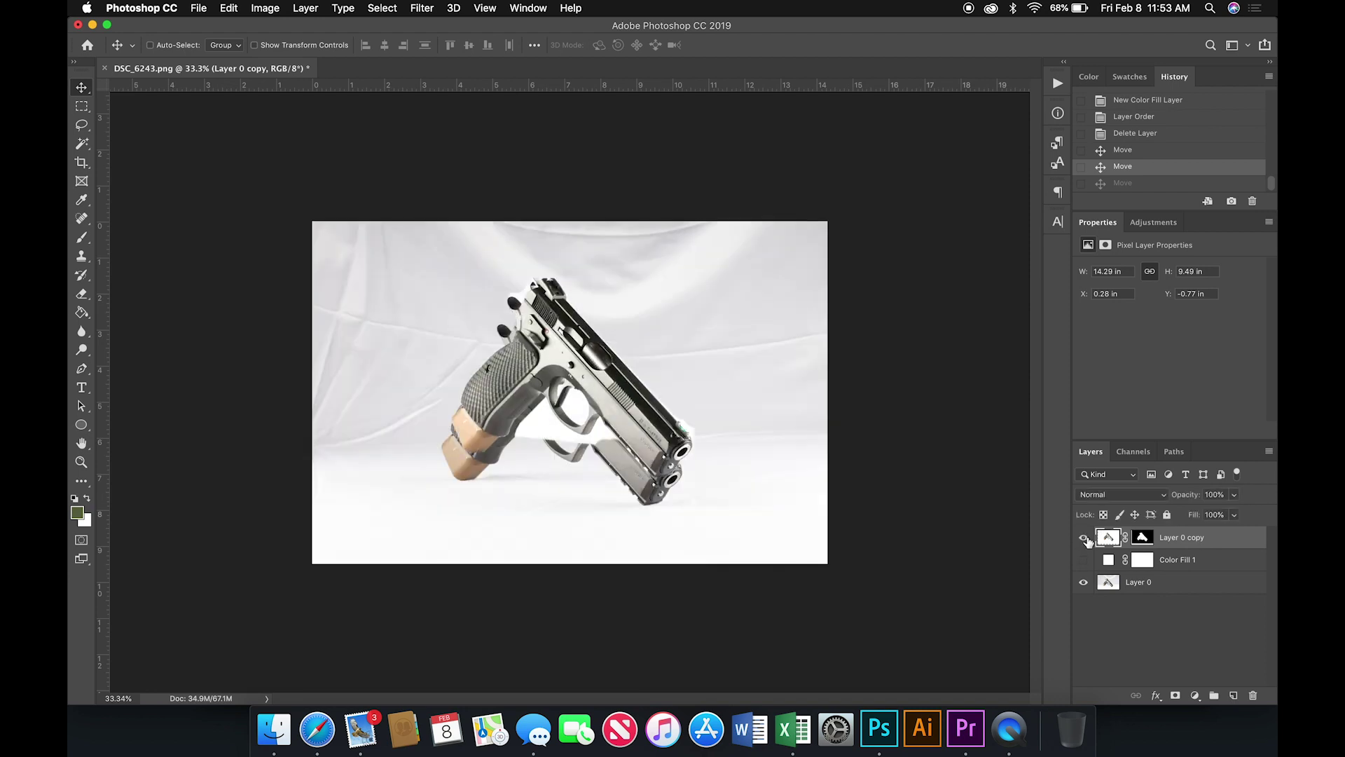
left_click(1084, 537)
left_click(1084, 560)
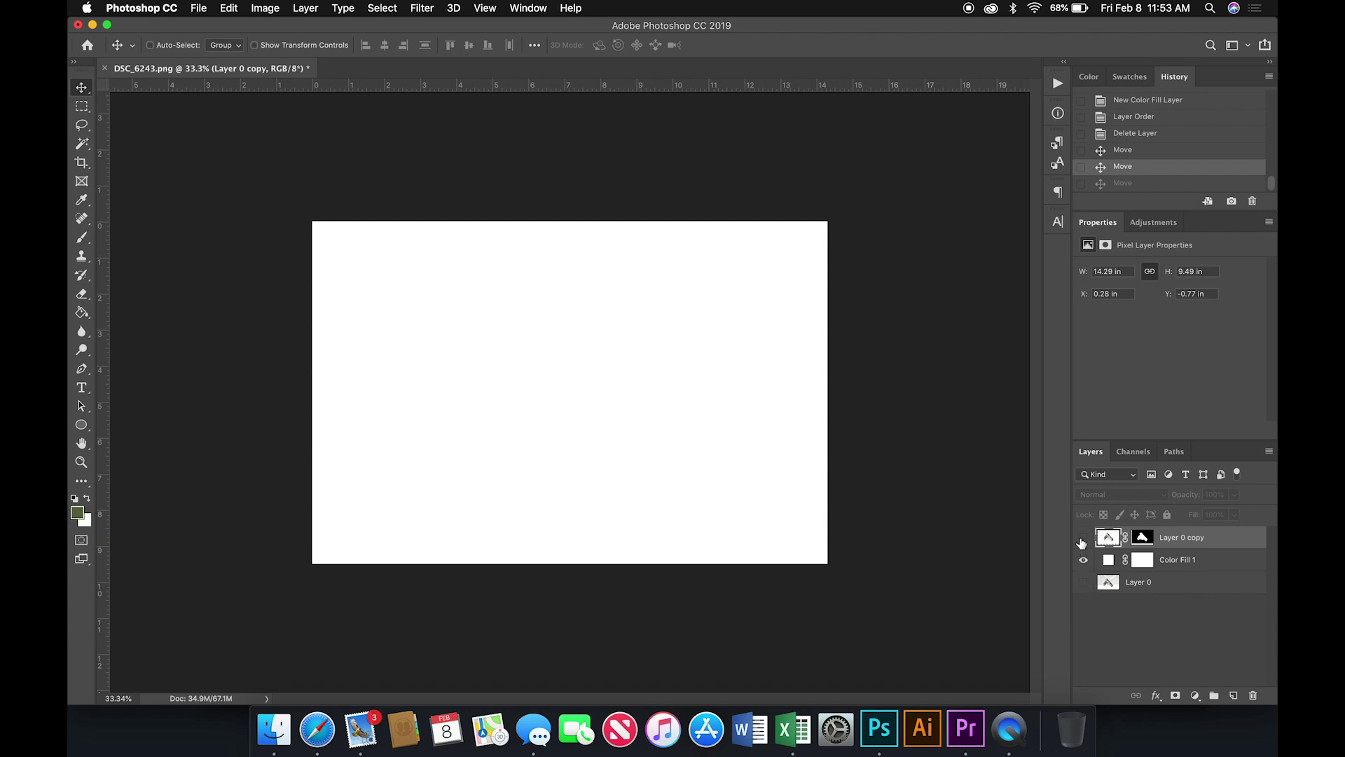
left_click(1083, 537)
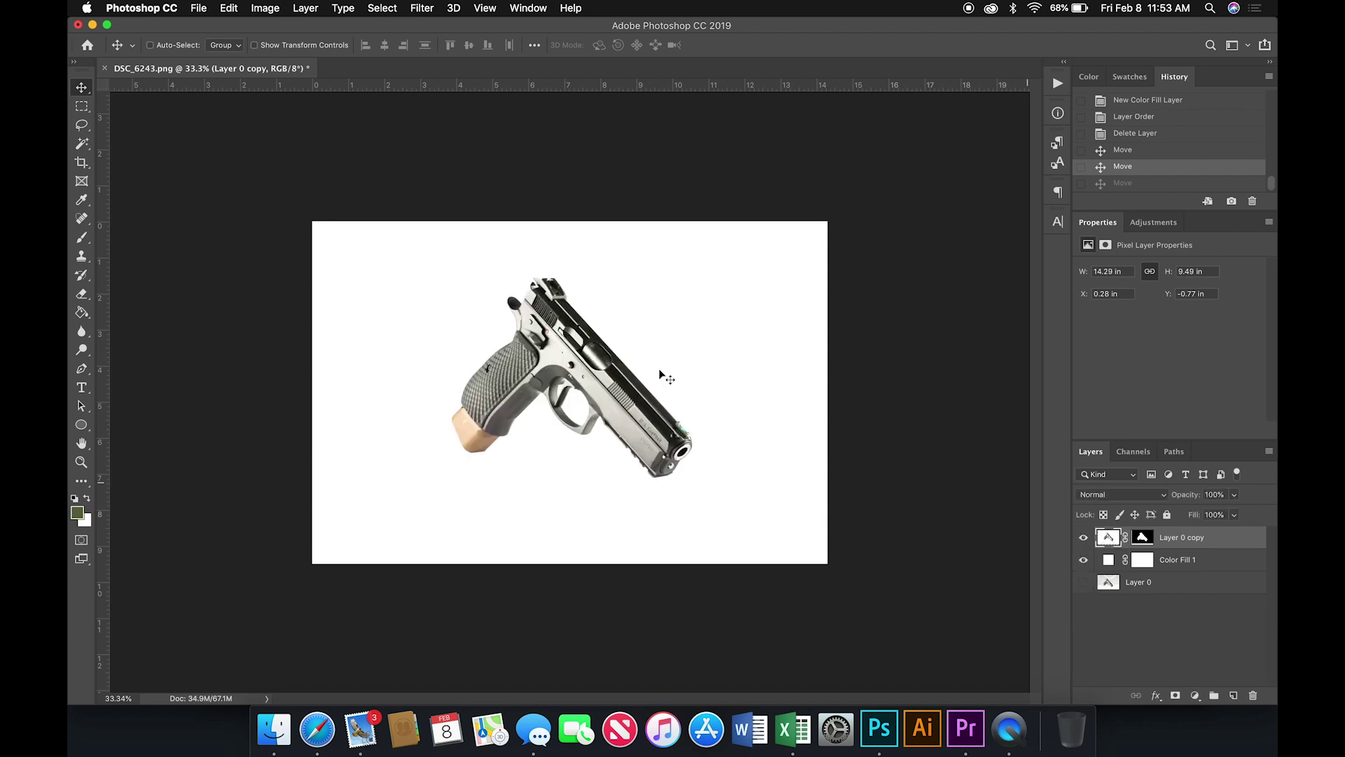
left_click_drag(585, 373, 596, 355)
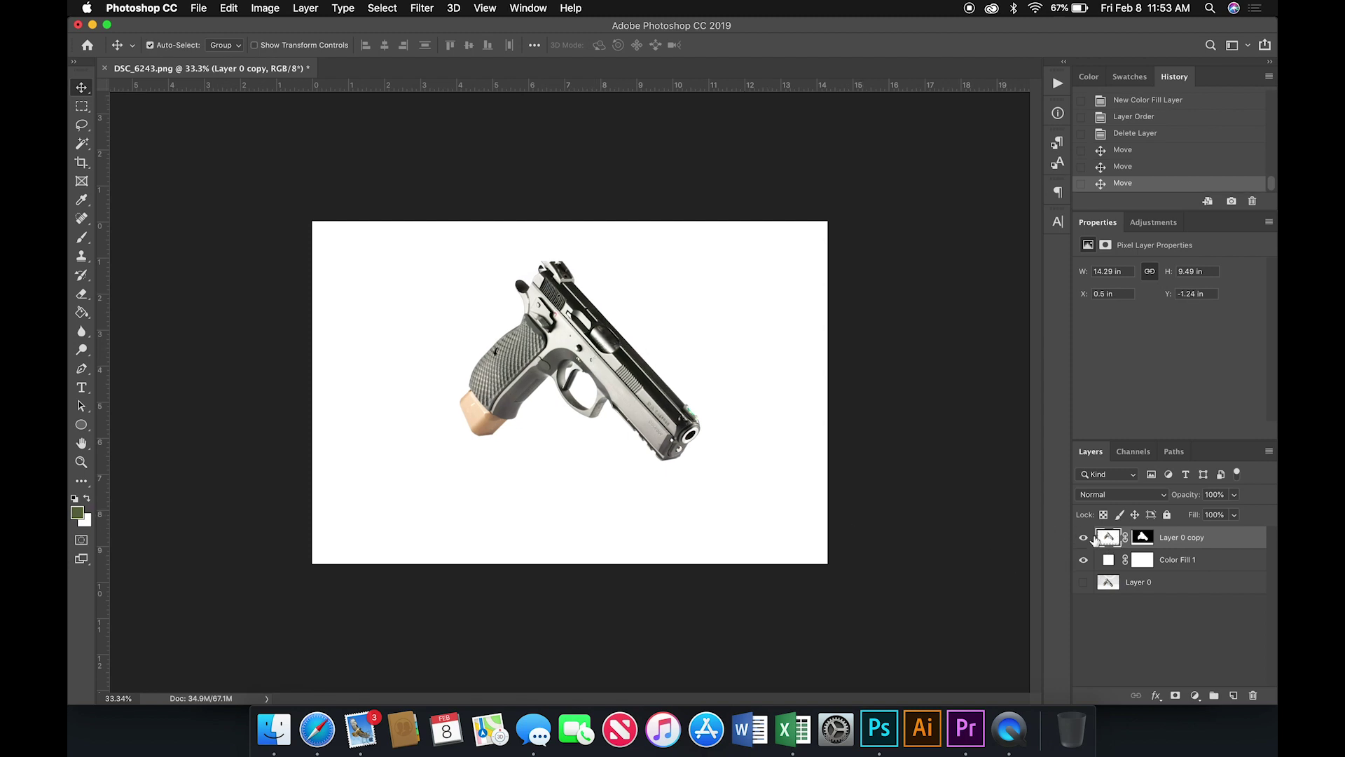
Duplicate Layer 0 copy with its mask, and flip the duplicate vertically
key("super+j")
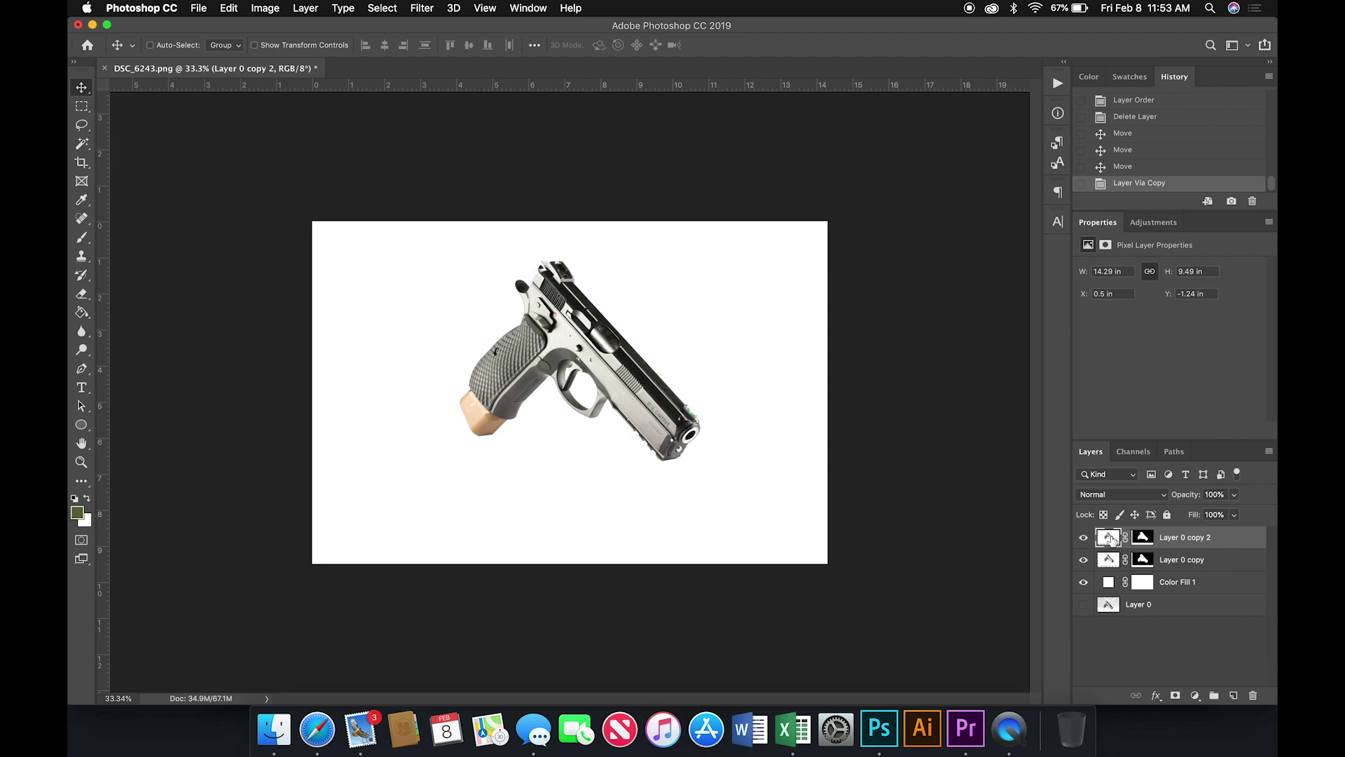
left_click(229, 9)
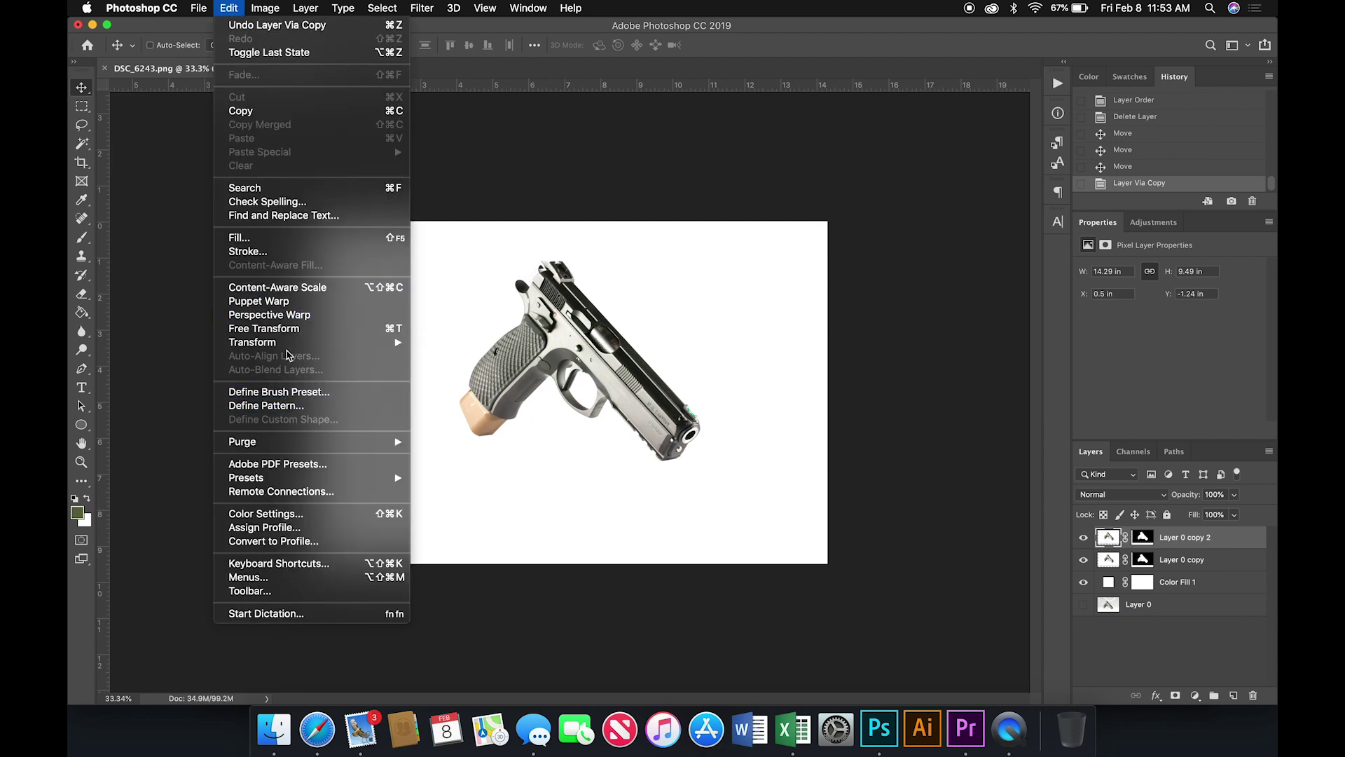
mouse_move(289, 348)
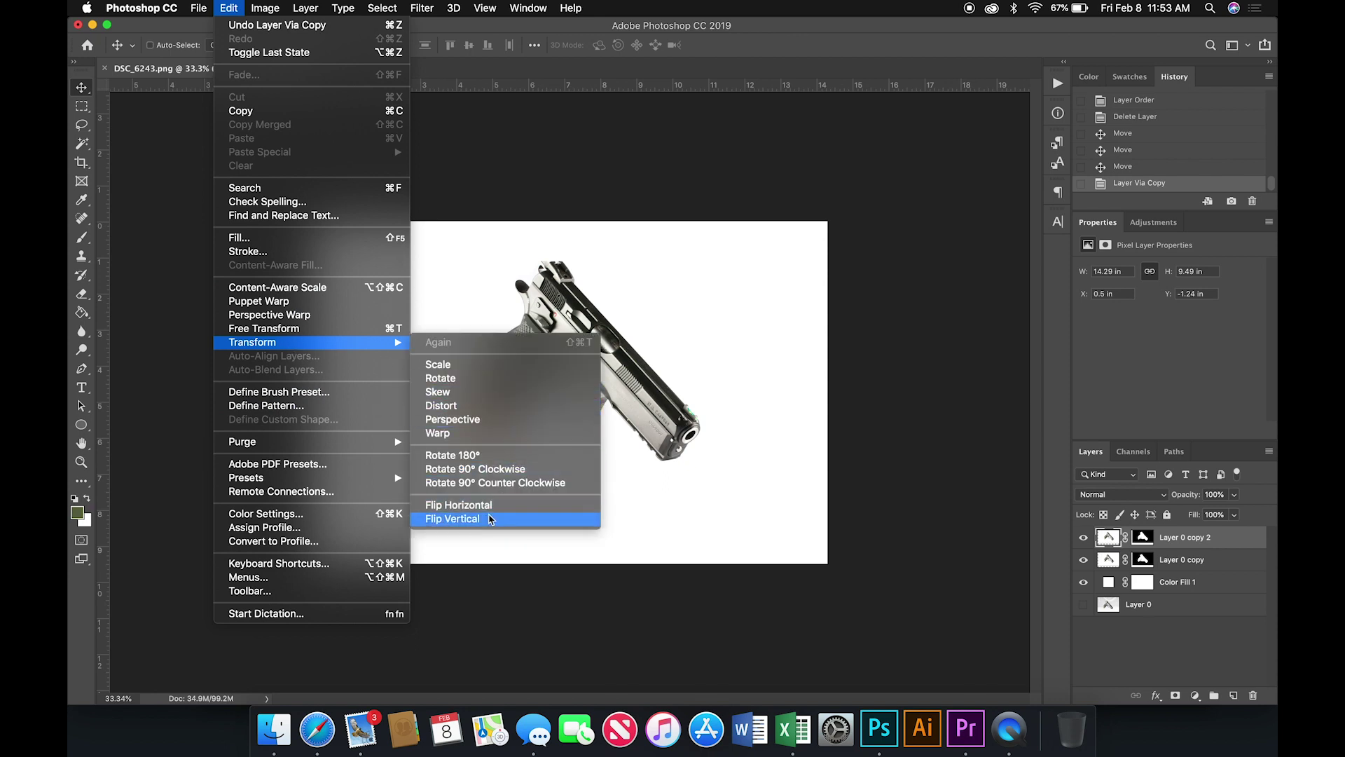
left_click(489, 519)
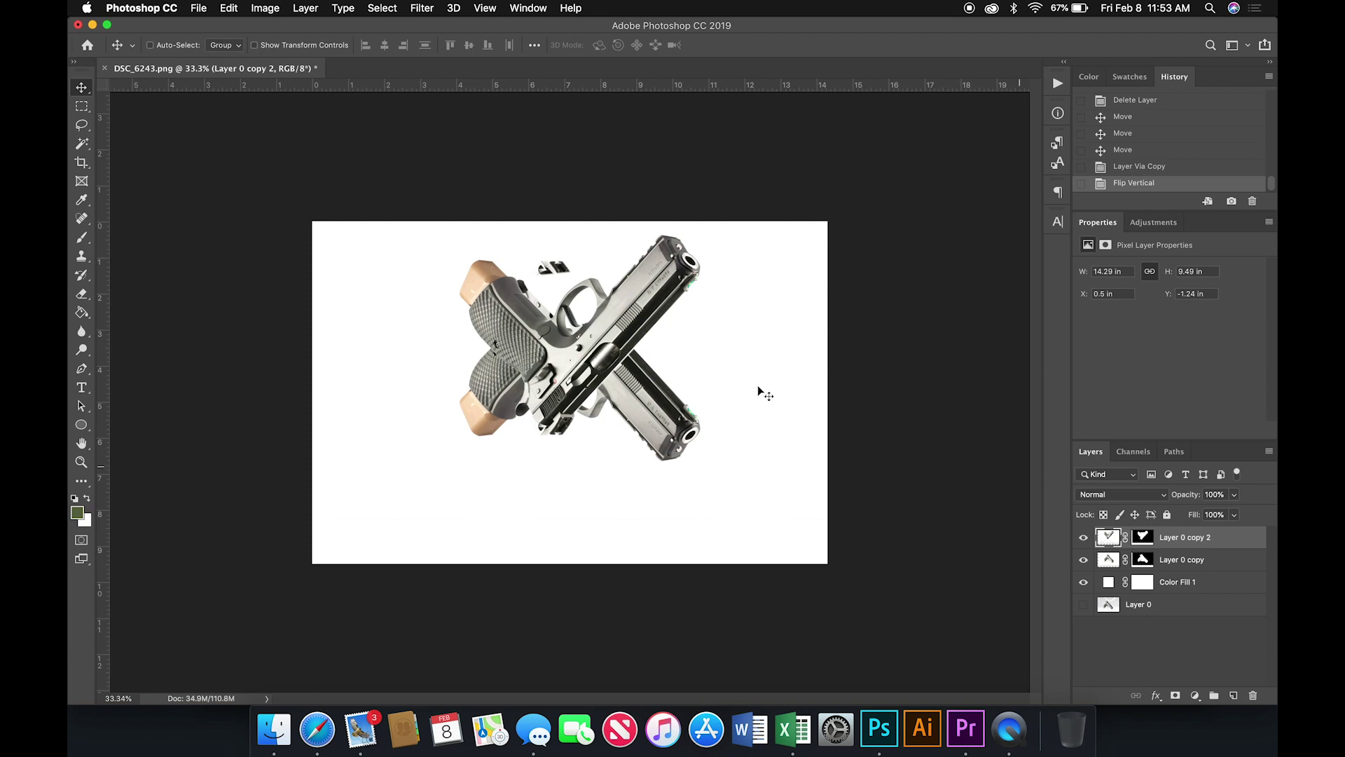
Set the flipped pistol copy to Multiply blending, and move it straight down below the upright pistol to about Y 5.37 in
left_click_drag(640, 289, 639, 373)
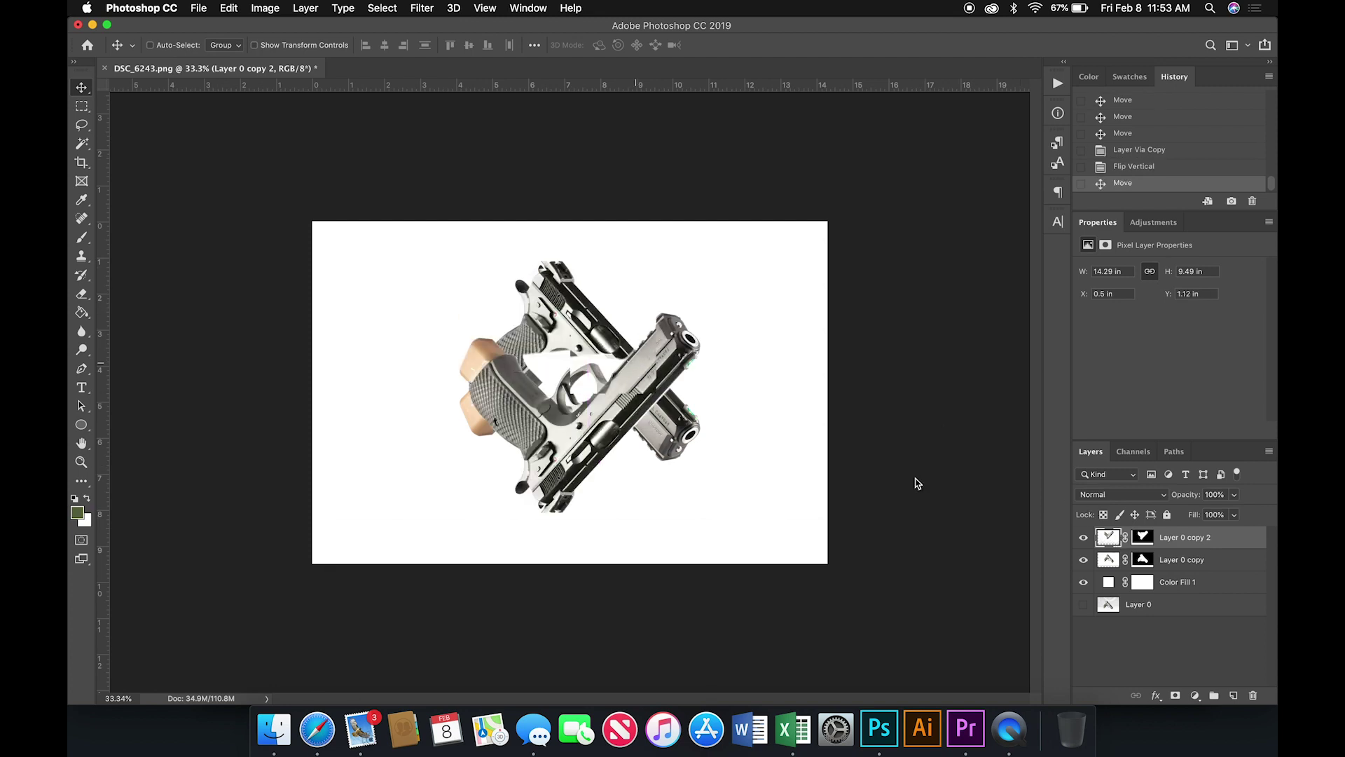
left_click(1135, 496)
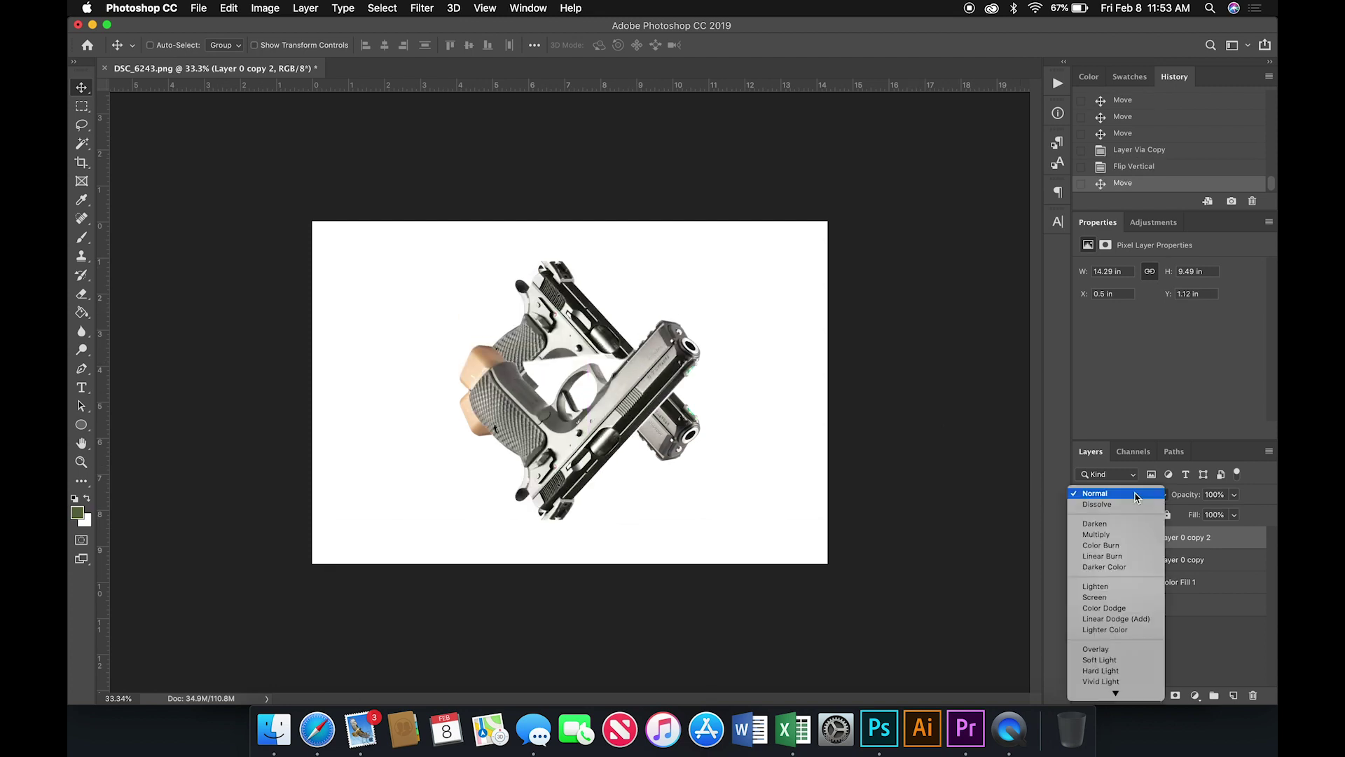
left_click(1112, 536)
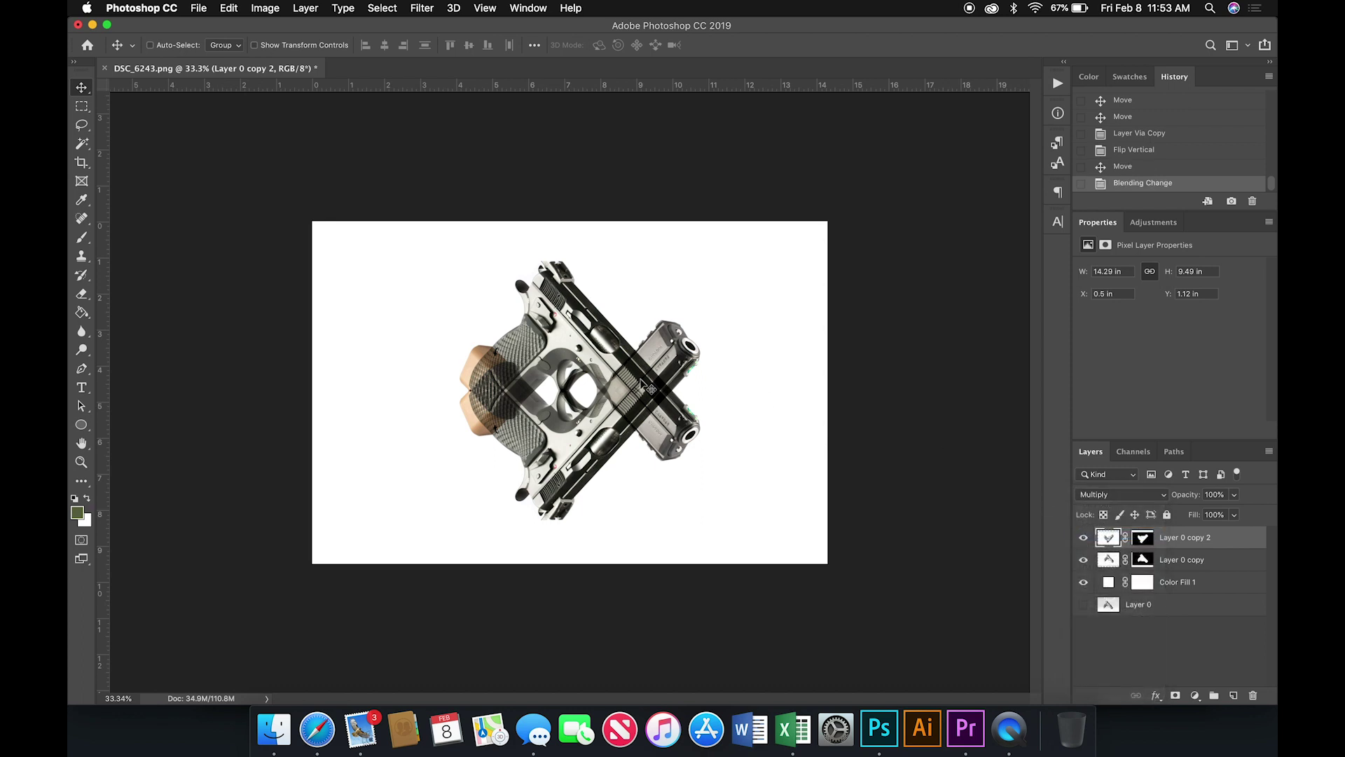
left_click_drag(639, 431, 636, 526)
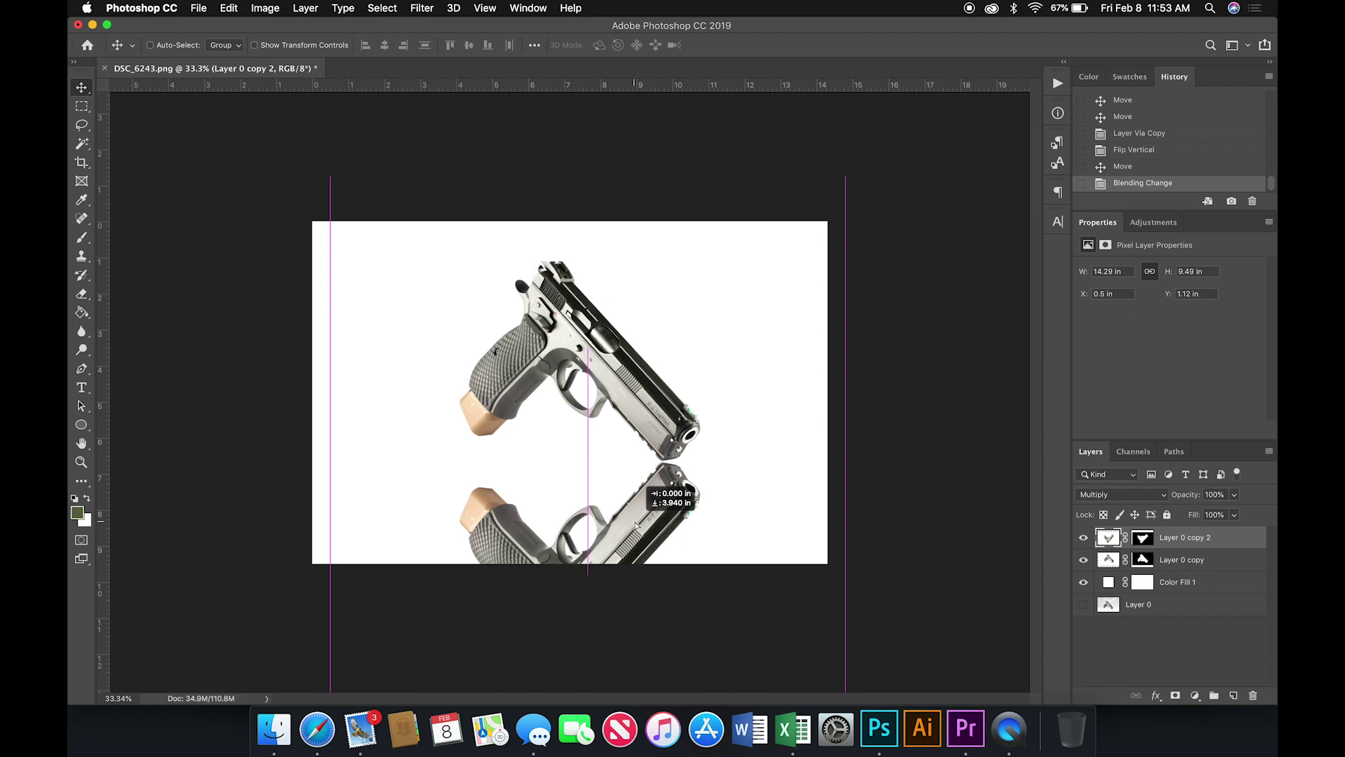
left_click_drag(636, 527, 690, 522)
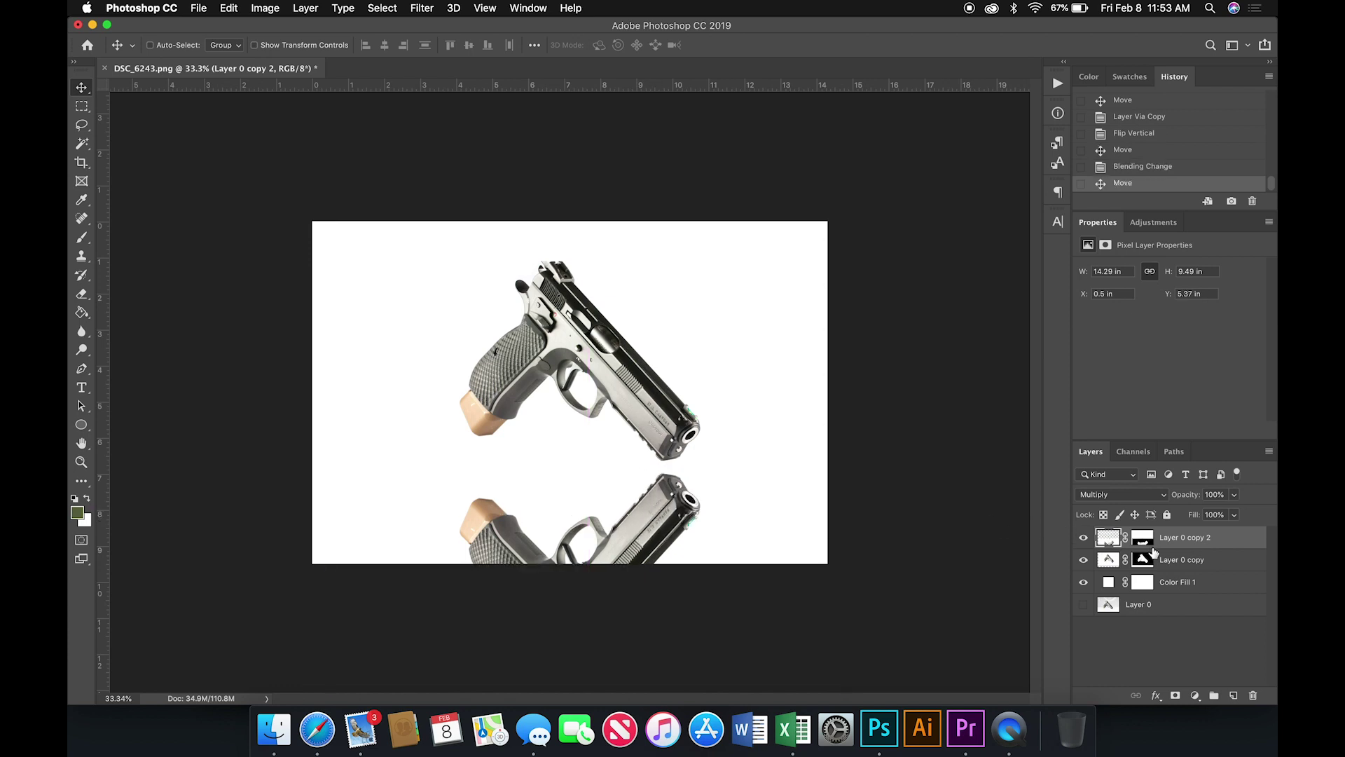
Move both pistol layers up together, and crop the canvas to about 9.5 in wide, extending it vertically to fit both pistols
left_click(1114, 560, "shift")
left_click_drag(641, 444, 638, 410)
key("c")
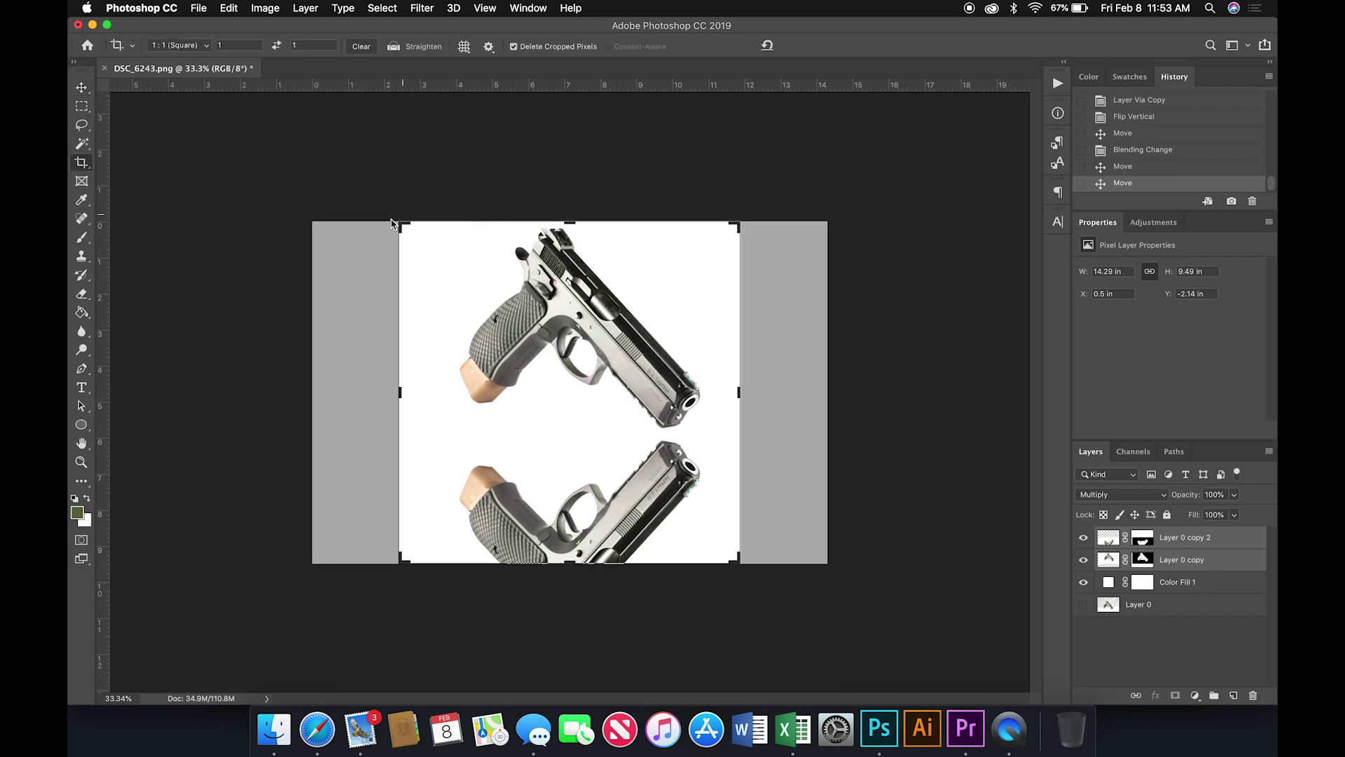
left_click(361, 47)
left_click_drag(571, 564, 571, 608)
left_click_drag(571, 175, 571, 163)
left_click(816, 45)
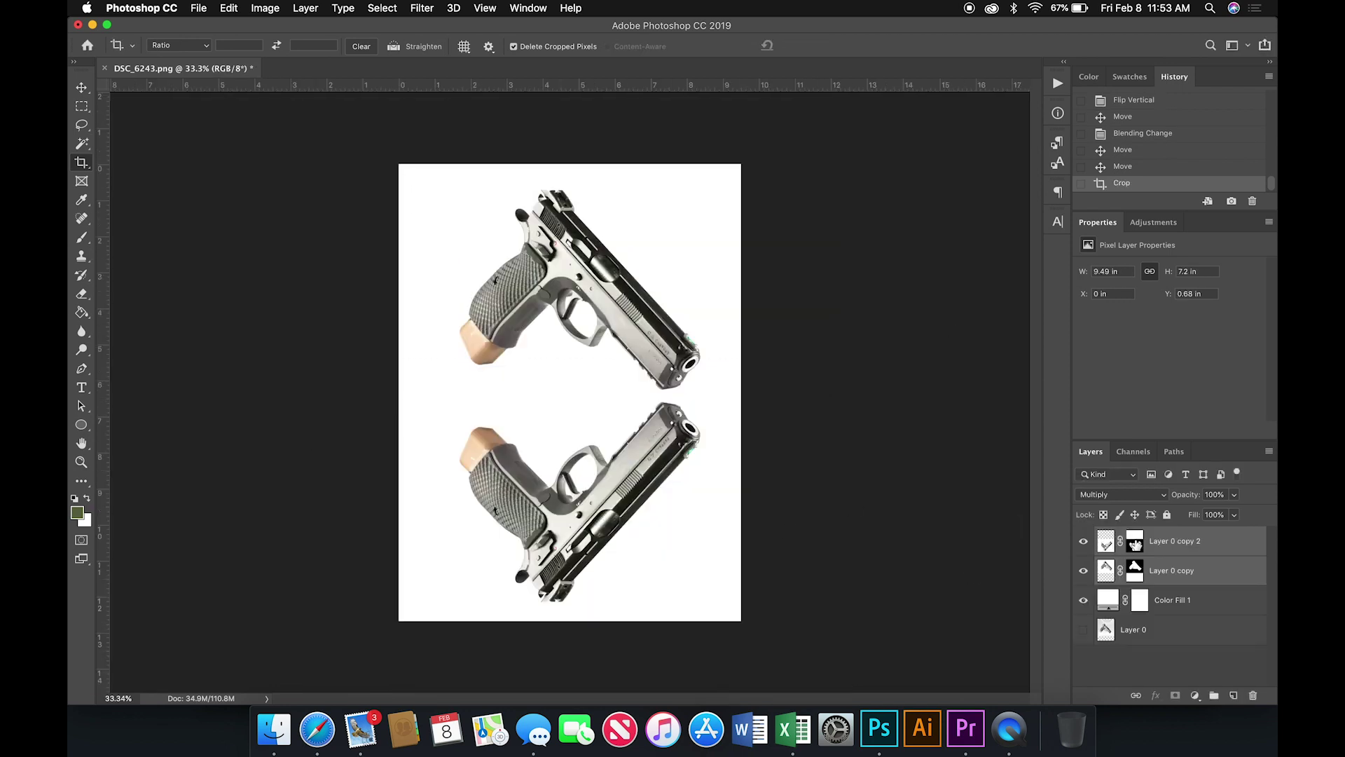
Lower the opacity of the flipped pistol layer, Layer 0 copy 2, to 29%
left_click(1120, 541)
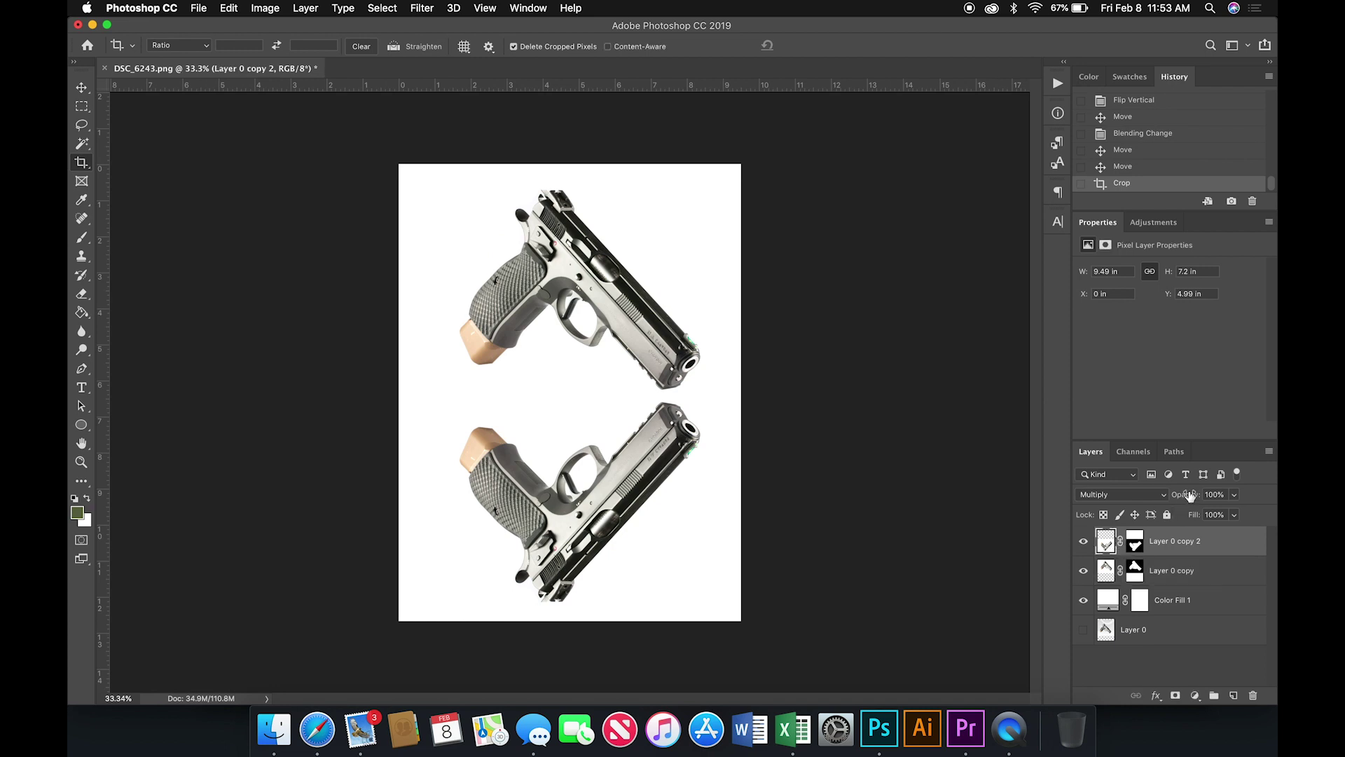
left_click_drag(1186, 495, 1138, 496)
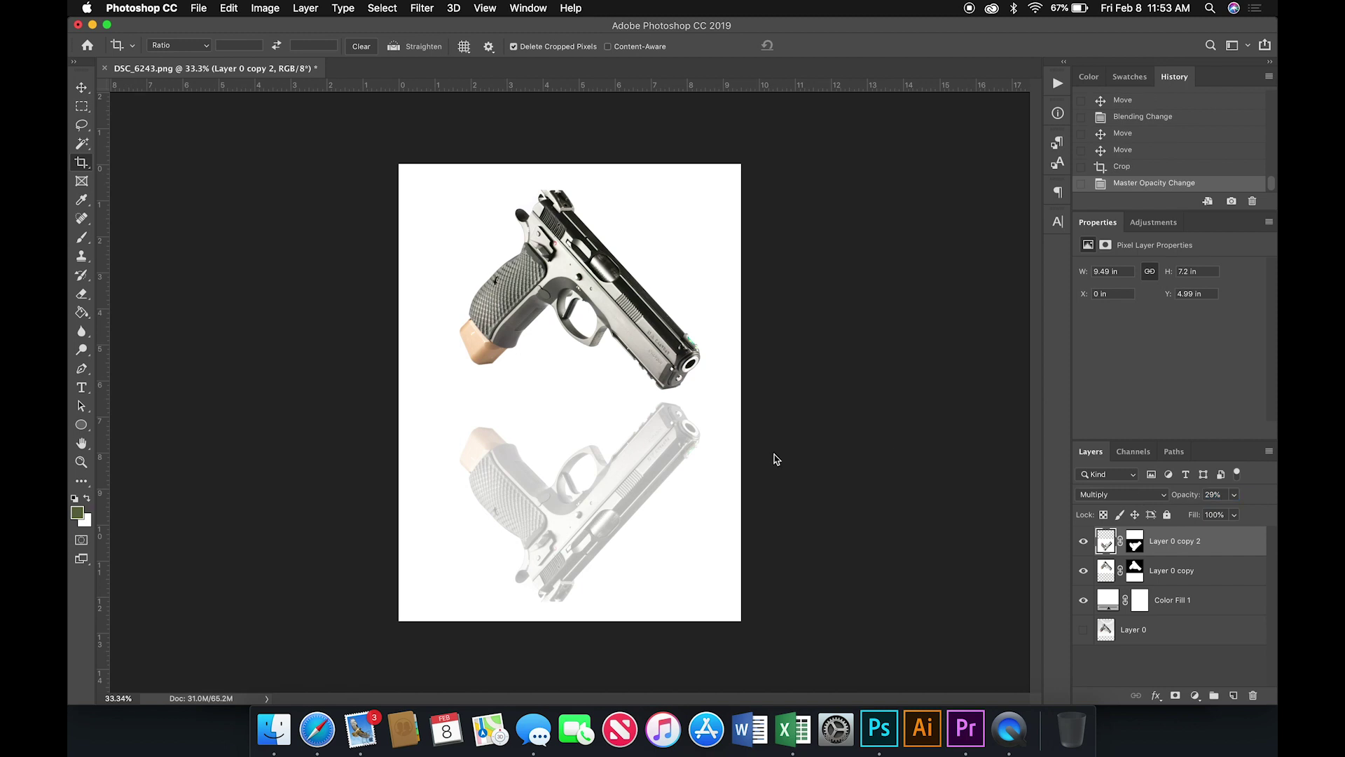
Draw a 7093 by 2524 px rectangle shape across the middle and lower canvas with black fill and no stroke
left_click(81, 425)
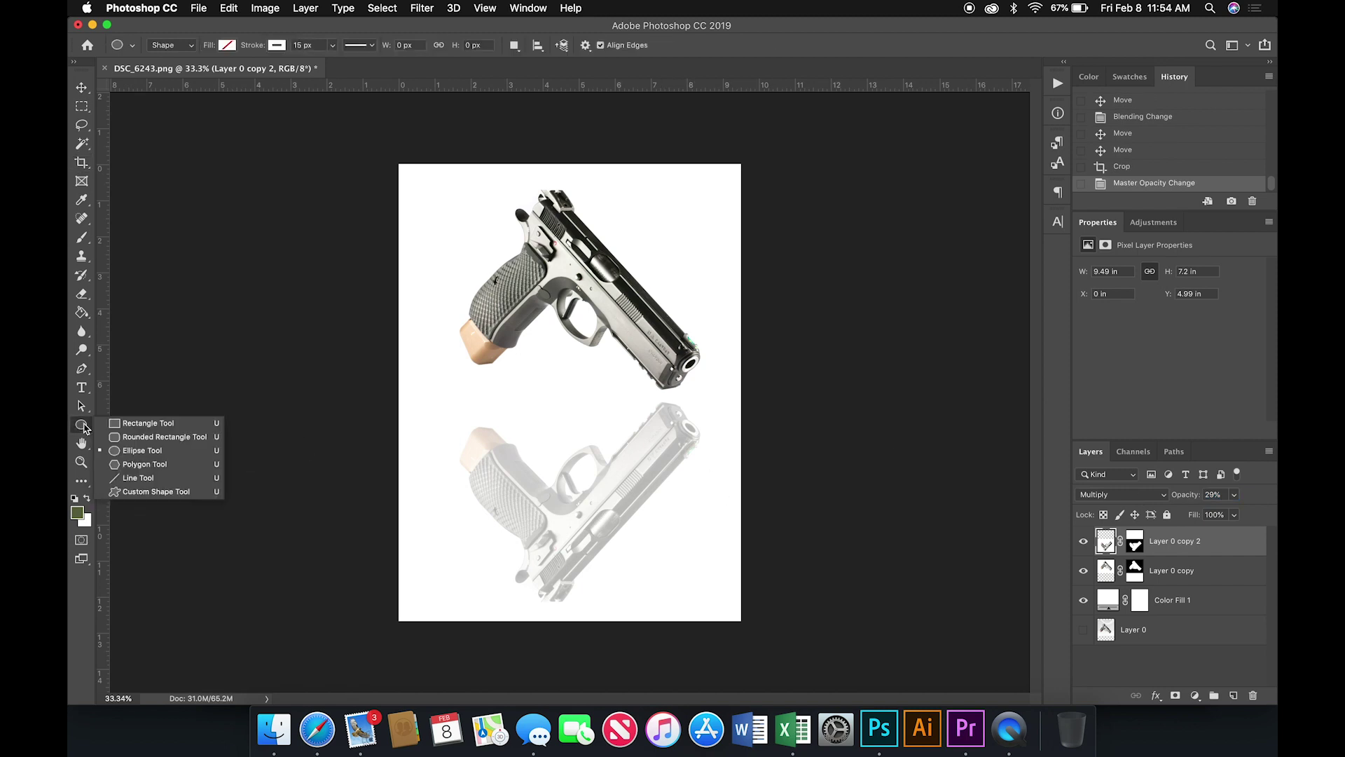
left_click(140, 424)
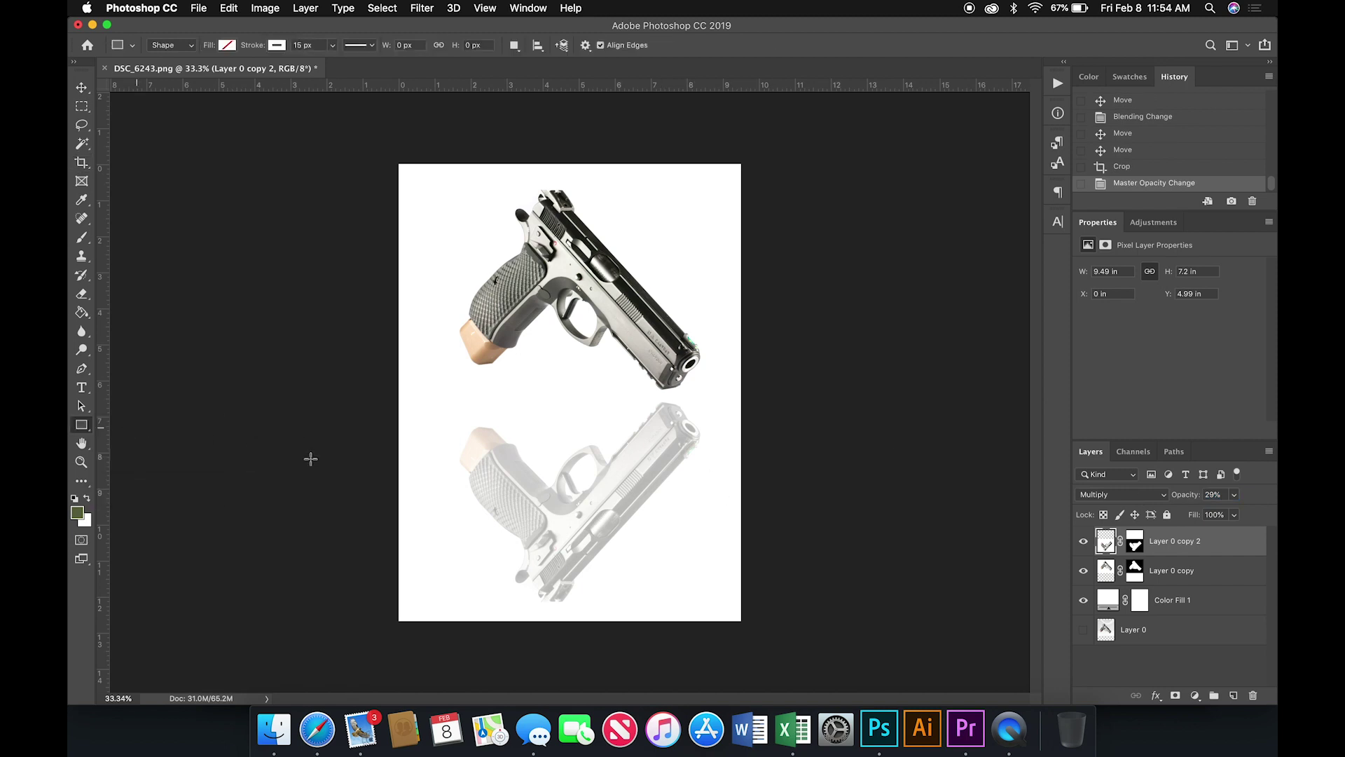
left_click_drag(357, 438, 782, 589)
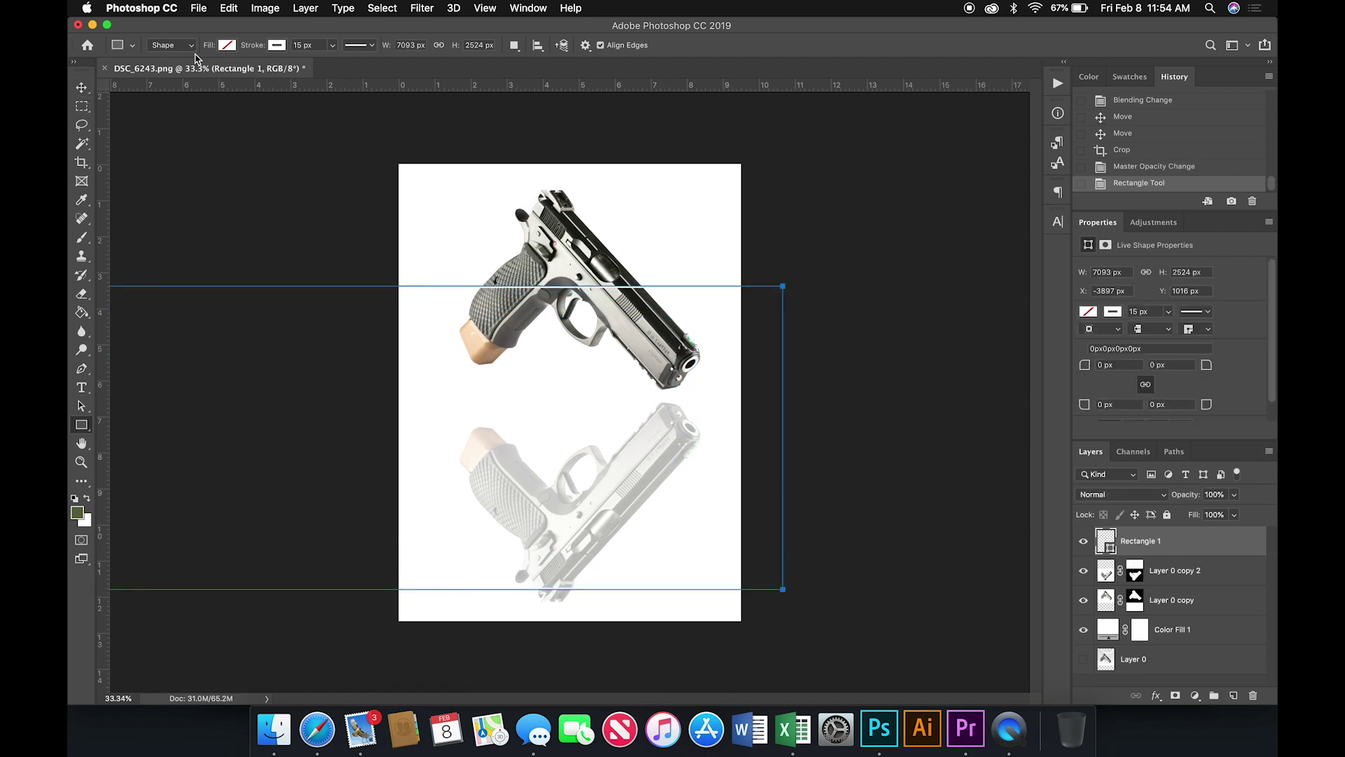
left_click(225, 45)
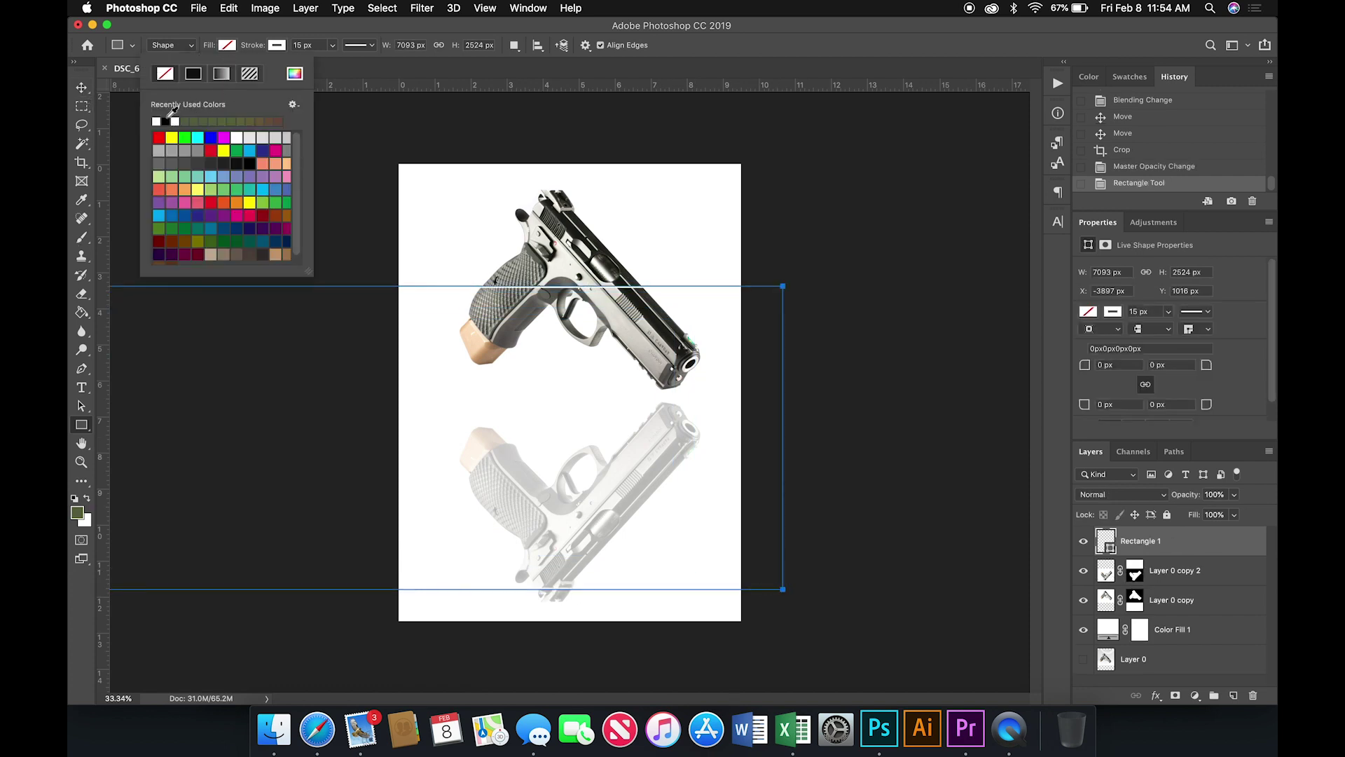
left_click(166, 119)
left_click(277, 46)
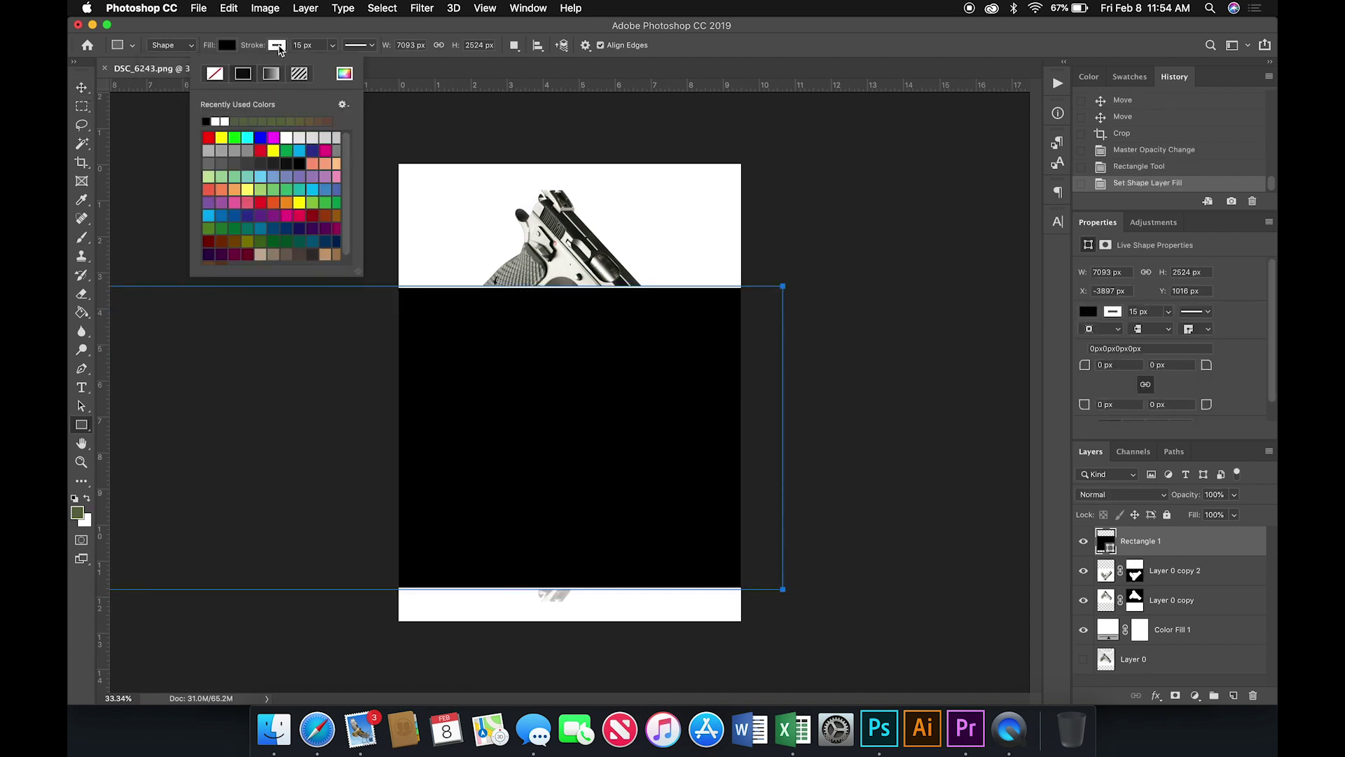
left_click(215, 74)
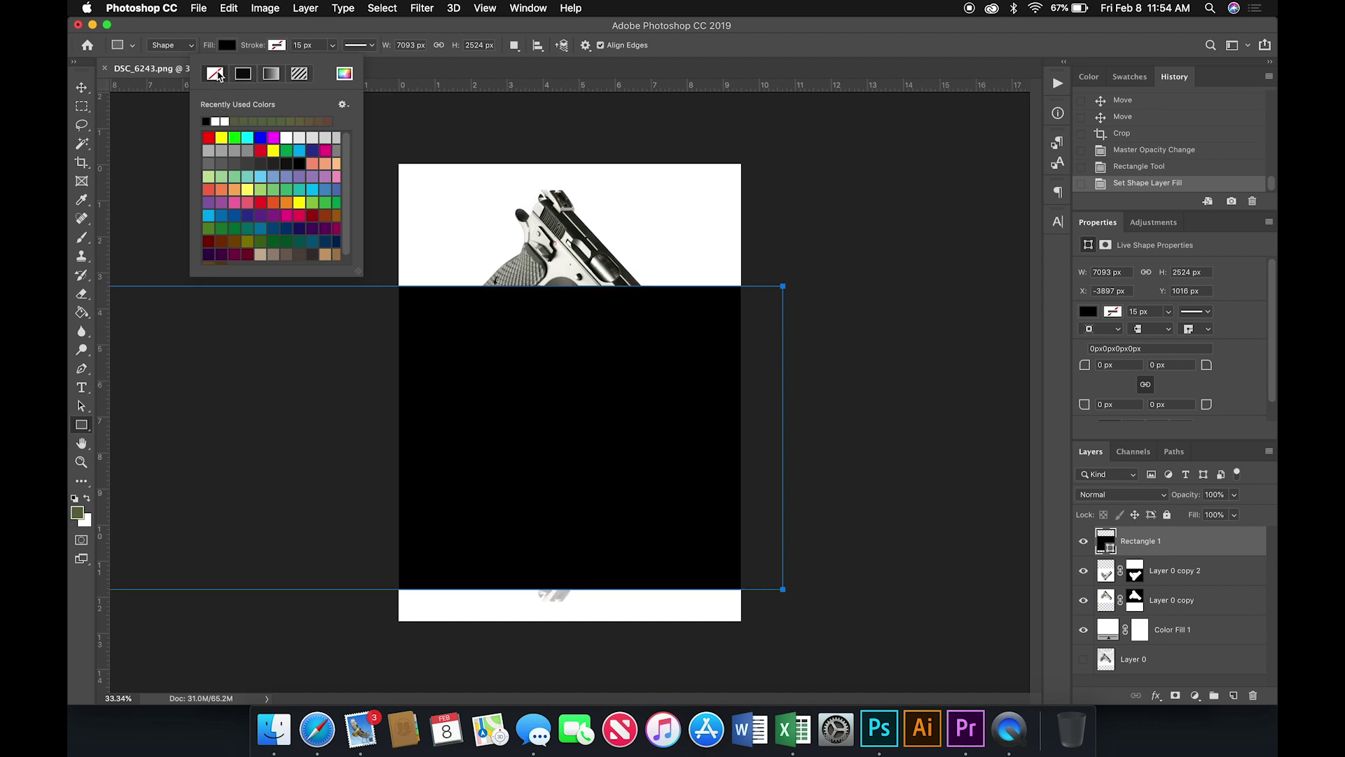
Move the black rectangle down over the reflection area to Y 1739 px and lower its opacity to 4%
left_click(82, 88)
mouse_move(535, 465)
left_mouse_down()
mouse_move(546, 490)
mouse_move(569, 490)
mouse_move(570, 465)
left_mouse_up()
left_click_drag(1191, 495, 1124, 497)
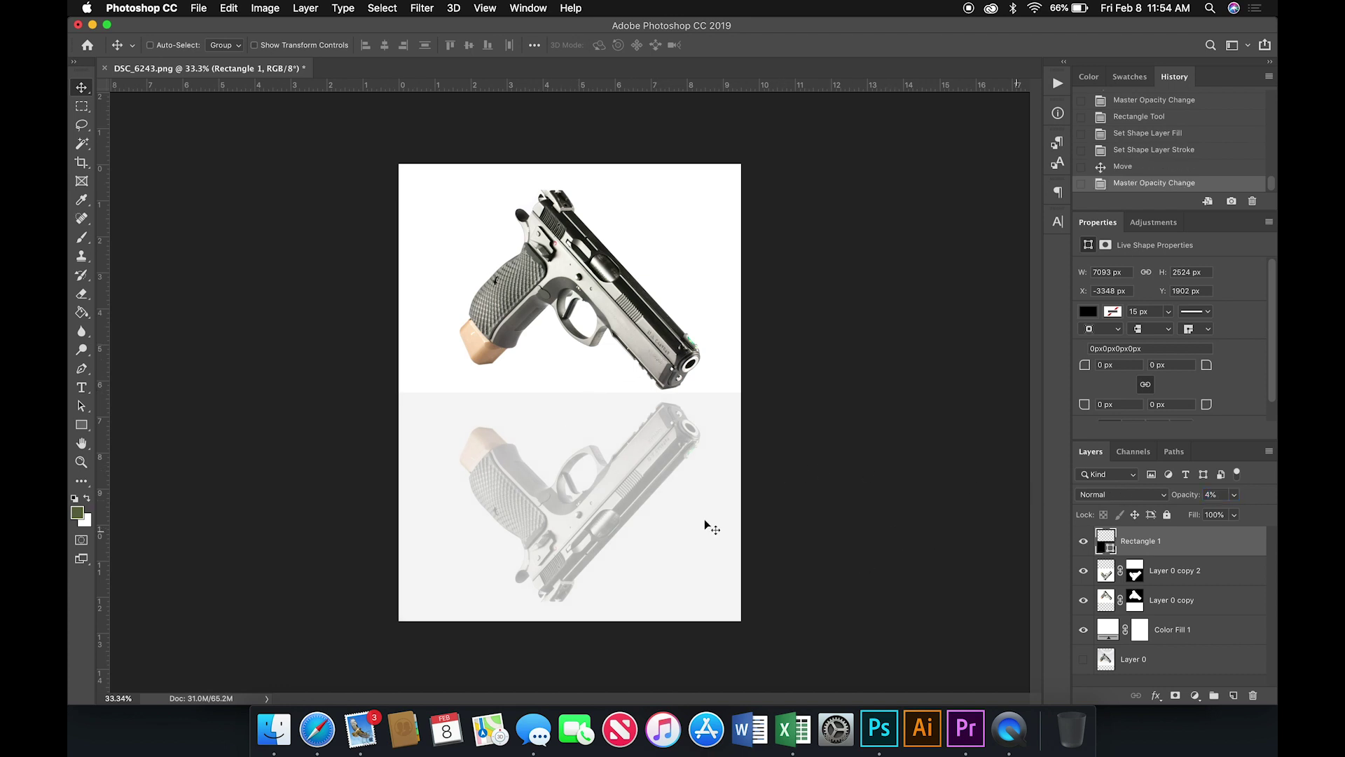
left_click_drag(712, 505, 711, 479)
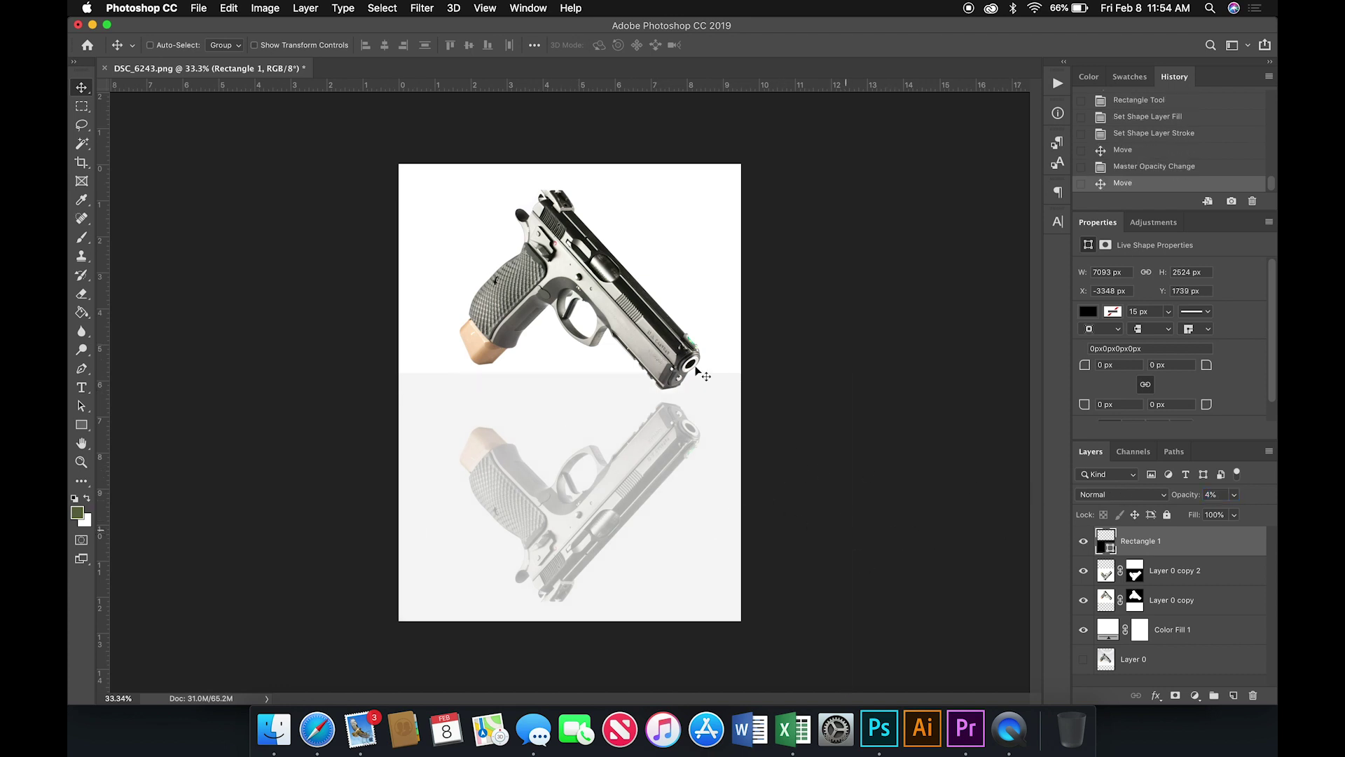
left_click_drag(704, 393, 704, 394)
Add a layer mask to Rectangle 1 and paint black on it around the upright pistol's muzzle
left_click(1176, 695)
left_click(79, 243)
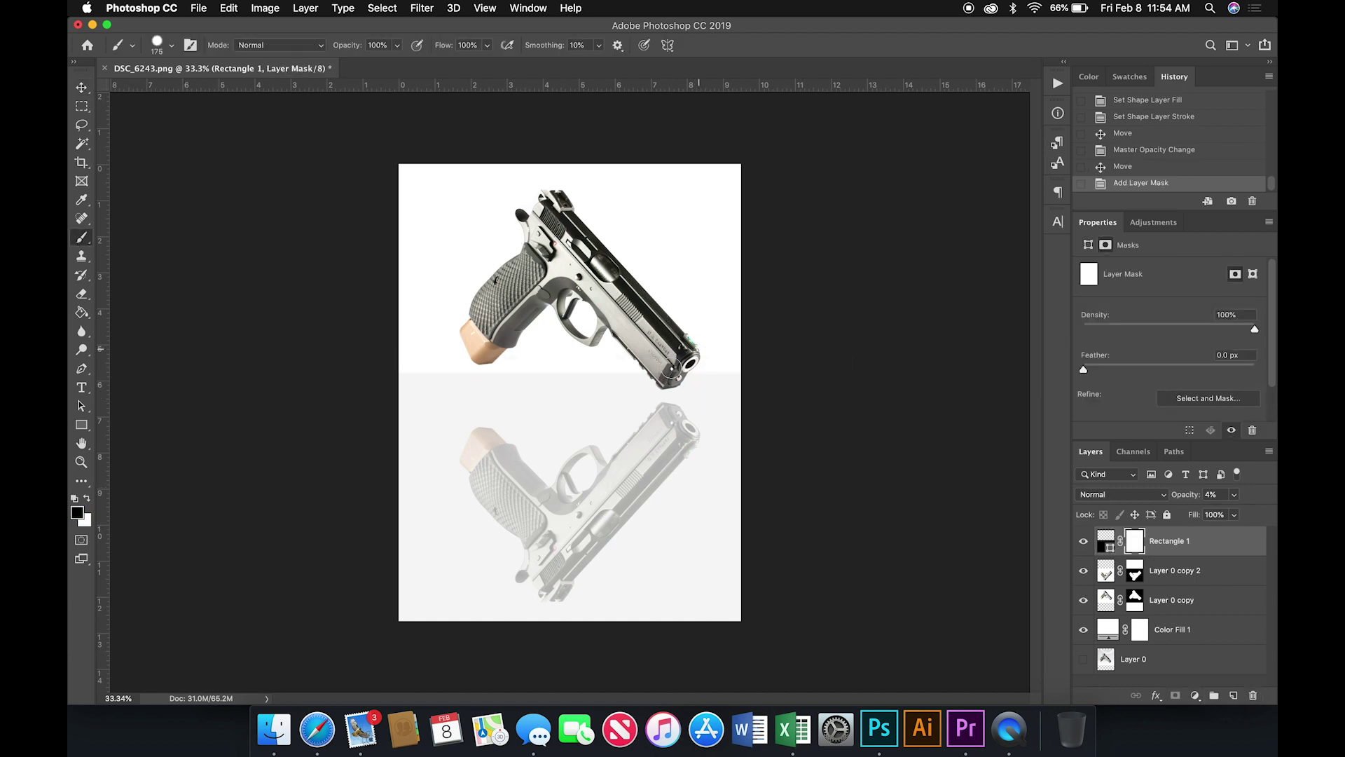
left_click(671, 370)
left_click(669, 373)
left_click(669, 377)
left_click(667, 376)
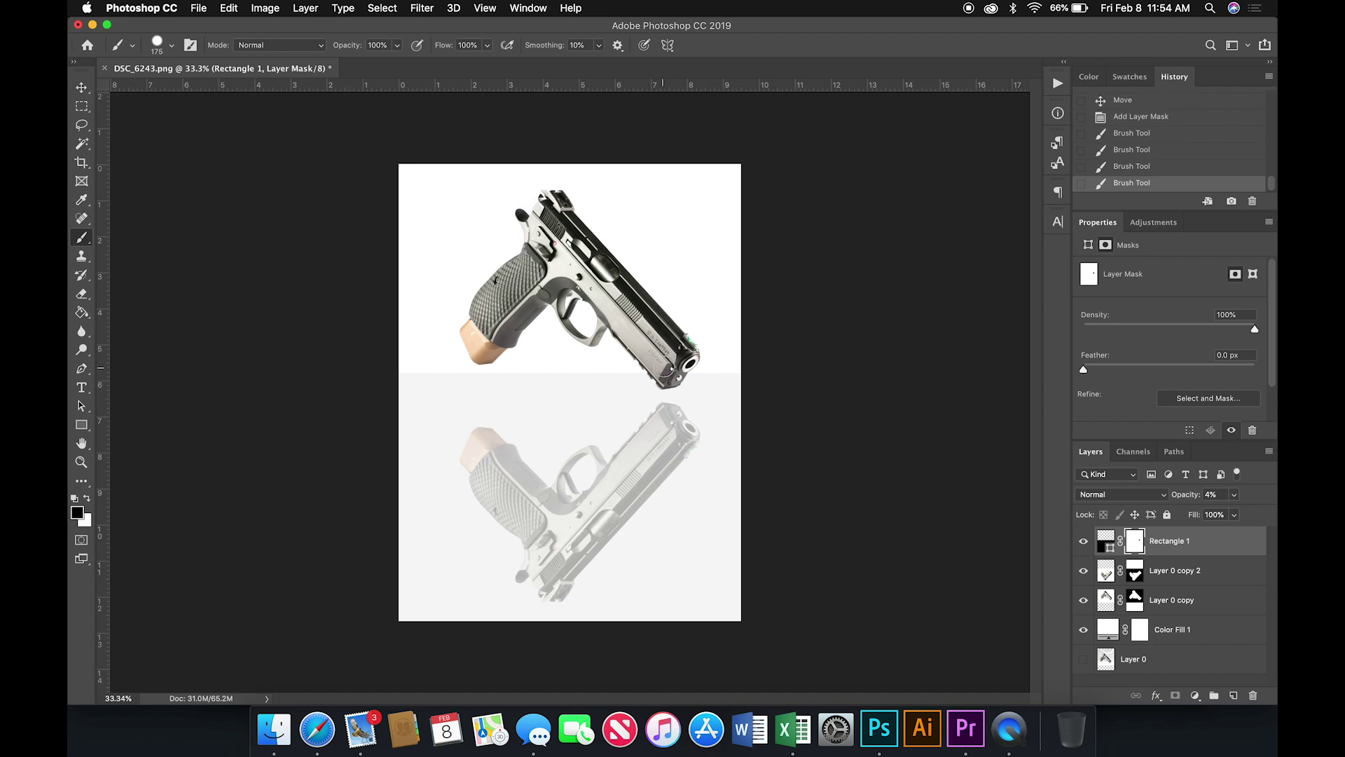
left_click(672, 364)
Move Rectangle 1 below Layer 0 copy in the layer stack and hide it
left_click_drag(1103, 545, 1105, 608)
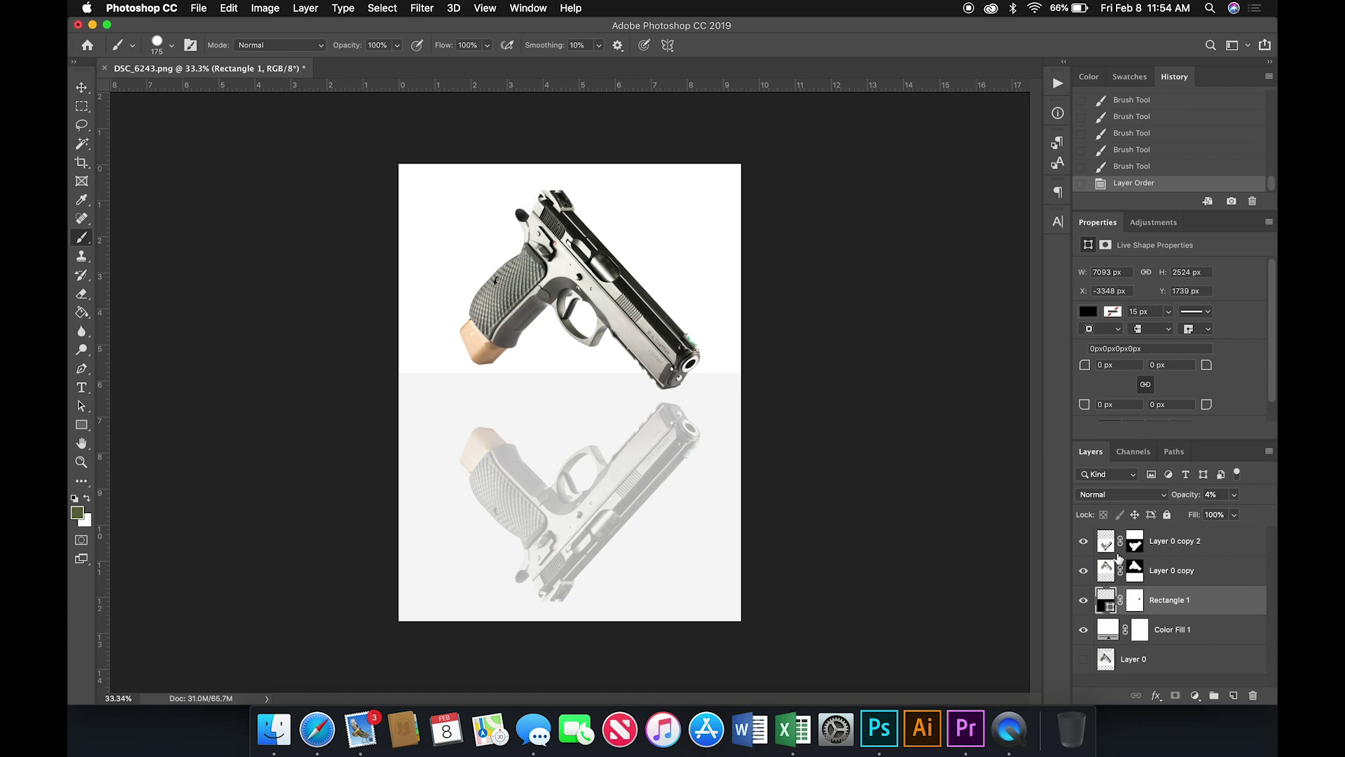
left_click(1134, 599)
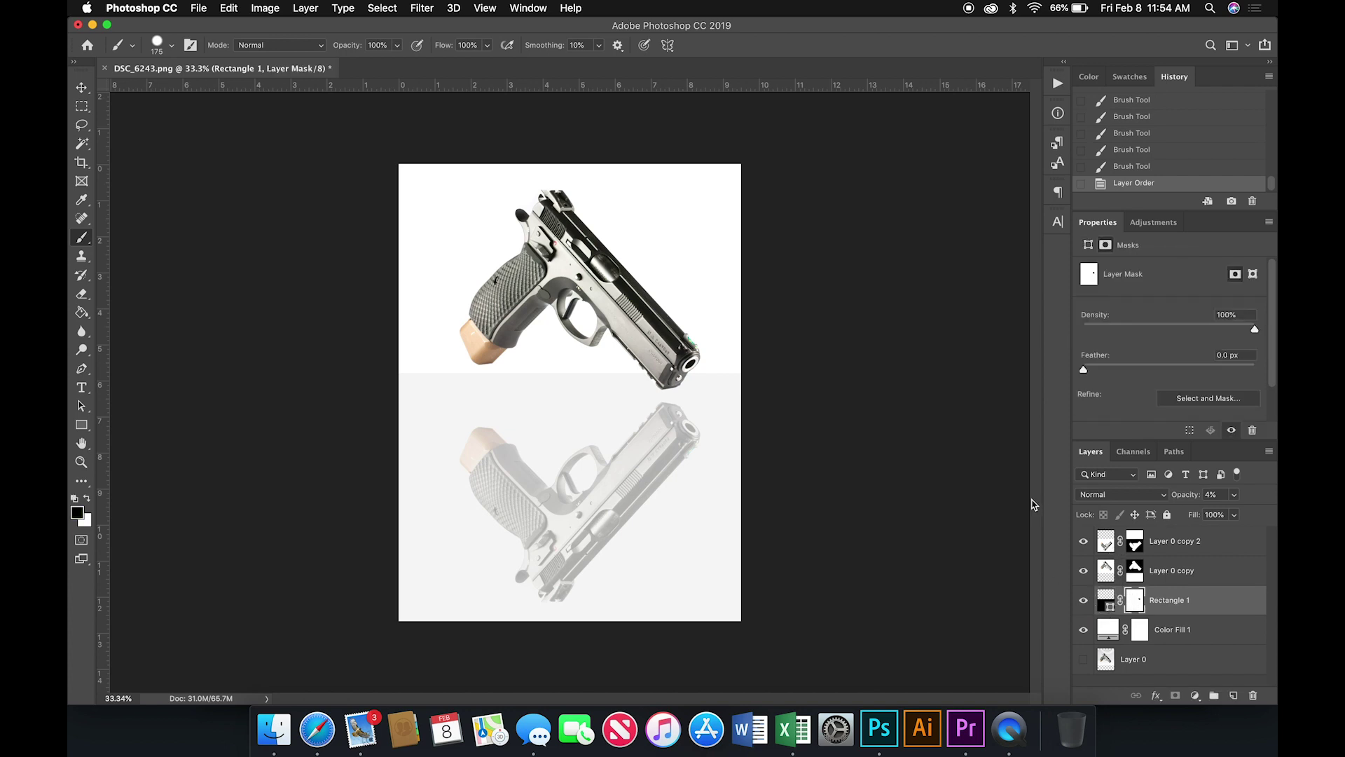
scroll(823, 506, "down", 1)
scroll(822, 506, "down", 3)
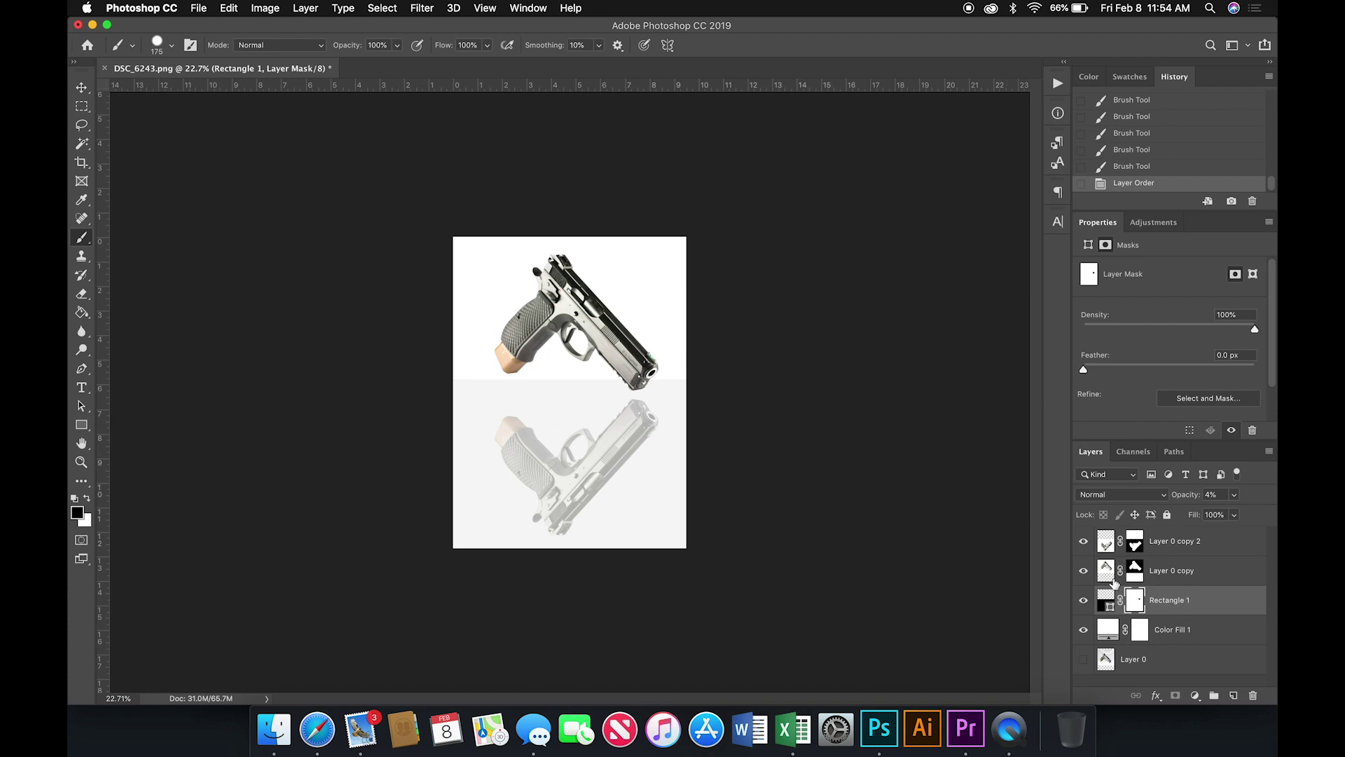
left_click(1085, 600)
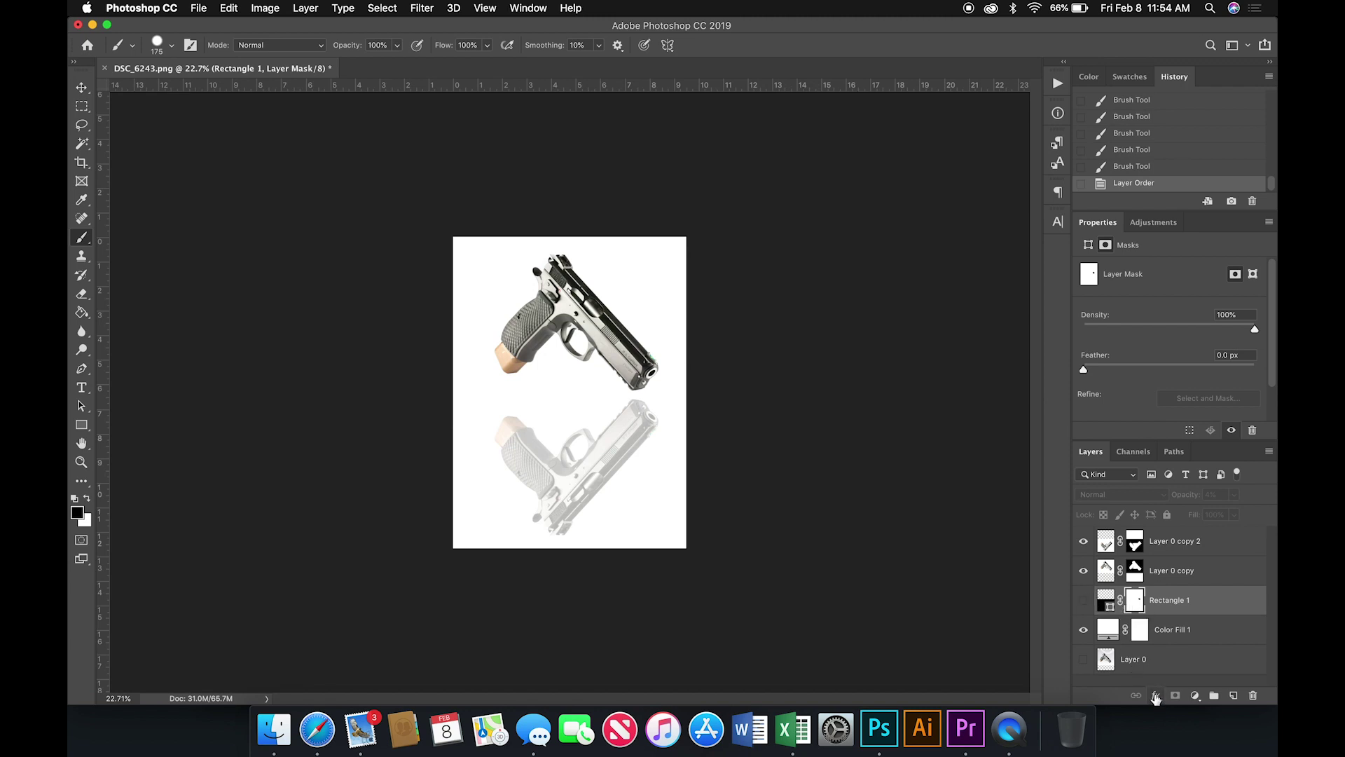
Duplicate Color Fill 1 and give the copy a black-to-transparent linear Gradient Overlay at 62% opacity, 90° angle and 127% scale
left_click(1108, 634)
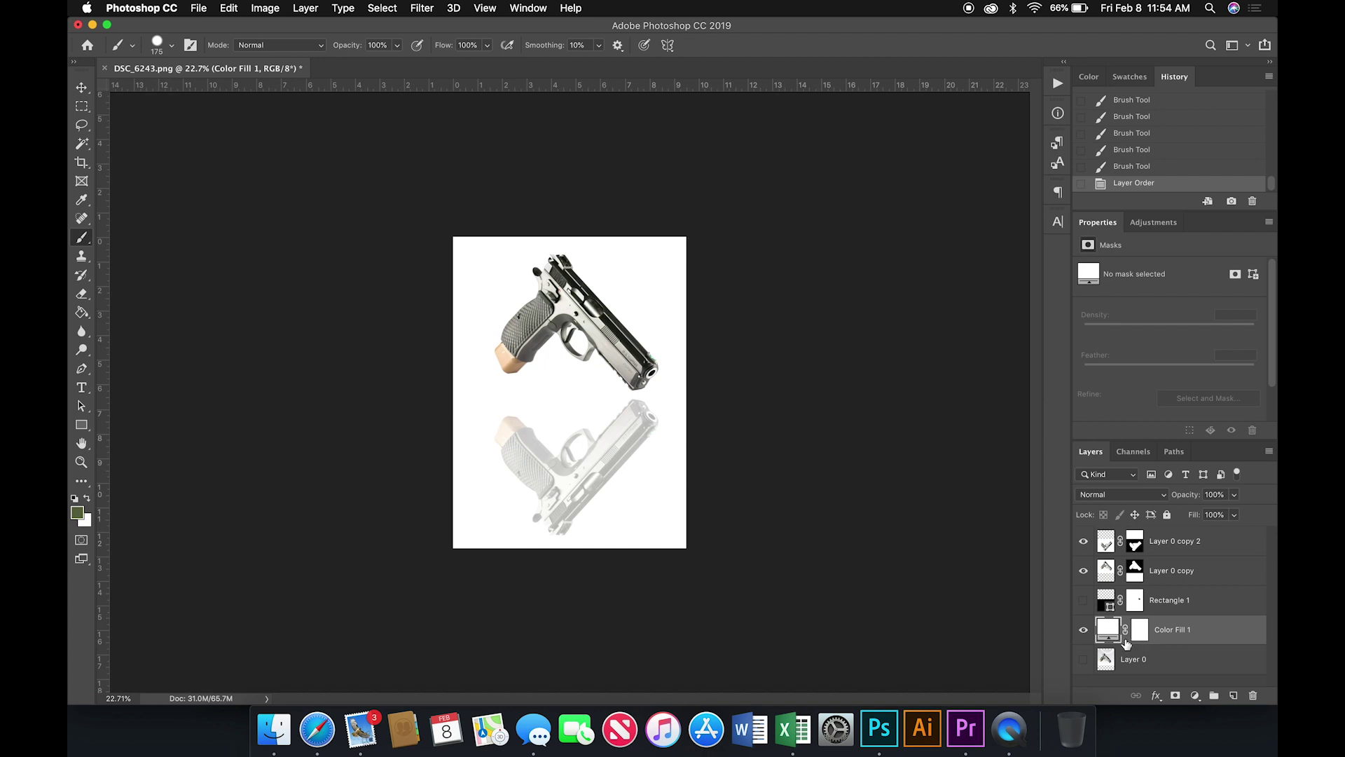
key("super+j")
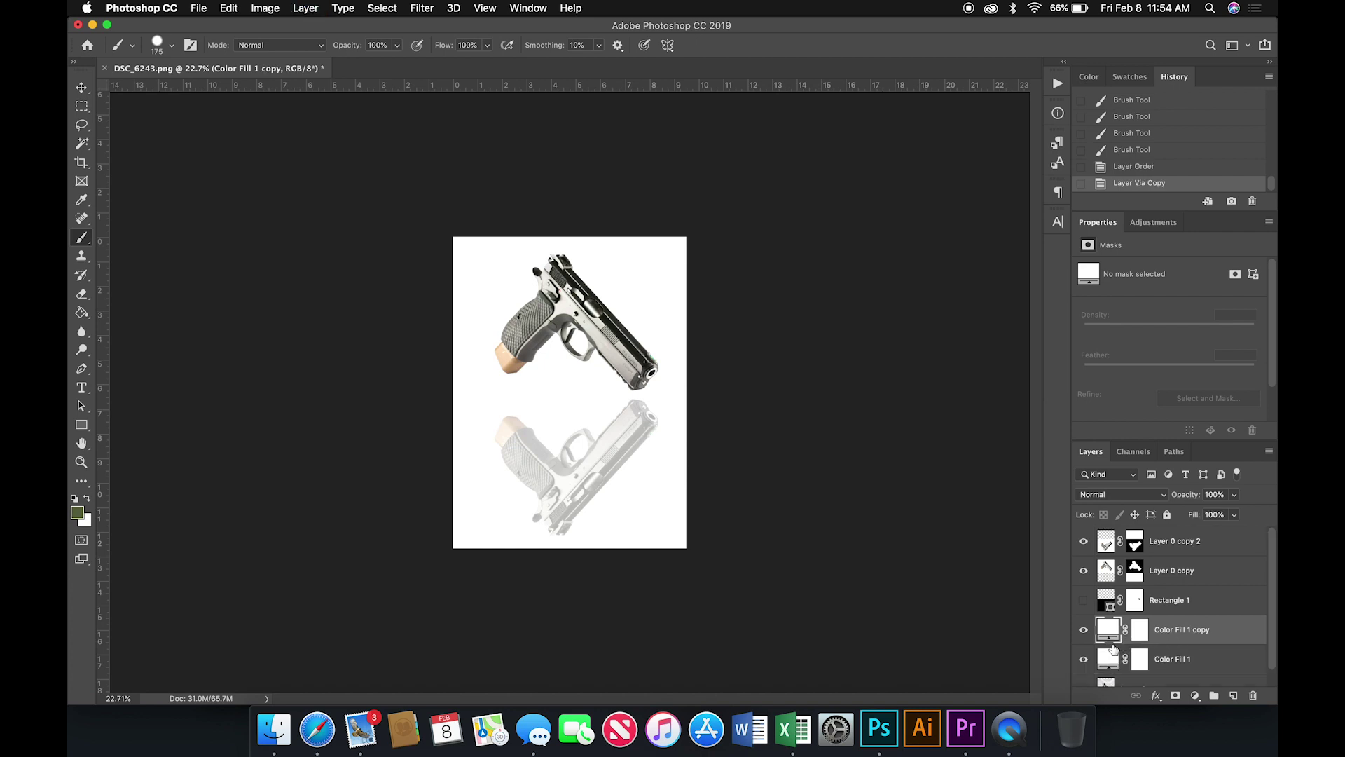
left_click(1156, 695)
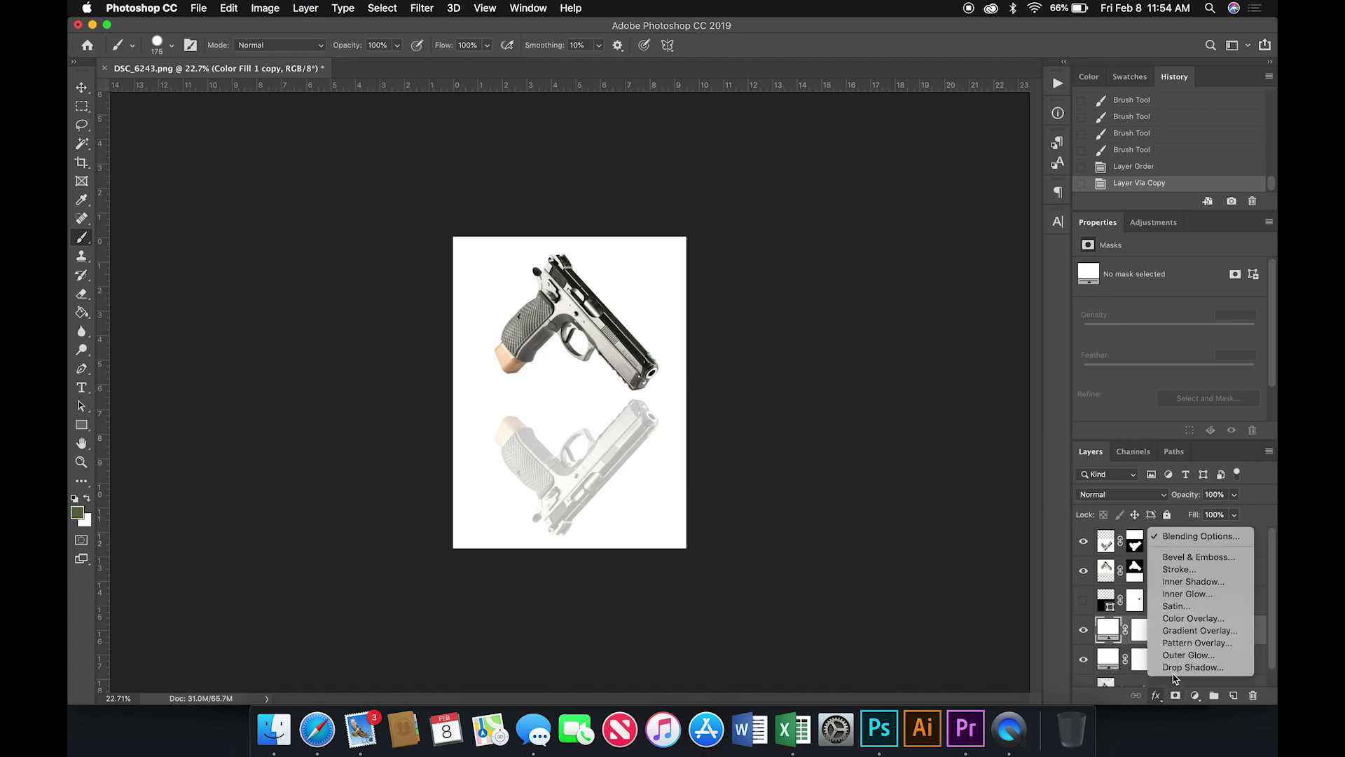
left_click(1196, 630)
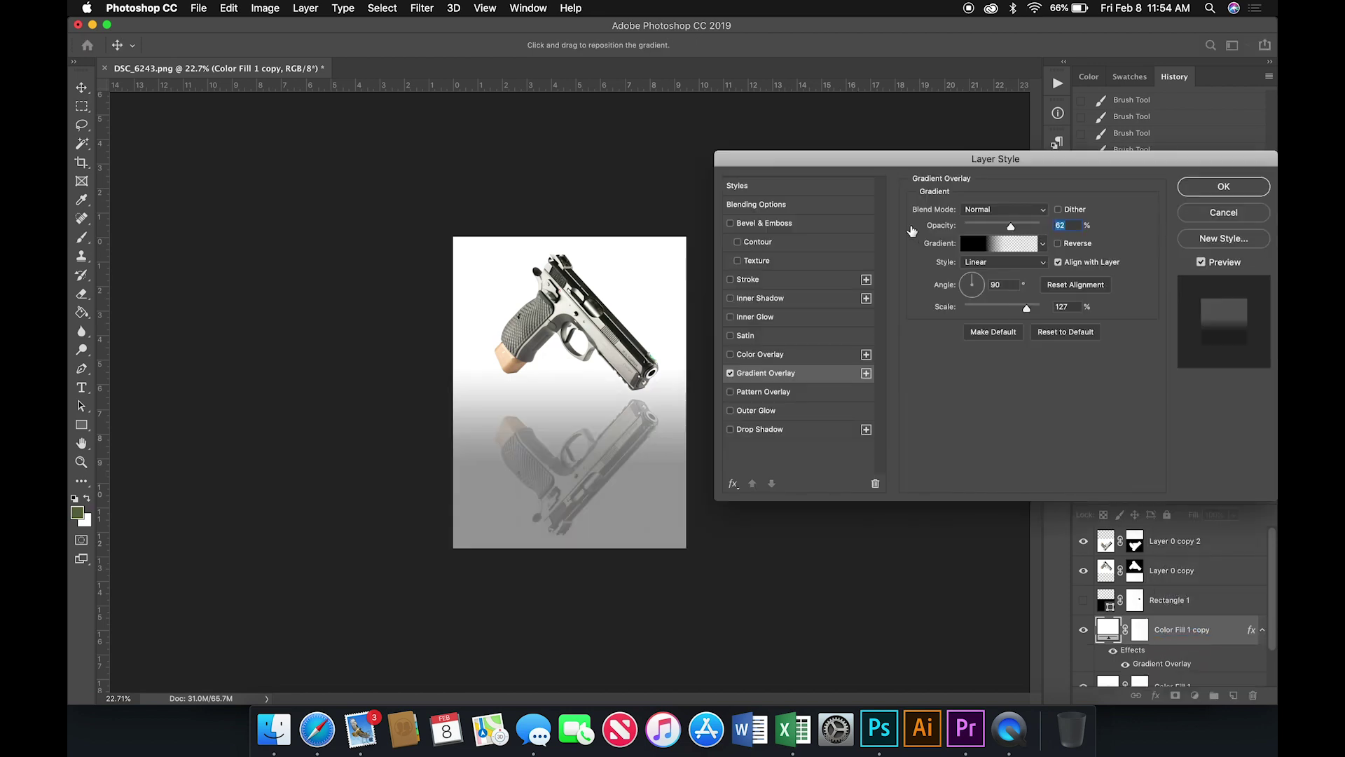
left_click(998, 243)
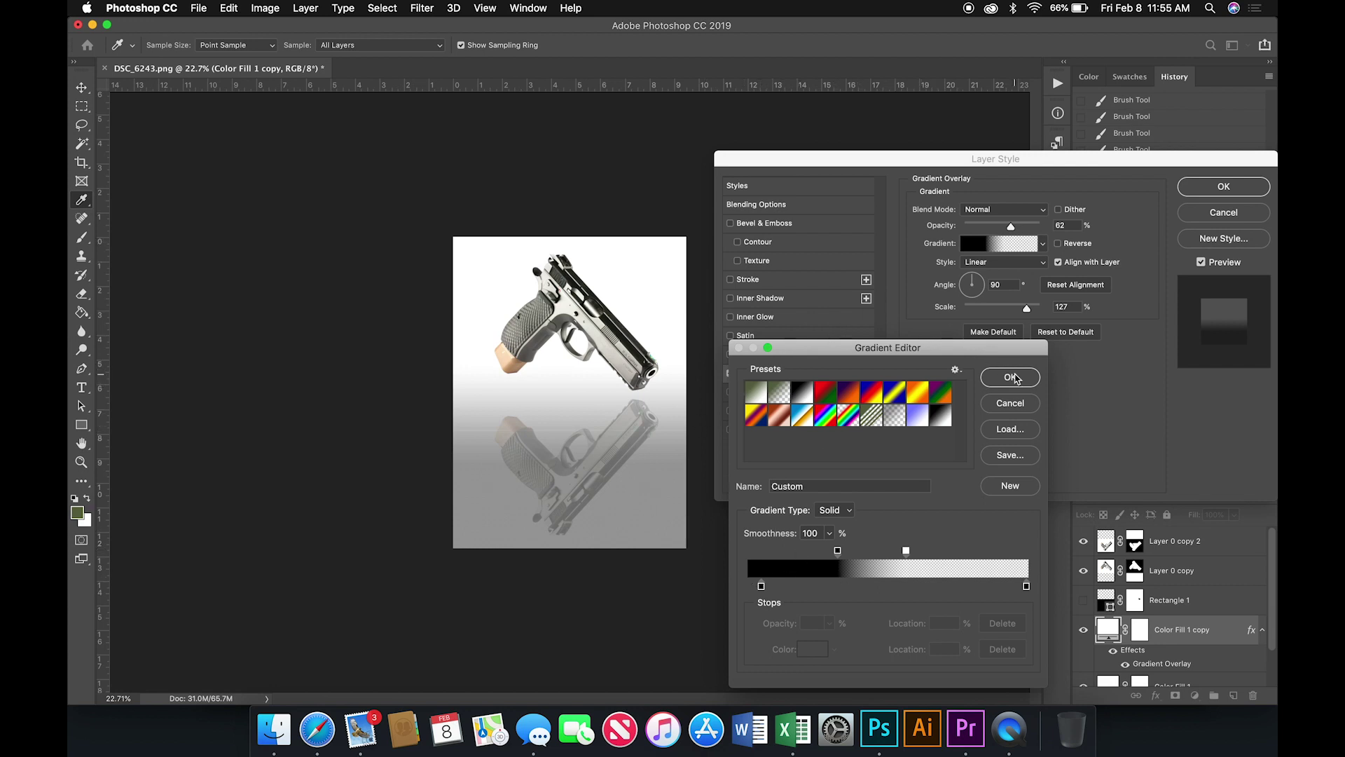
left_click(1014, 378)
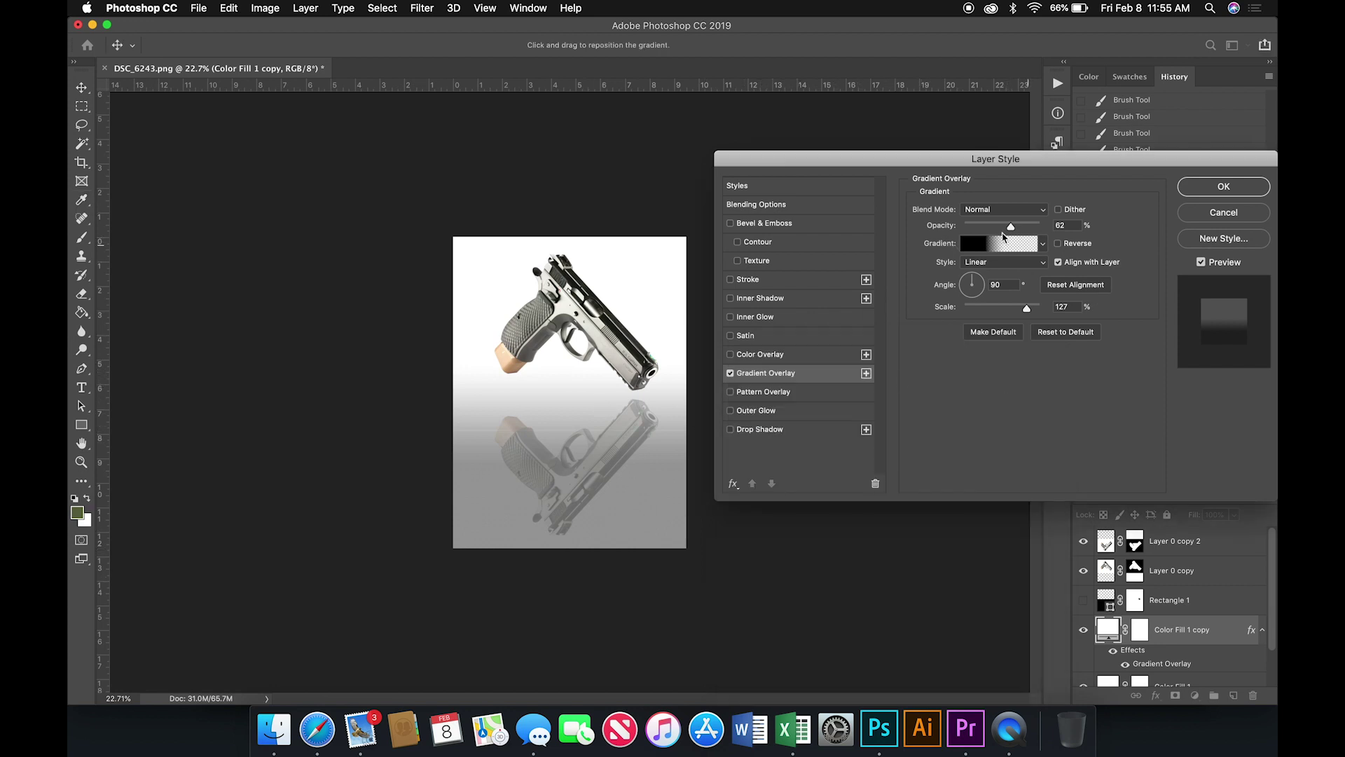
left_click(1003, 238)
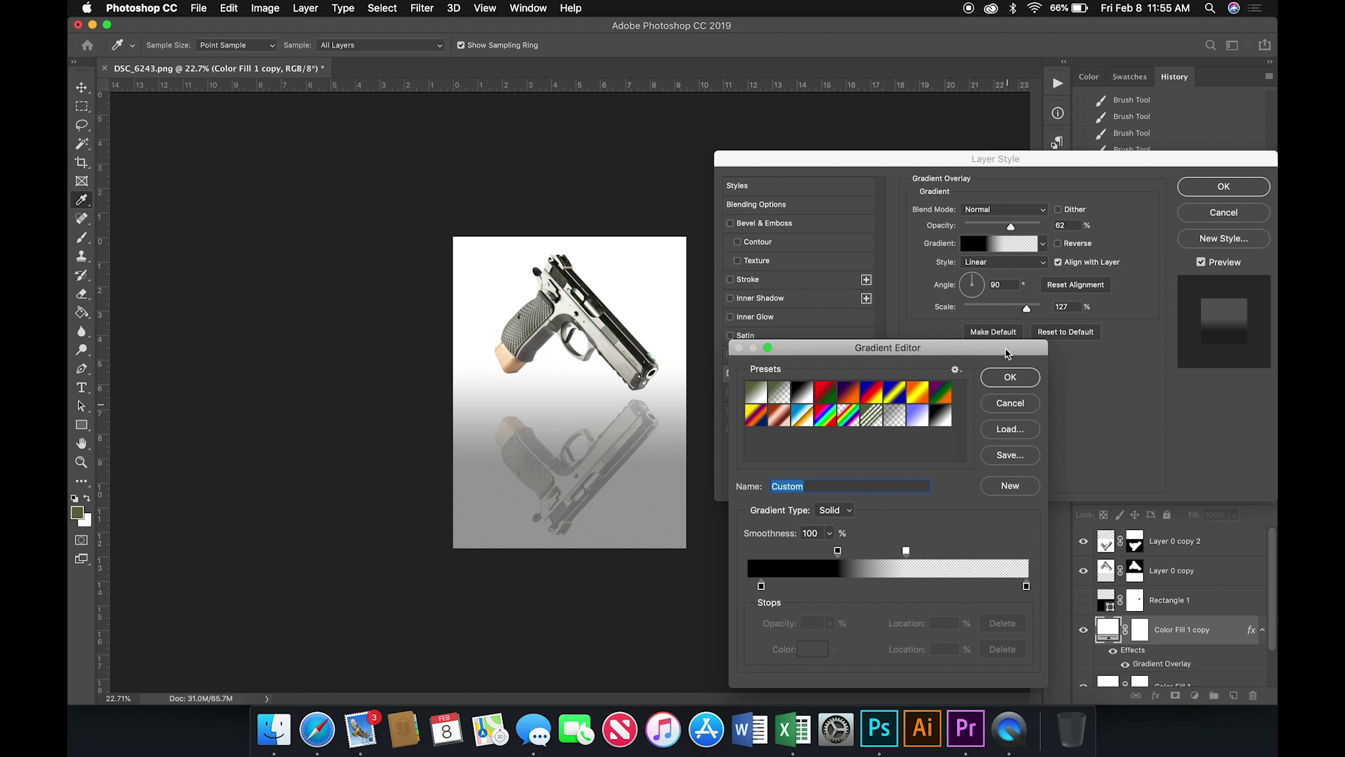
left_click(1010, 375)
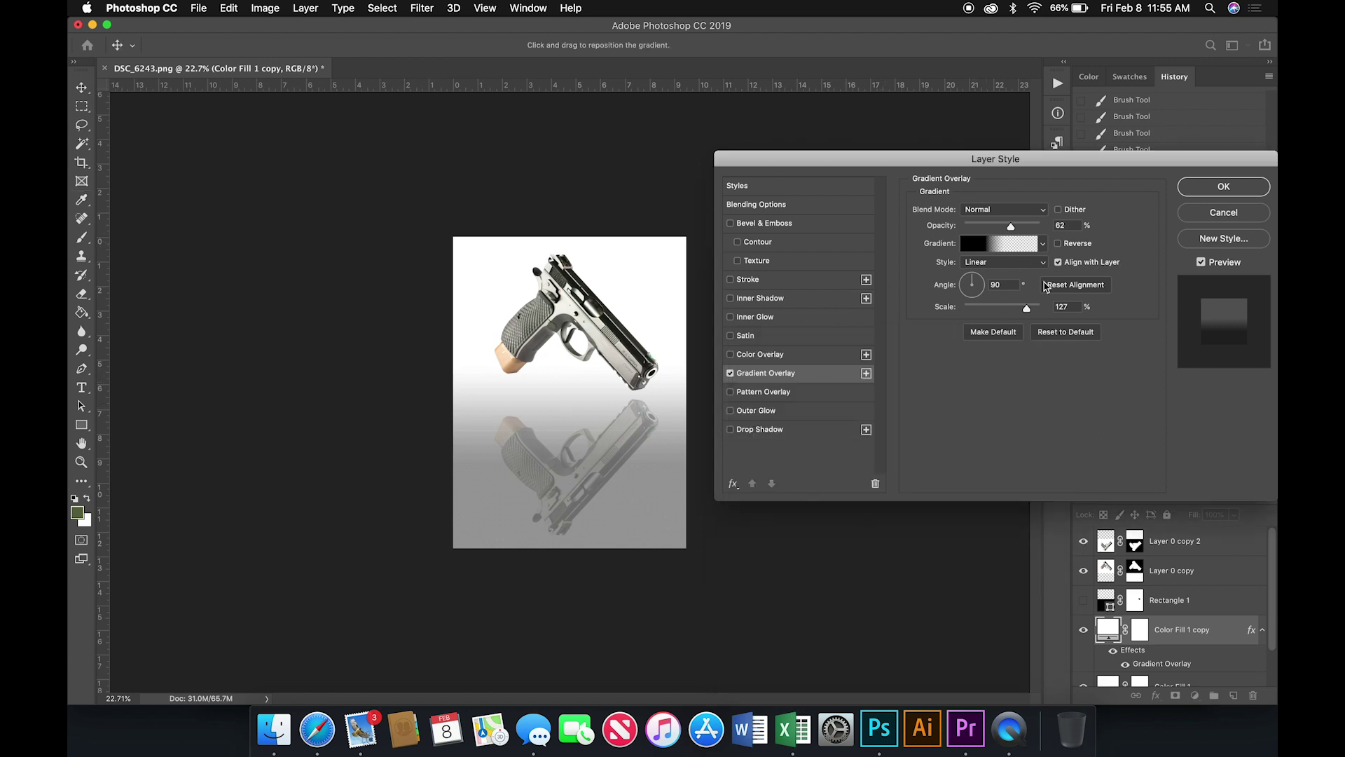
left_click(1215, 193)
Examine the gradient and reflection up close, and compare the image with the upright pistol layer hidden and shown
scroll(631, 350, "up", 1)
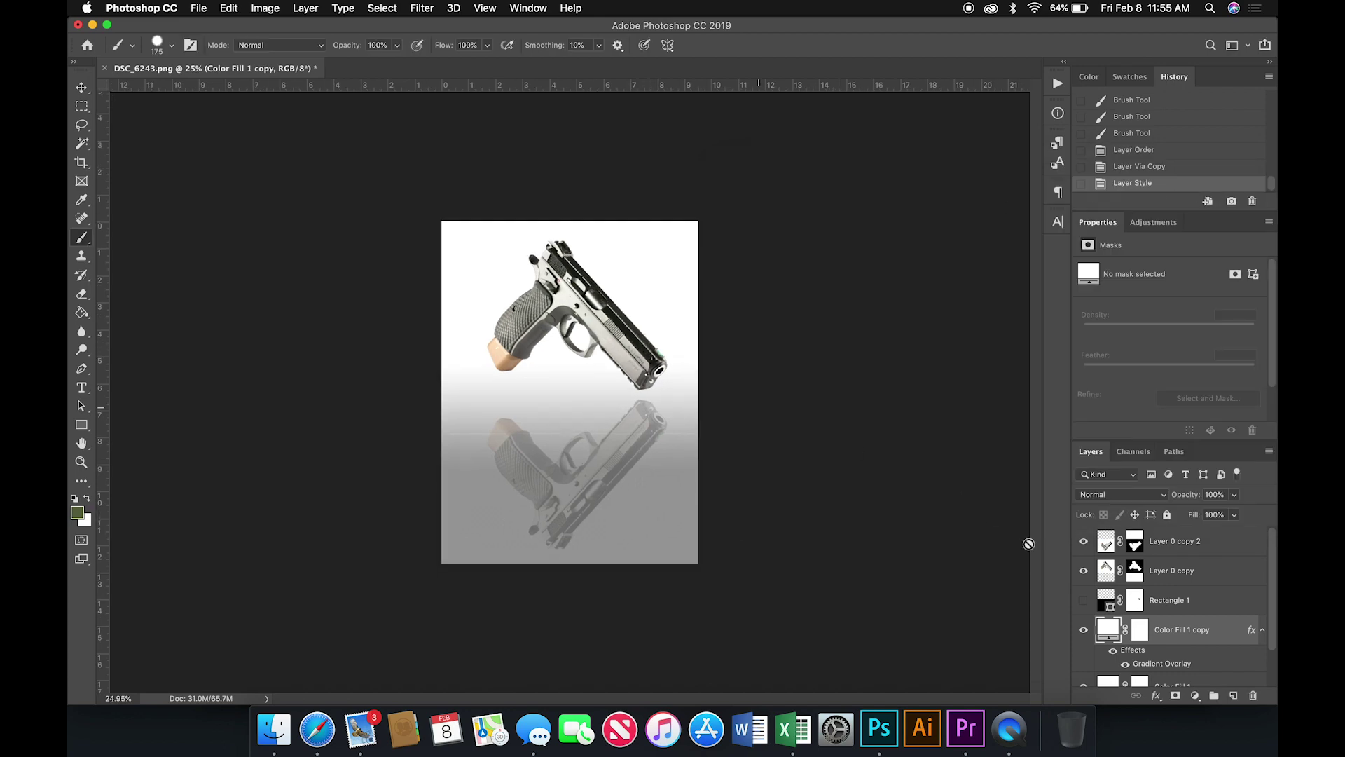
scroll(619, 465, "up", 5)
scroll(618, 464, "up", 3)
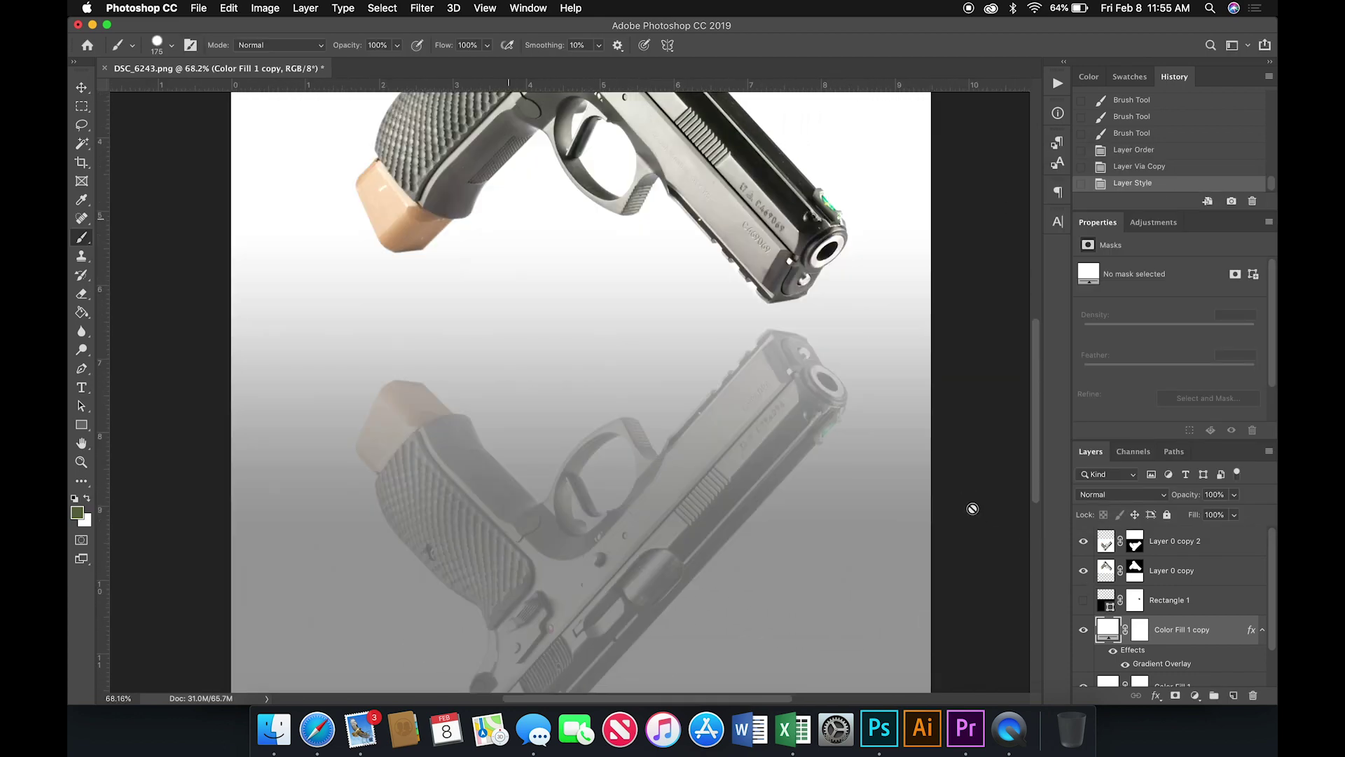
scroll(835, 542, "up", 4)
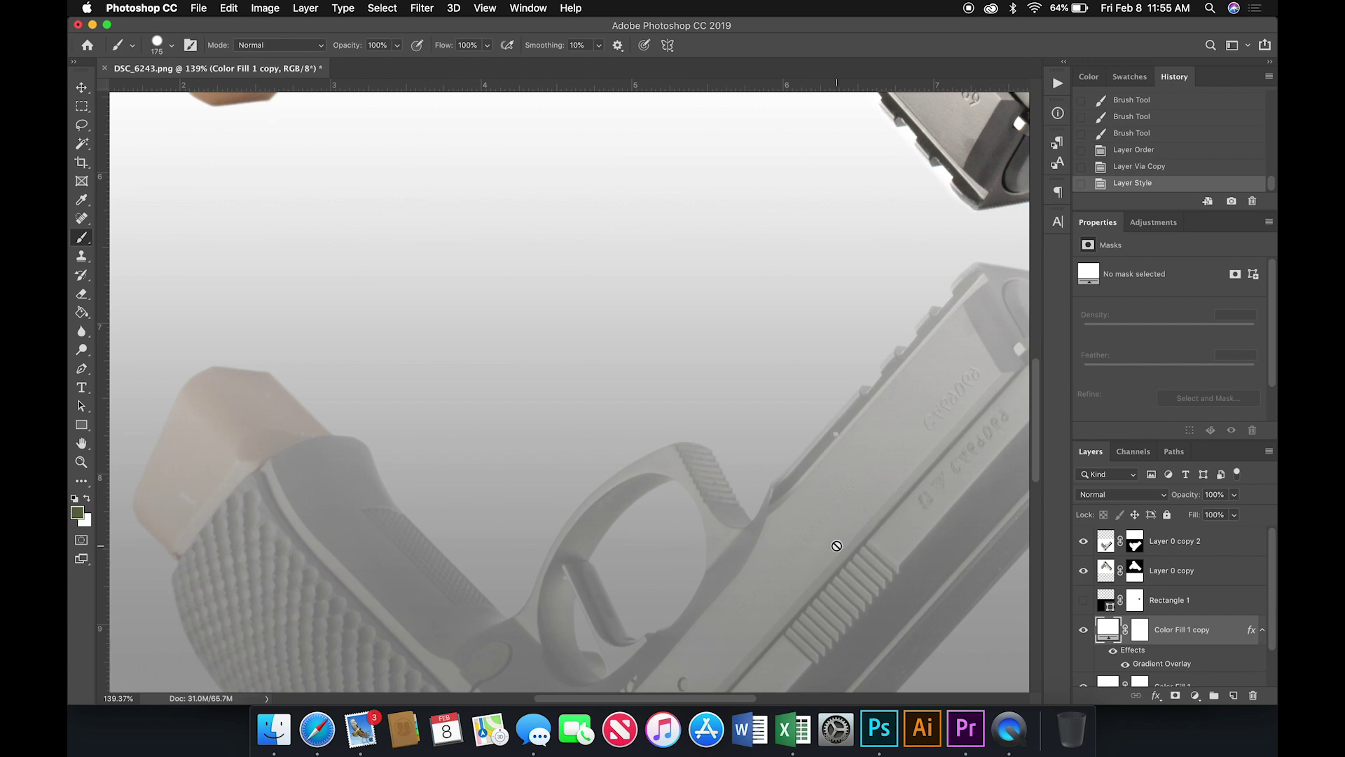
key("super+0")
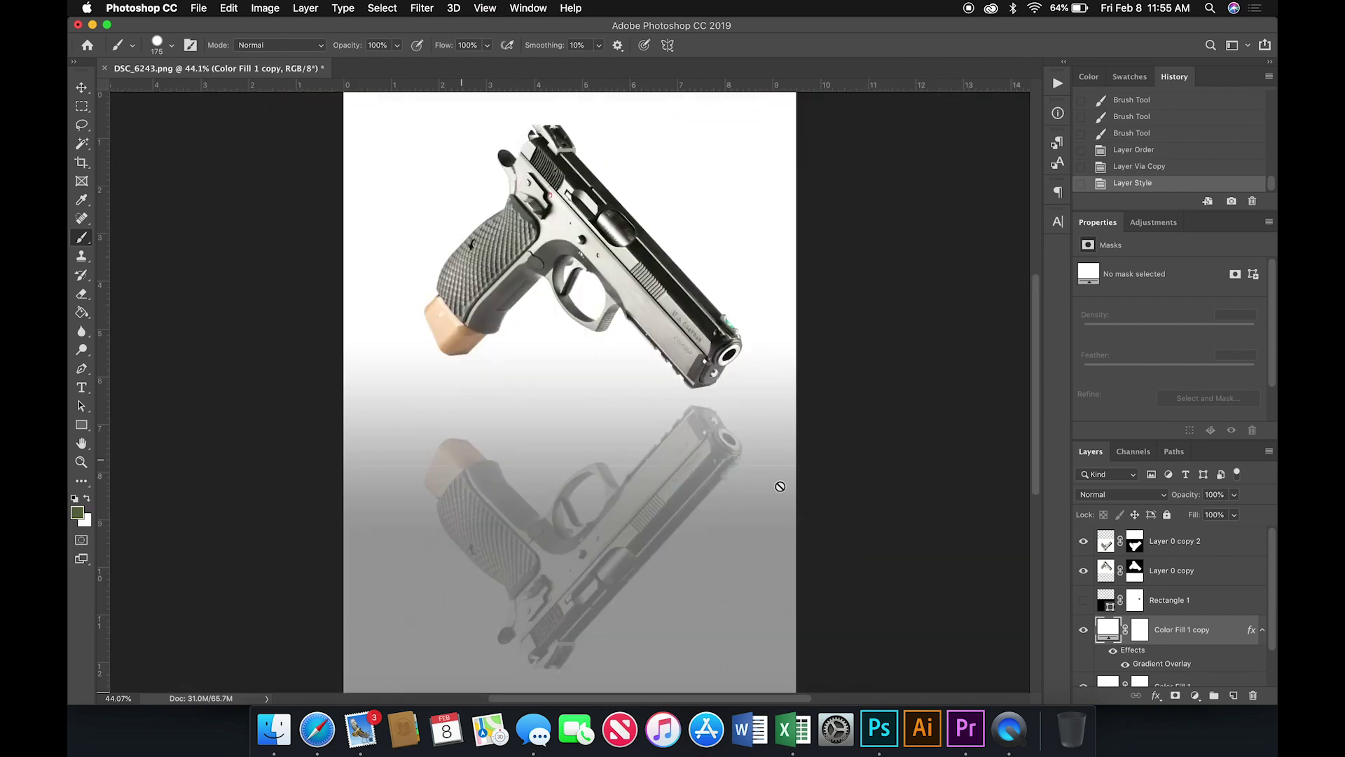
left_click(1085, 572)
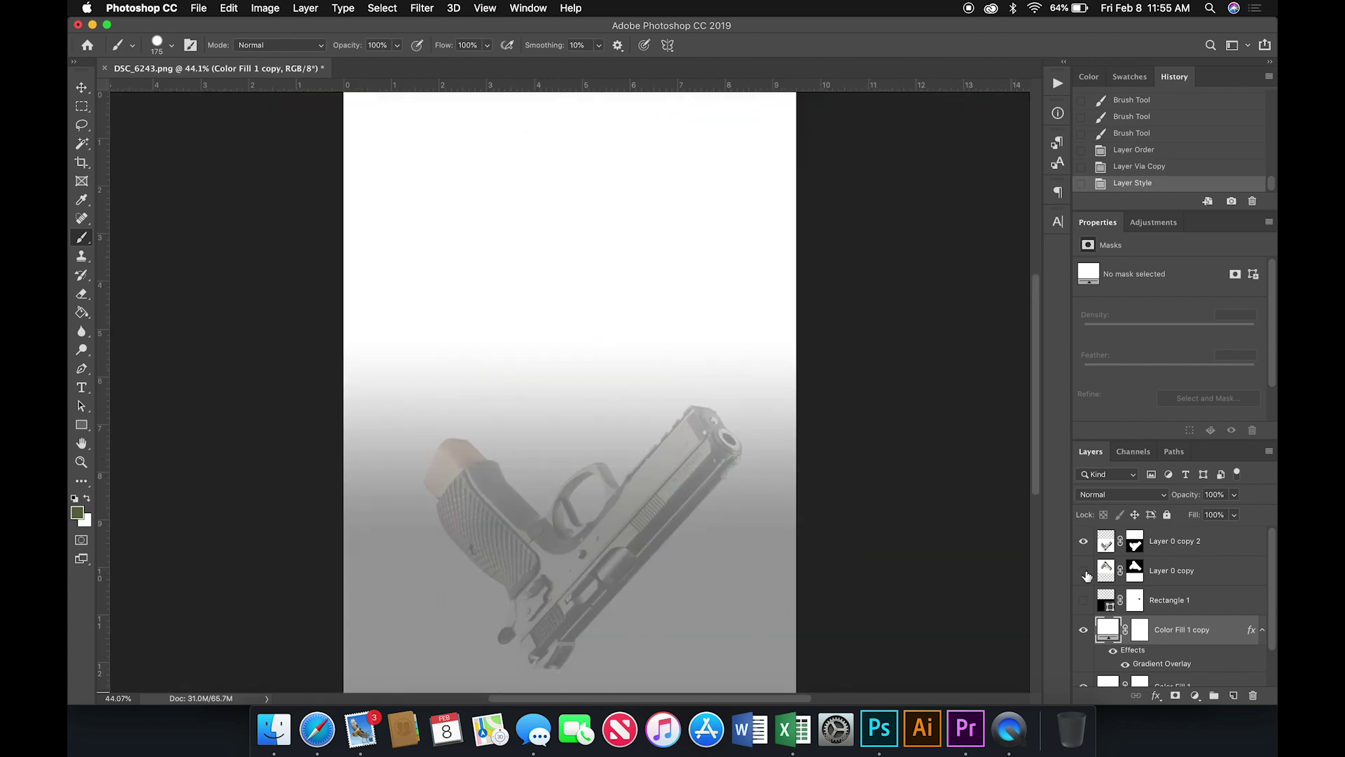
left_click(1085, 573)
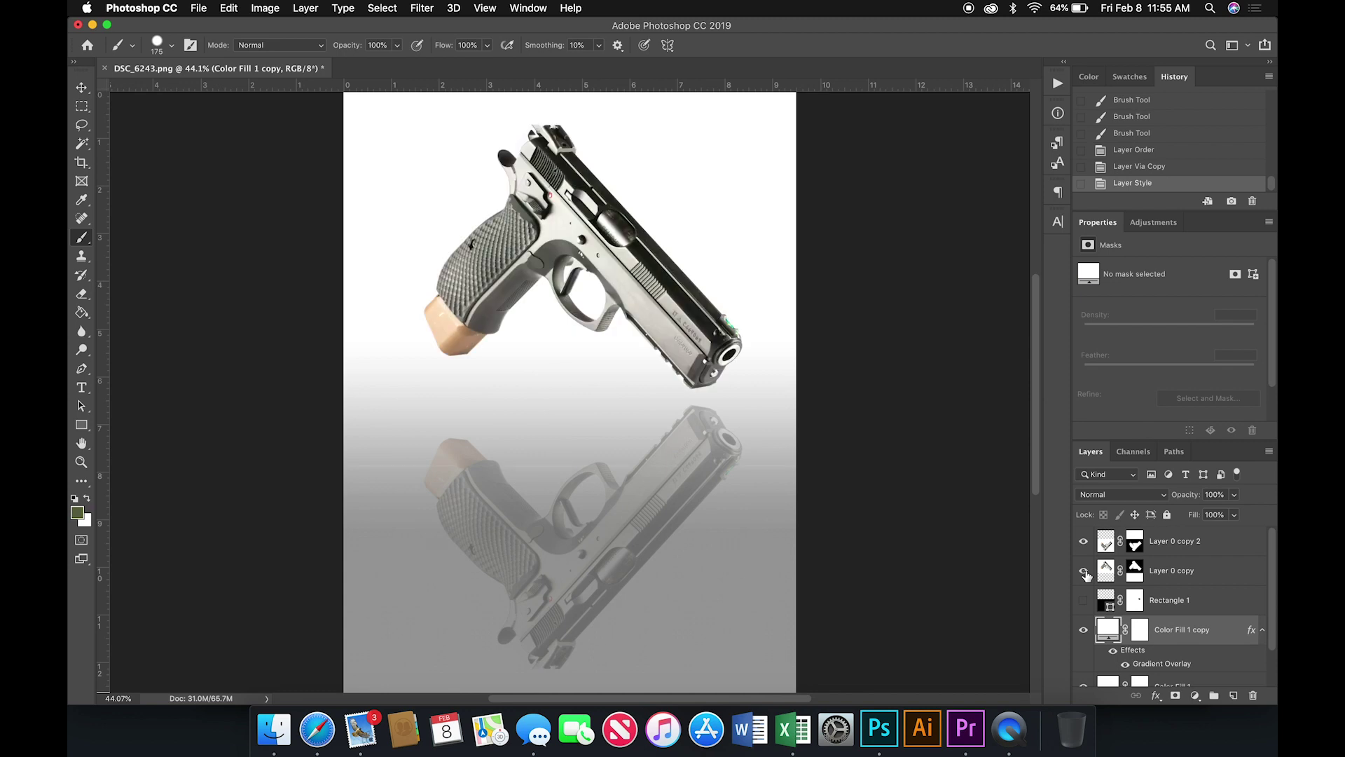
left_click(1086, 573)
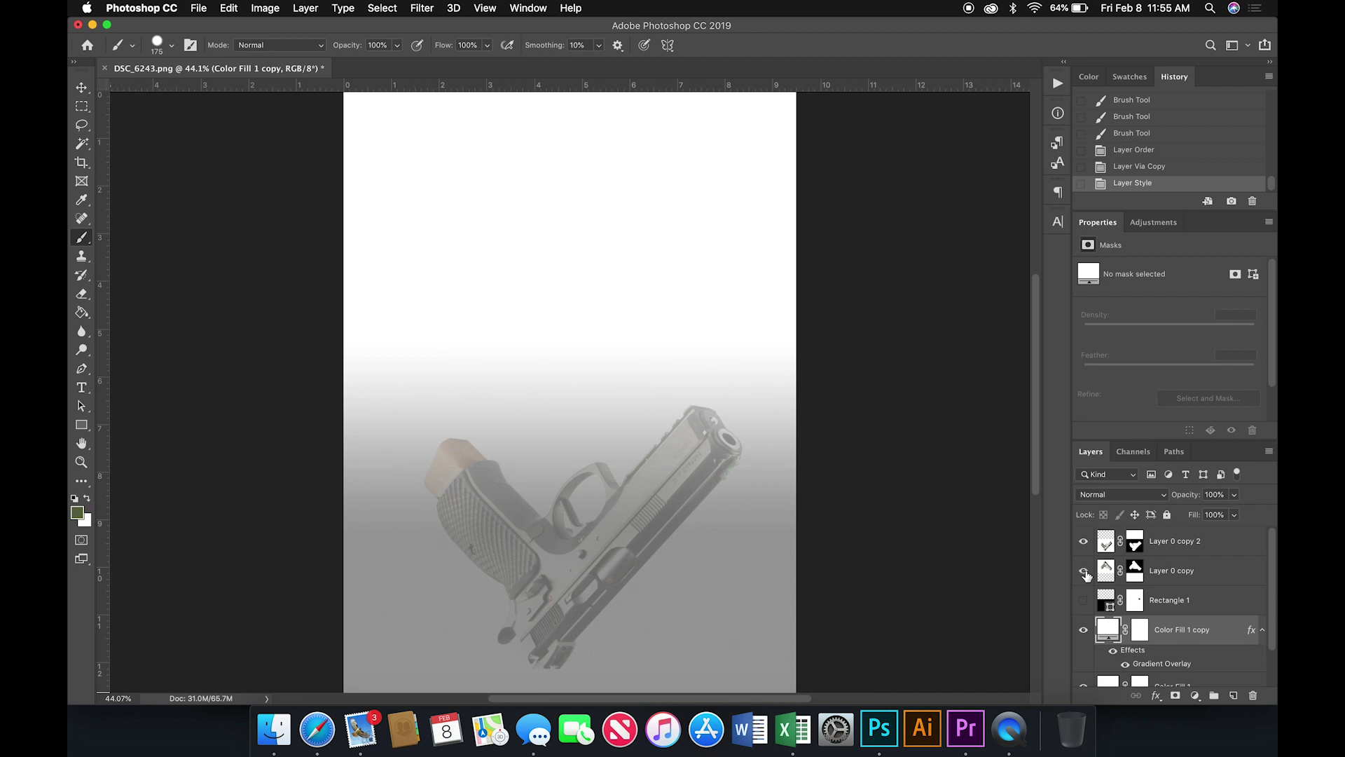
left_click(1085, 573)
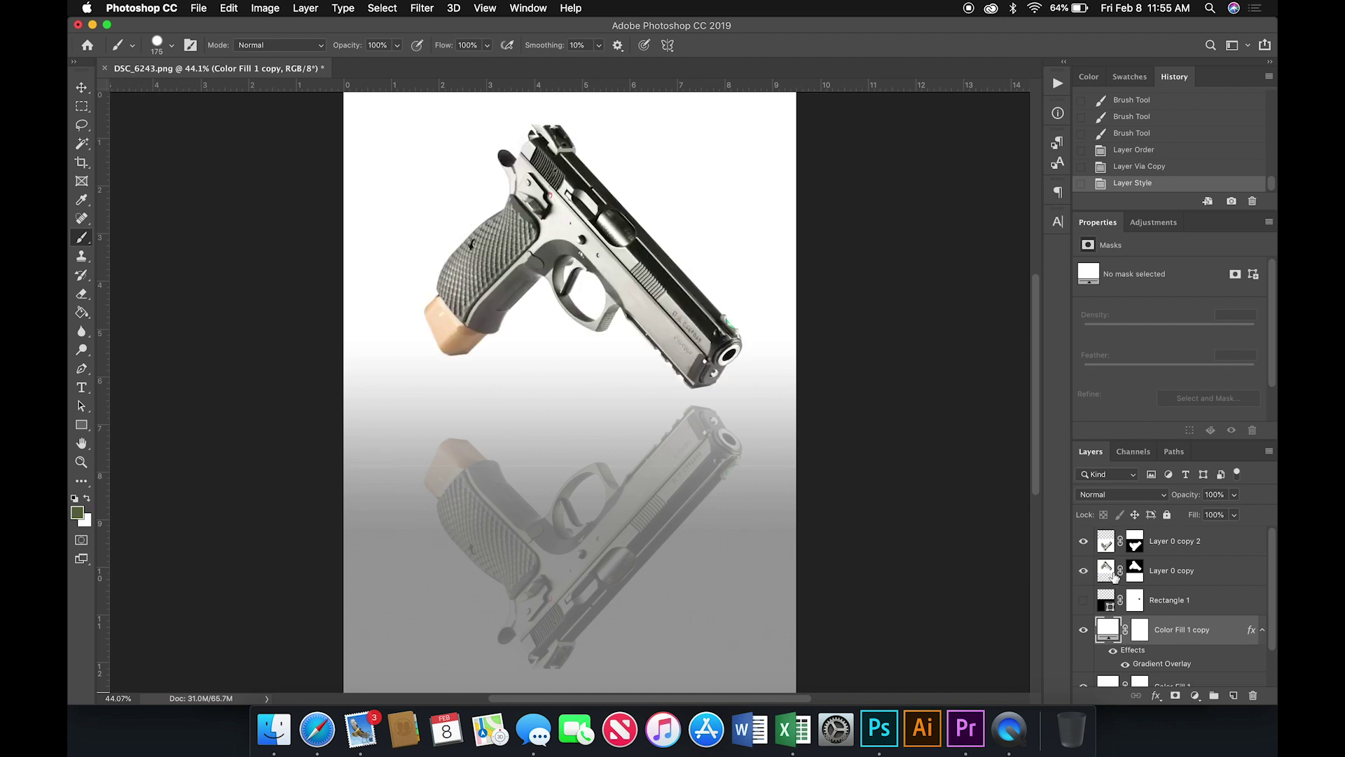
Paint a black band across the Layer 0 copy mask near the reflection's grip, and compare the image with the Gradient Overlay off and on
left_click(1135, 571)
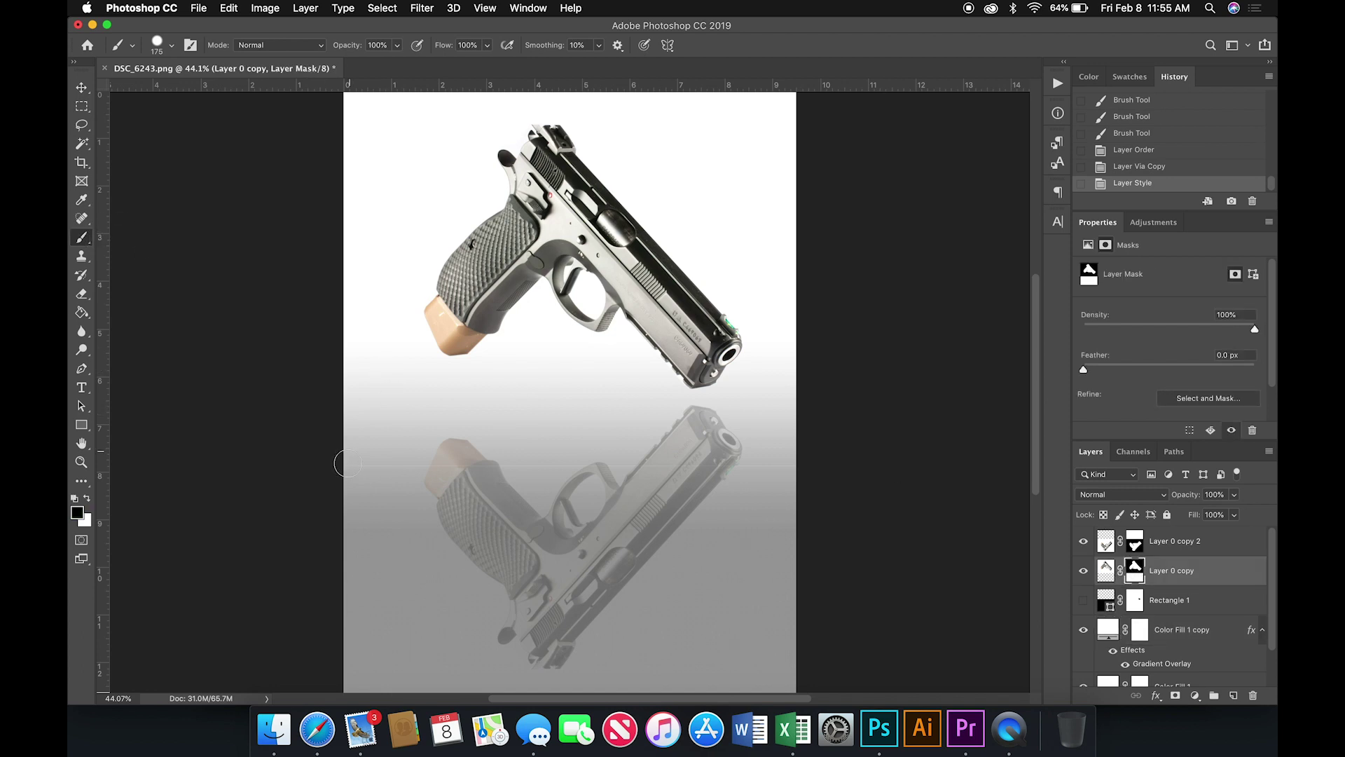
left_click_drag(348, 463, 804, 468)
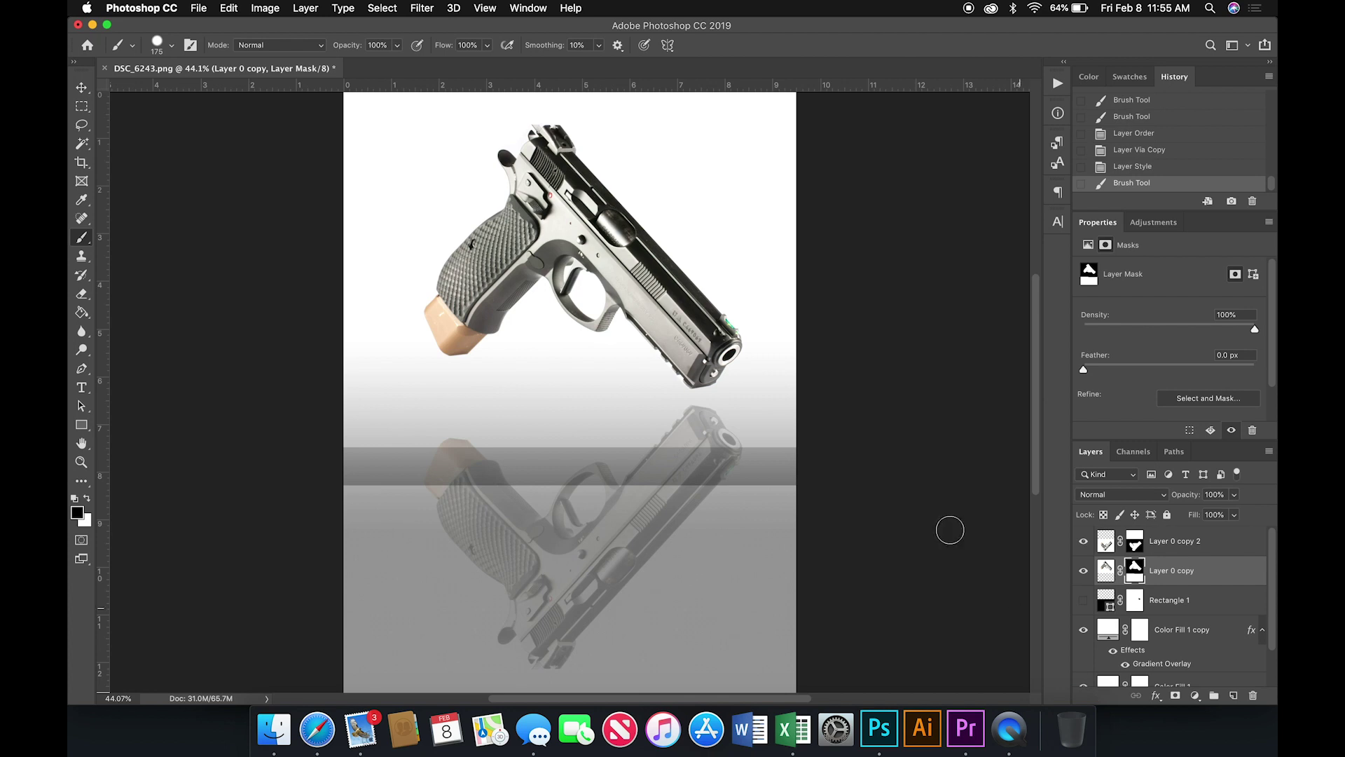
scroll(1153, 615, "down", 3)
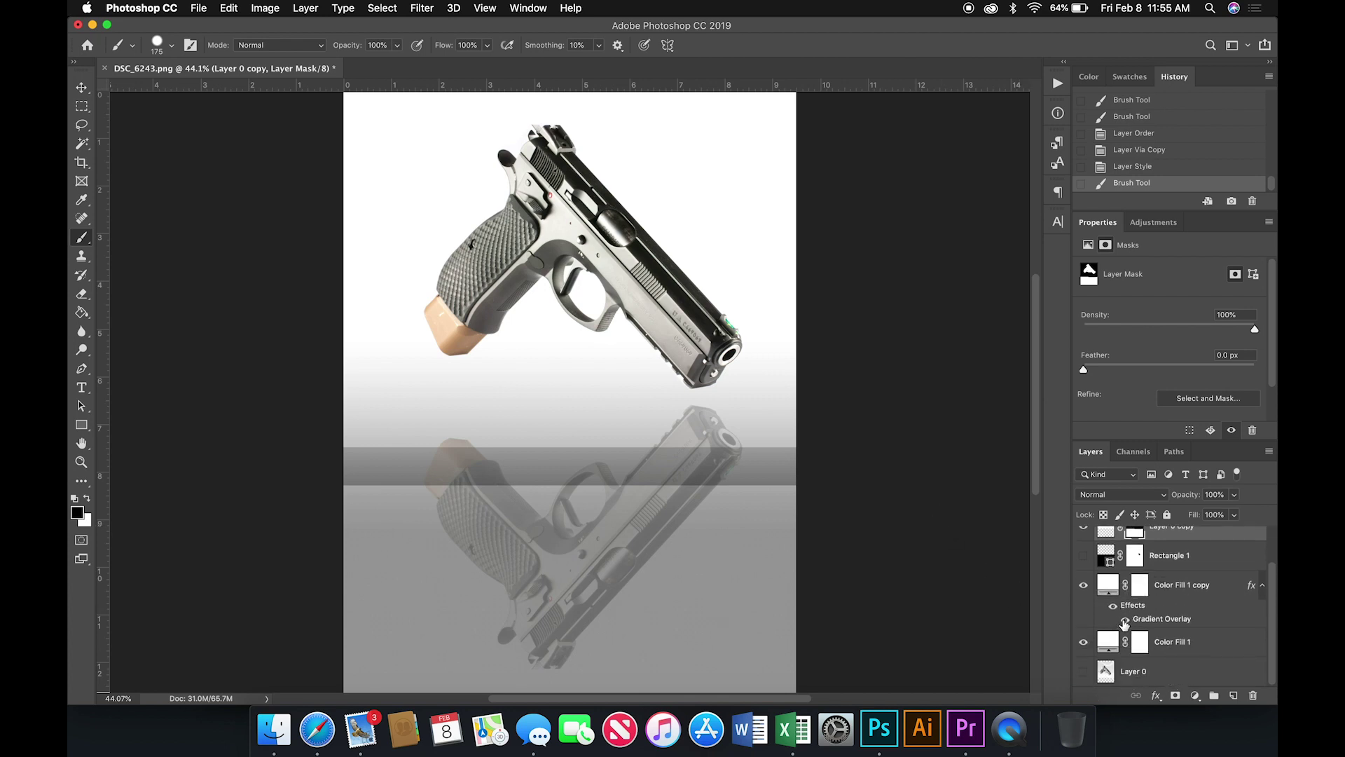
left_click(1125, 620)
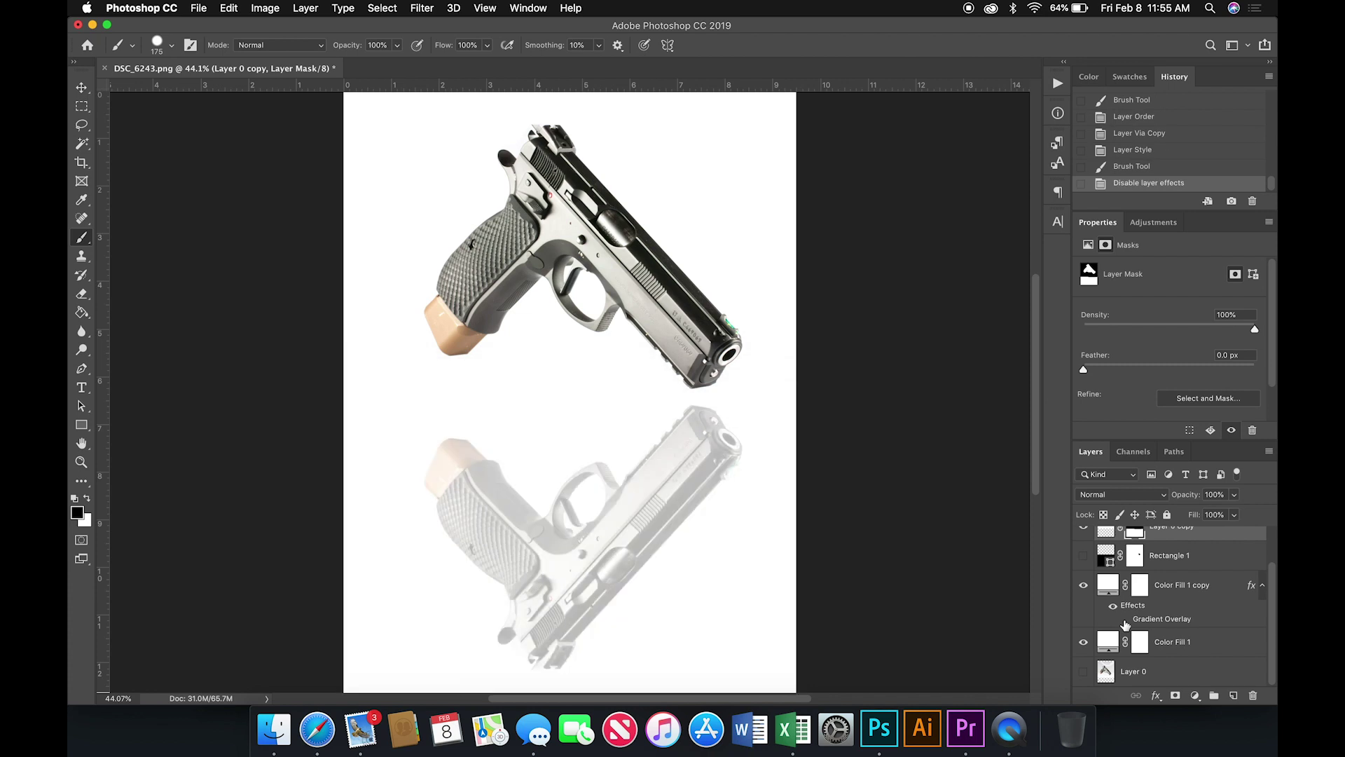
left_click(1125, 620)
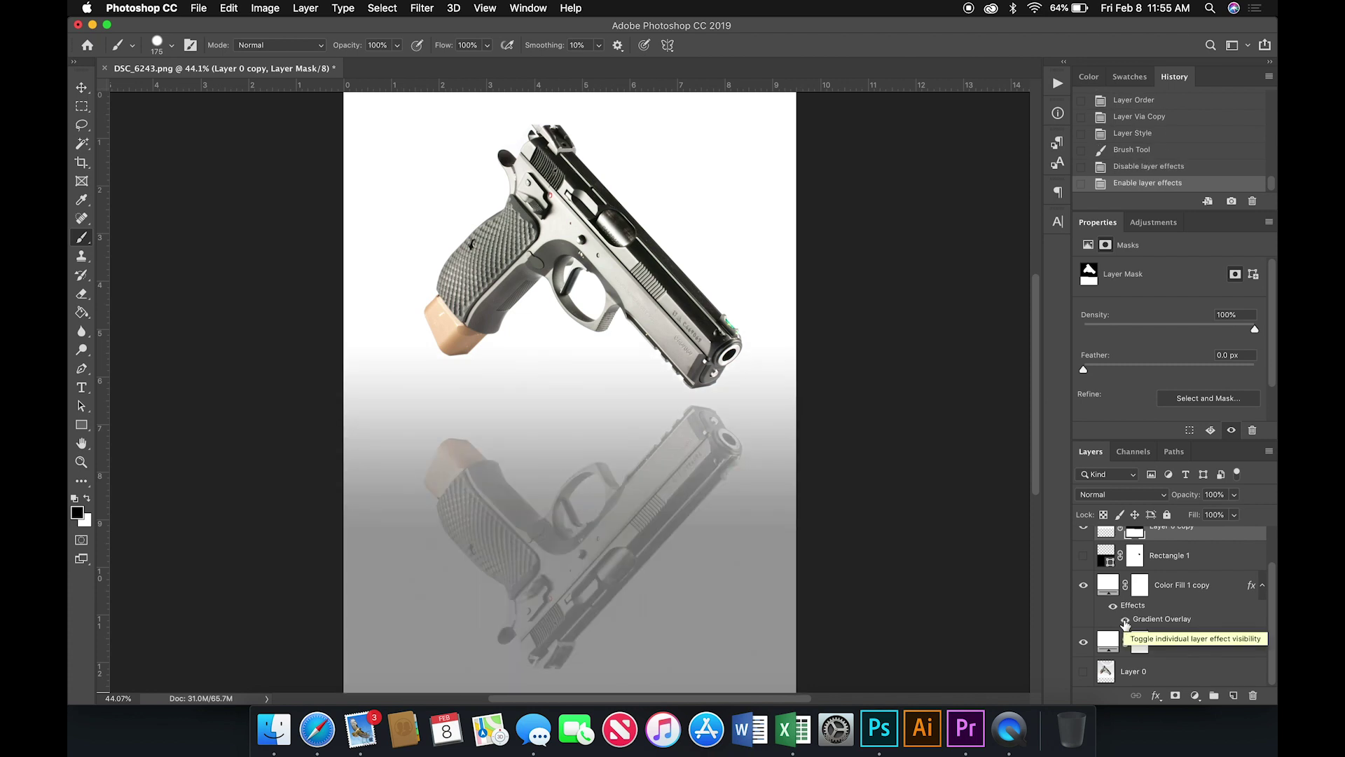
left_click(1125, 621)
left_click(1125, 621)
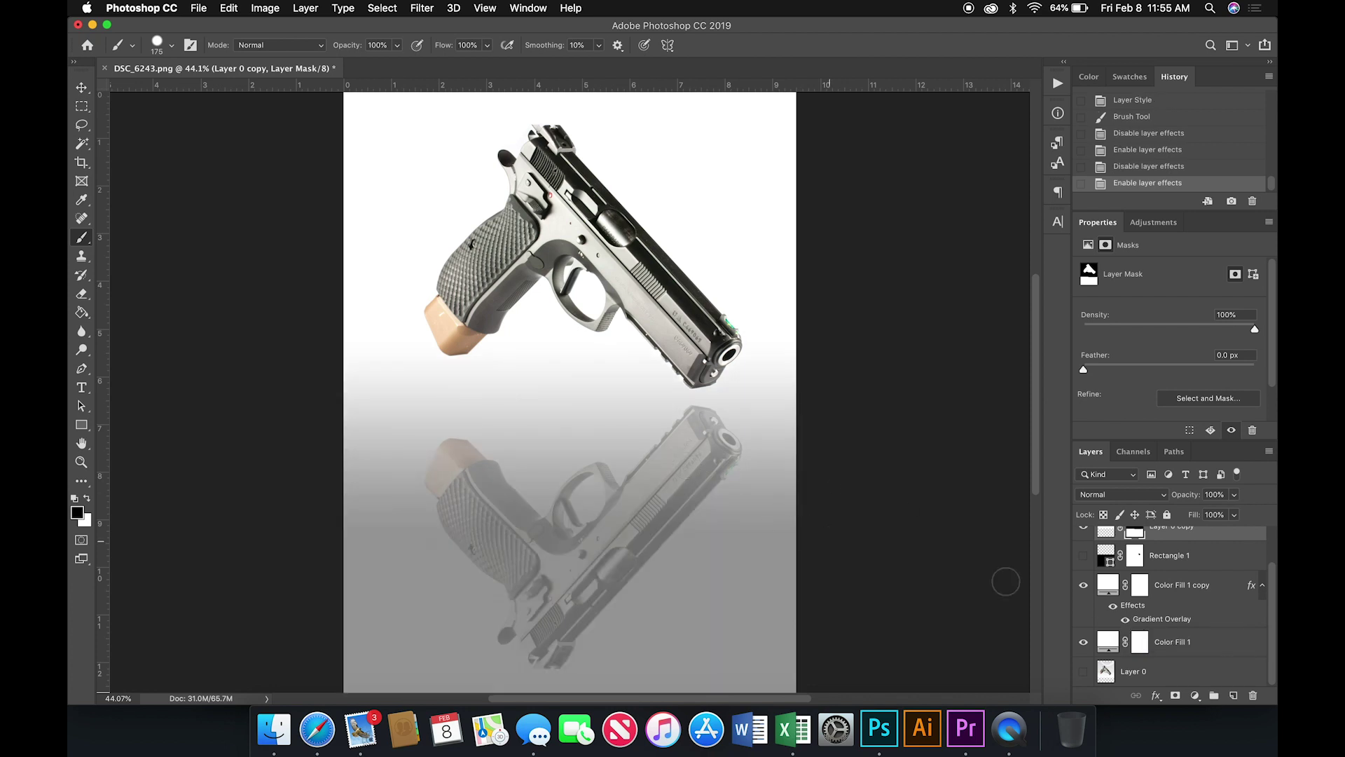
Draw a flat ellipse about 1668 × 62 px just below the pistol and set both its fill and stroke to black
scroll(1008, 583, "down", 3)
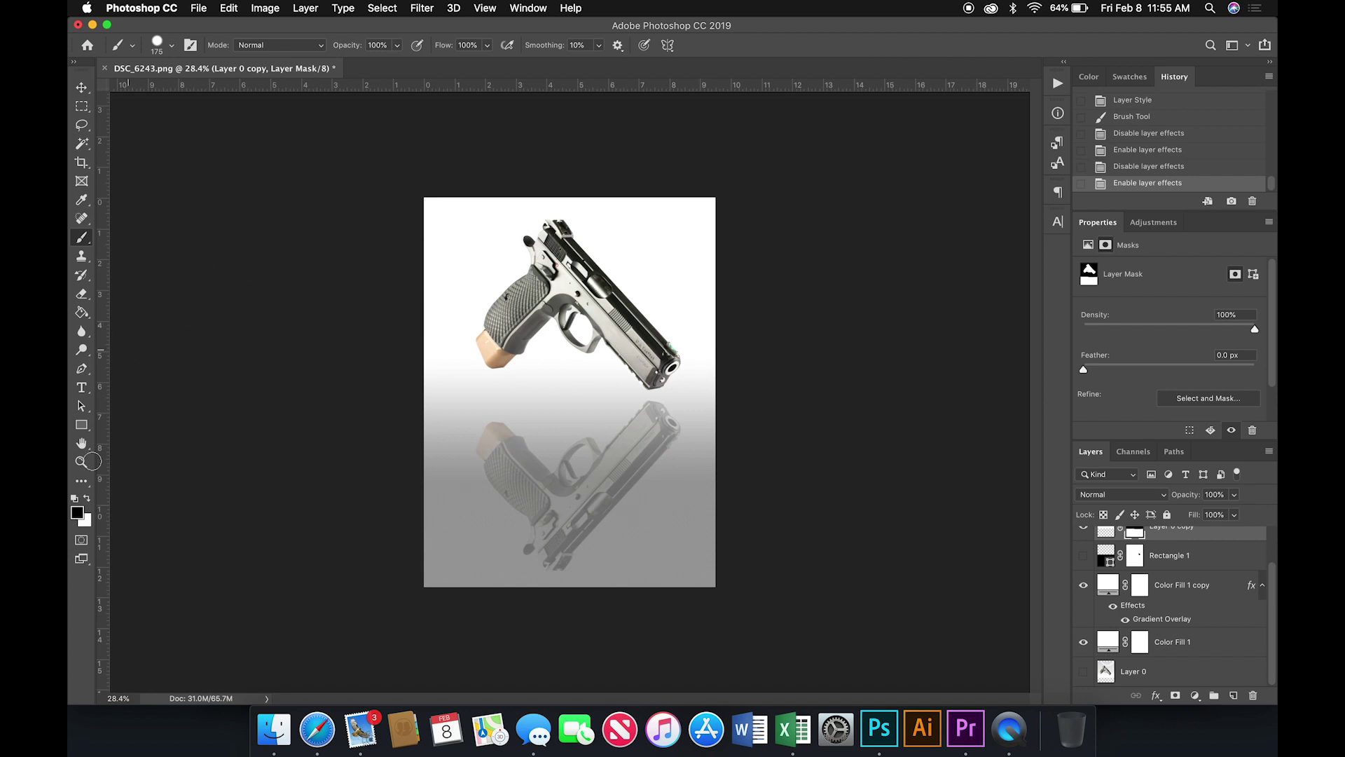
left_click(81, 424)
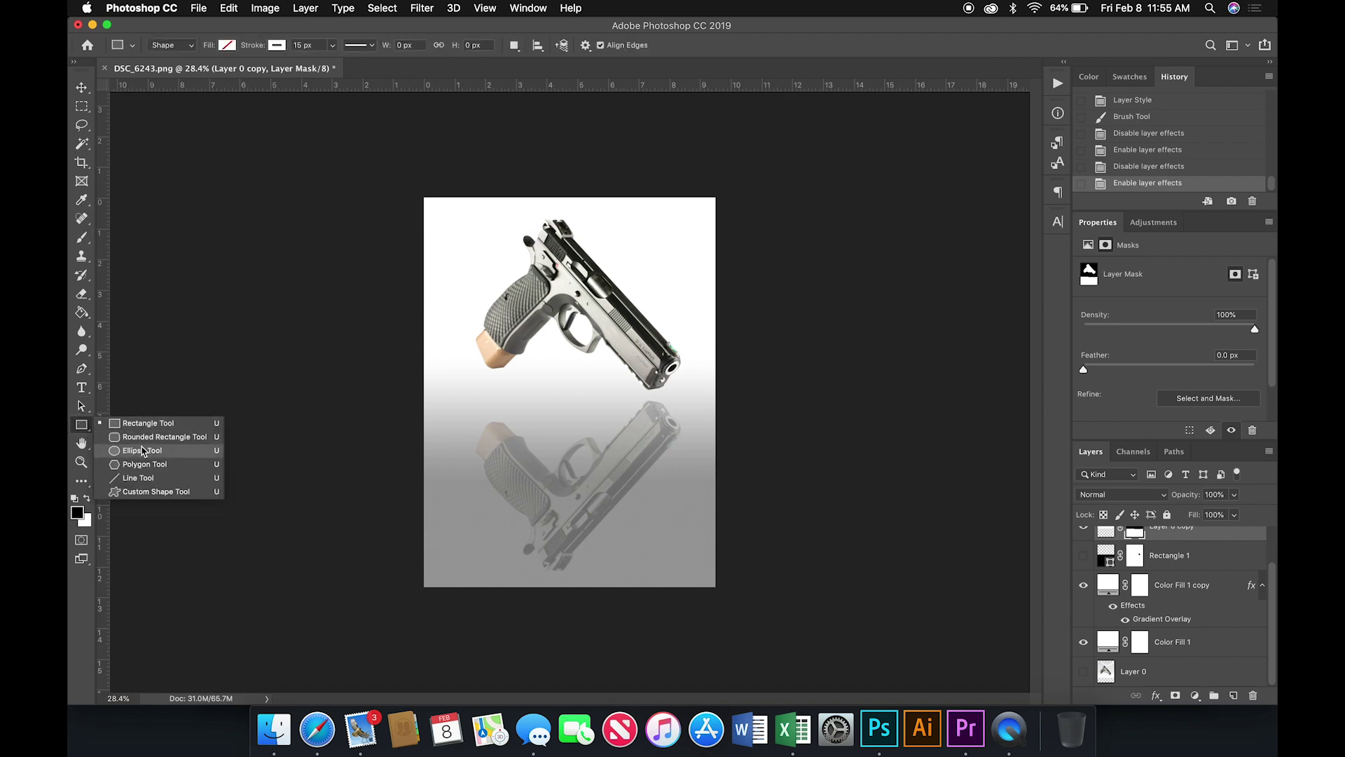
left_click(142, 450)
left_click_drag(425, 385, 598, 394)
left_click(227, 45)
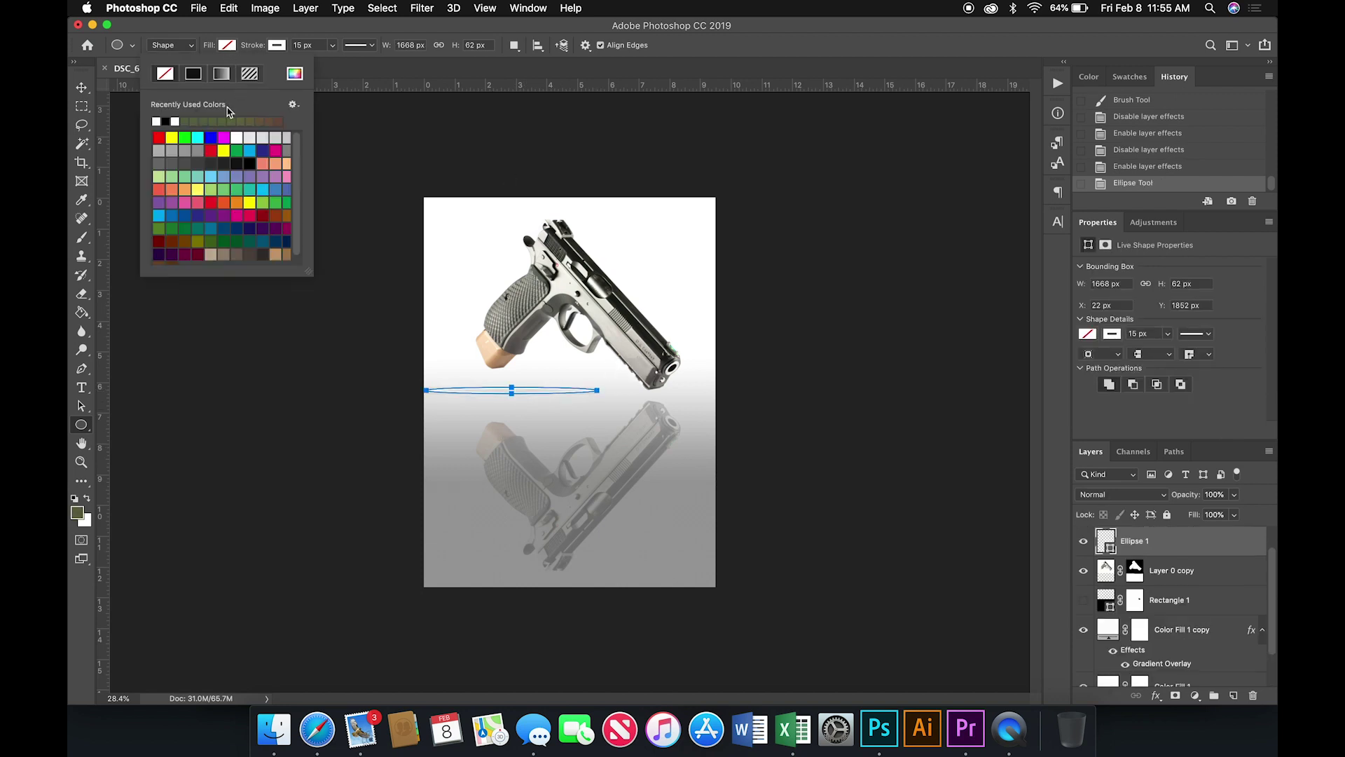
left_click(165, 121)
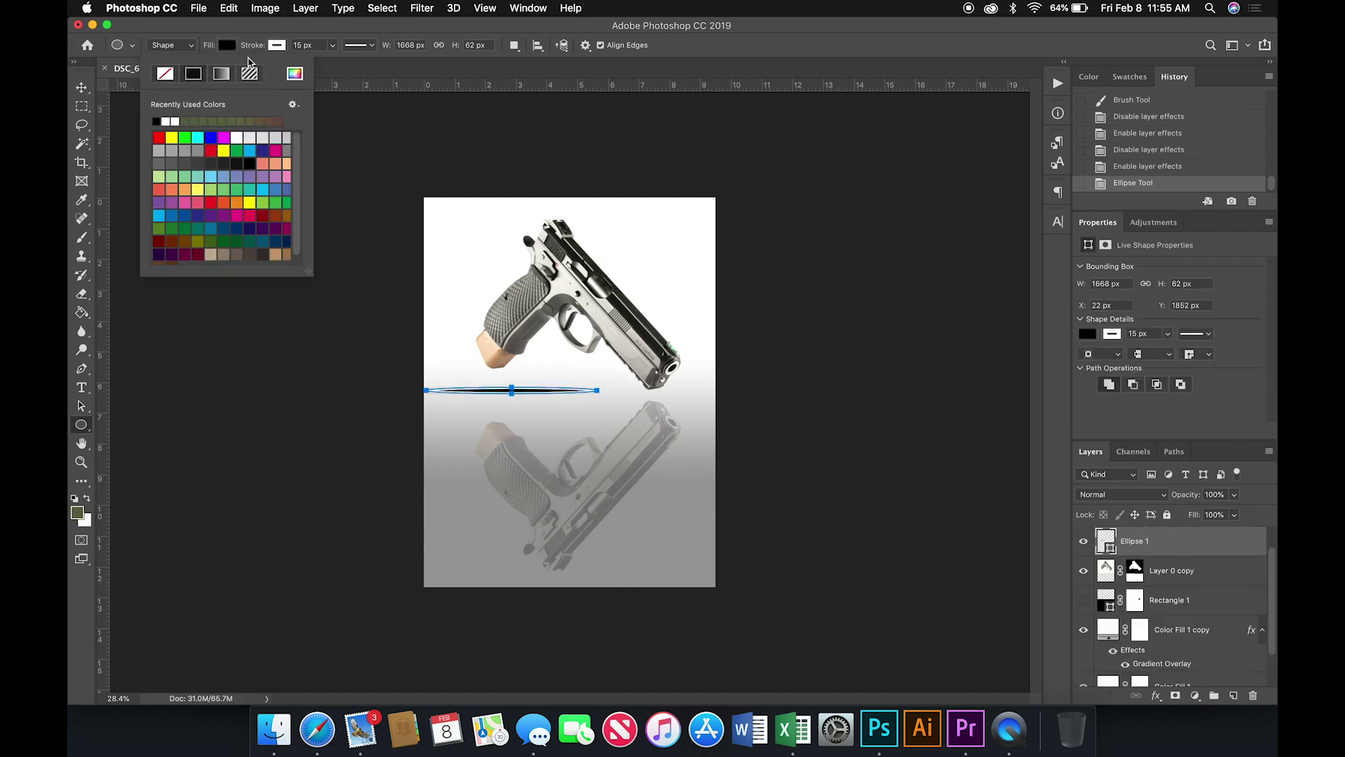
left_click(277, 46)
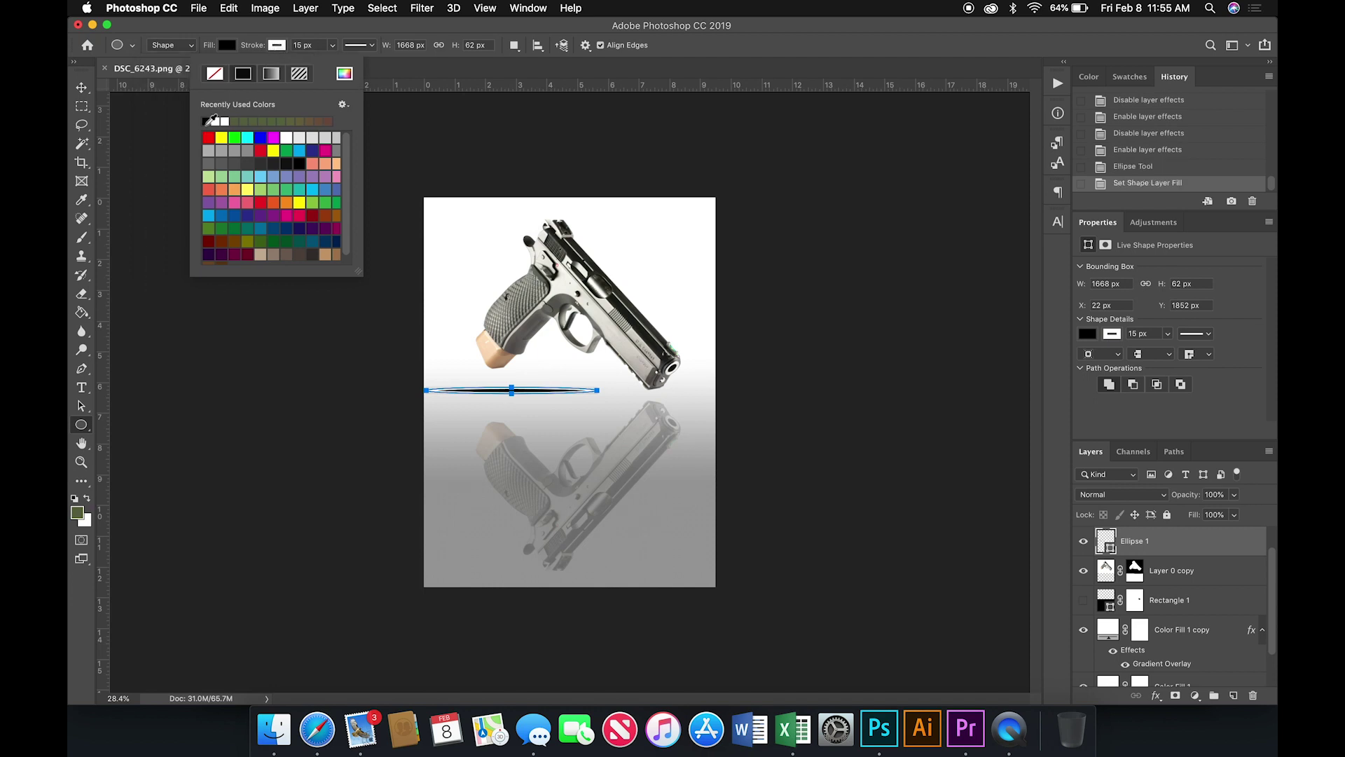
left_click(208, 121)
Move the black ellipse to between the pistol and its reflection, and turn off the Gradient Overlay on Color Fill 1 copy
left_click(81, 87)
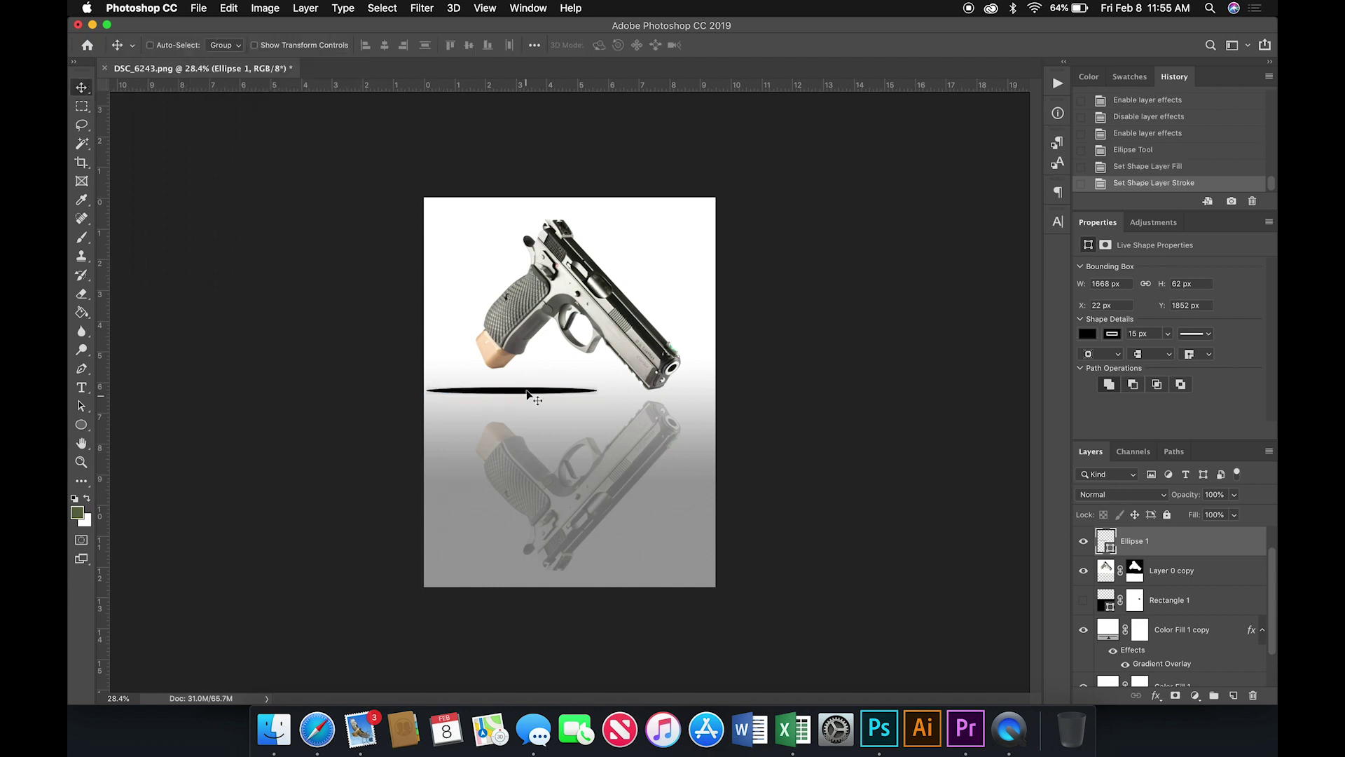
left_click_drag(547, 397, 585, 398)
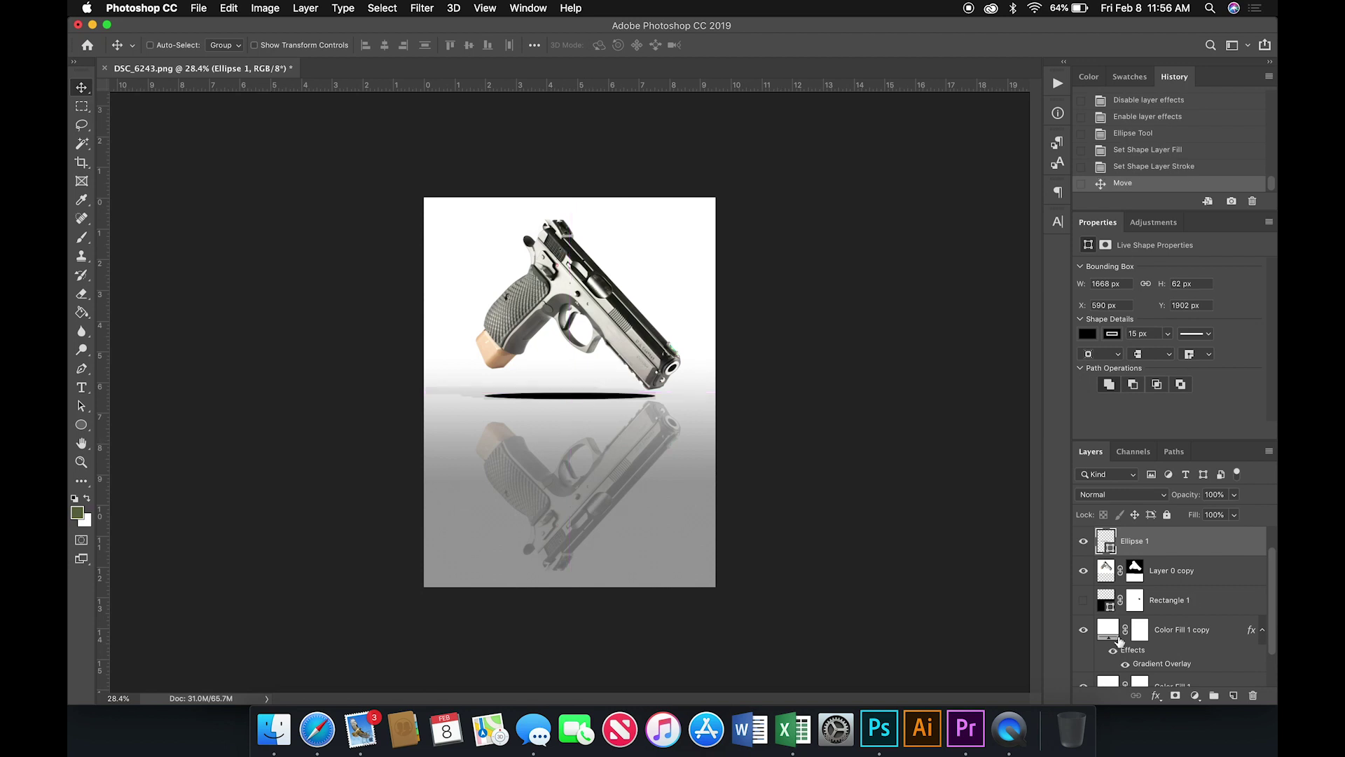
left_click(1127, 667)
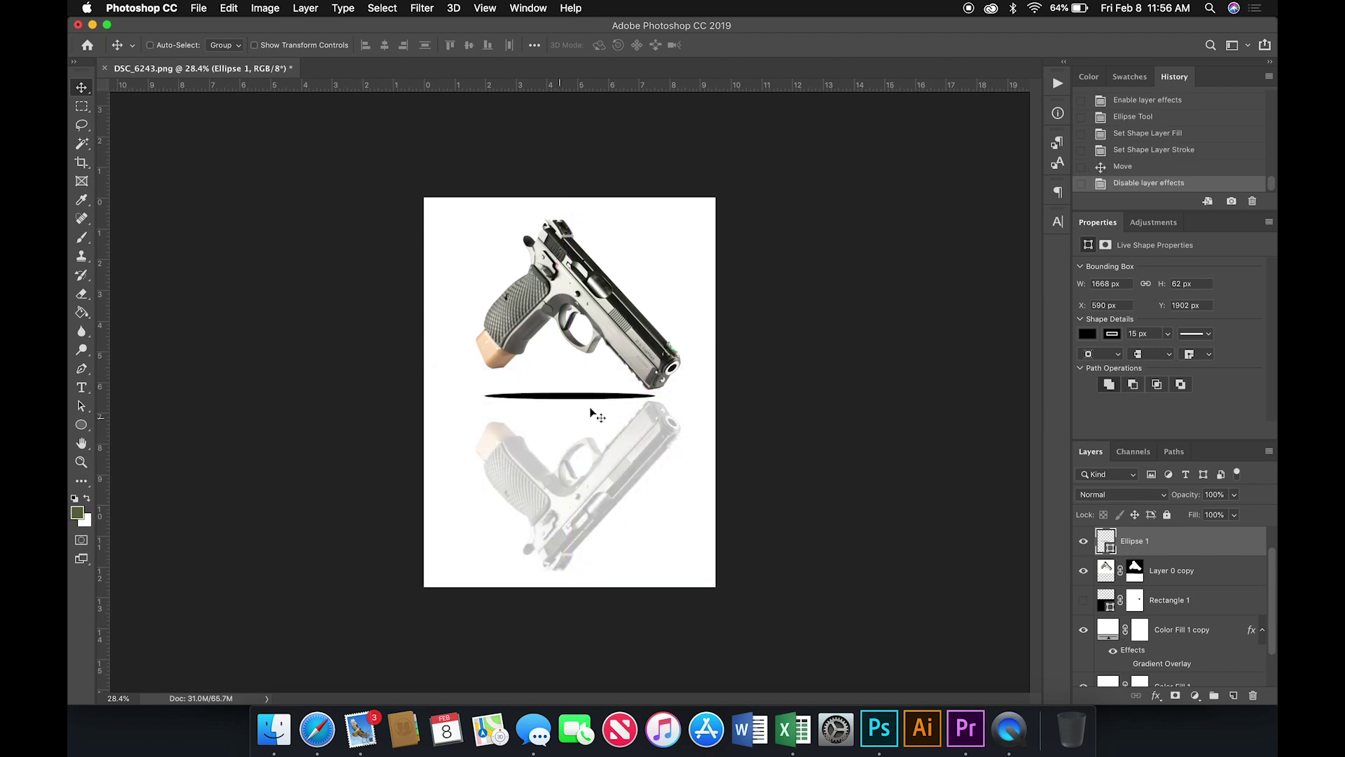
Convert the Ellipse 1 layer to a smart object and apply a Gaussian Blur with a 53.1-pixel radius
left_click(423, 9)
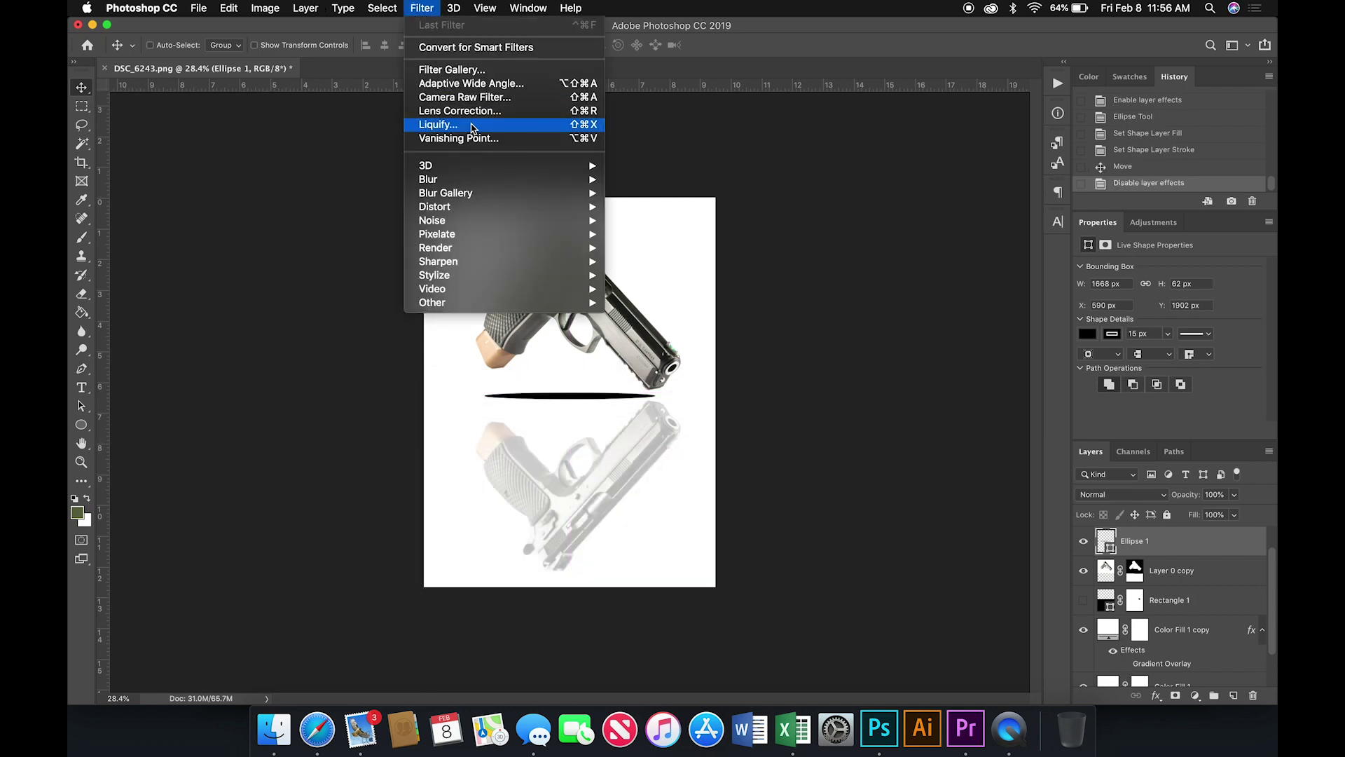
mouse_move(462, 182)
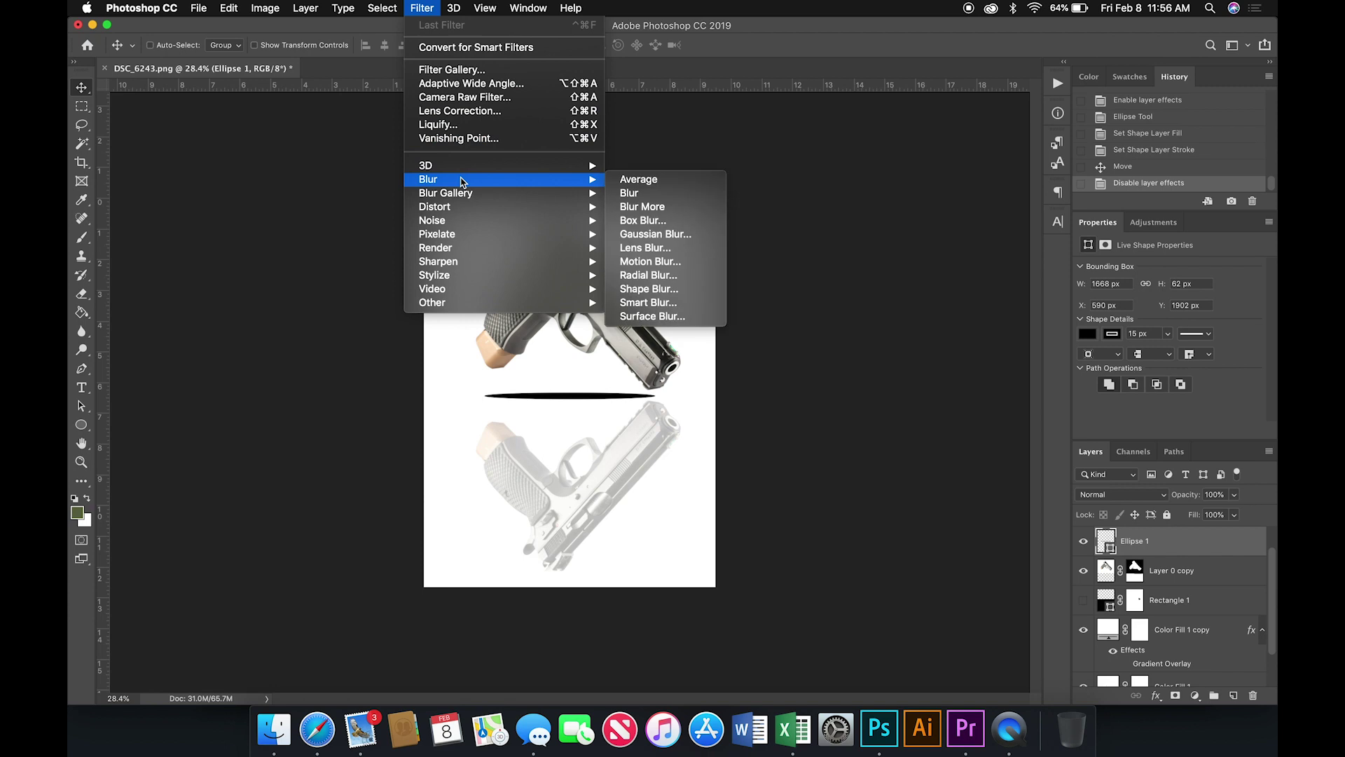
left_click(650, 237)
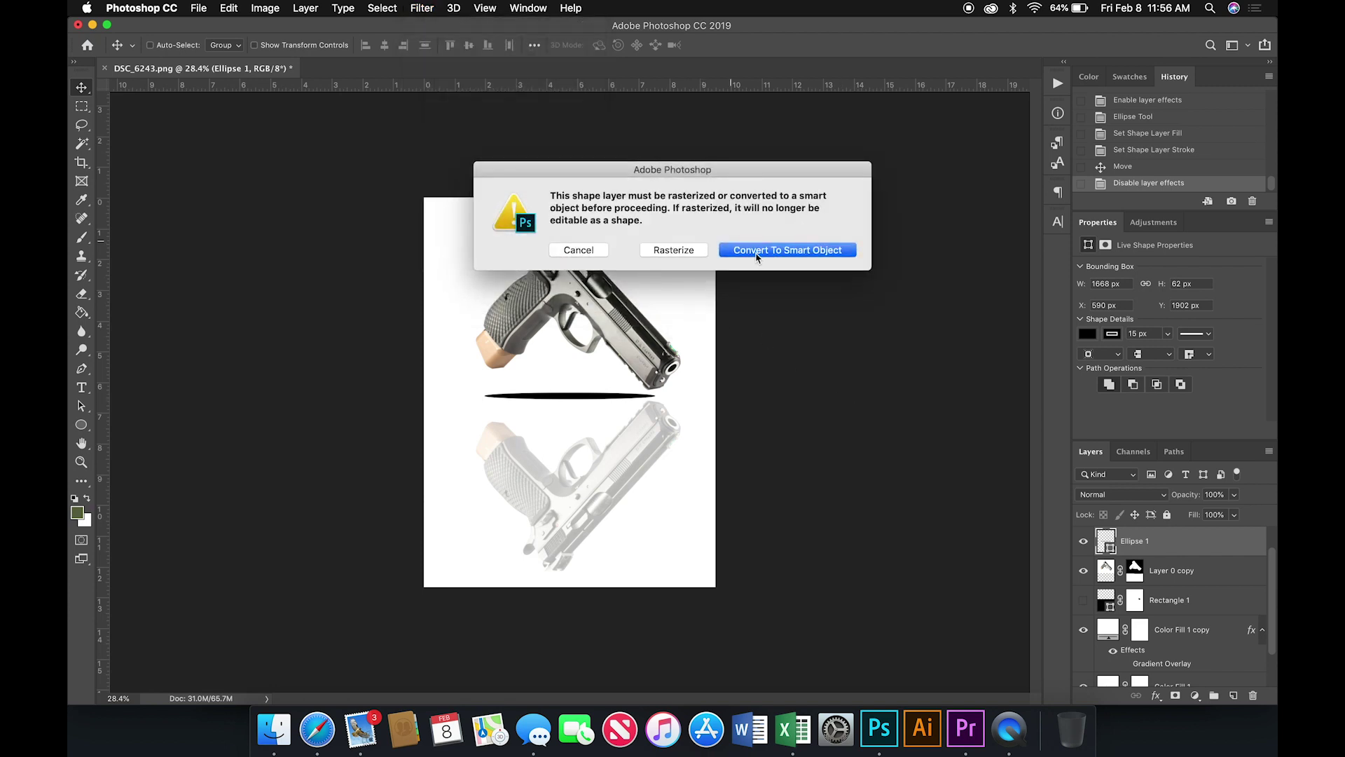
left_click(757, 250)
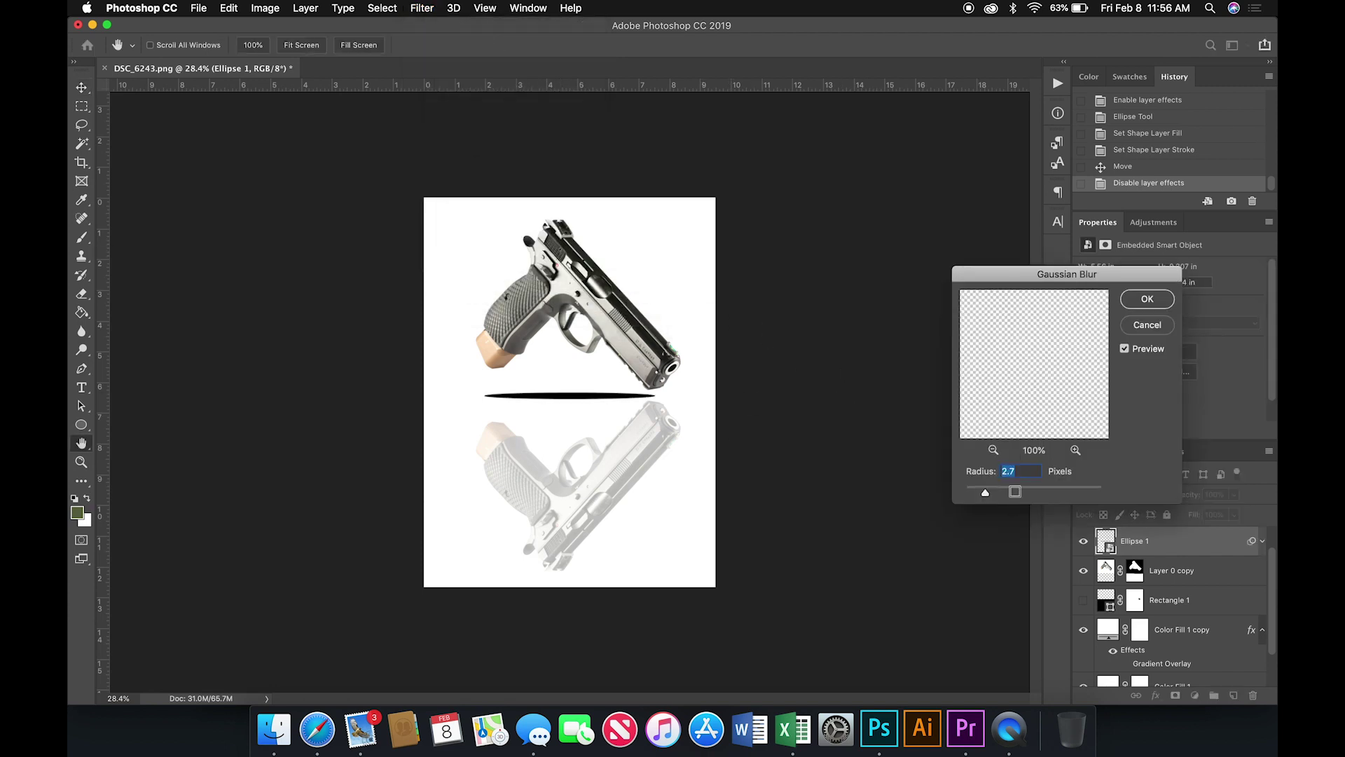
left_click_drag(1015, 491, 1042, 495)
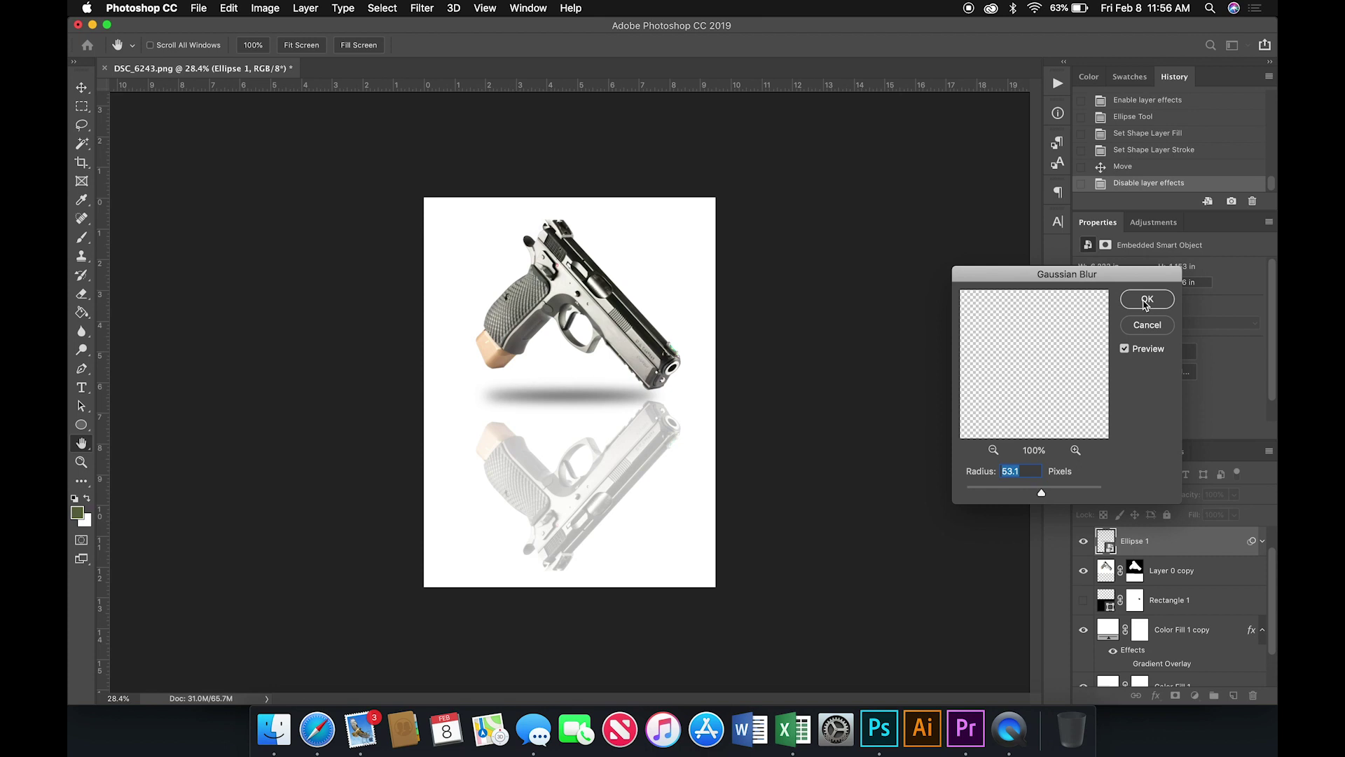
key("Return")
Widen the blurred ellipse to about 135% with Free Transform and set its layer opacity to 40%
key("super+t")
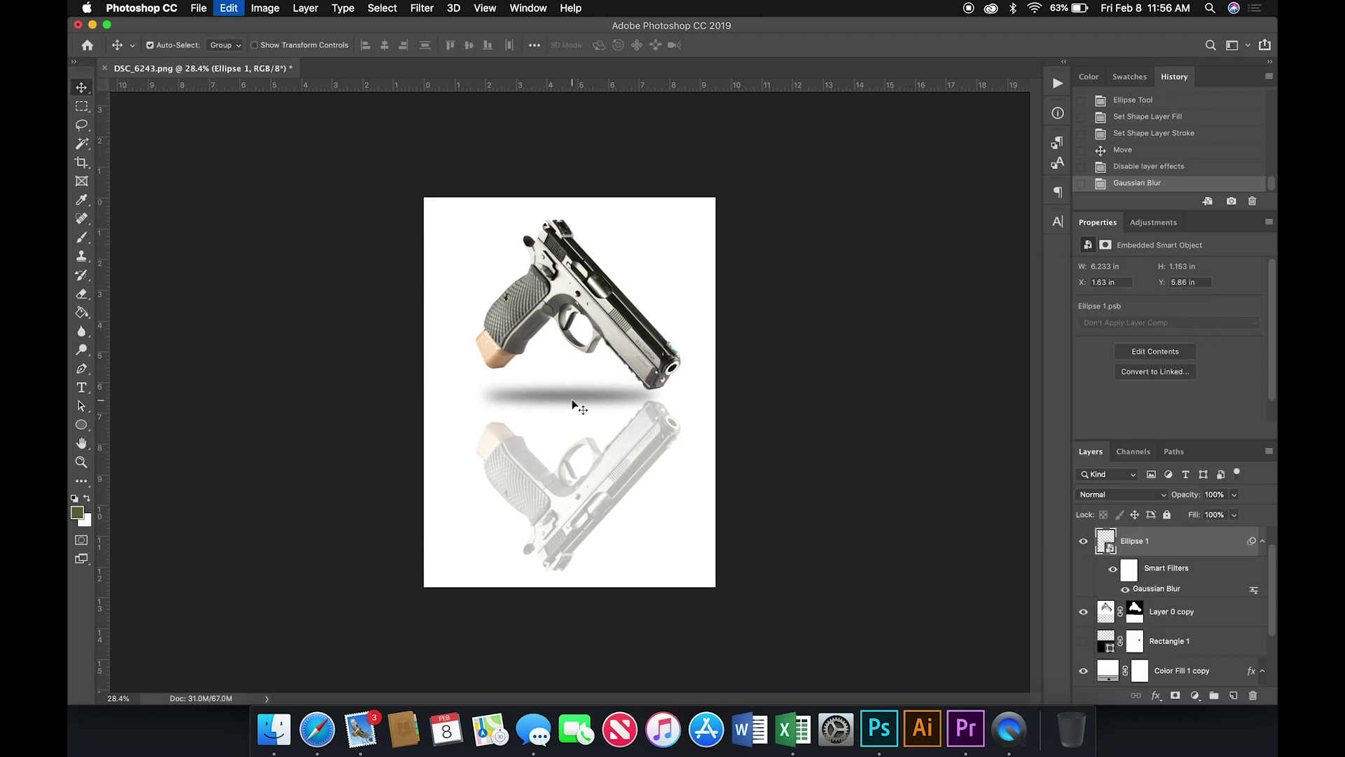
mouse_move(655, 395)
left_mouse_down()
mouse_move(715, 395)
mouse_move(657, 398)
left_mouse_up()
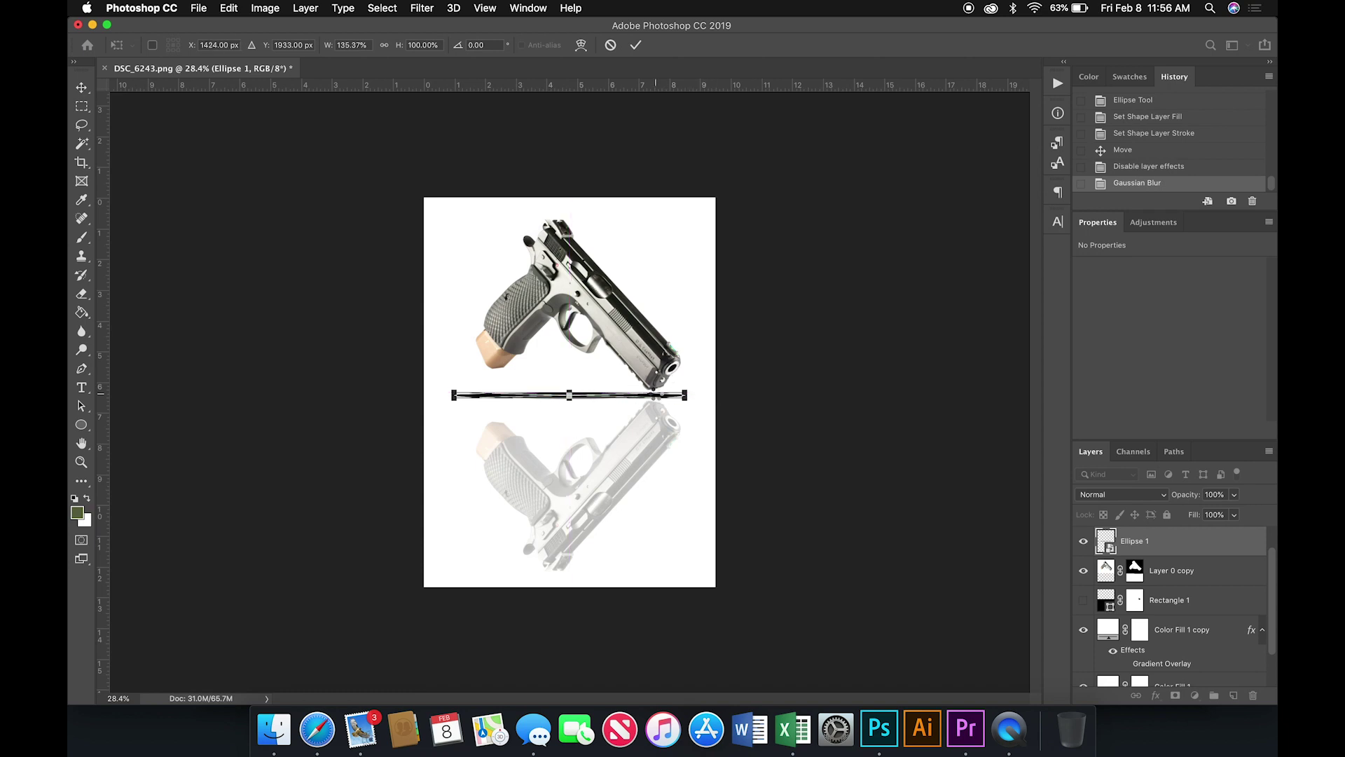
key("Return")
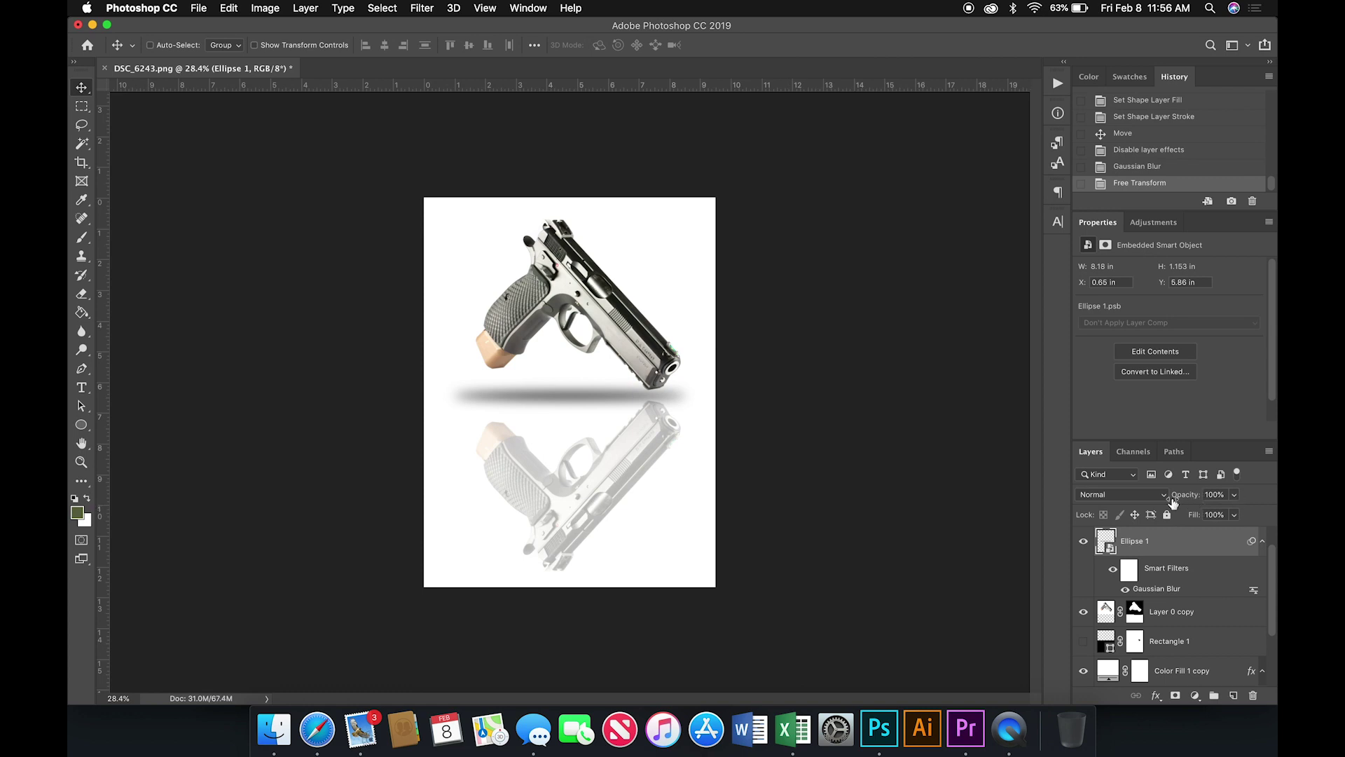
left_click_drag(1184, 502, 1161, 495)
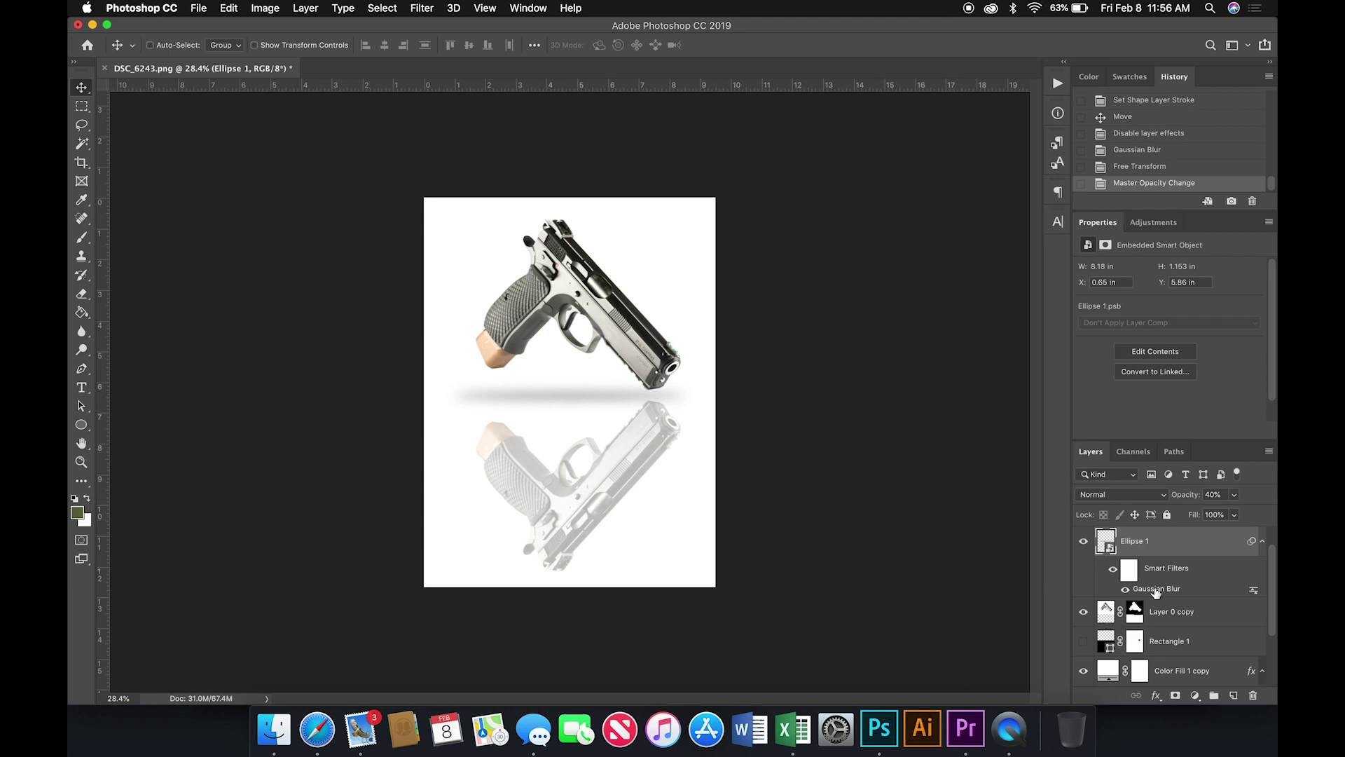
Nudge the reflection layer, Layer 0 copy 2, down to a Y position of about 5.24 in
scroll(1172, 605, "up", 1)
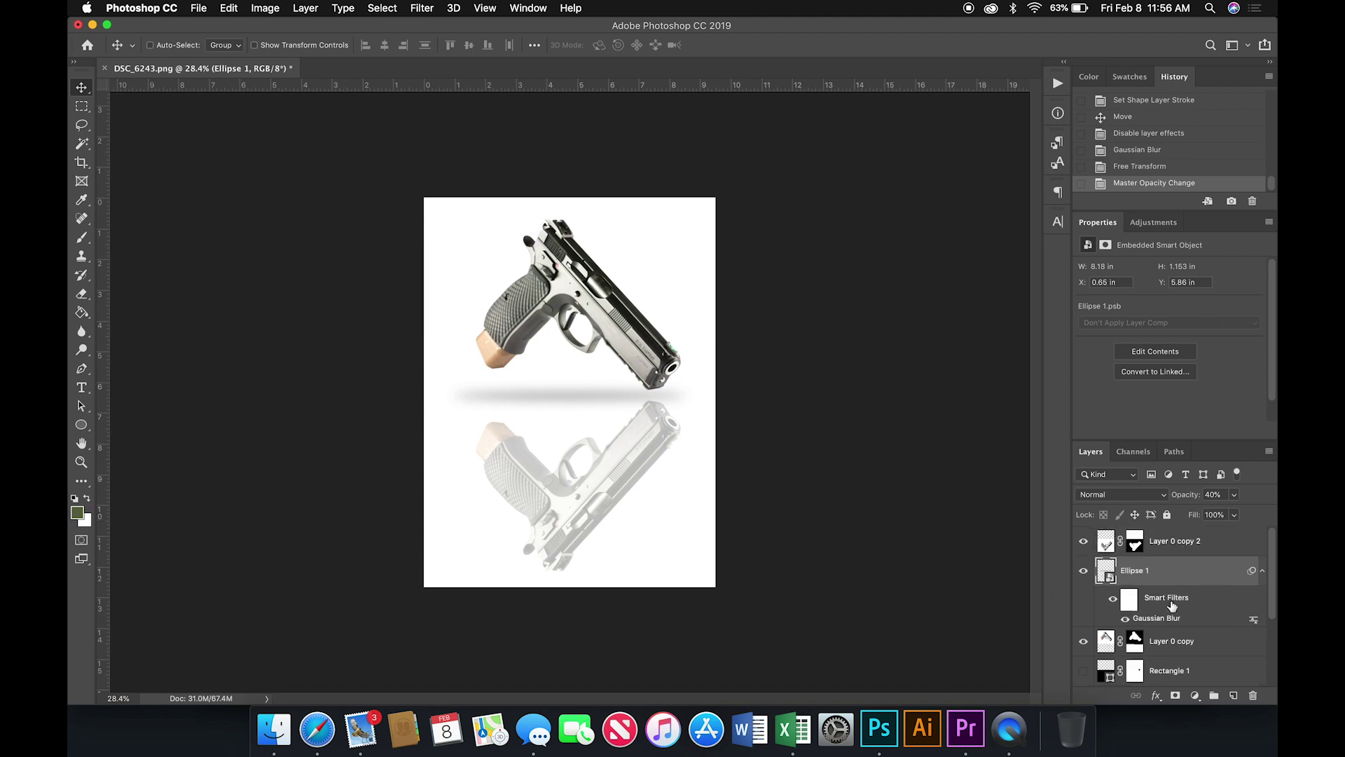
left_click(1106, 547)
key("shift+Down")
key("shift+Down")
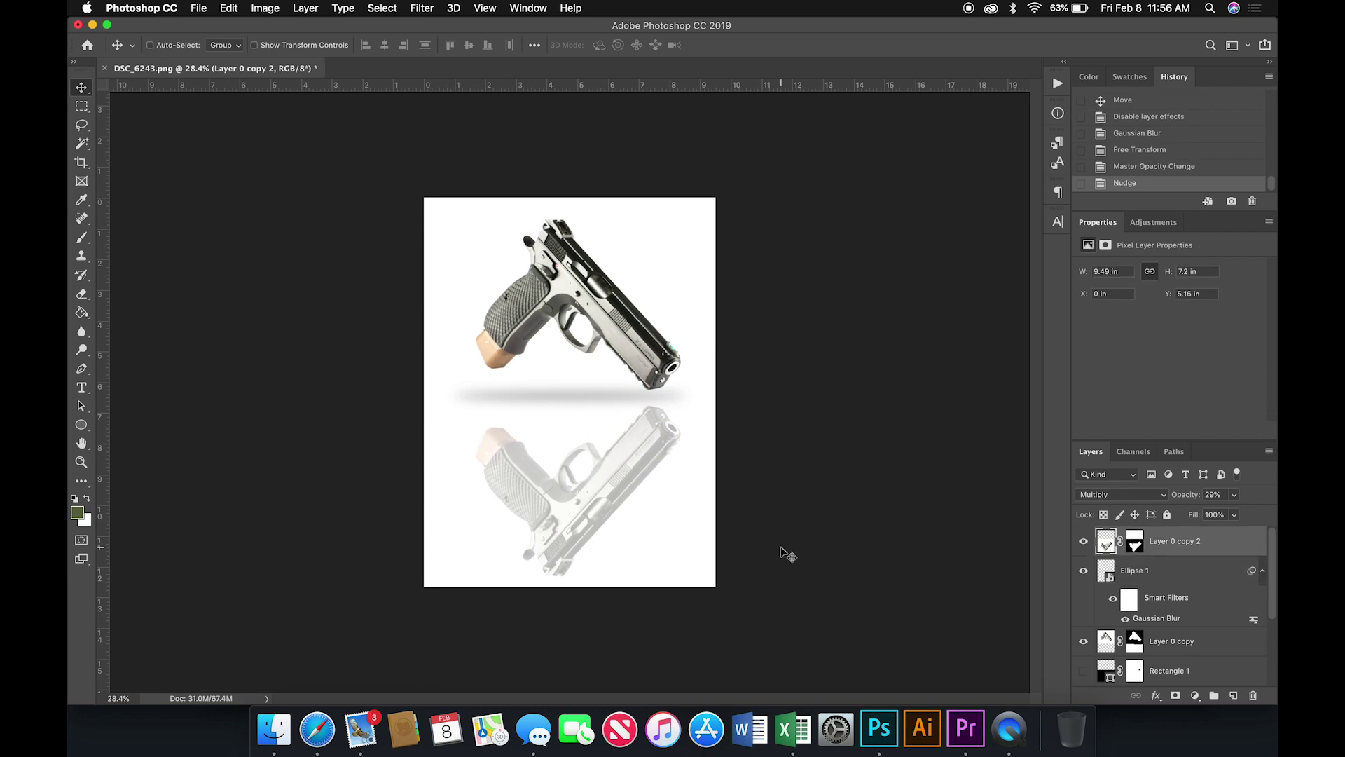
key("shift+Down")
key("shift+Down")
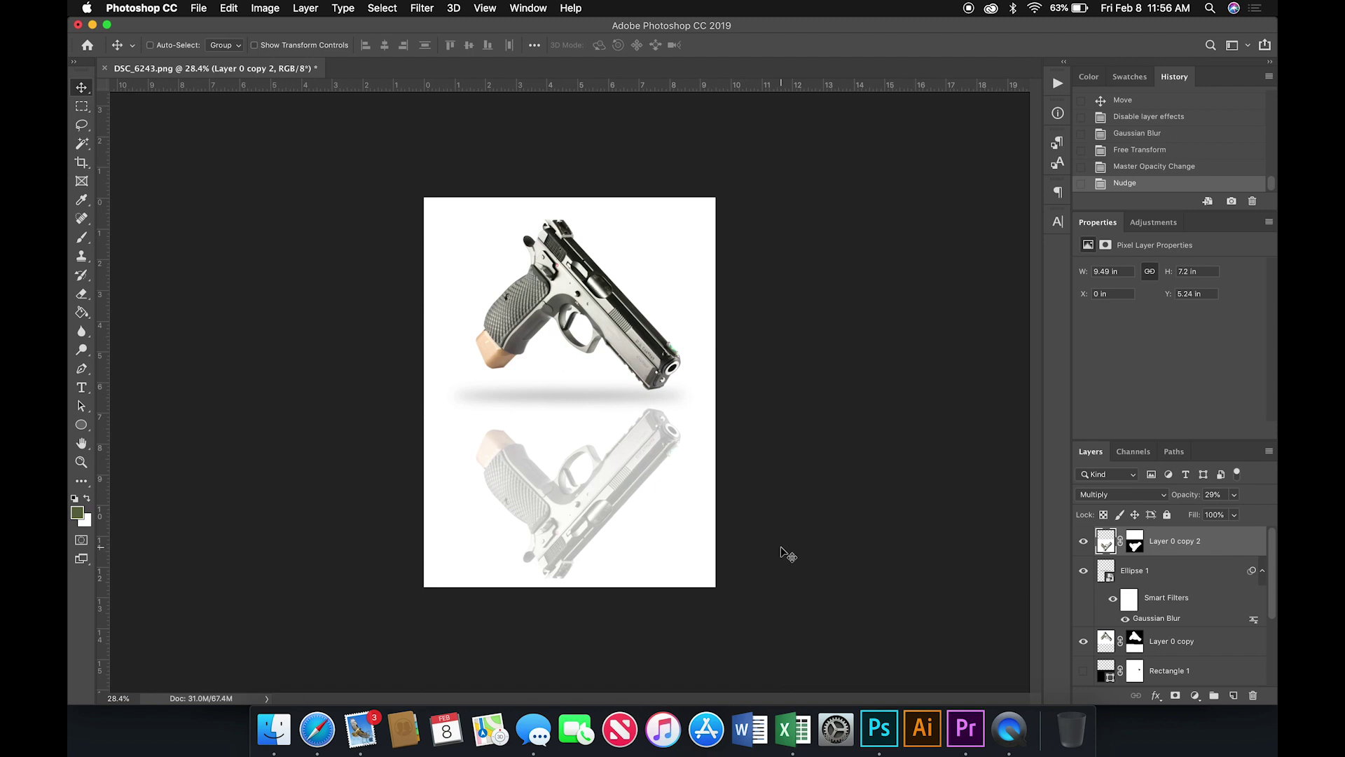
Fade the lower end of the reflection by painting black on the Layer 0 copy 2 mask with a Soft Round brush enlarged to 2200 px
left_click(1139, 540)
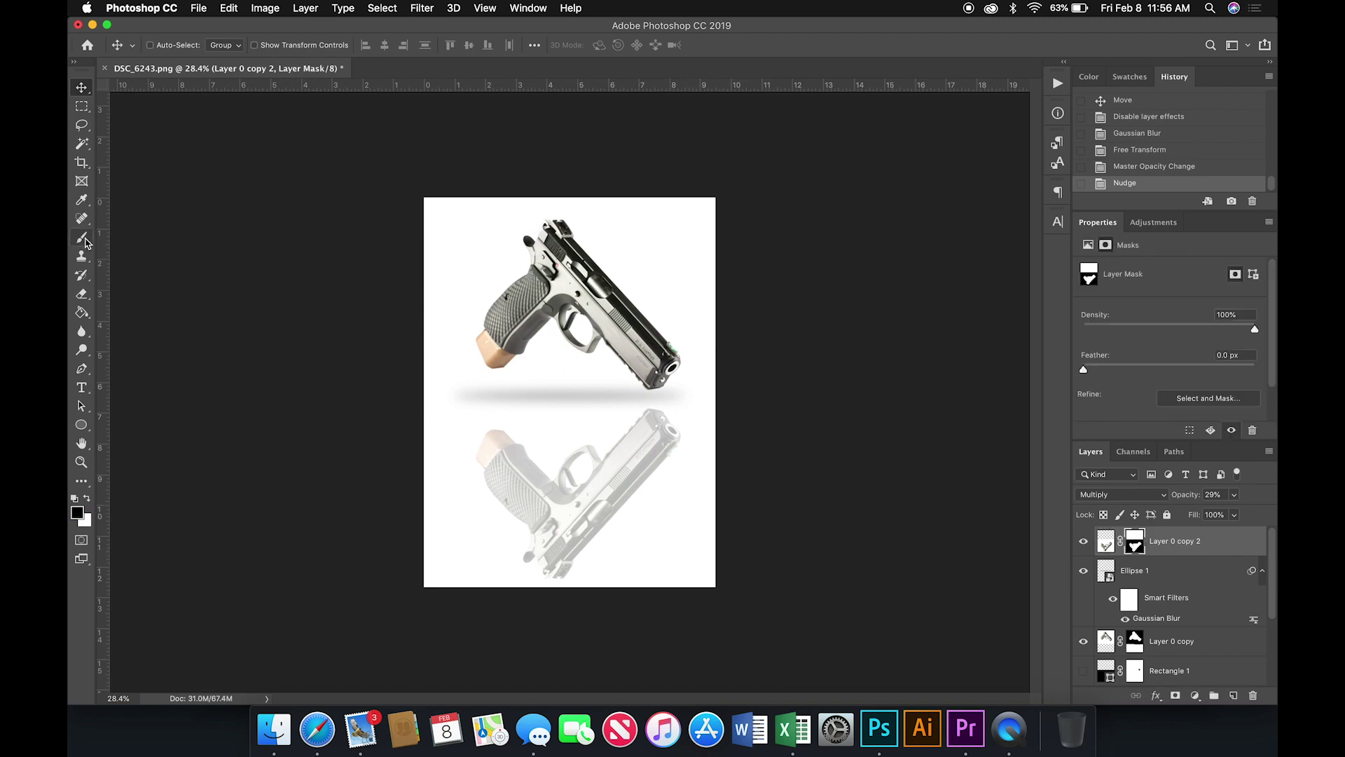
key("b")
right_click(663, 533)
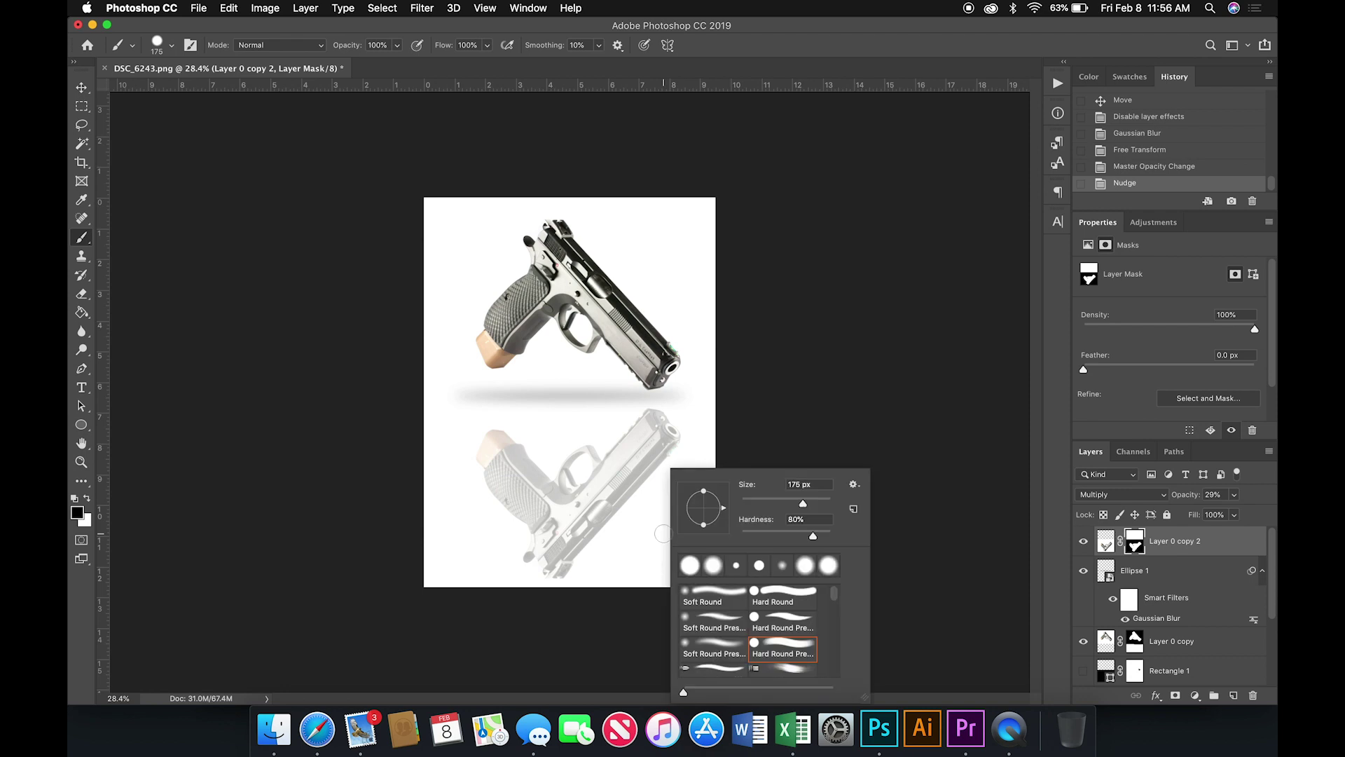
left_click(715, 596)
left_click(655, 542)
key("bracketright")
key("bracketright")
key("bracketright")
key("bracketright")
key("bracketright")
key("bracketright")
key("bracketright")
key("bracketright")
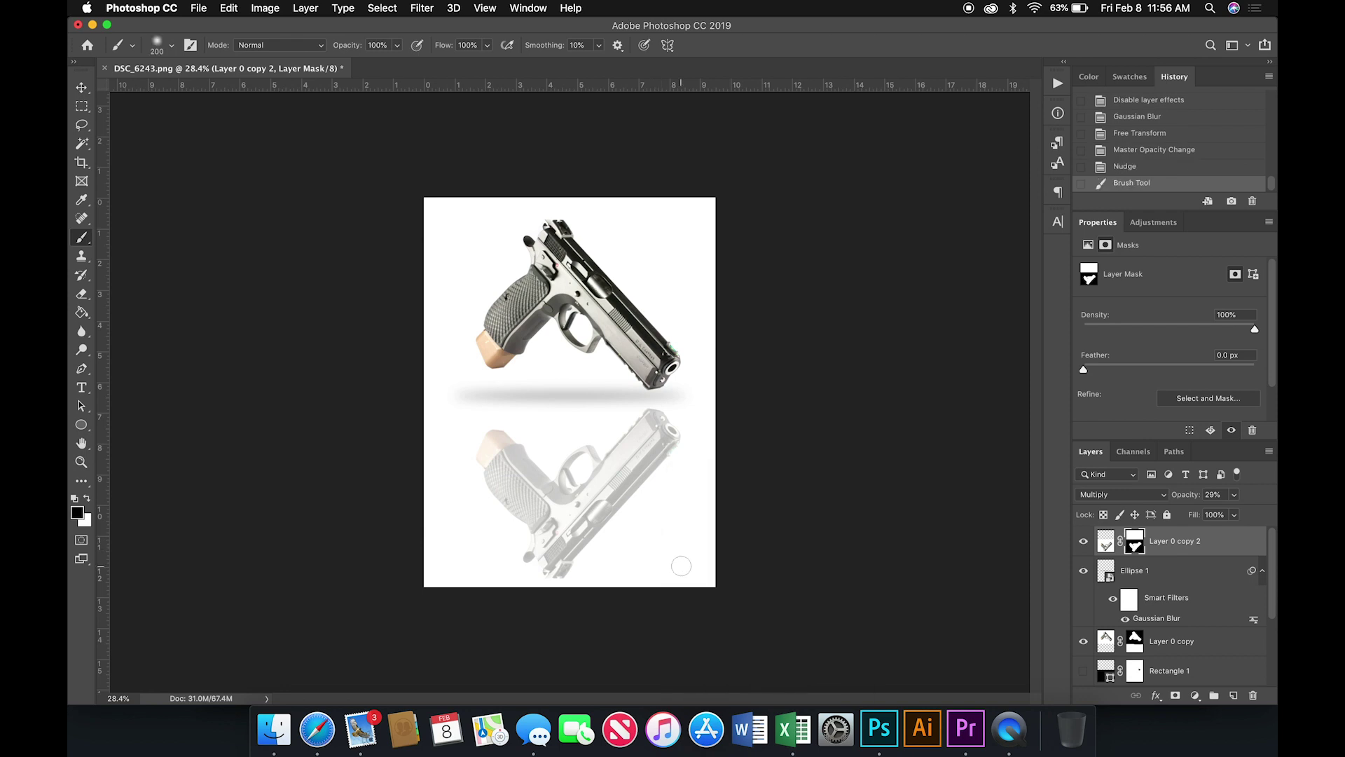
key("bracketright")
key("bracketright")
key("bracketright")
key("bracketright")
key("bracketright")
key("bracketright")
key("bracketright")
key("bracketright")
key("bracketright")
key("bracketright")
key("bracketright")
key("bracketright")
key("bracketright")
key("bracketright")
left_click(681, 613)
left_click(681, 614)
left_click(414, 608)
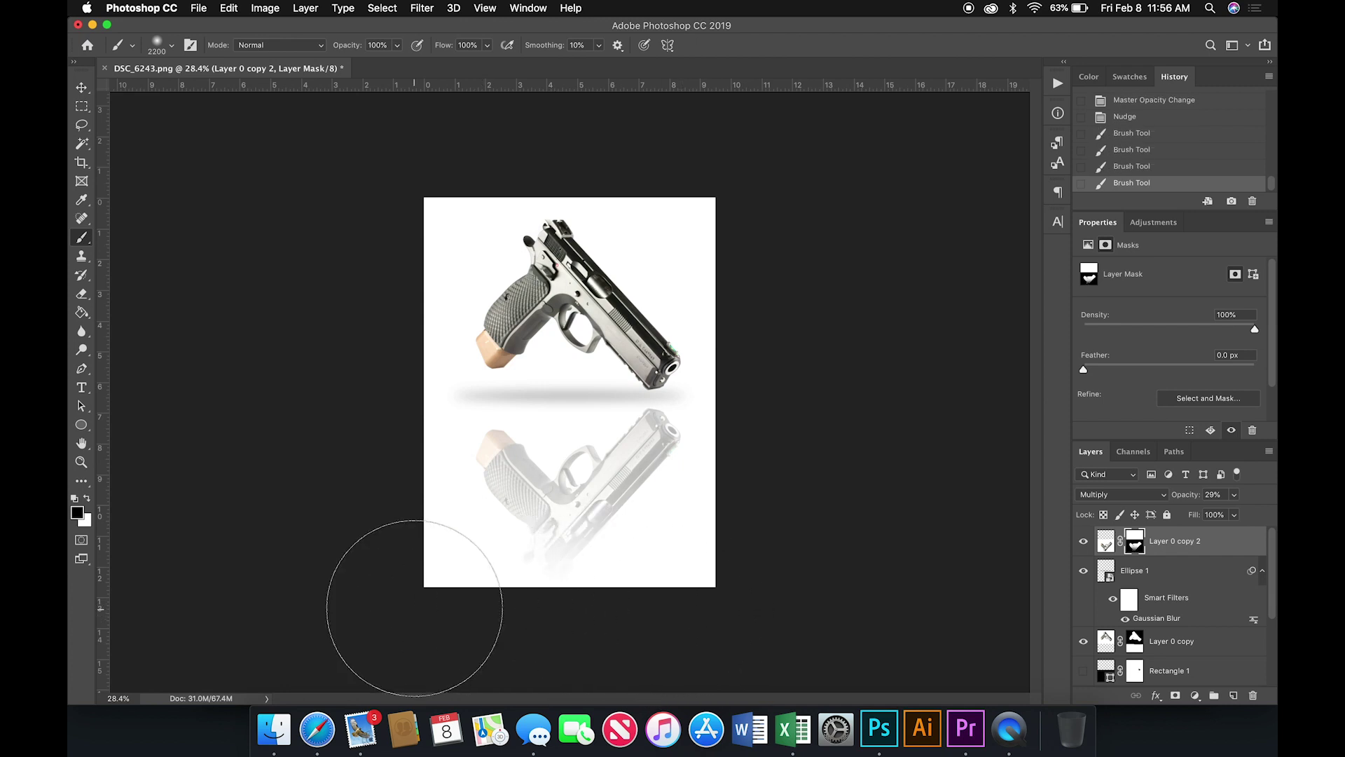
Enlarge the soft brush to 3000 px and paint more black on the mask along the reflection's lower edge to smooth the fade
key("bracketright")
key("bracketright")
key("bracketright")
key("bracketright")
key("bracketright")
key("bracketright")
key("bracketright")
key("bracketright")
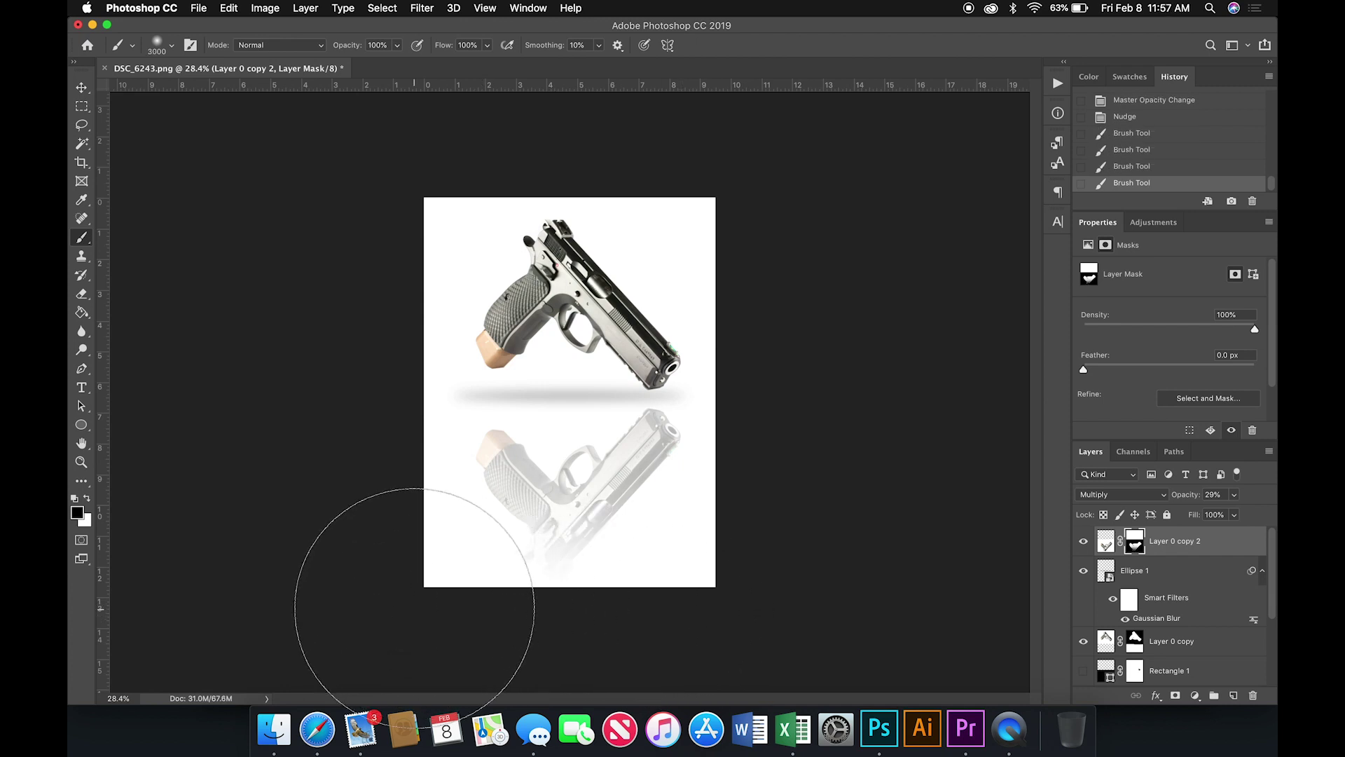
scroll(414, 608, "down", 5)
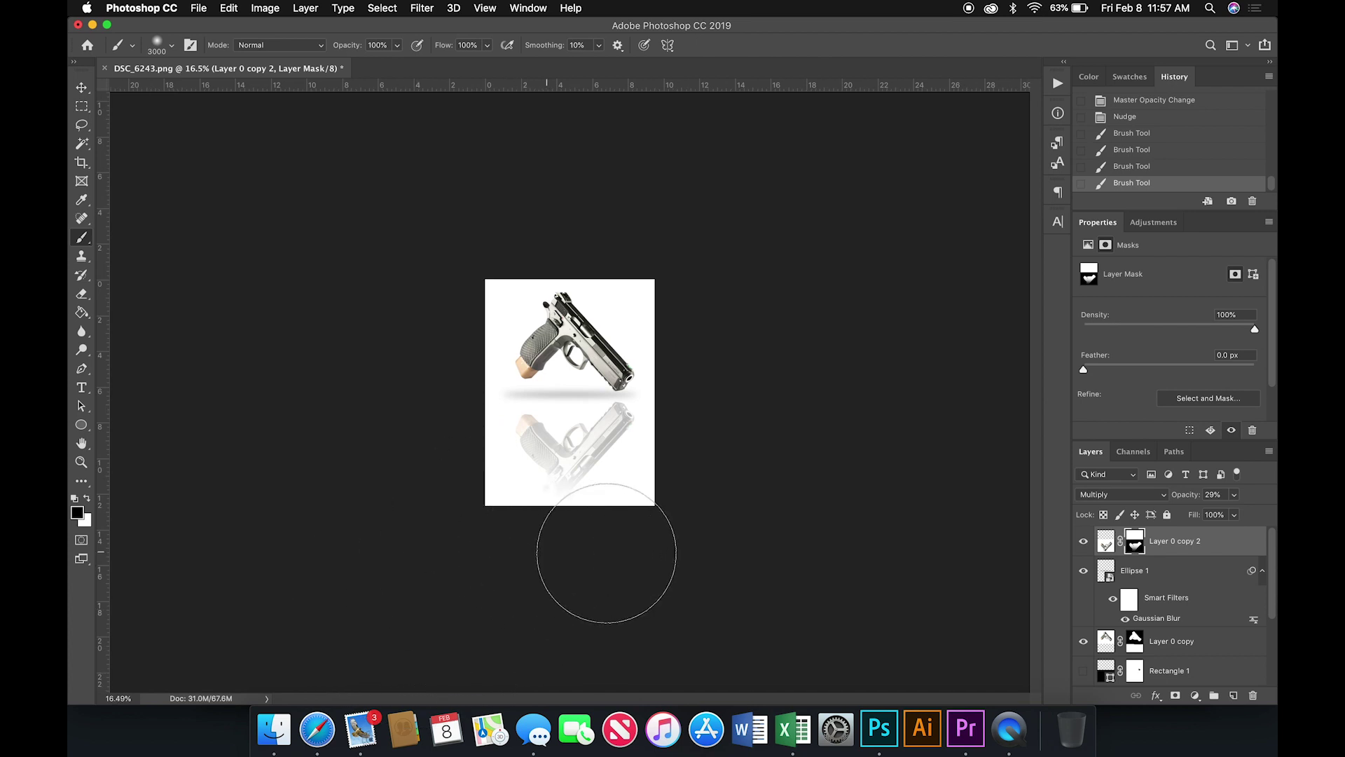
left_click(608, 512)
mouse_move(658, 511)
left_mouse_down()
mouse_move(693, 508)
mouse_move(704, 529)
left_mouse_up()
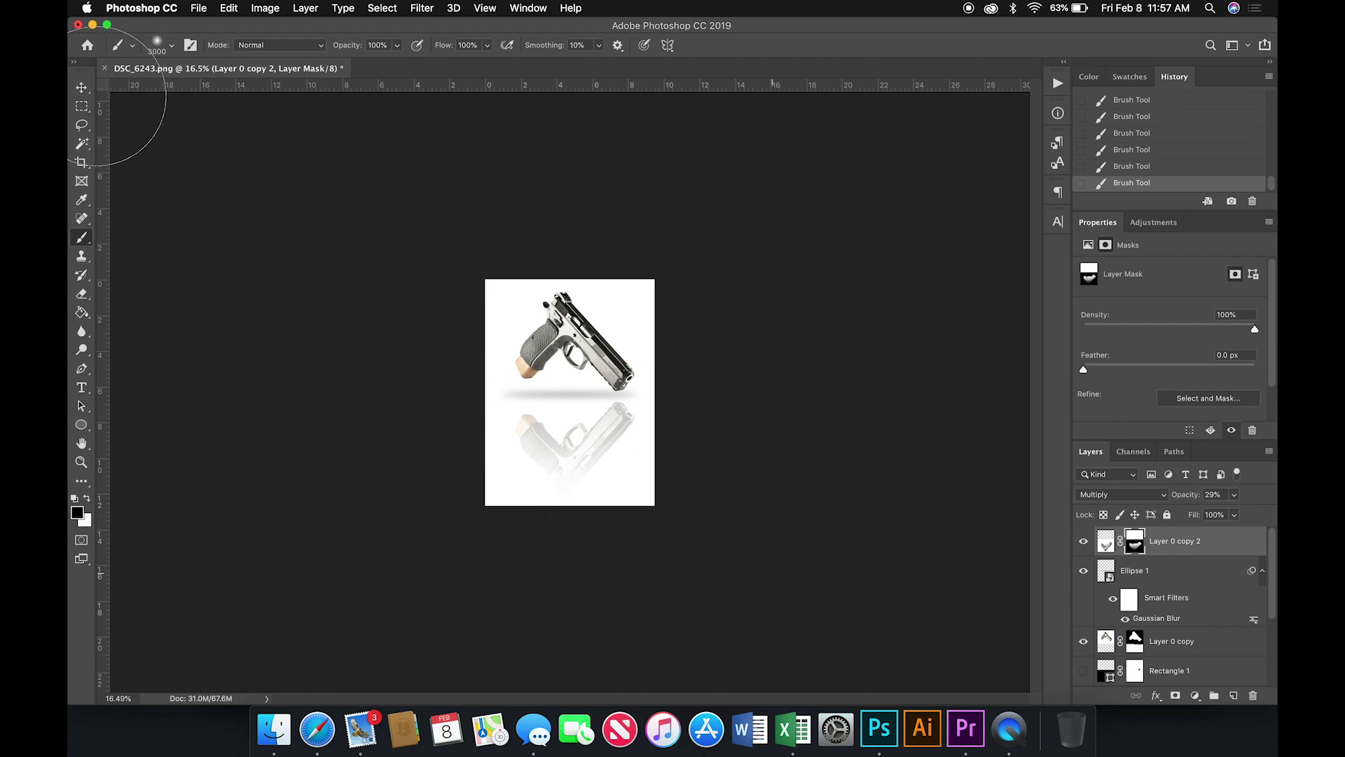
left_click(81, 87)
Turn the Gradient Overlay on Color Fill 1 copy back on and set its opacity to 40%
scroll(771, 526, "up", 2)
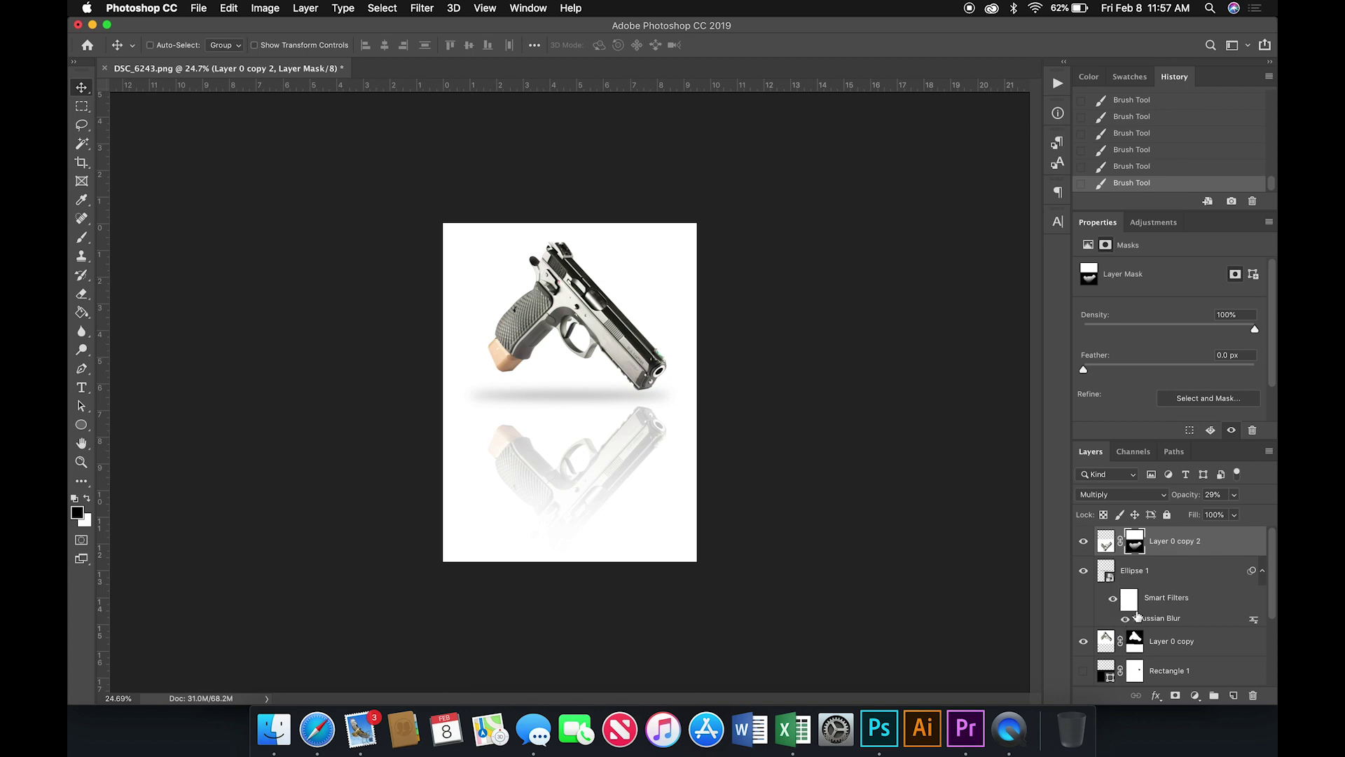
scroll(1138, 623, "down", 3)
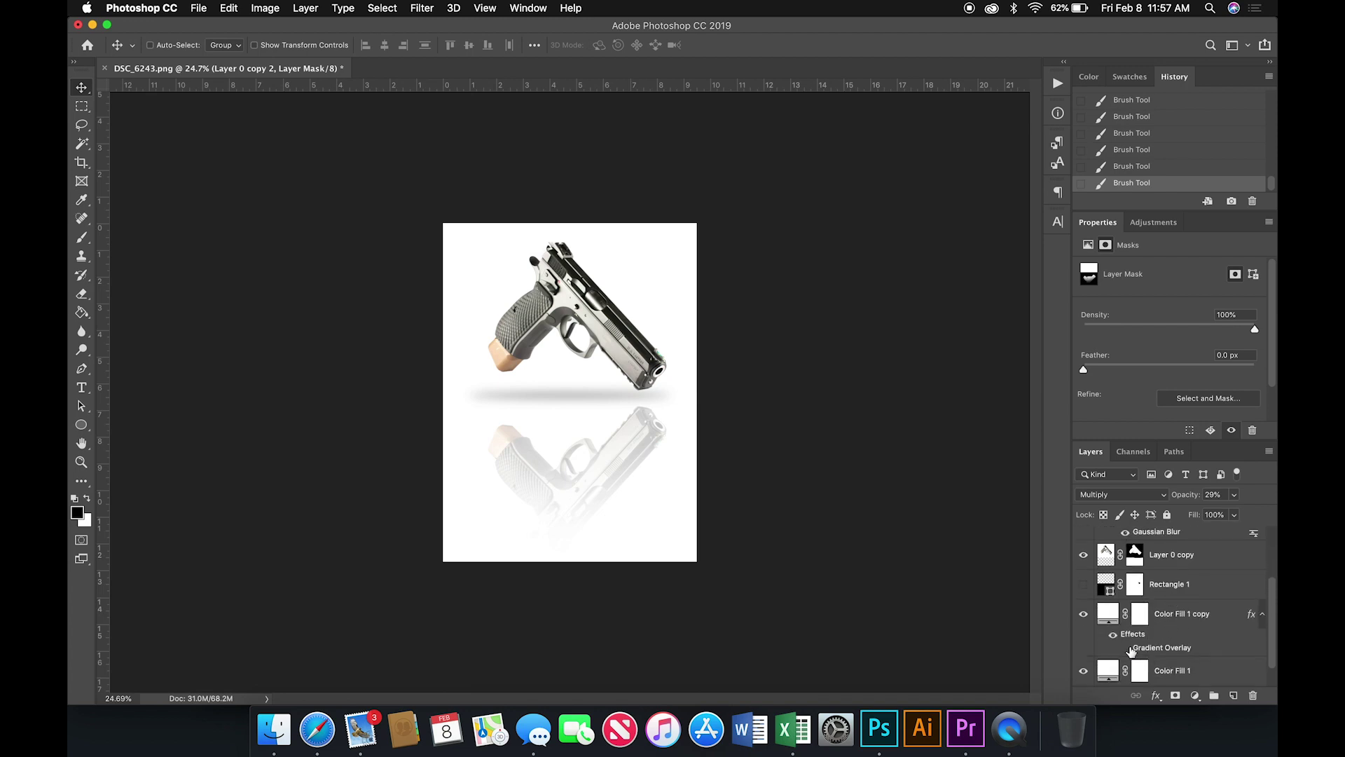
left_click(1126, 648)
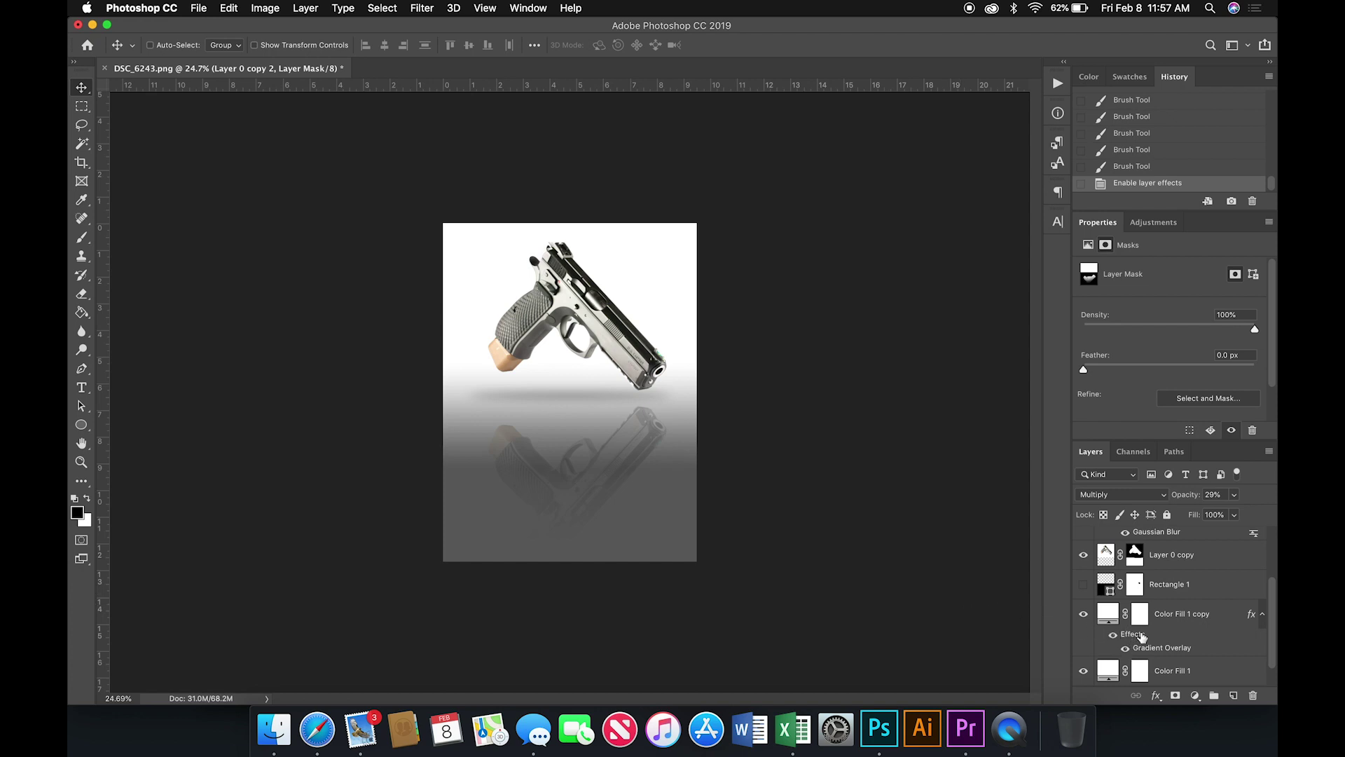
left_click(1162, 649)
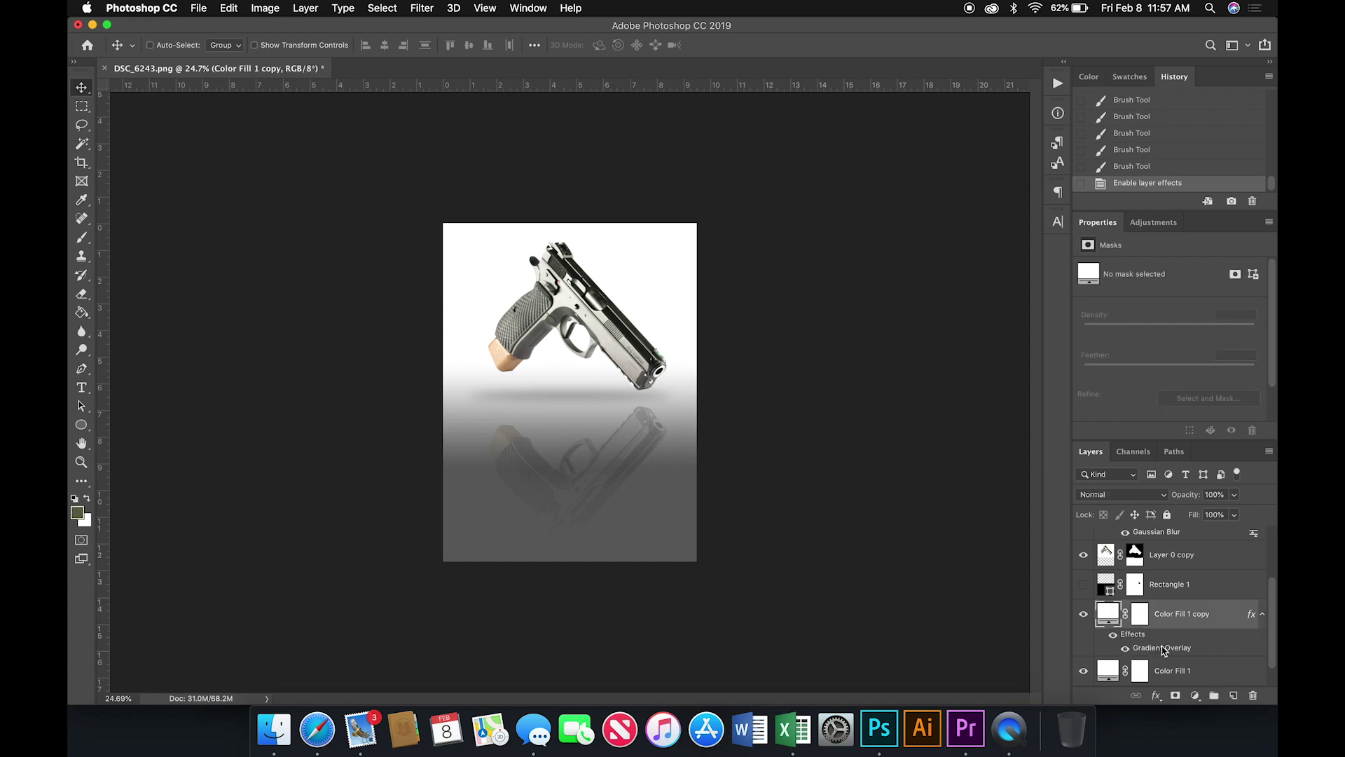
double_click(1163, 651)
left_click_drag(1018, 227, 996, 229)
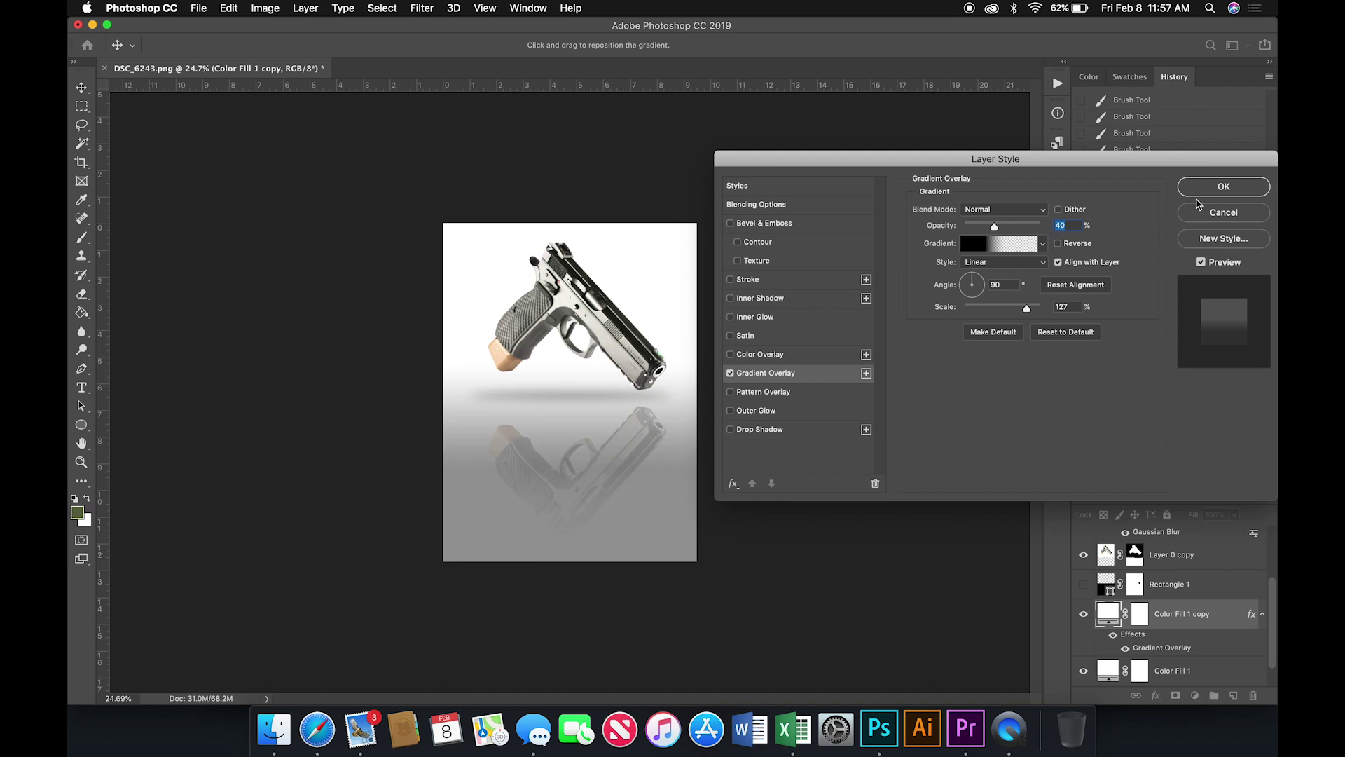
left_click(1205, 191)
Inspect the finished composite up close and toggle the visibility of the reflection layer, Layer 0 copy 2, to compare the result
scroll(589, 386, "up", 3)
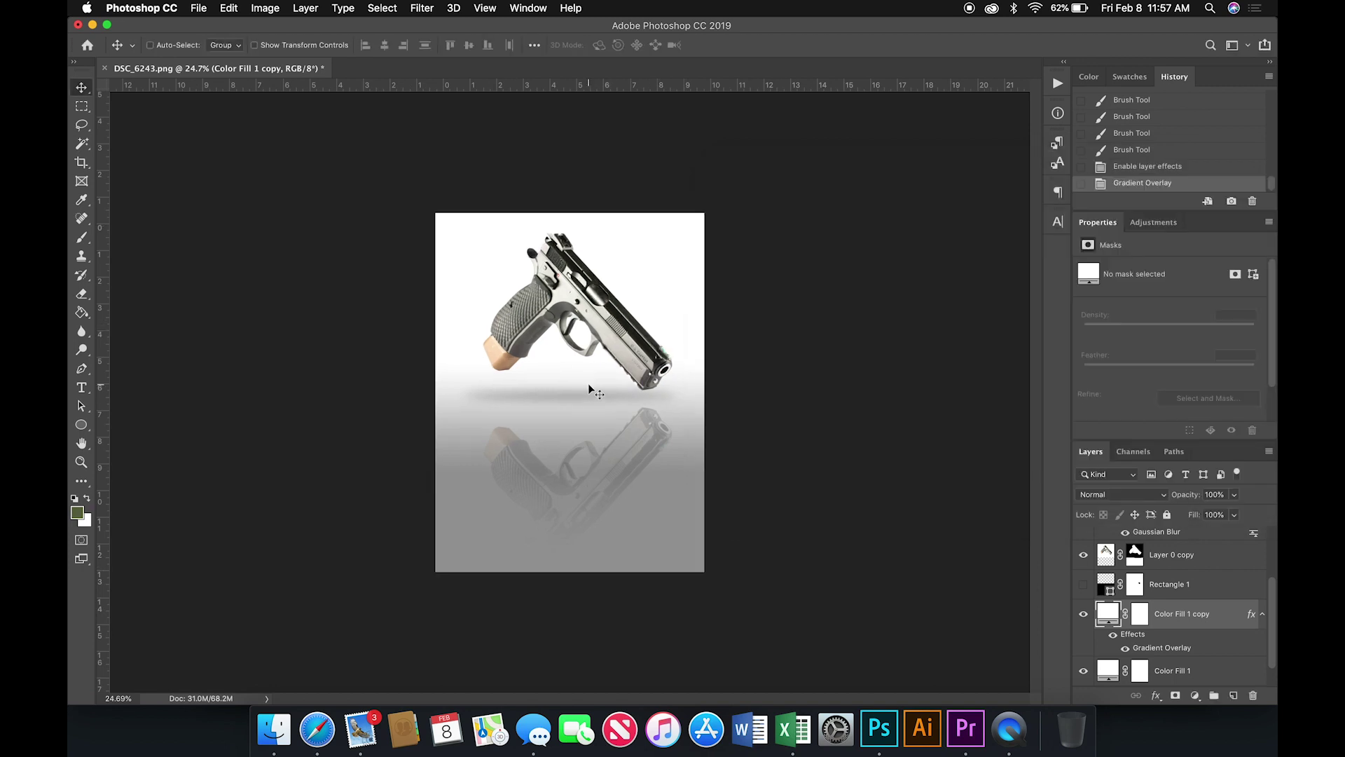
scroll(588, 386, "up", 2)
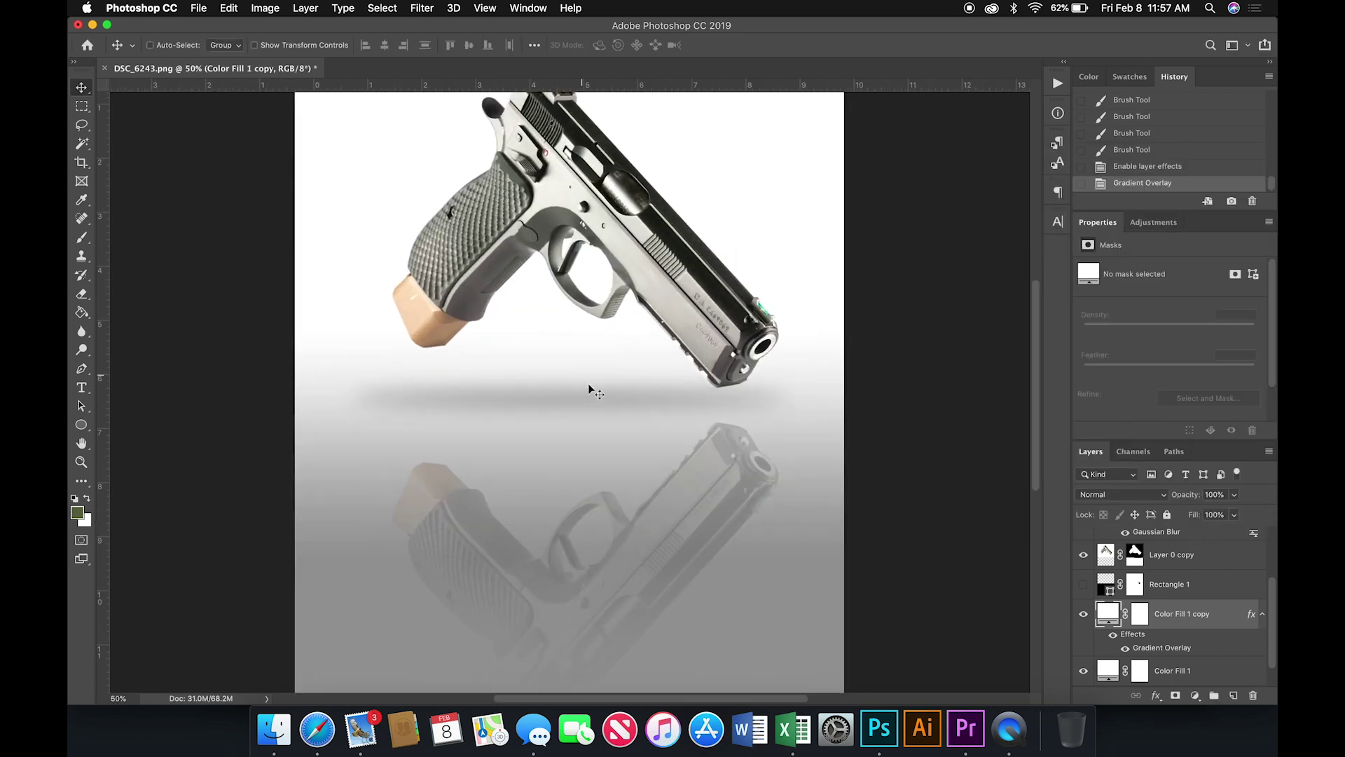
scroll(588, 386, "up", 1)
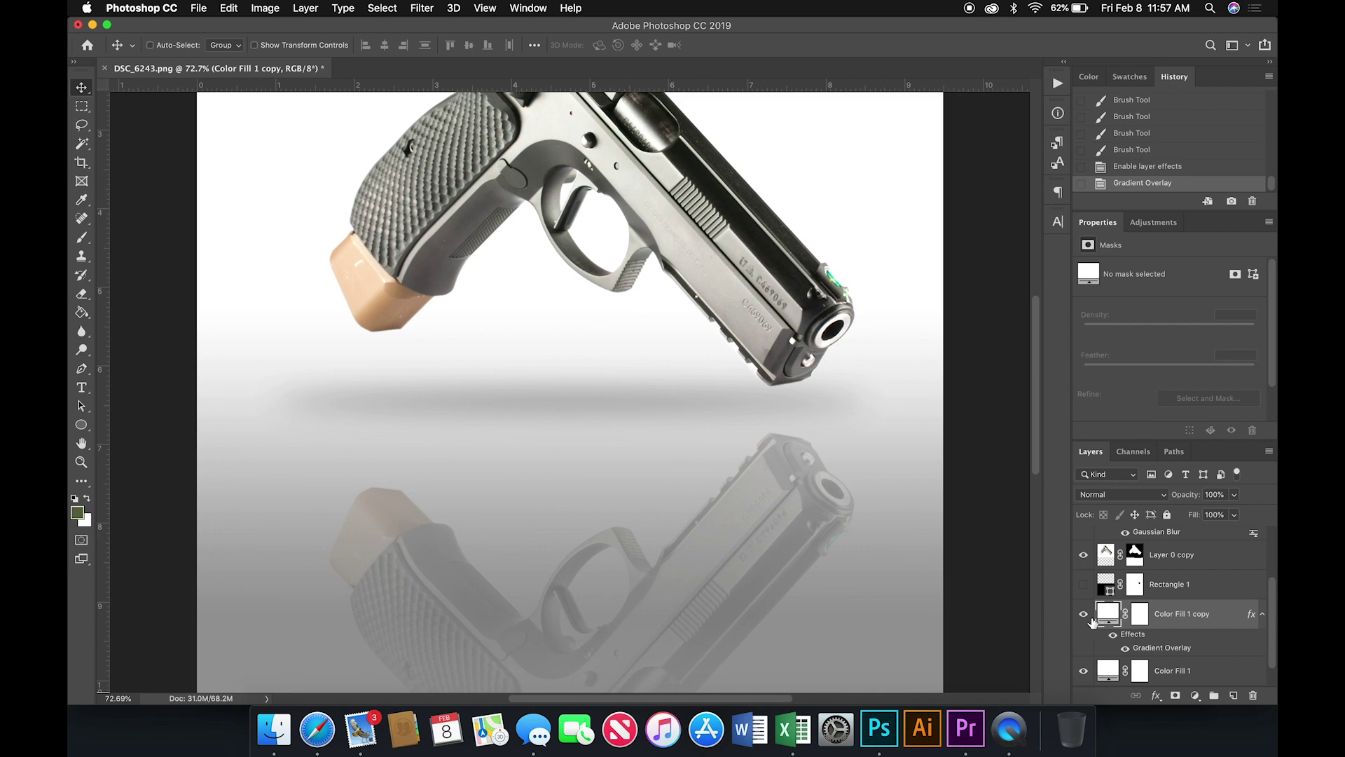
scroll(1113, 594, "up", 3)
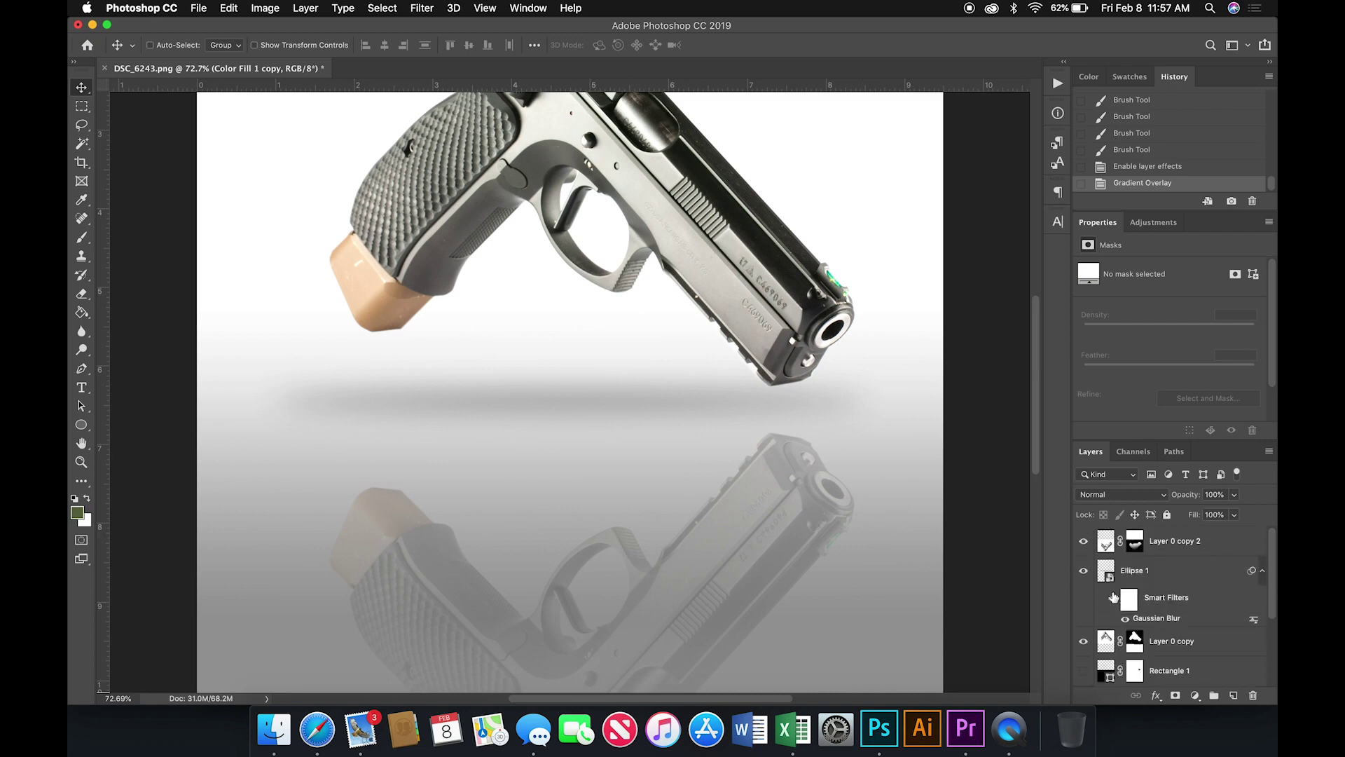
left_click(1085, 543)
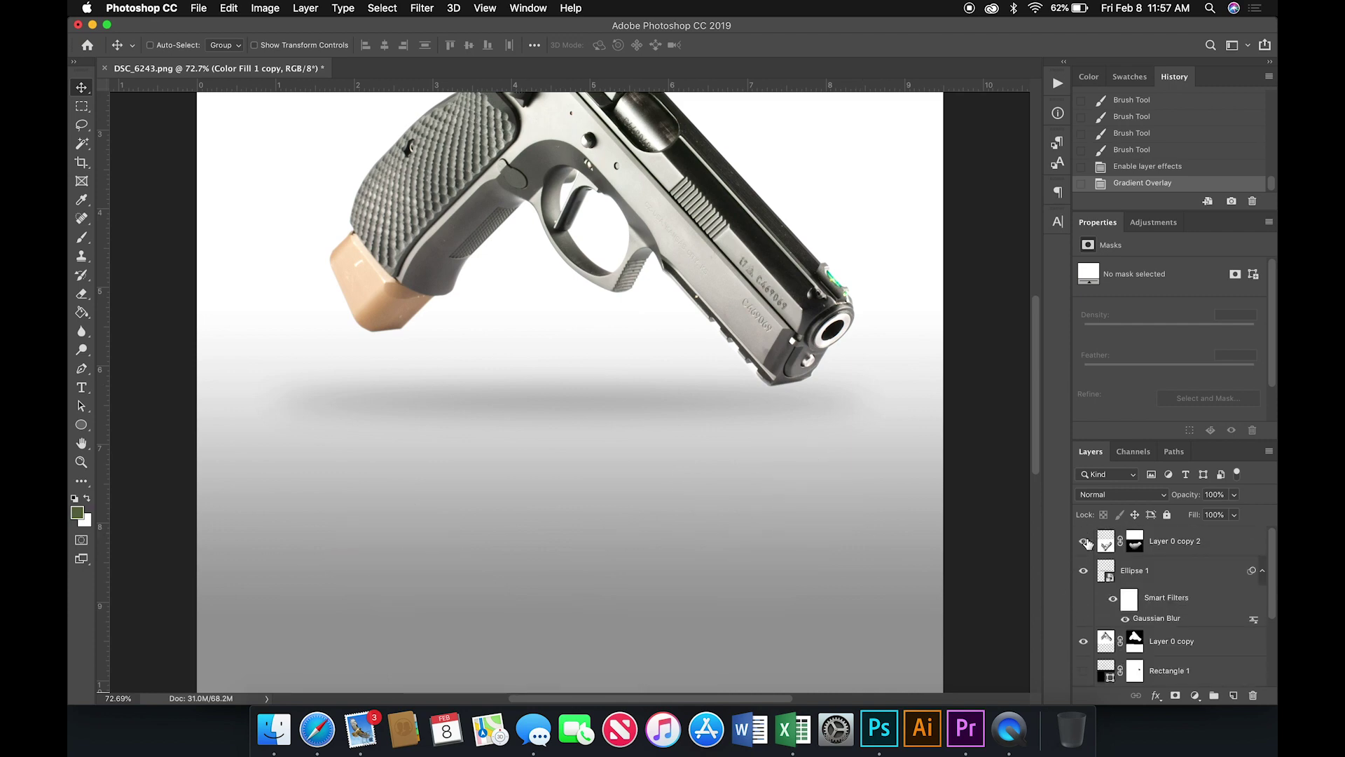
left_click(1085, 542)
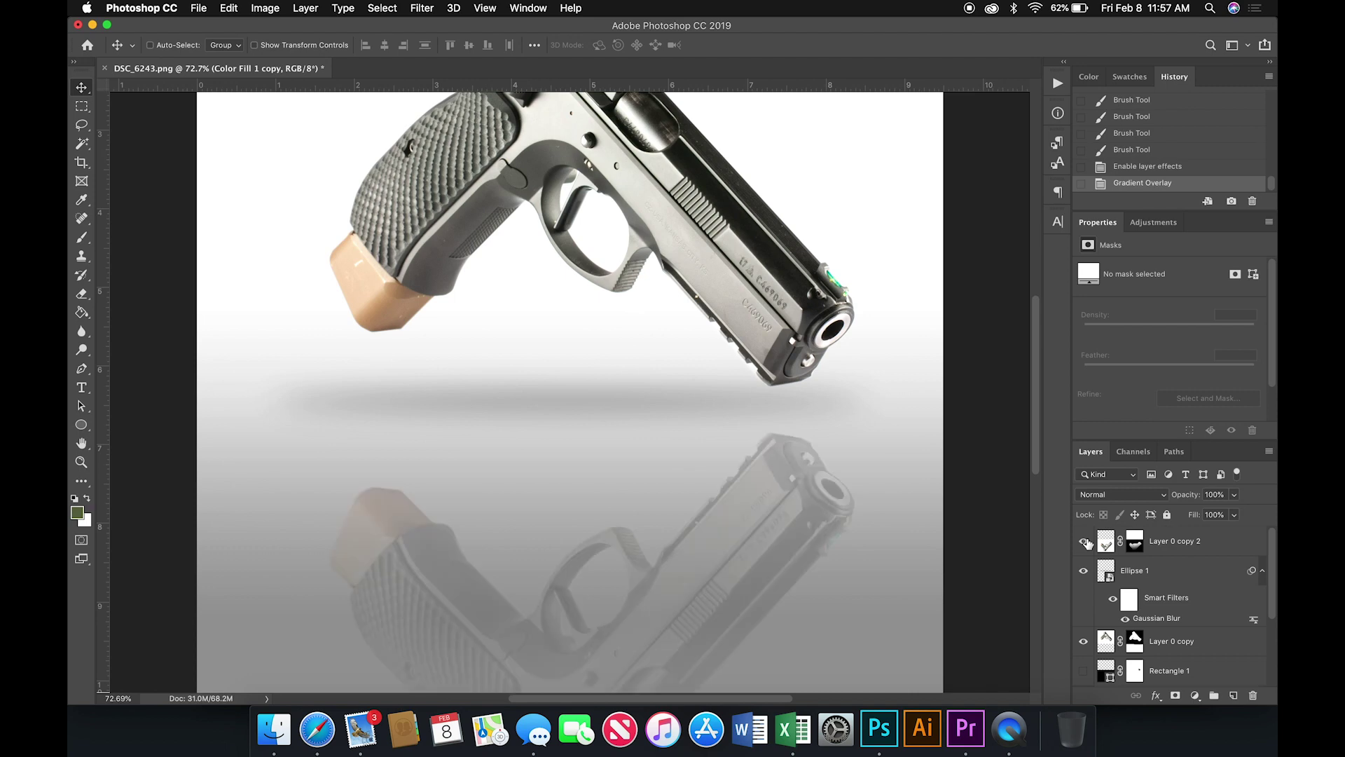
left_click(1085, 542)
left_click(1086, 542)
scroll(716, 279, "down", 5)
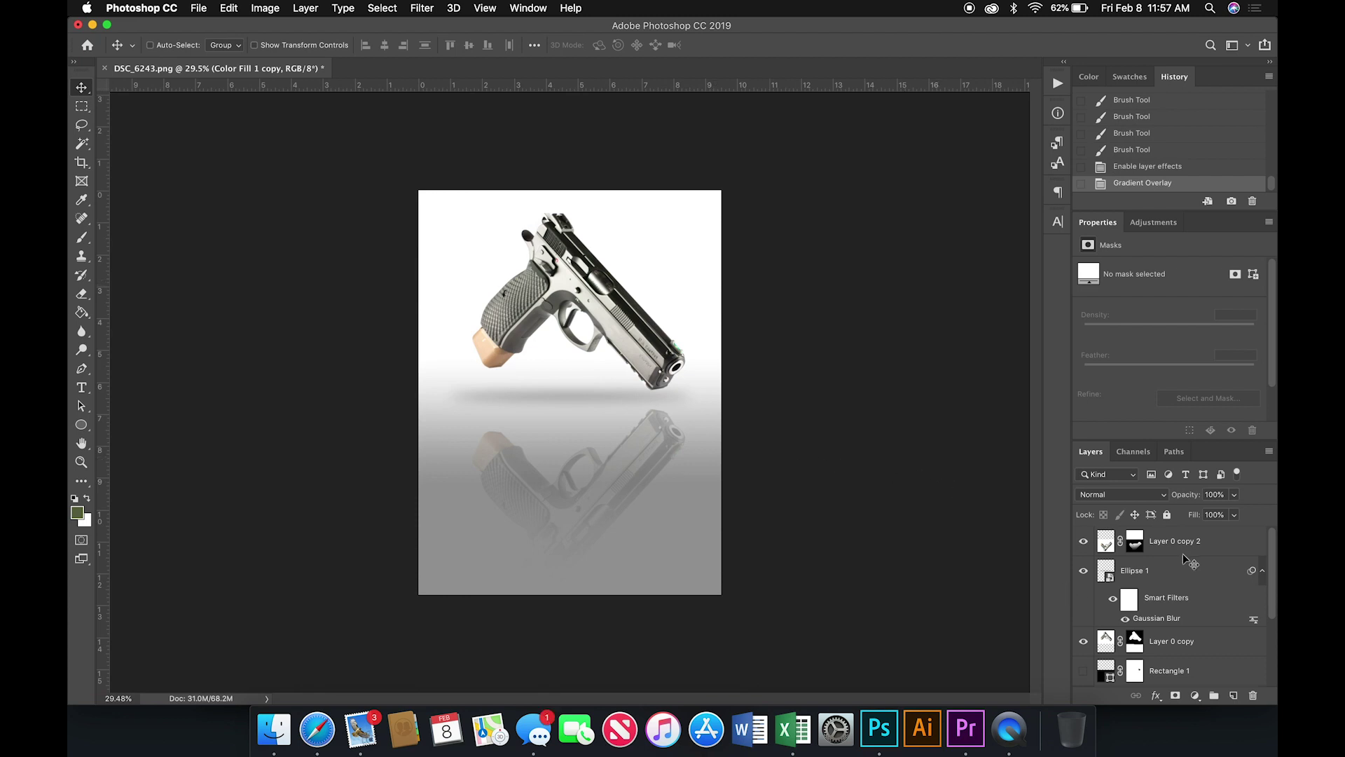
Nudge the pistol layer, Layer 0 copy, up to a Y position of about 0.43 in
left_click(1106, 639)
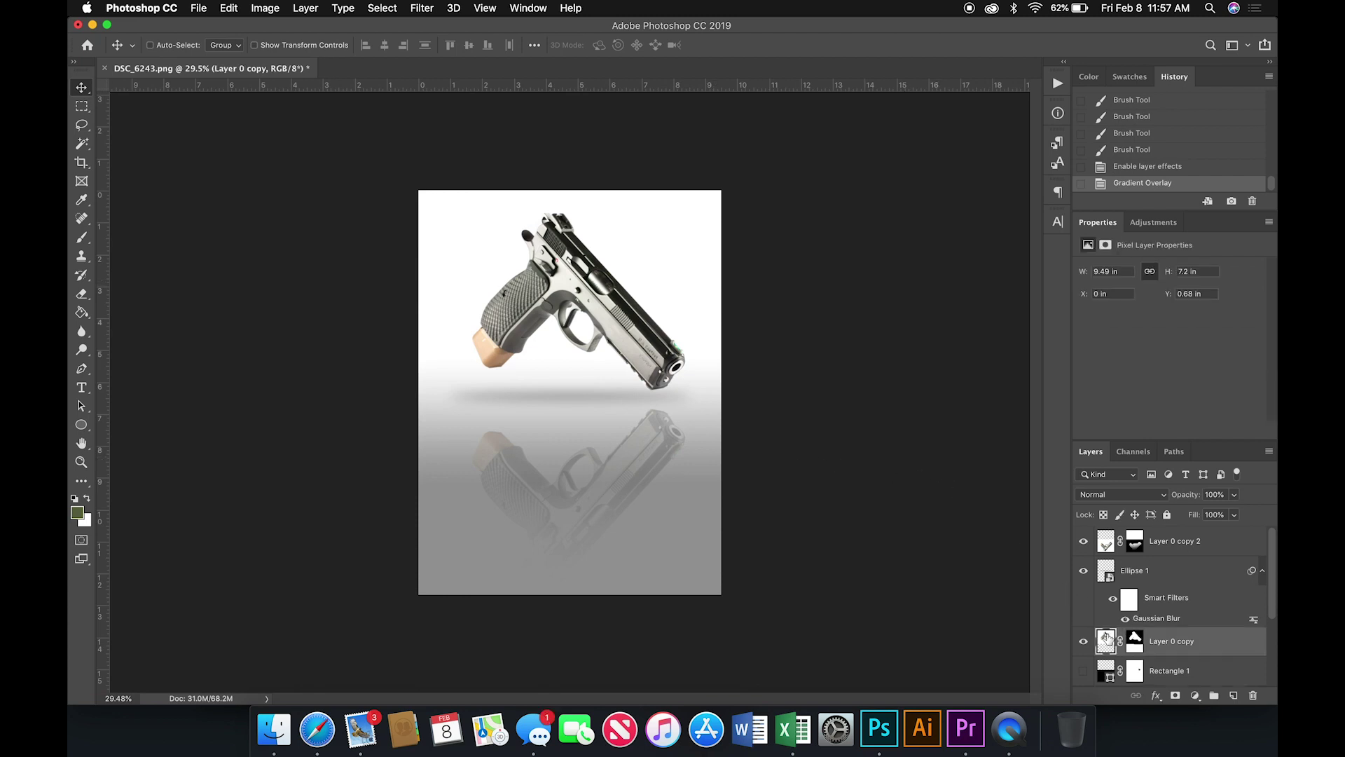
key("shift+Up")
key("shift+Up")
key("shift+Up")
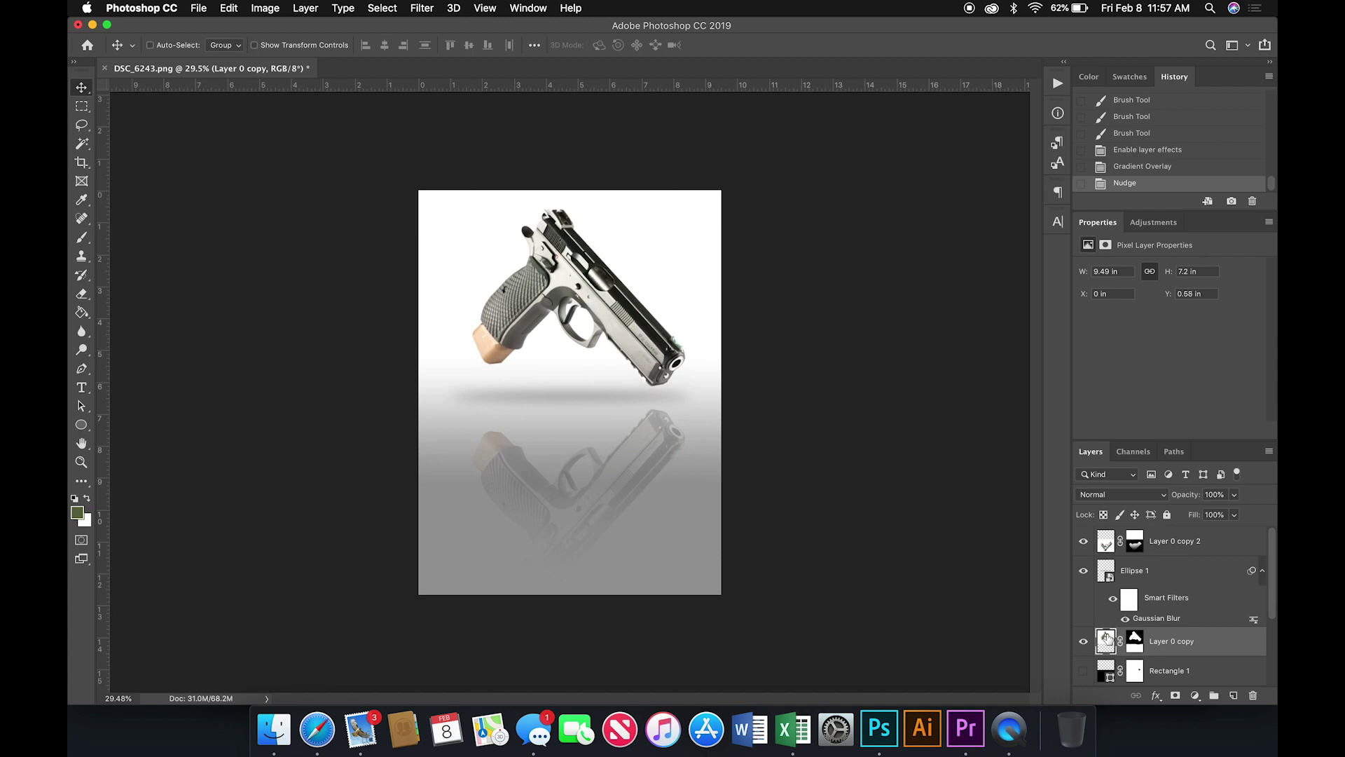
key("Up")
key("Up")
key("Up")
key("Up")
key("Up")
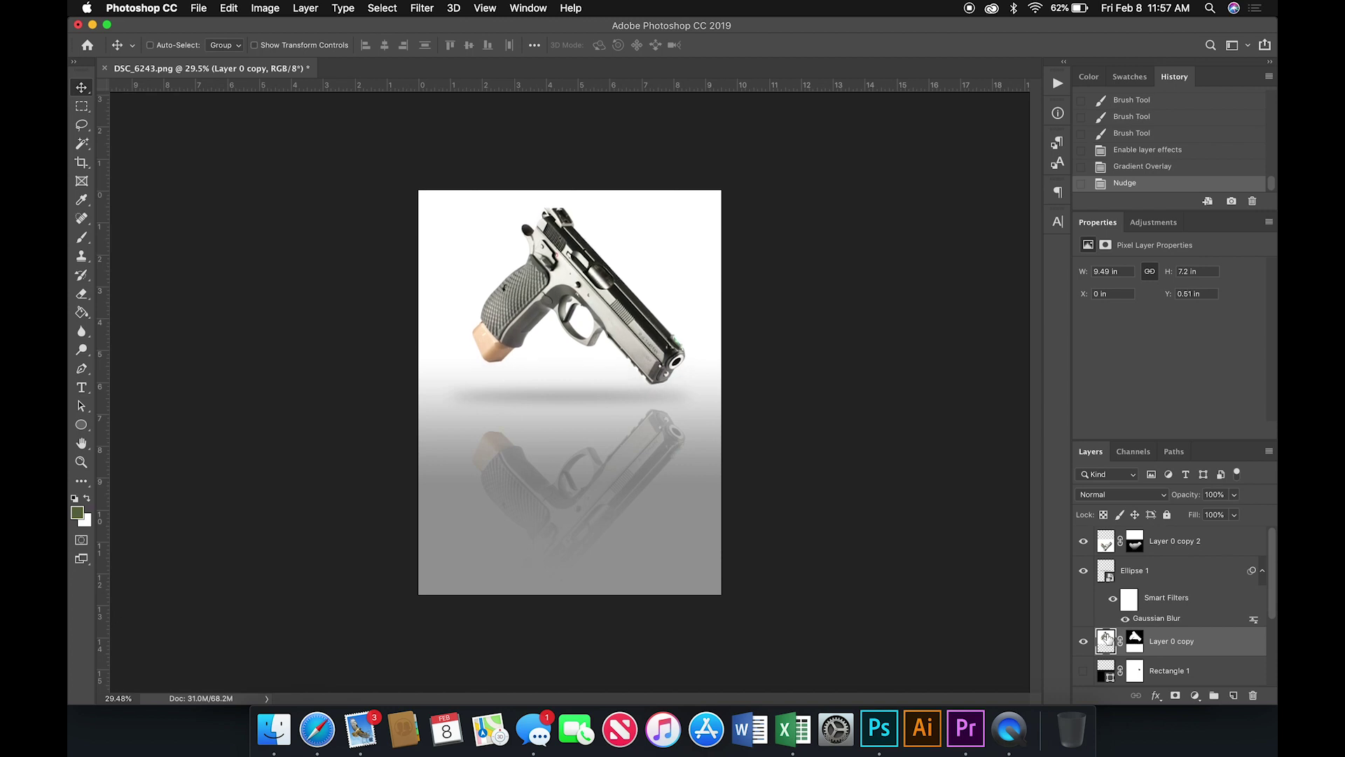
key("Up")
key("Up")
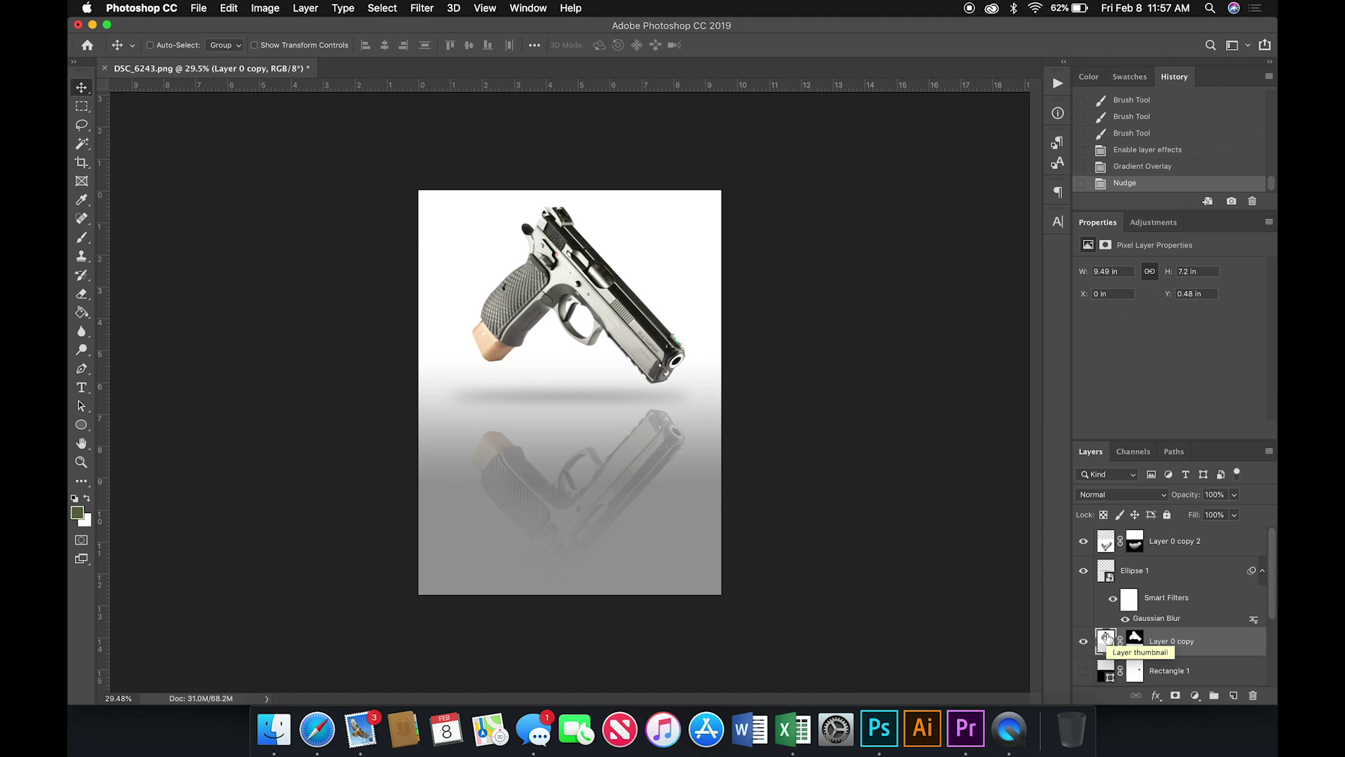
key("Up")
key("Up")
key("Up")
key("Up")
key("Up")
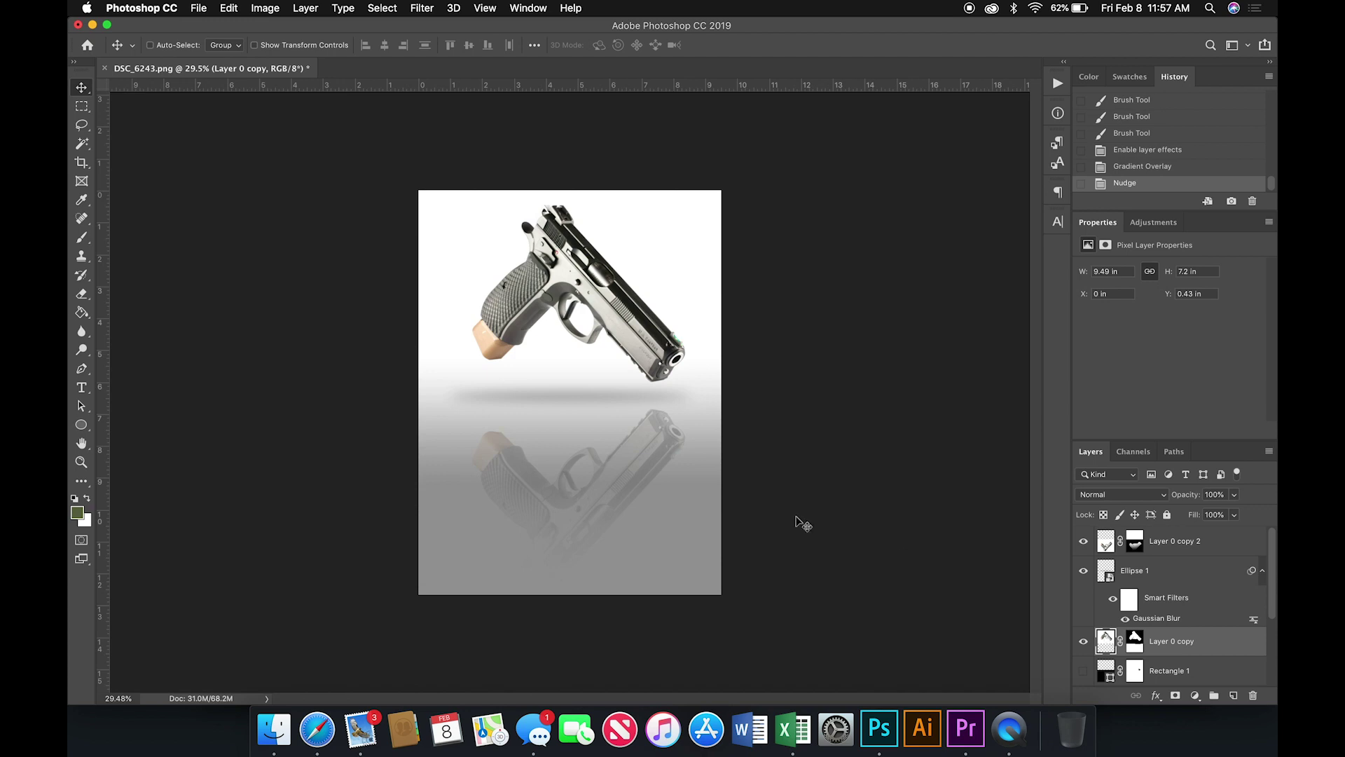
scroll(779, 516, "up", 7)
scroll(779, 515, "up", 5)
scroll(779, 516, "left", 2)
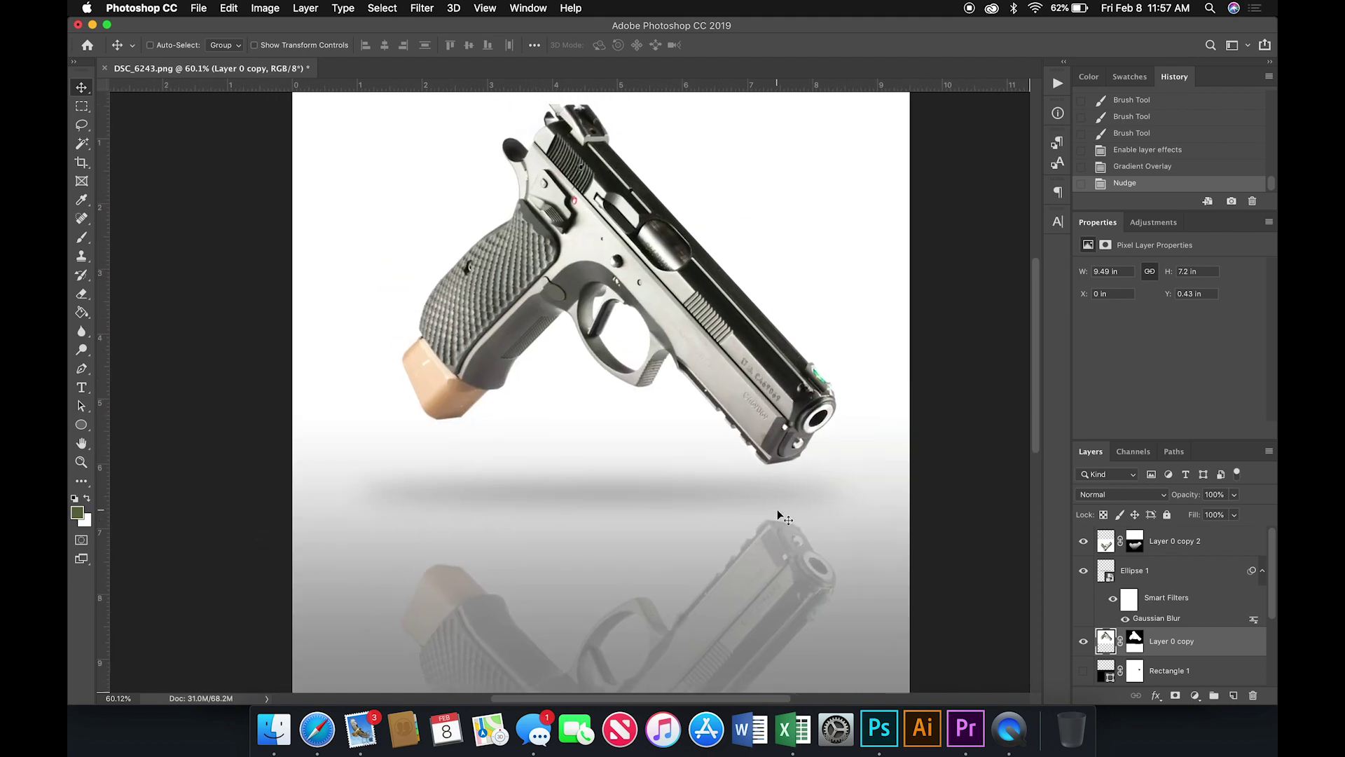
scroll(779, 515, "up", 4)
scroll(779, 516, "left", 2)
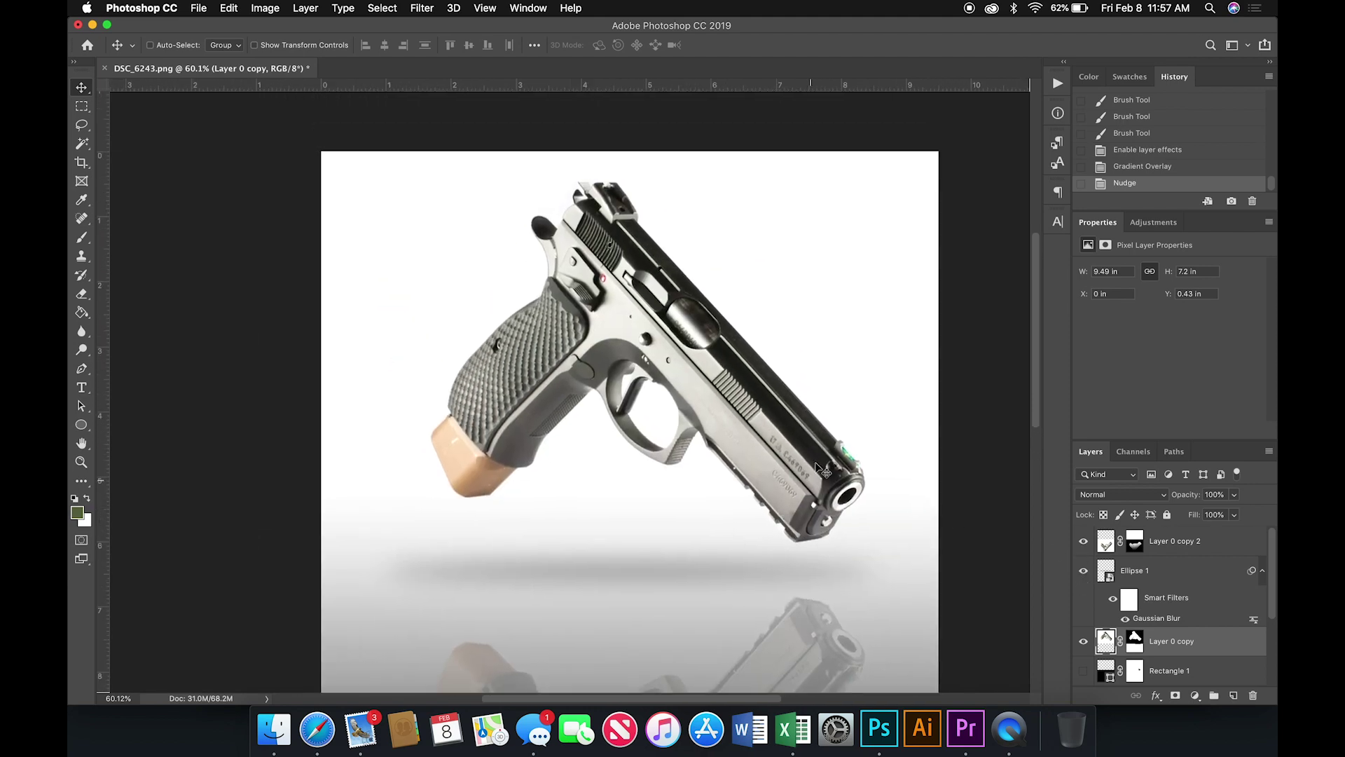
scroll(823, 471, "down", 5)
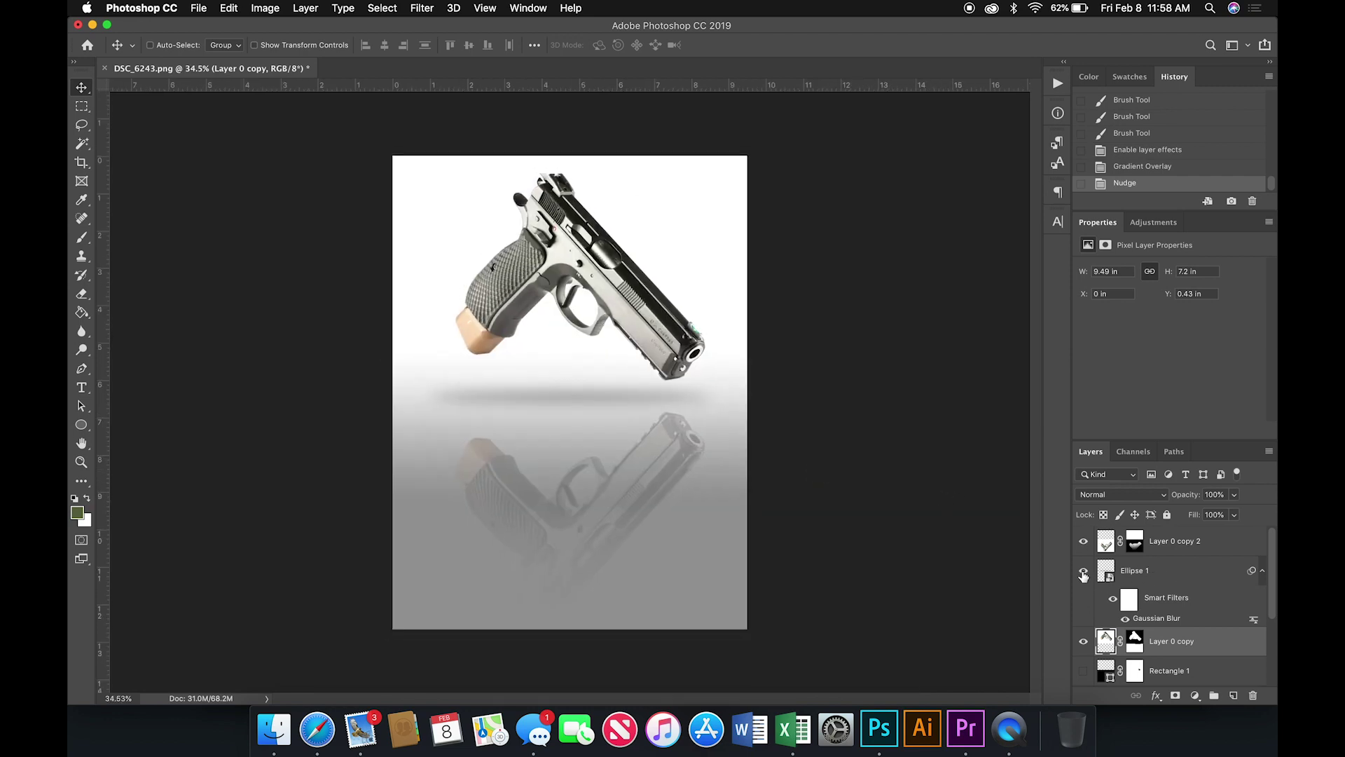
Group the layers from Layer 0 copy 2 down to Color Fill 1 and toggle the group's visibility to check the composite
left_click(1184, 543)
scroll(1183, 544, "down", 4)
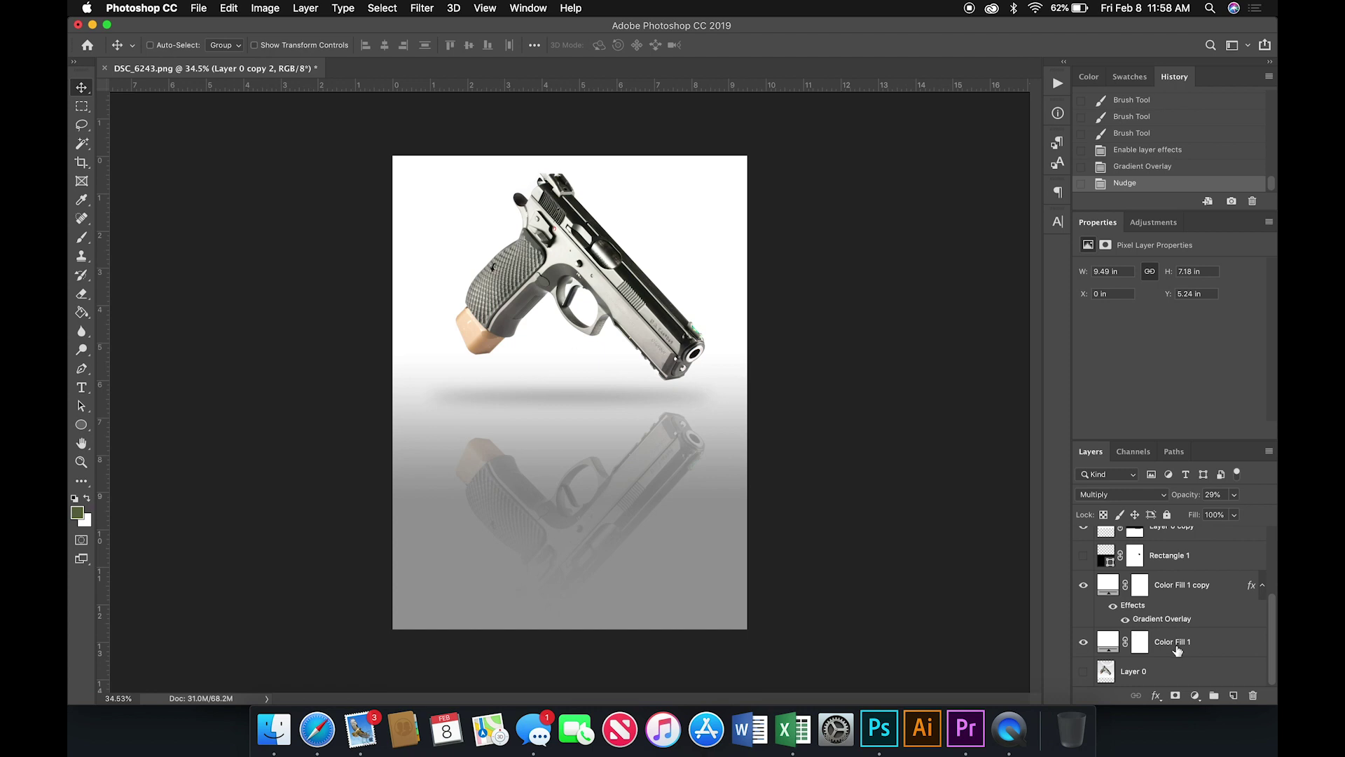
left_click(1177, 650, "shift")
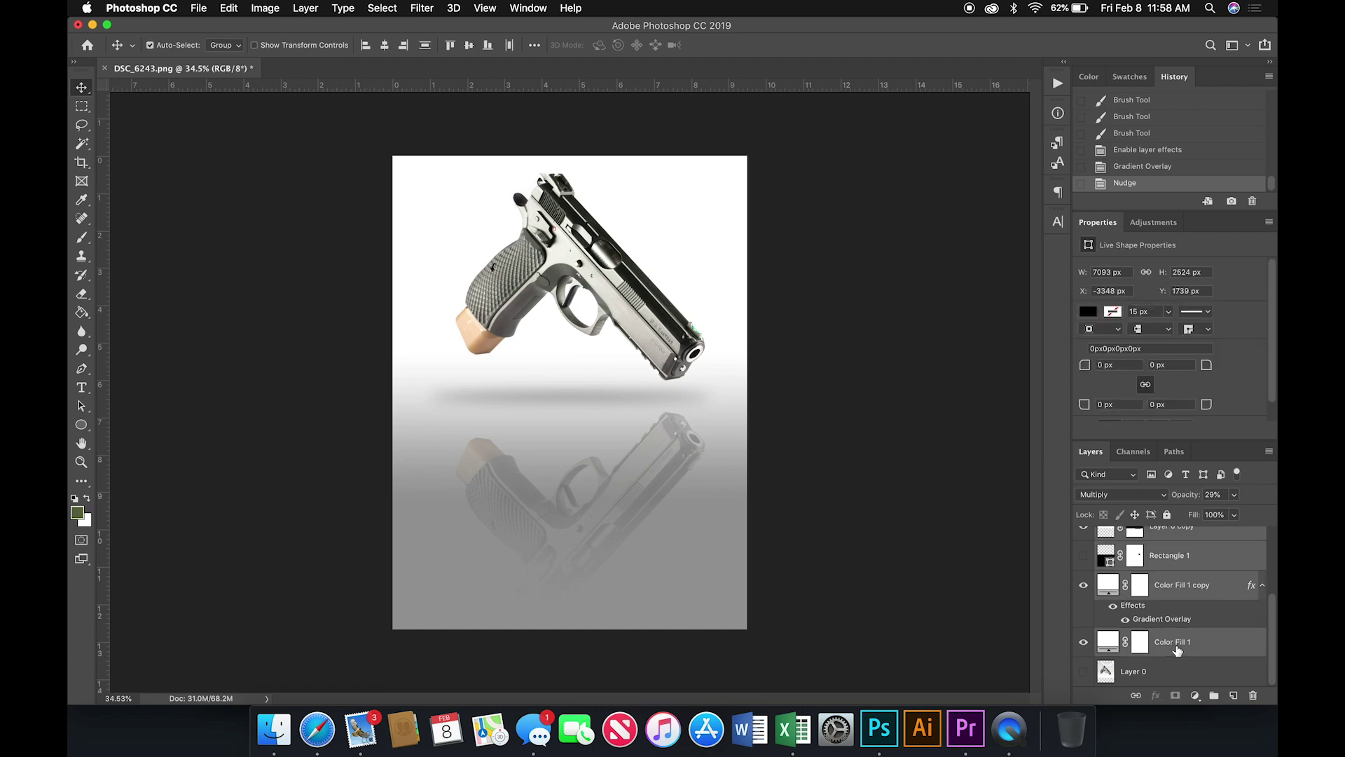
key("super+g")
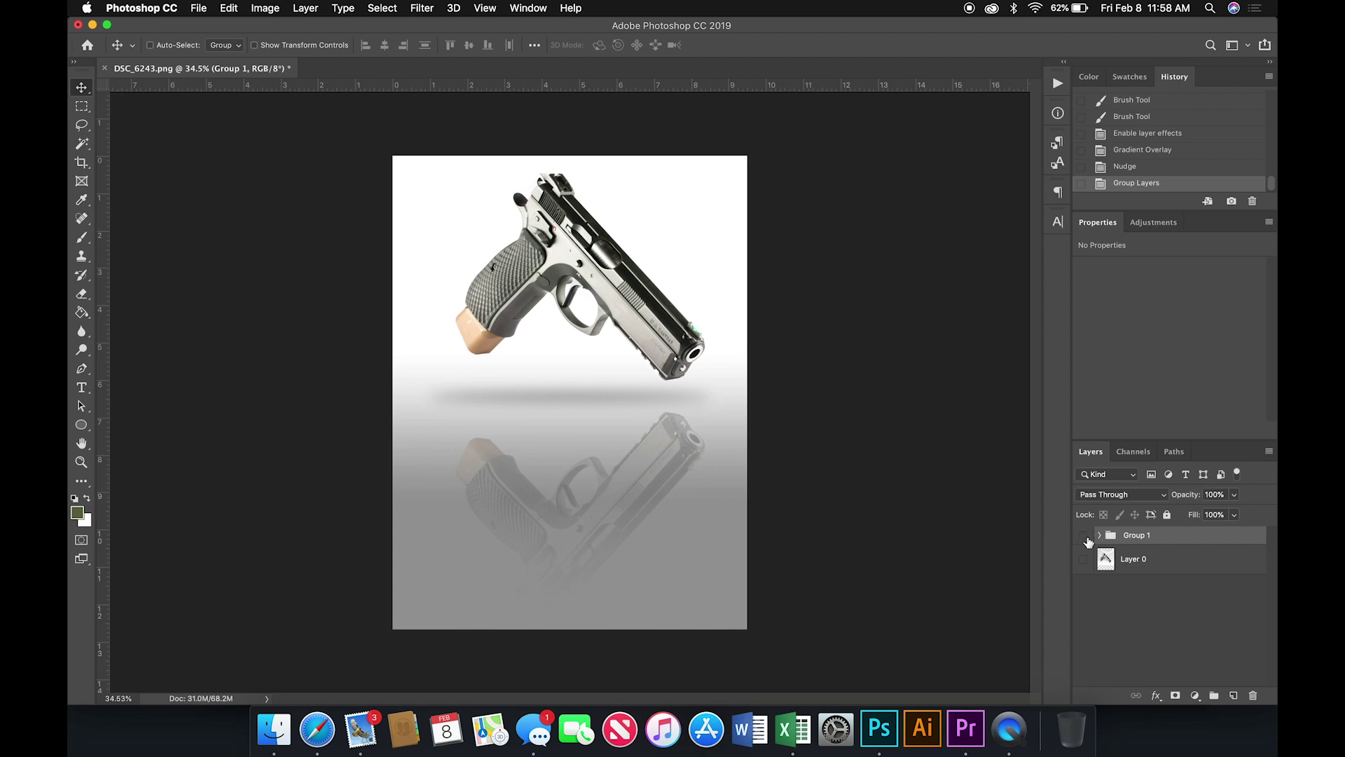
left_click(1087, 539)
left_click(1085, 536)
left_click(1086, 538)
left_click(1085, 536)
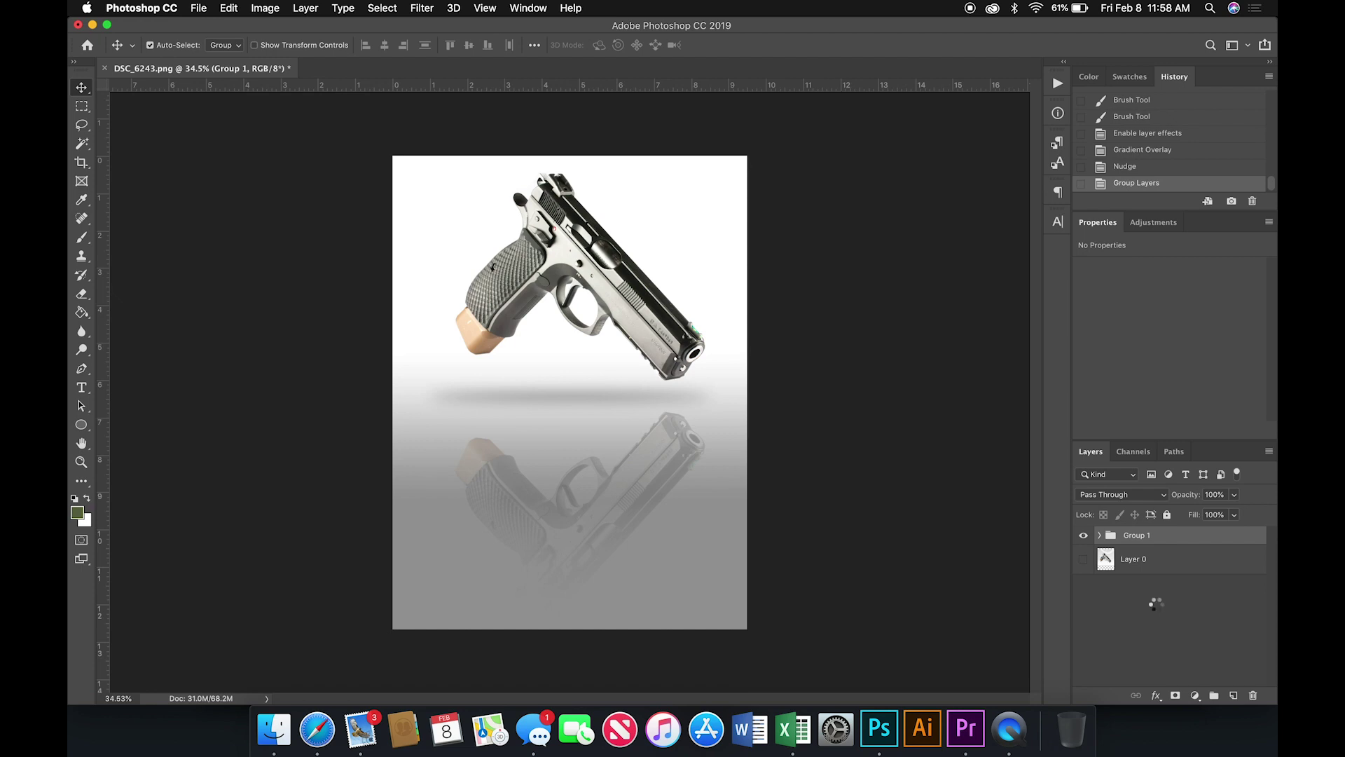
Stamp all visible layers into a new merged layer and open the Camera Raw Filter on it
key("super+alt+shift+e")
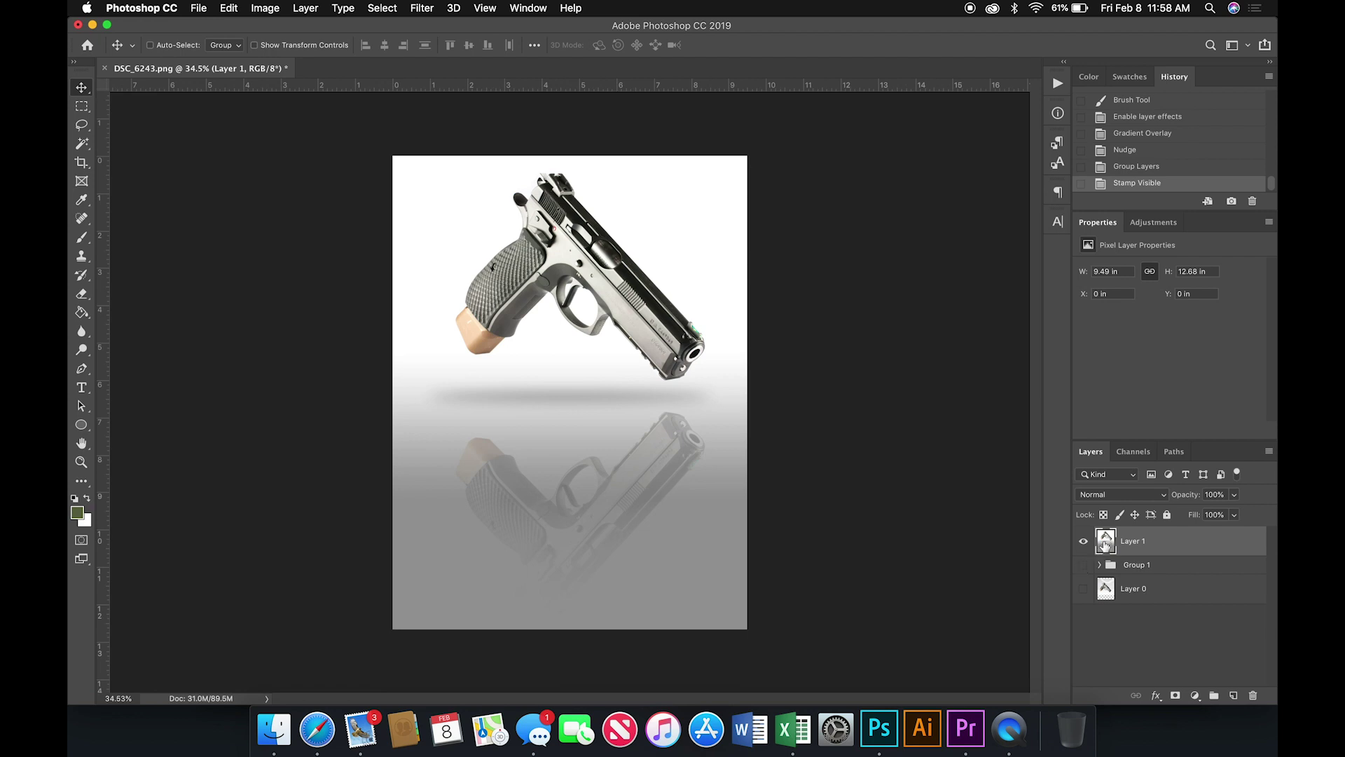
left_click(422, 7)
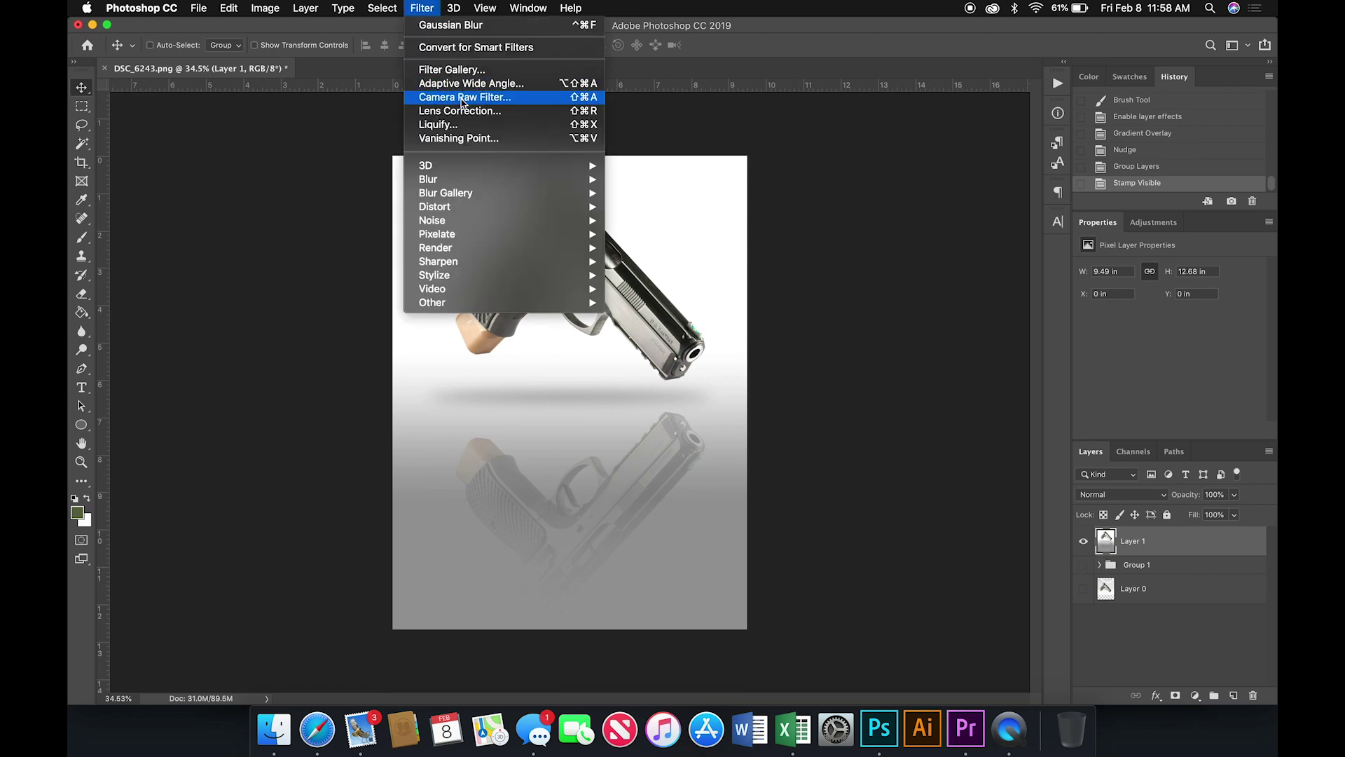
left_click(462, 98)
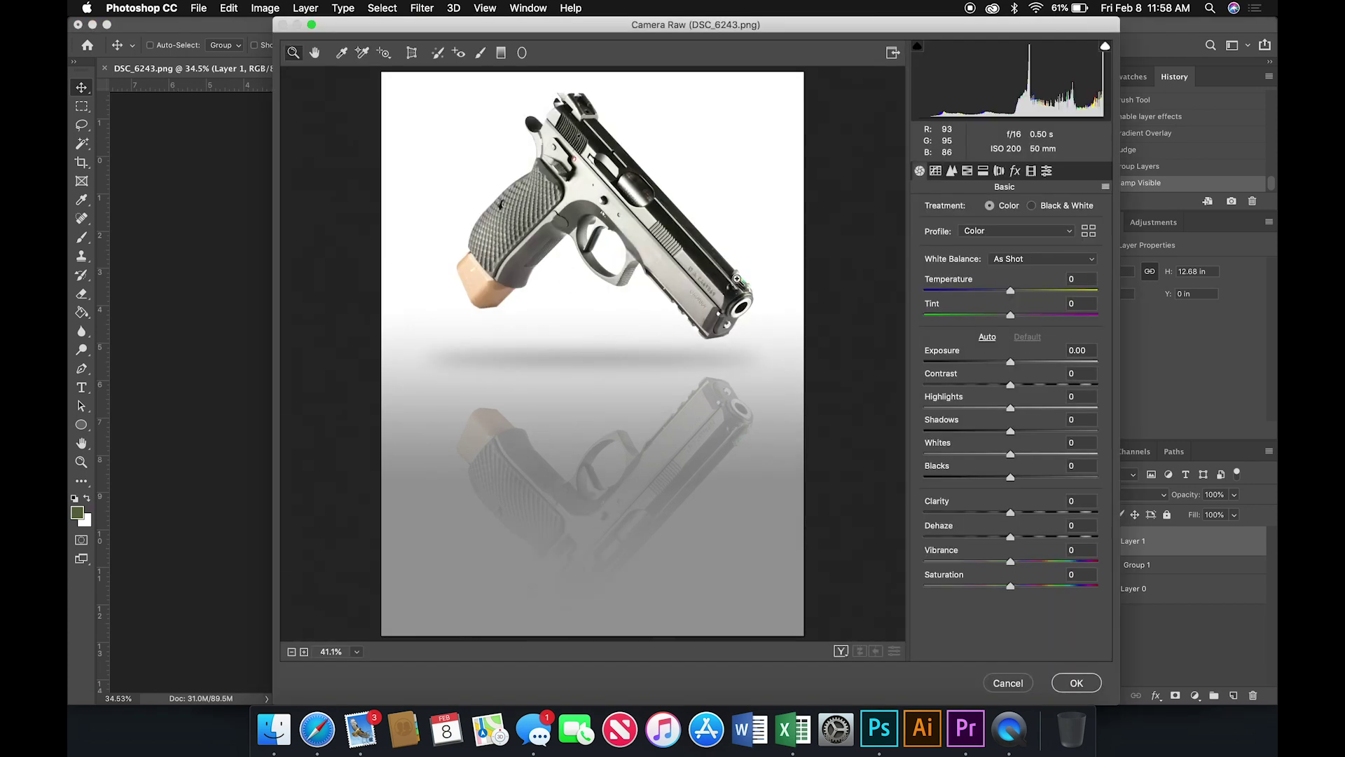
Set Contrast to +10, Highlights to +14, Temperature to -9, Shadows to -8, Whites to +14 and Blacks to -7
left_click_drag(1011, 387, 1007, 432)
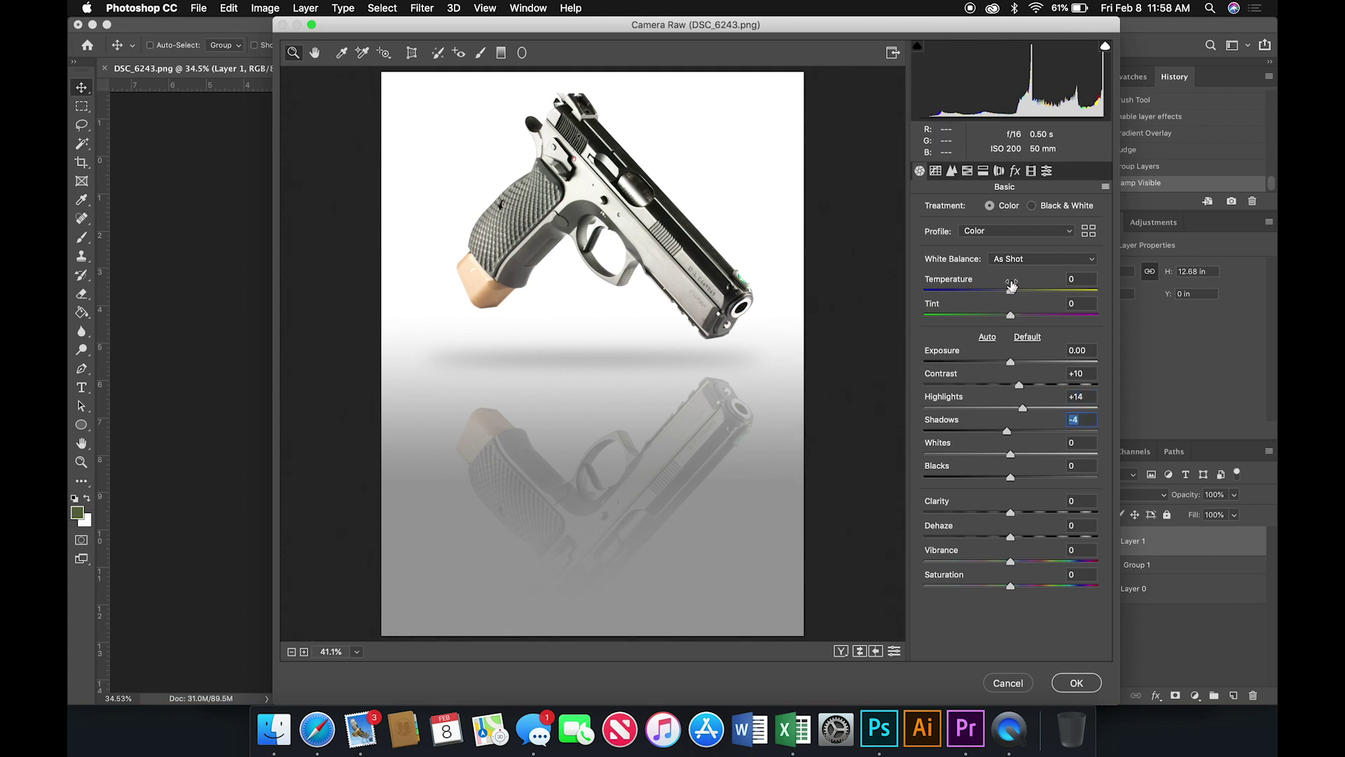
mouse_move(1011, 284)
left_mouse_down()
mouse_move(970, 287)
mouse_move(1042, 293)
mouse_move(1005, 293)
left_mouse_up()
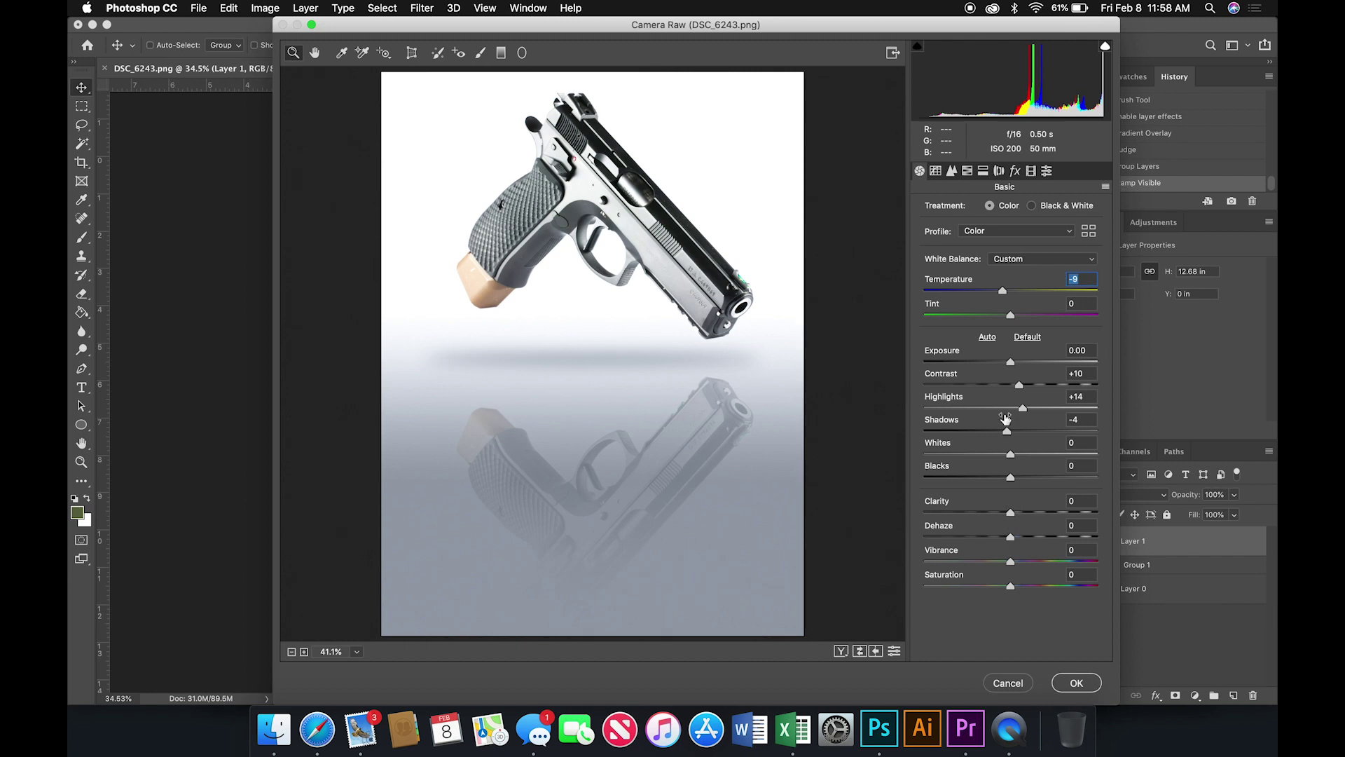
left_click_drag(1008, 429, 1005, 480)
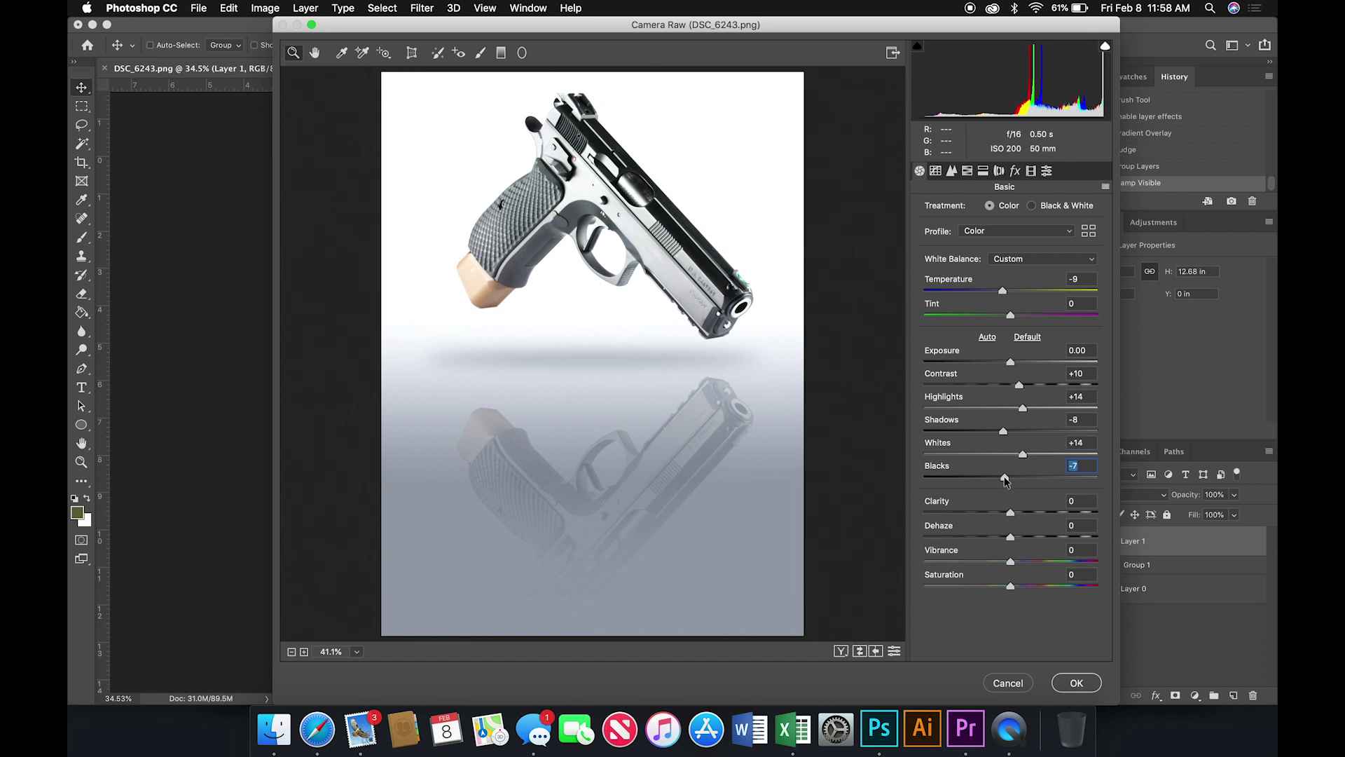
Set the sharpening amount to 66 and raise the luminance noise reduction to slightly above 73
left_click(951, 171)
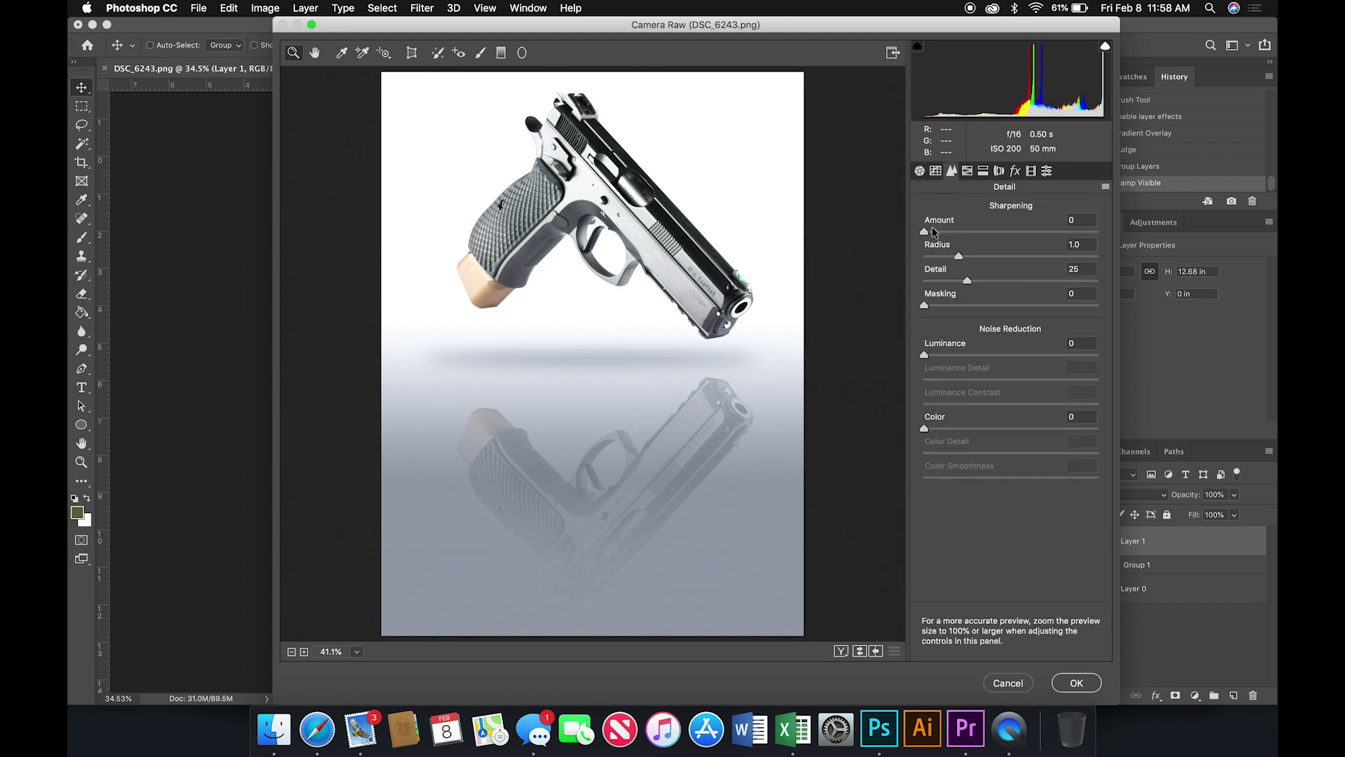
left_click_drag(932, 231, 1002, 233)
left_click_drag(925, 356, 1051, 359)
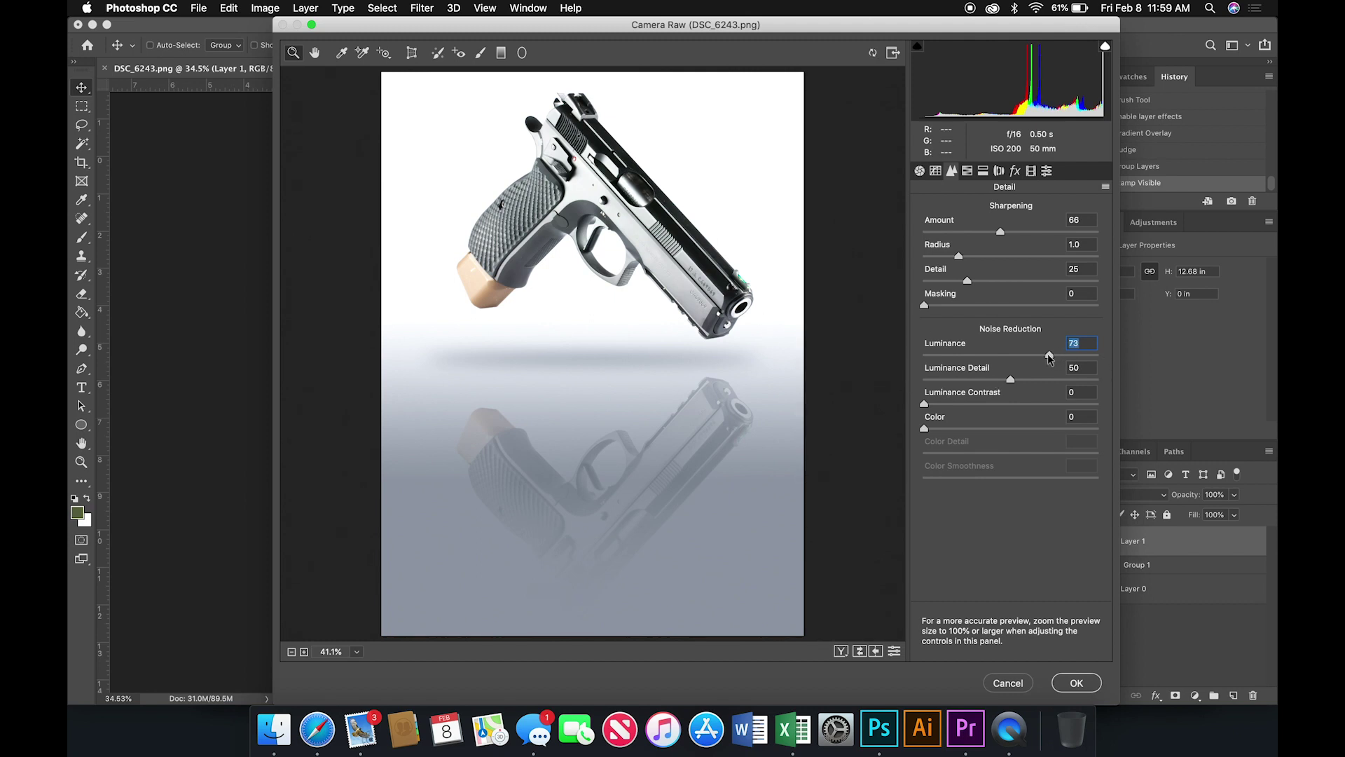
left_click_drag(1049, 358, 1058, 358)
Try lightening the edges with positive post-crop vignetting, including an amount of +33, and reset the amount to 0
left_click(1014, 171)
left_click_drag(1013, 363, 1129, 369)
type("0")
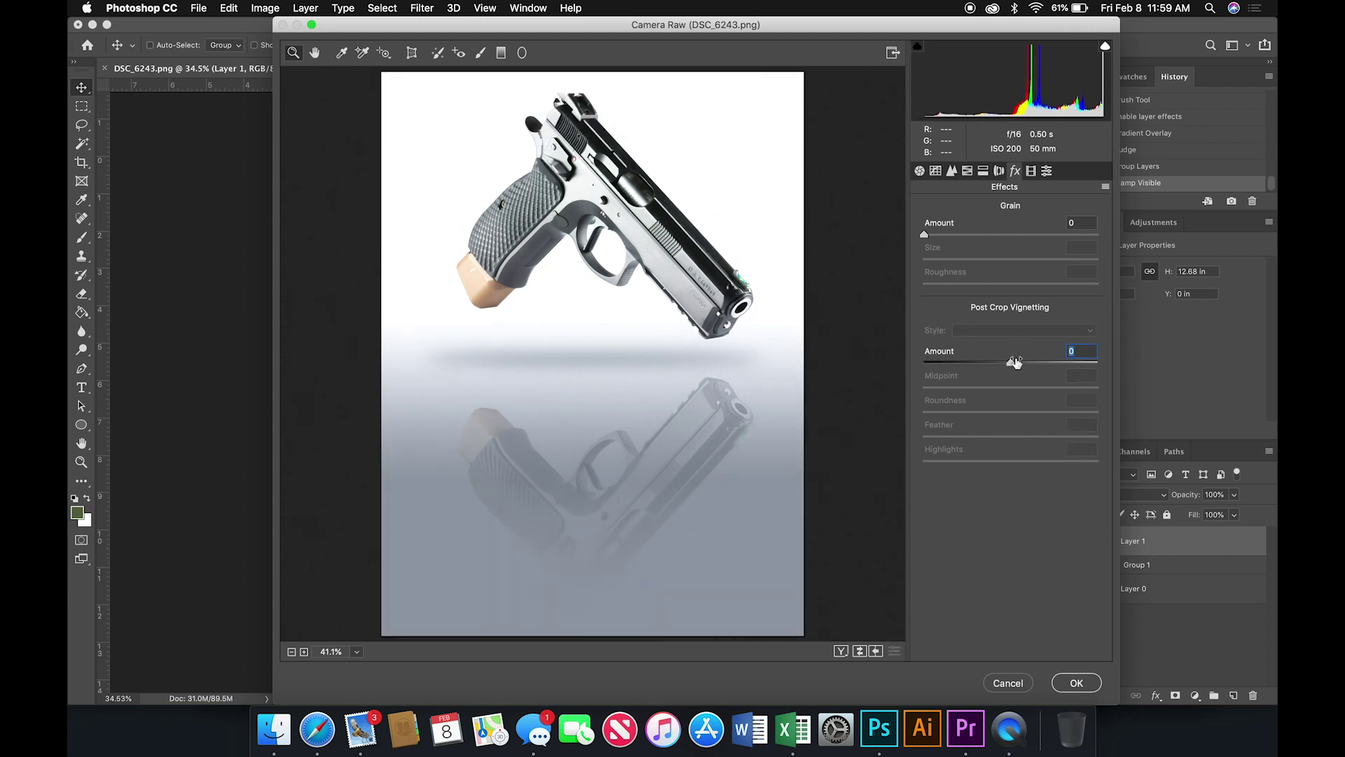
left_click_drag(1011, 365, 1041, 365)
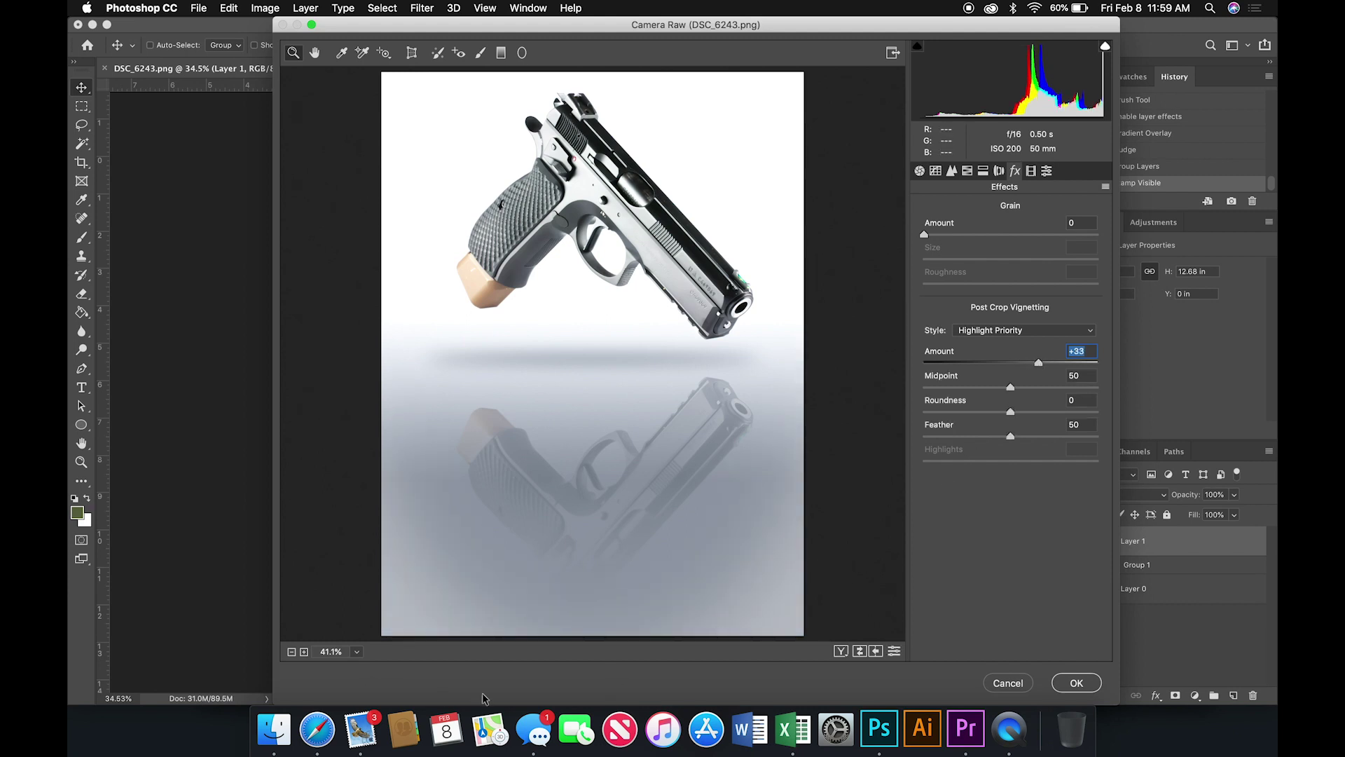
type("0")
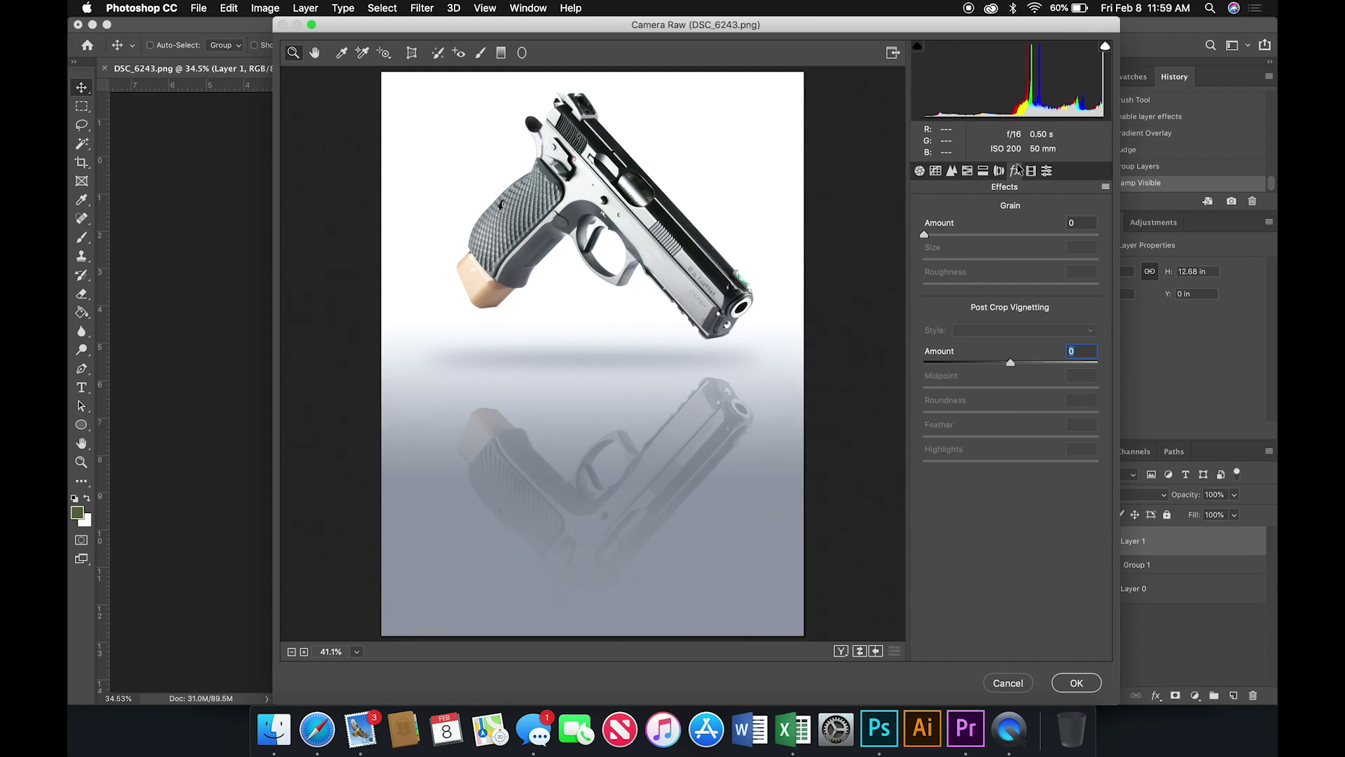
Try lowering the saturation of the blues in the HSL adjustments and undo the change
left_click(983, 170)
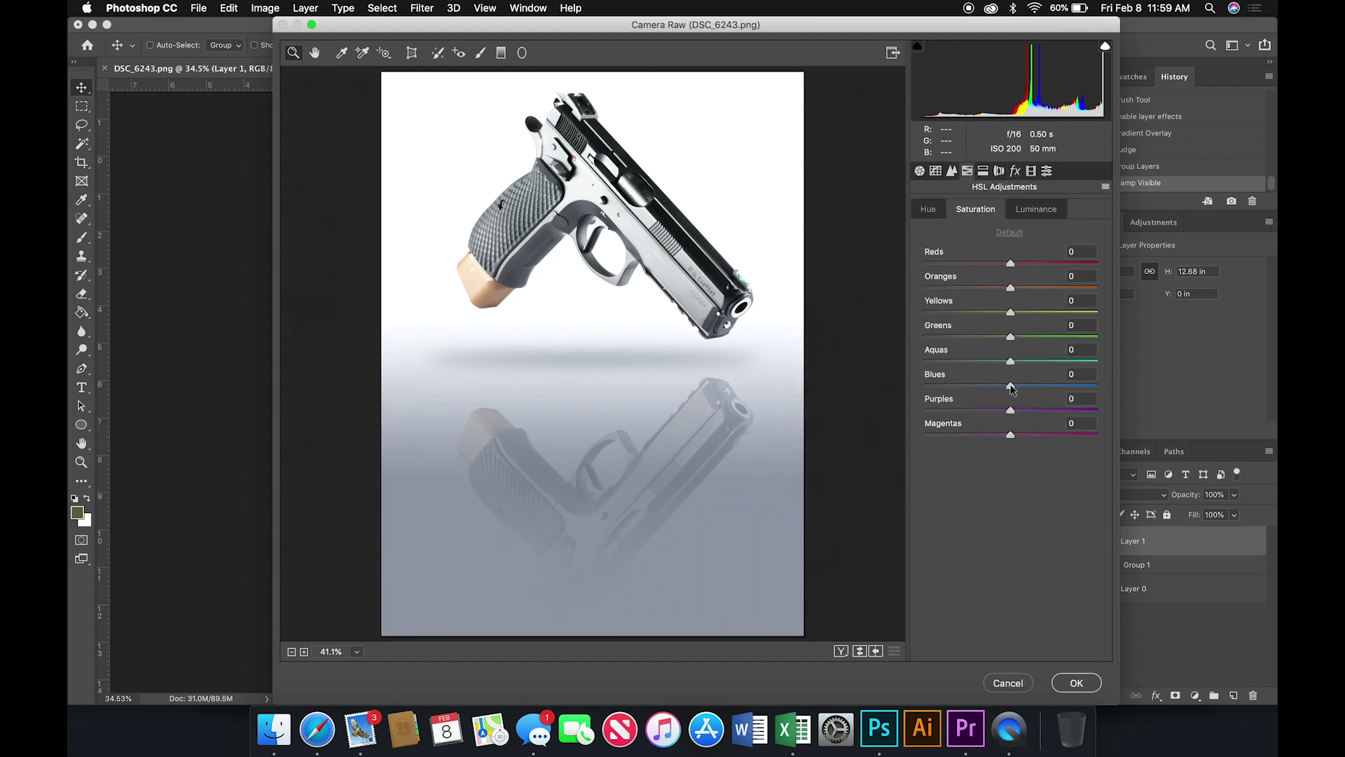
left_click_drag(1011, 388, 982, 370)
key("super+z")
Try a Tint of -13, reset it to 0, and raise Highlights to +31 in the basic adjustments
left_click(918, 172)
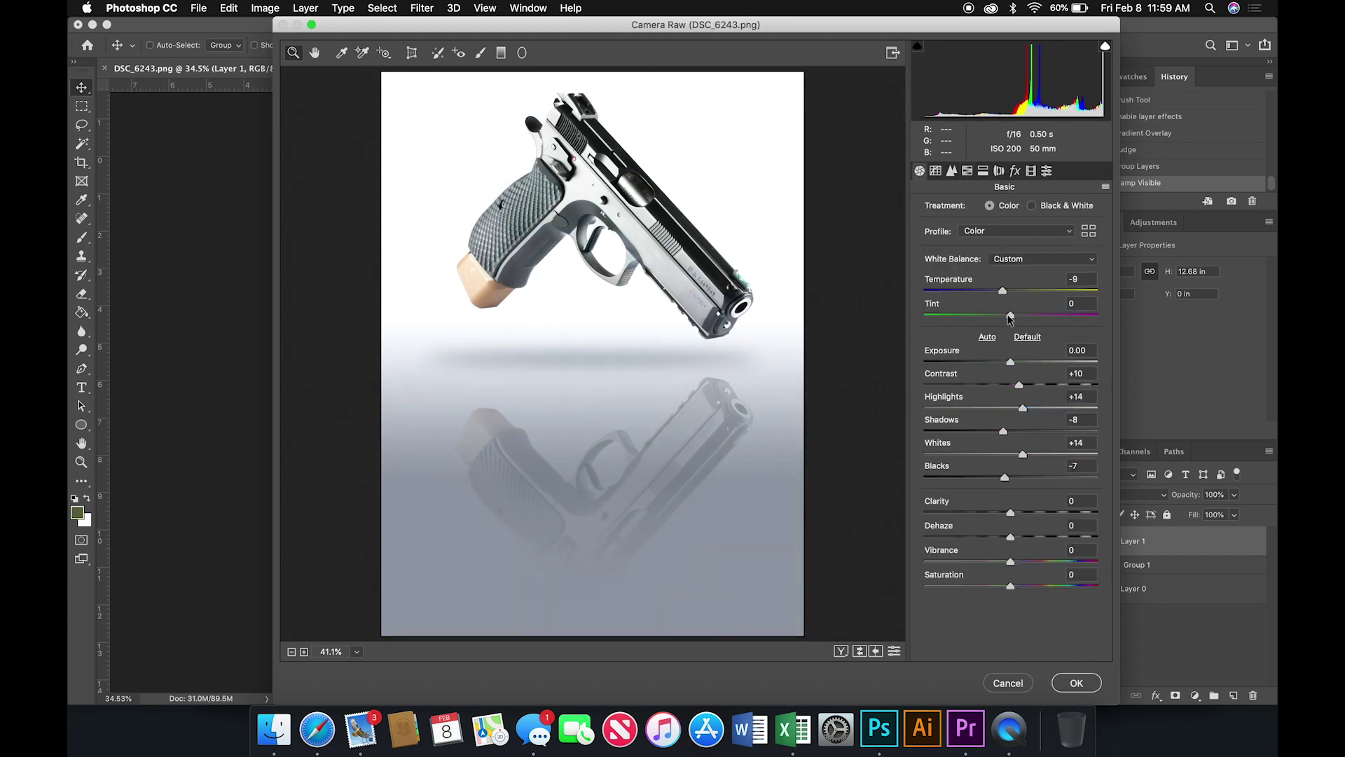
left_click_drag(1011, 317, 999, 317)
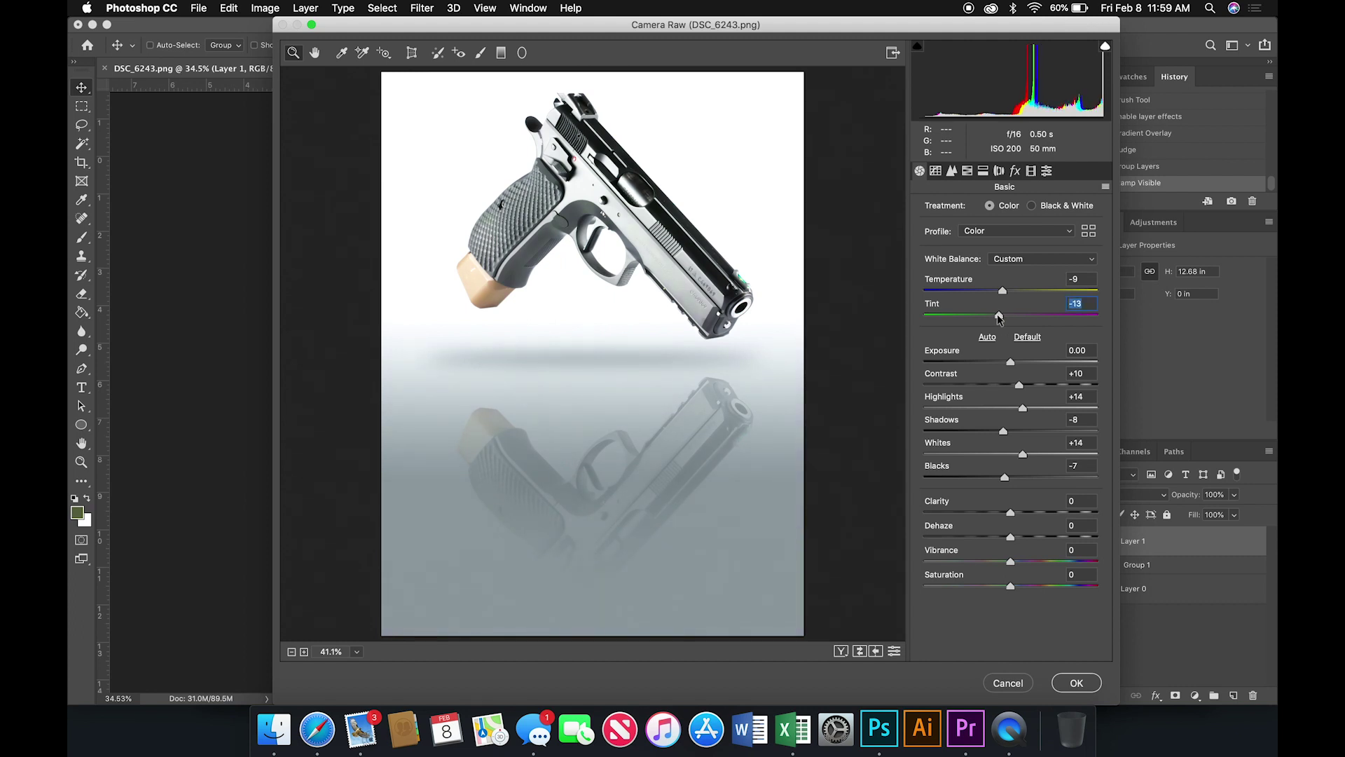
double_click(999, 317)
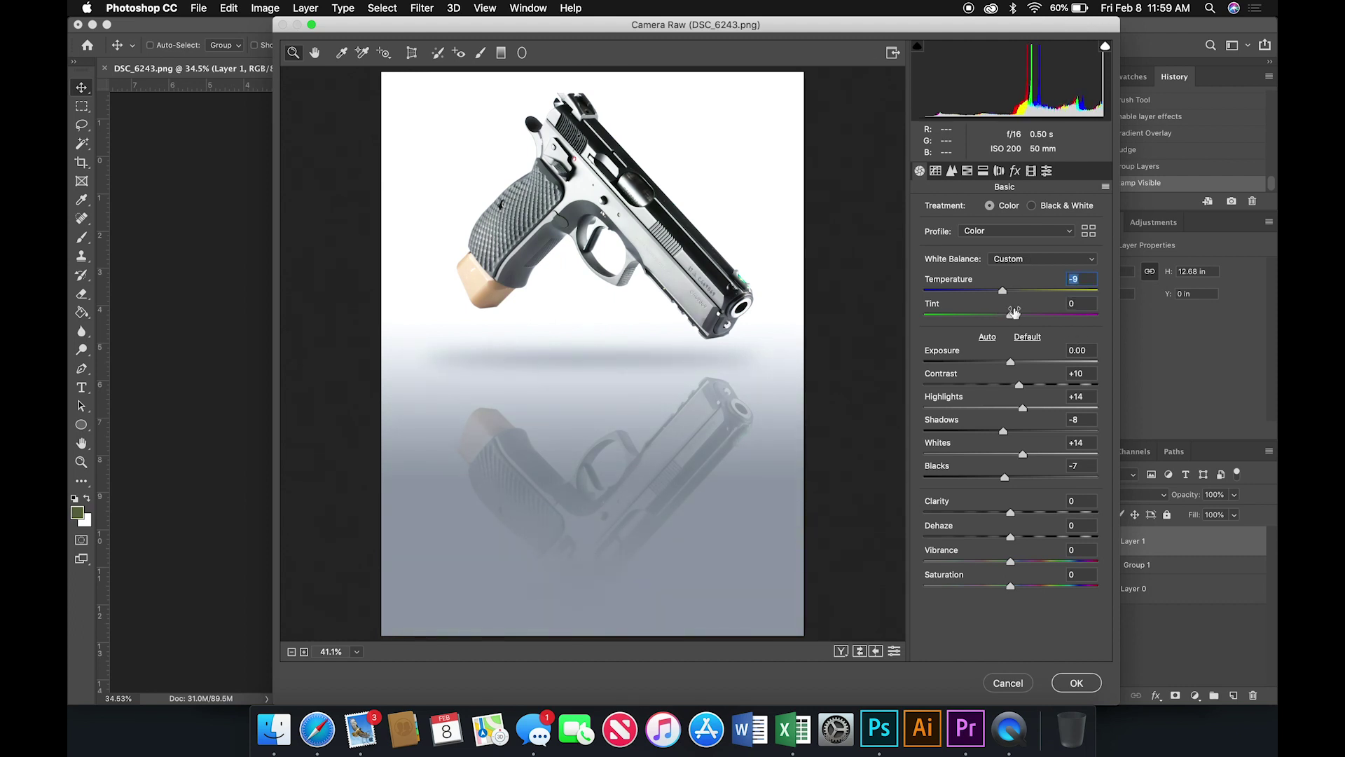
left_click_drag(1023, 407, 1037, 408)
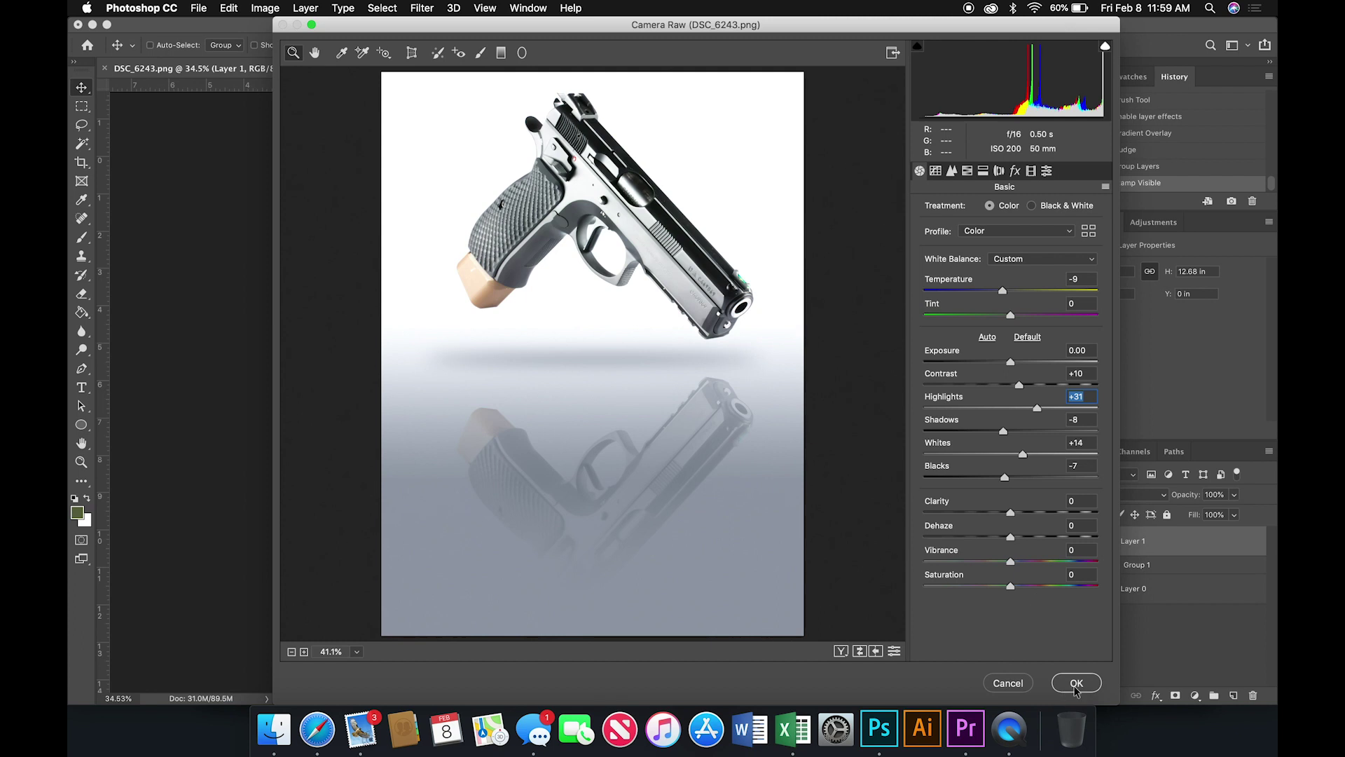
Apply the Camera Raw adjustments and compare the image before and after by toggling Layer 1's visibility
left_click(1079, 688)
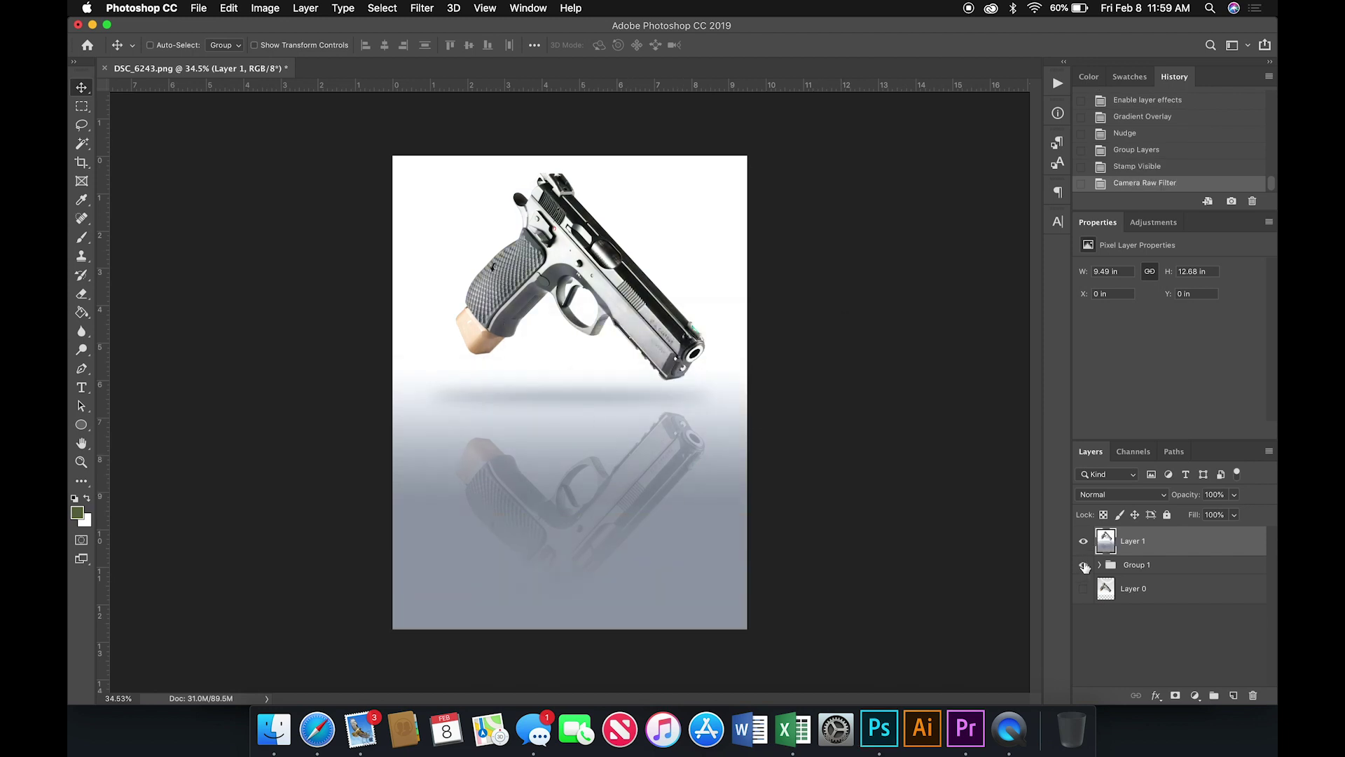
left_click(1084, 543)
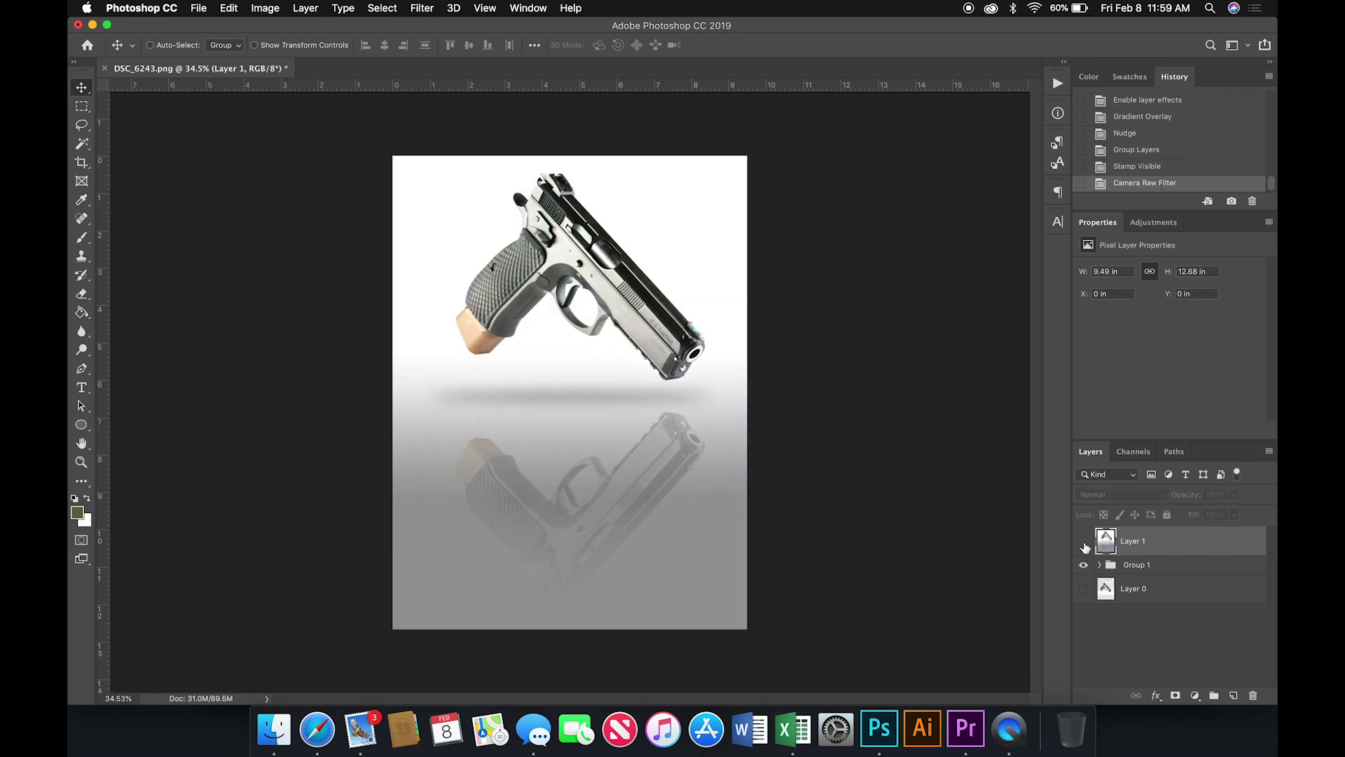
left_click(1084, 543)
left_click(1084, 543)
left_click(1084, 543)
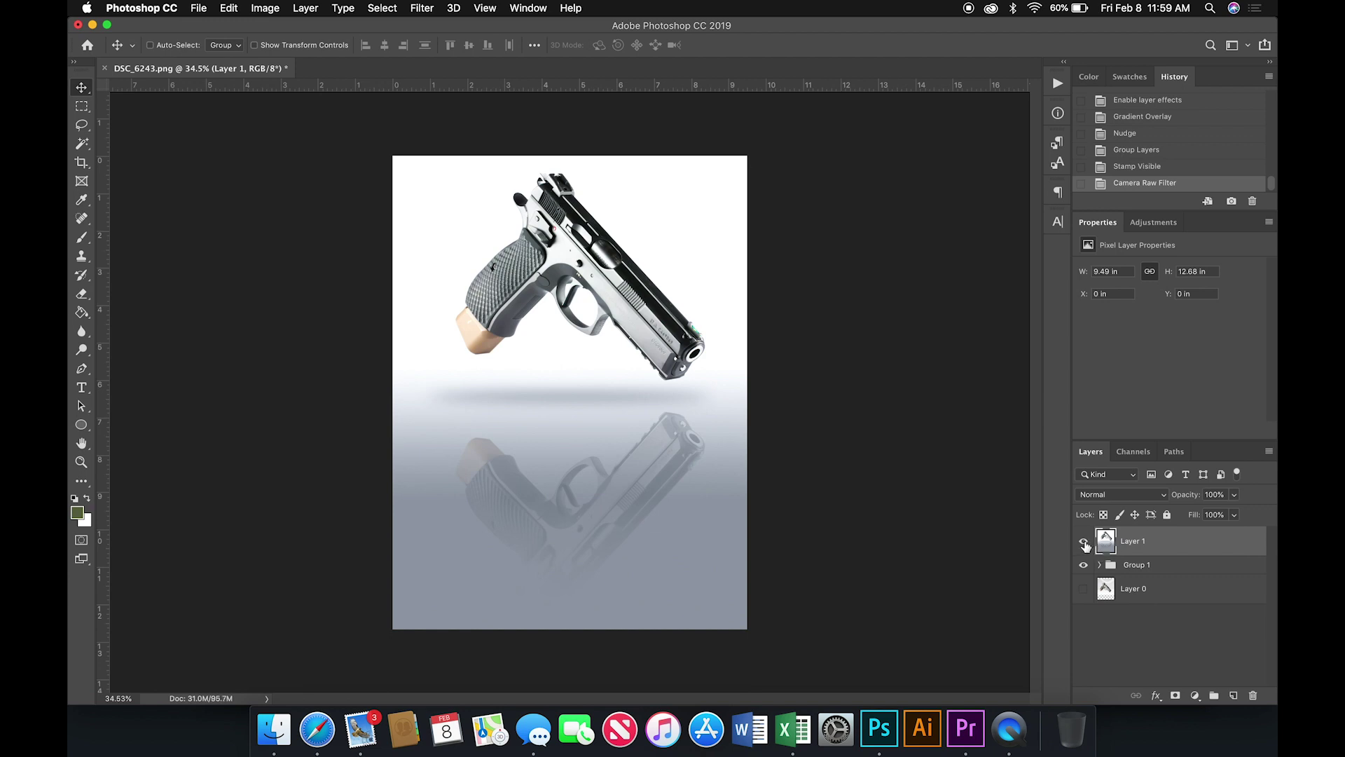
left_click(1084, 544)
left_click(1084, 543)
Remove the specks along the pistol's black slide and one near the trigger guard with a 15 px Spot Healing Brush
left_click(82, 218)
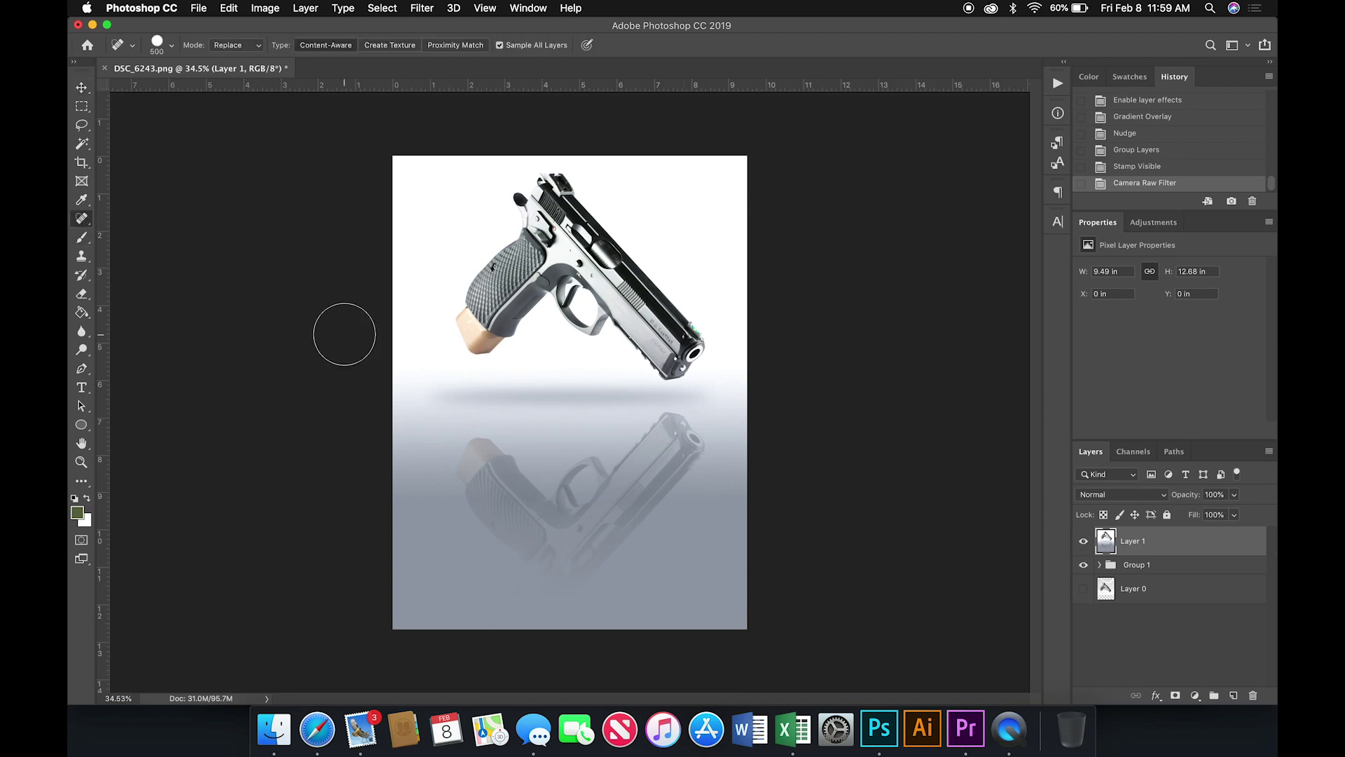
scroll(345, 335, "up", 8)
scroll(345, 334, "up", 5)
key("bracketleft")
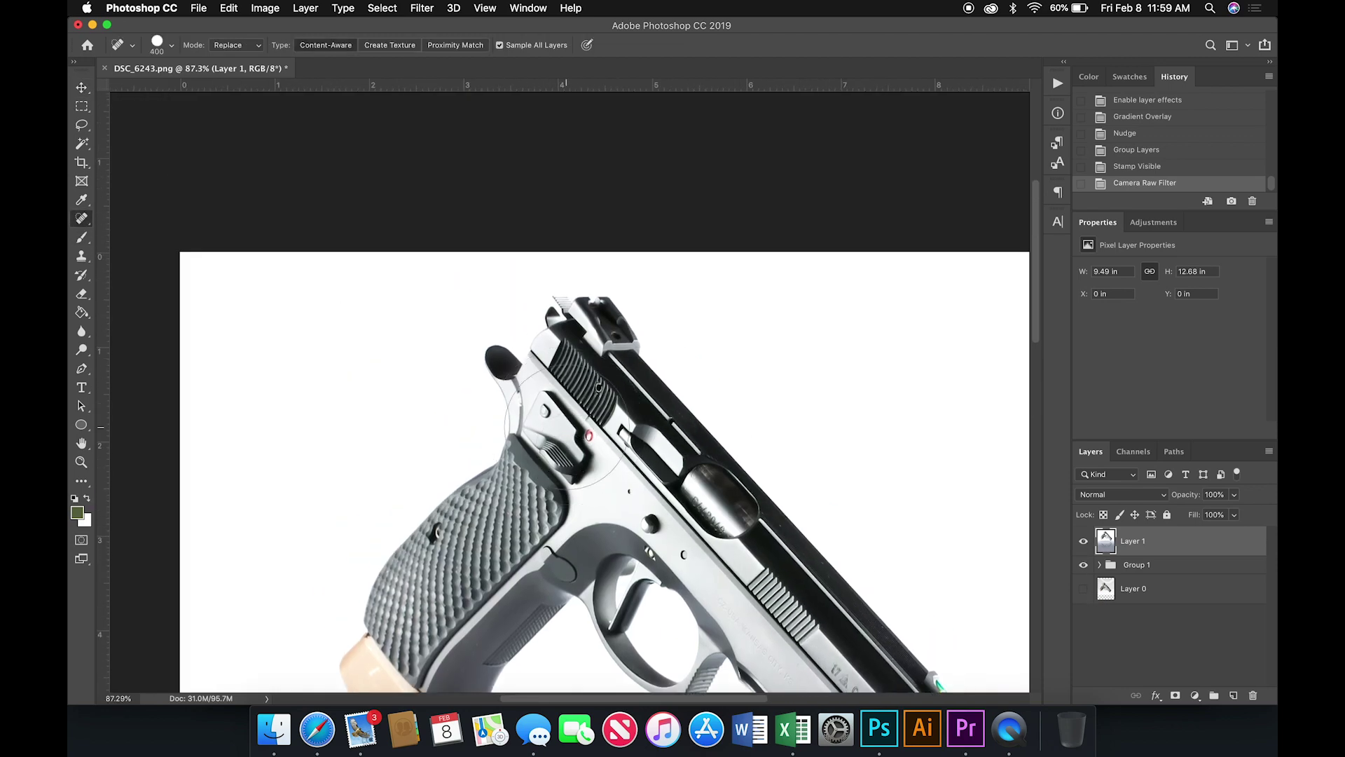
key("bracketleft")
key("bracketleft")
key("bracketleft")
key("bracketleft")
key("bracketleft")
key("bracketleft")
key("bracketleft")
key("bracketleft")
key("bracketleft")
scroll(567, 427, "up", 6)
scroll(567, 428, "down", 5)
scroll(567, 427, "right", 5)
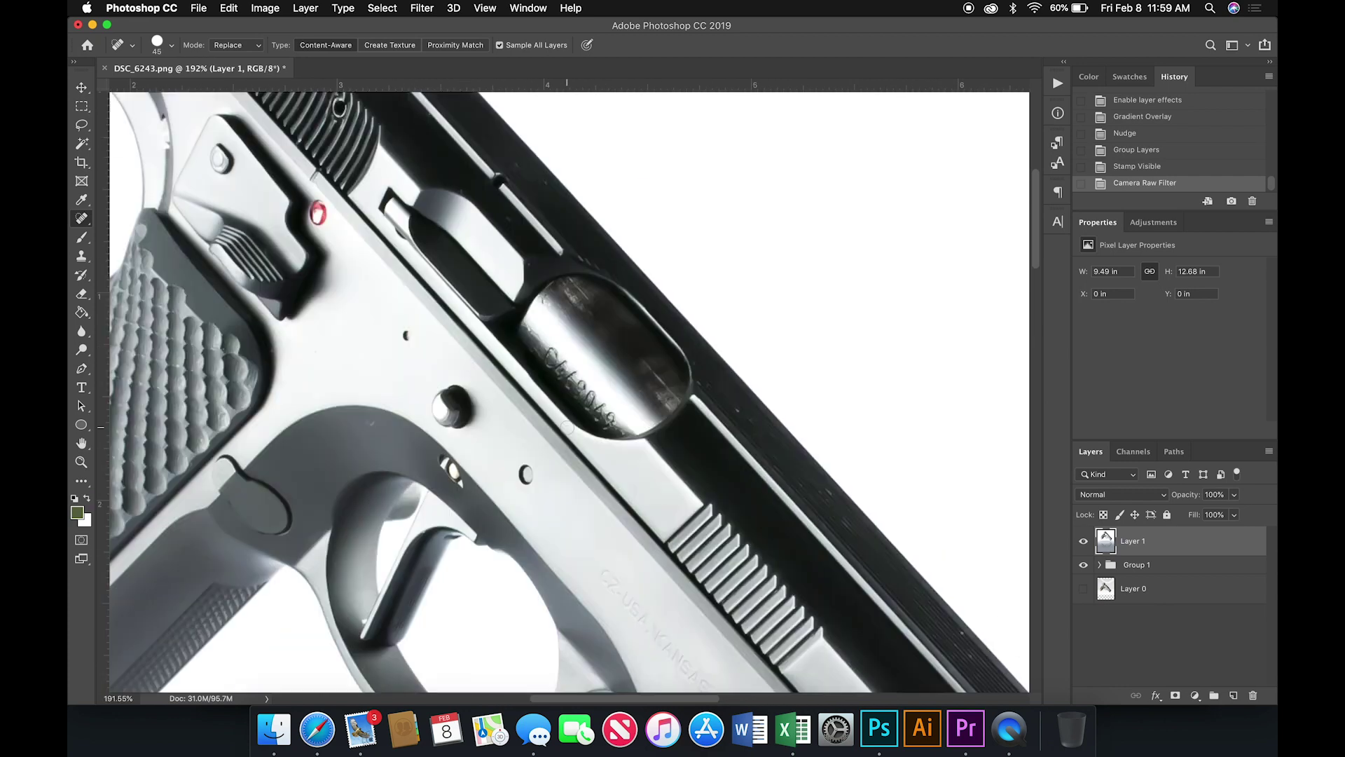
key("bracketleft")
key("bracketleft")
key("bracketleft")
key("bracketleft")
key("bracketleft")
key("bracketleft")
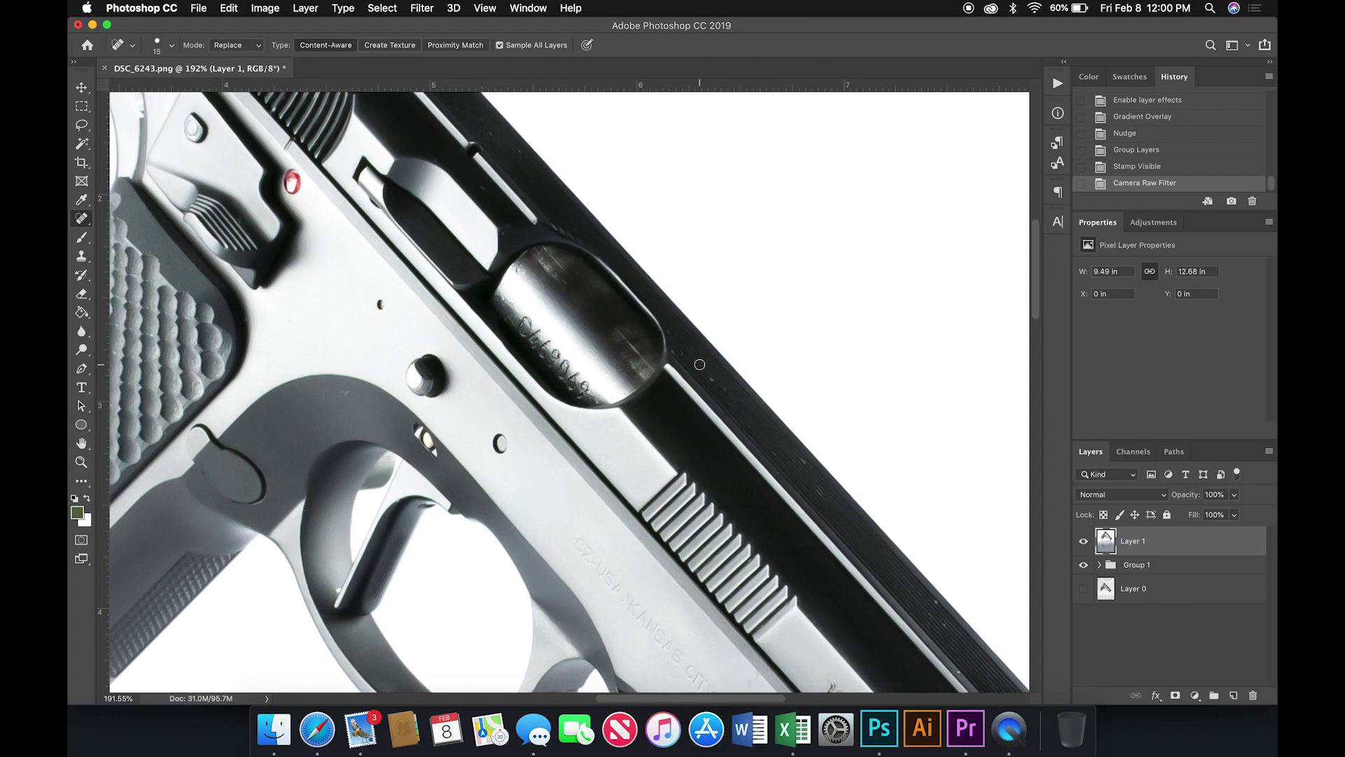
left_click(721, 386)
left_click(753, 419)
left_click(800, 458)
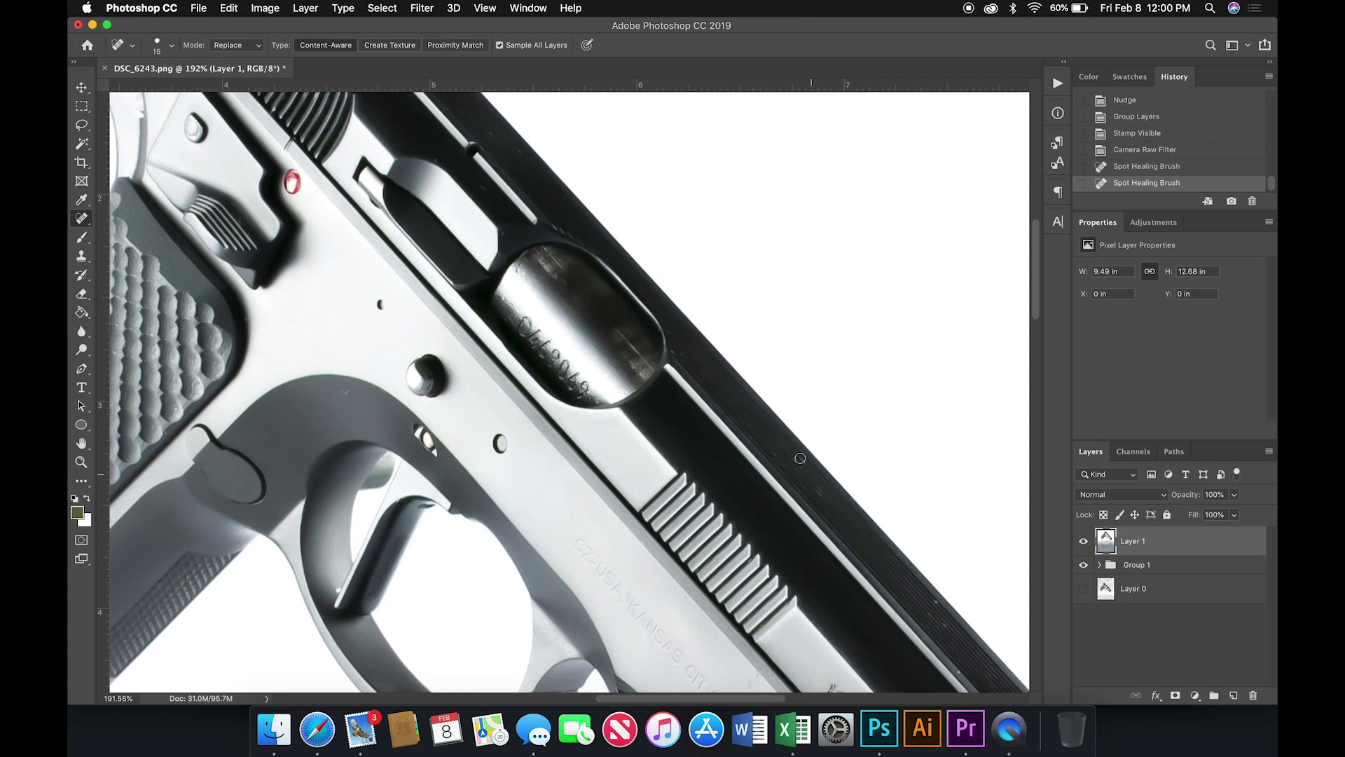
left_click(845, 512)
left_click(398, 422)
Heal the remaining specks on the front part of the slide and on the frame beside the engraved lettering
scroll(398, 422, "right", 5)
scroll(397, 423, "down", 3)
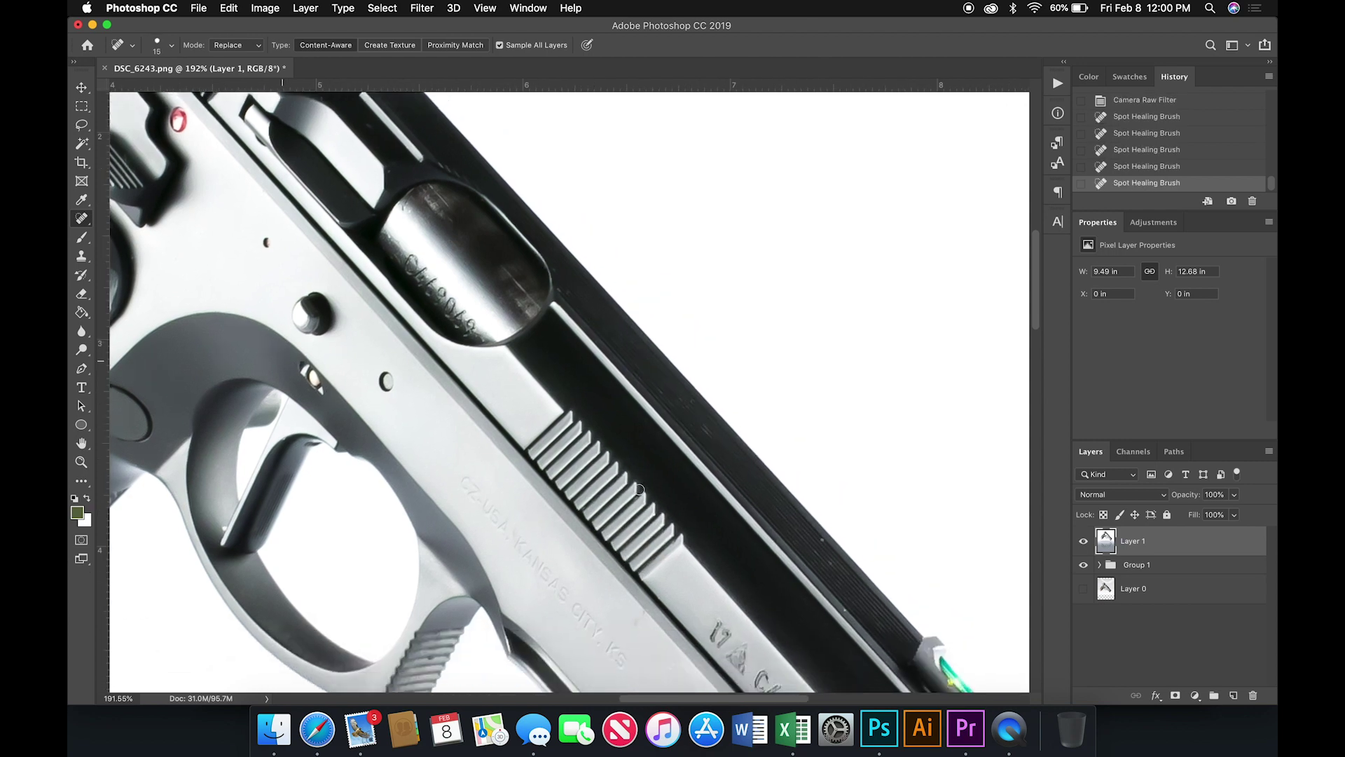
left_click(821, 541)
left_click(639, 614)
key("super+0")
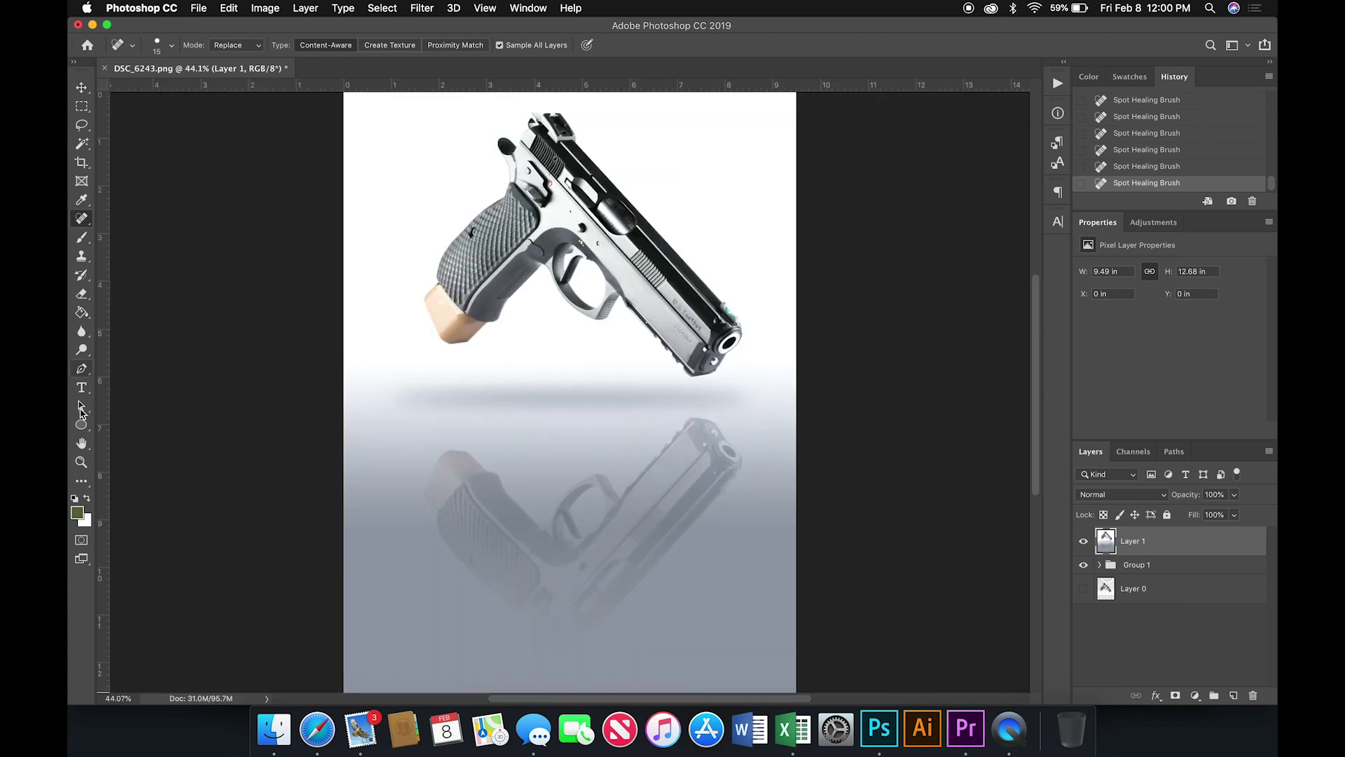
Brighten the highlights along the pistol's slide and frame using the Dodge tool at size 1300 and 20% exposure
left_click(81, 443)
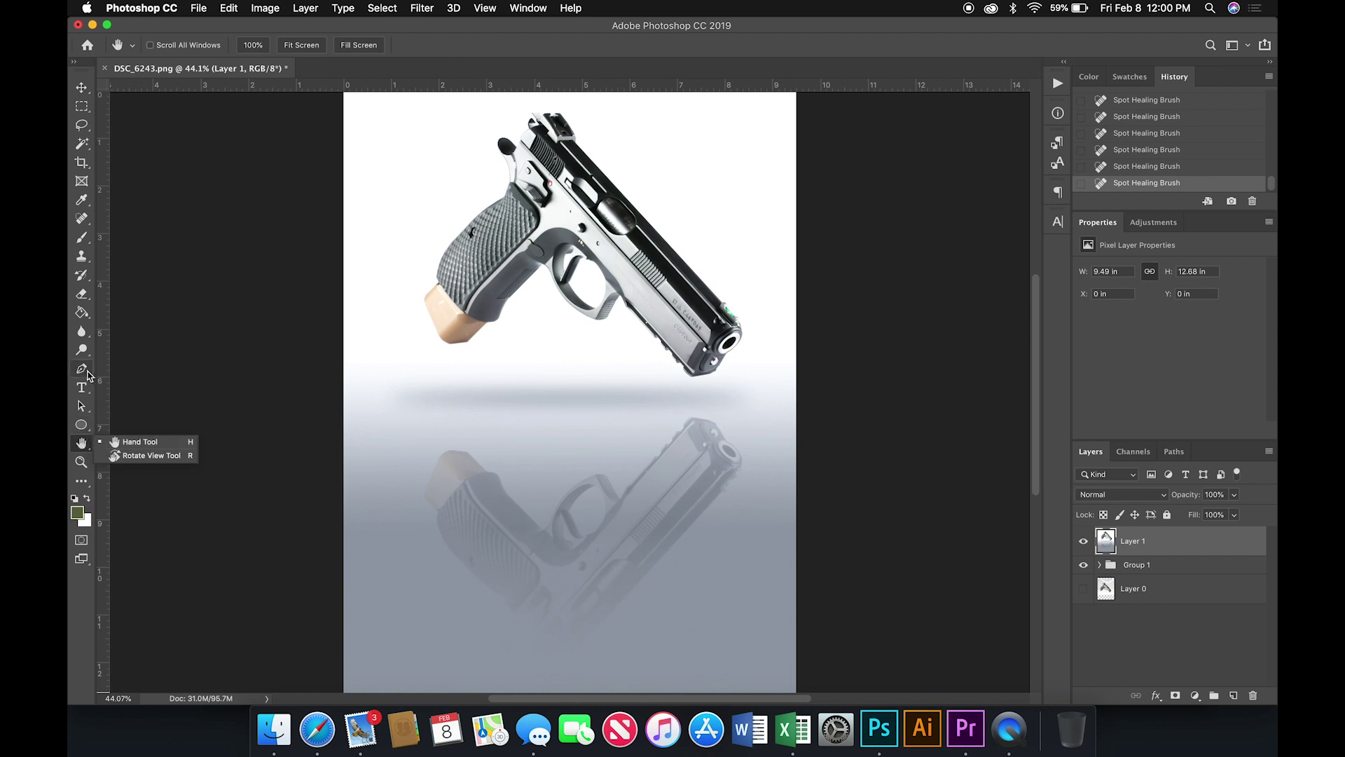
left_click(82, 353)
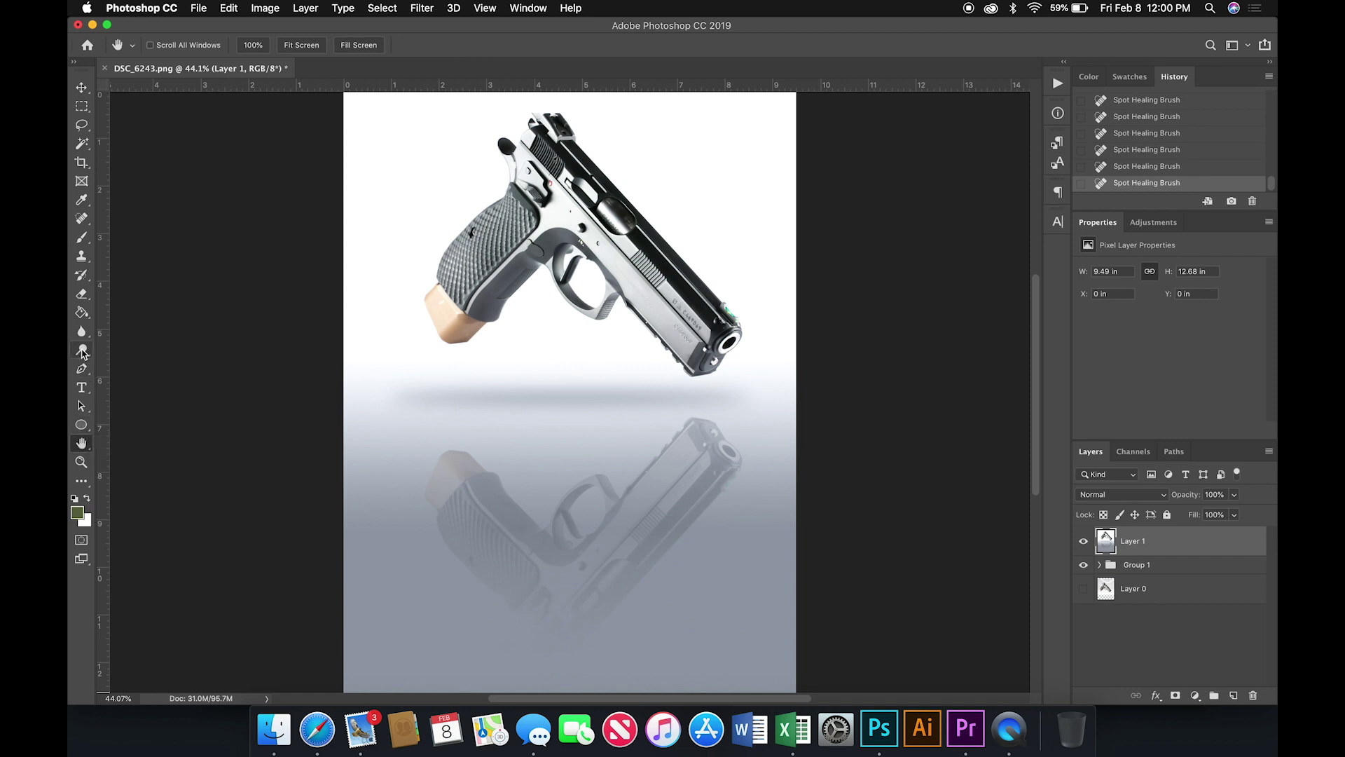
left_click(82, 353)
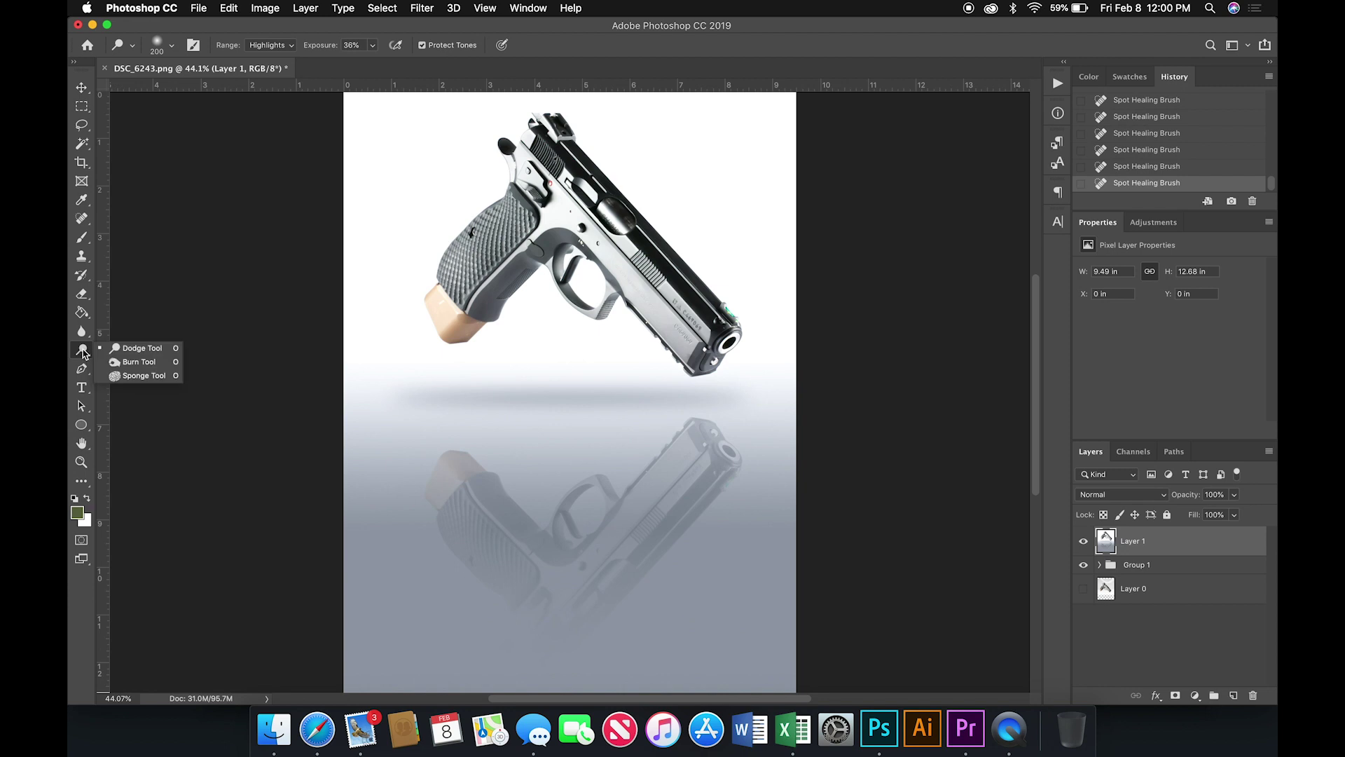
left_click(115, 349)
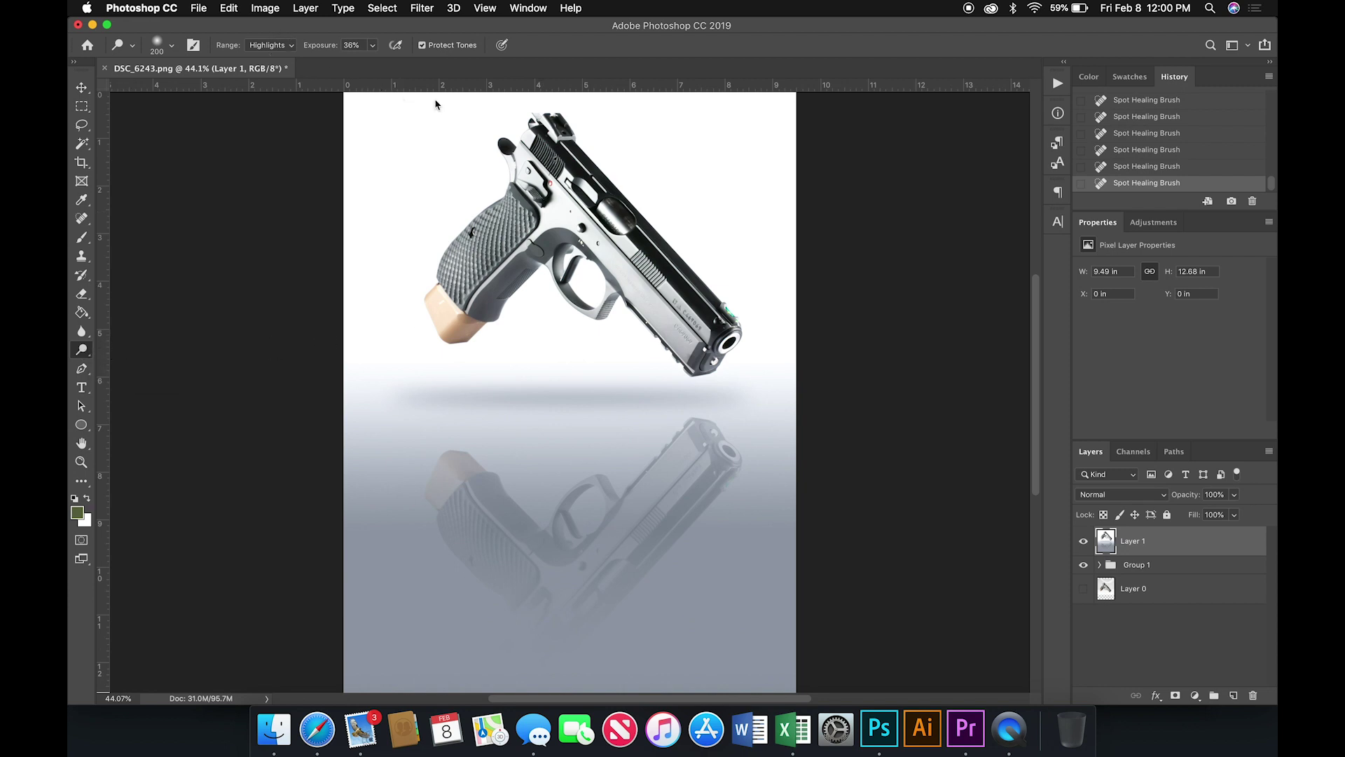
key("bracketright")
key("bracketright")
key("bracketright")
key("bracketright")
key("bracketright")
key("bracketright")
key("bracketright")
key("bracketright")
left_click_drag(332, 47, 313, 47)
mouse_move(526, 160)
left_mouse_down()
mouse_move(630, 176)
mouse_move(681, 329)
left_mouse_up()
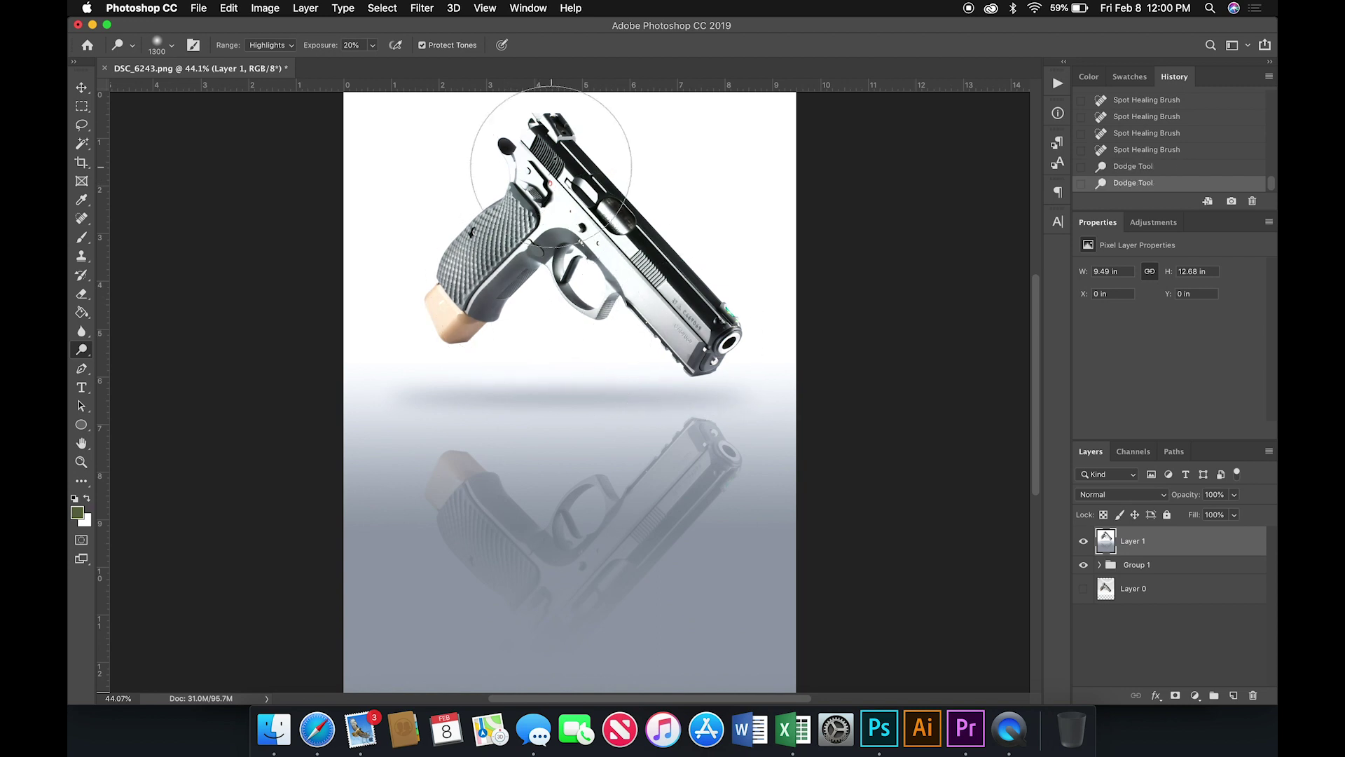
mouse_move(549, 135)
left_mouse_down()
mouse_move(651, 164)
mouse_move(662, 277)
mouse_move(703, 320)
left_mouse_up()
left_click(707, 325)
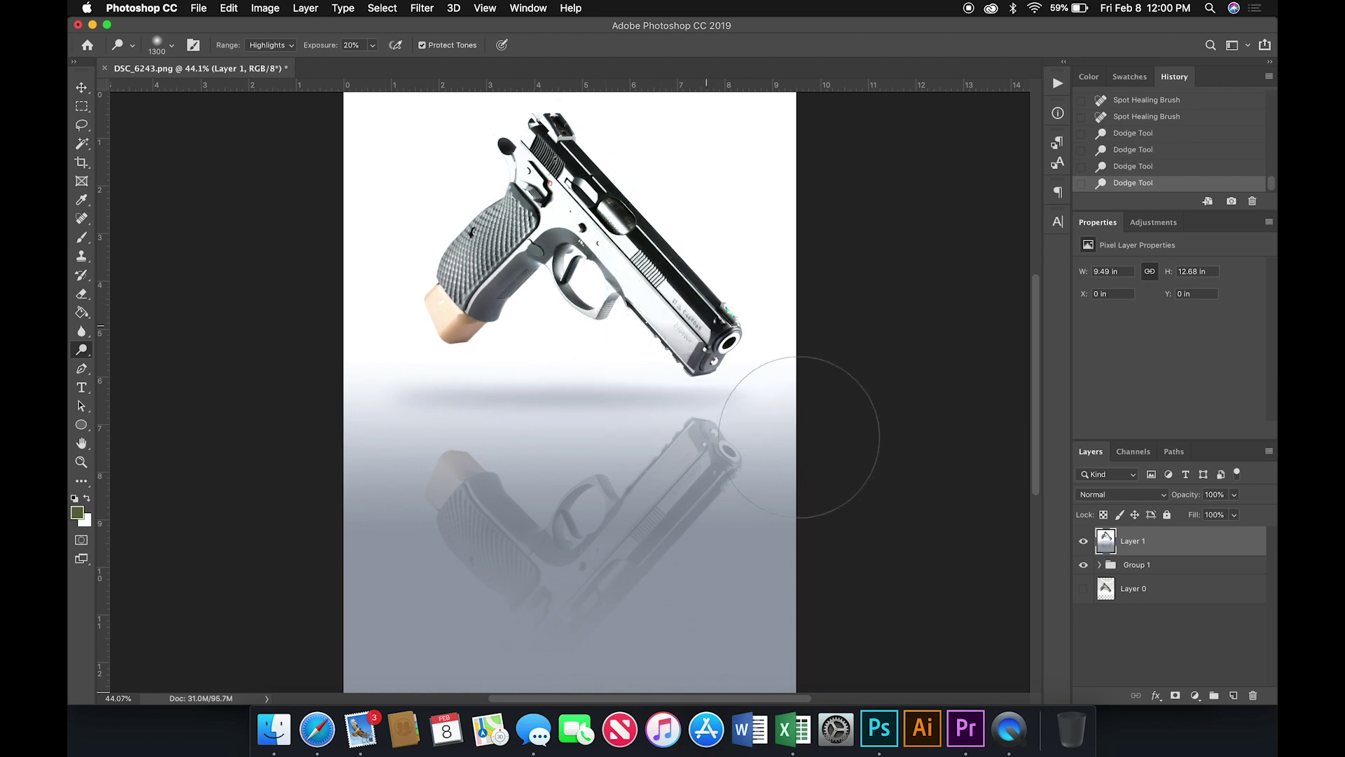
scroll(802, 439, "up", 4)
key("p")
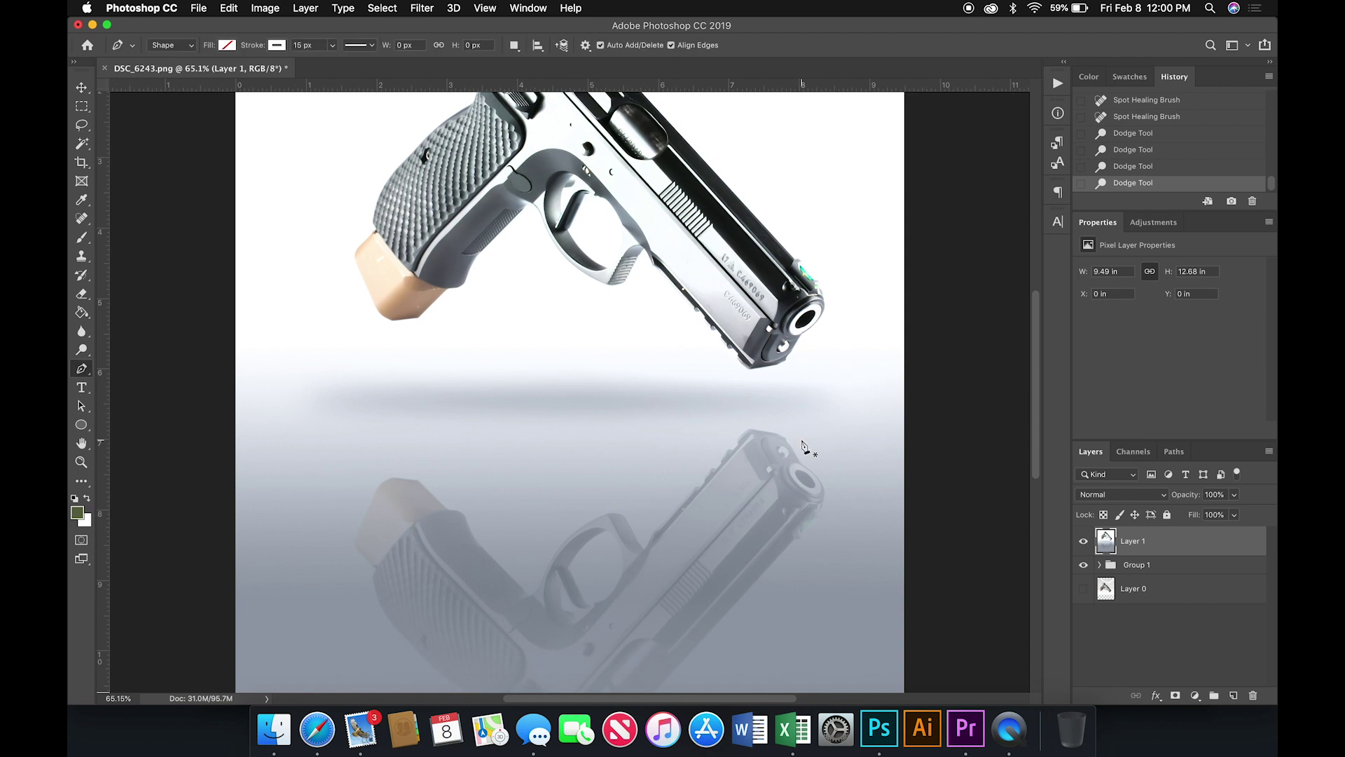
left_click(82, 238)
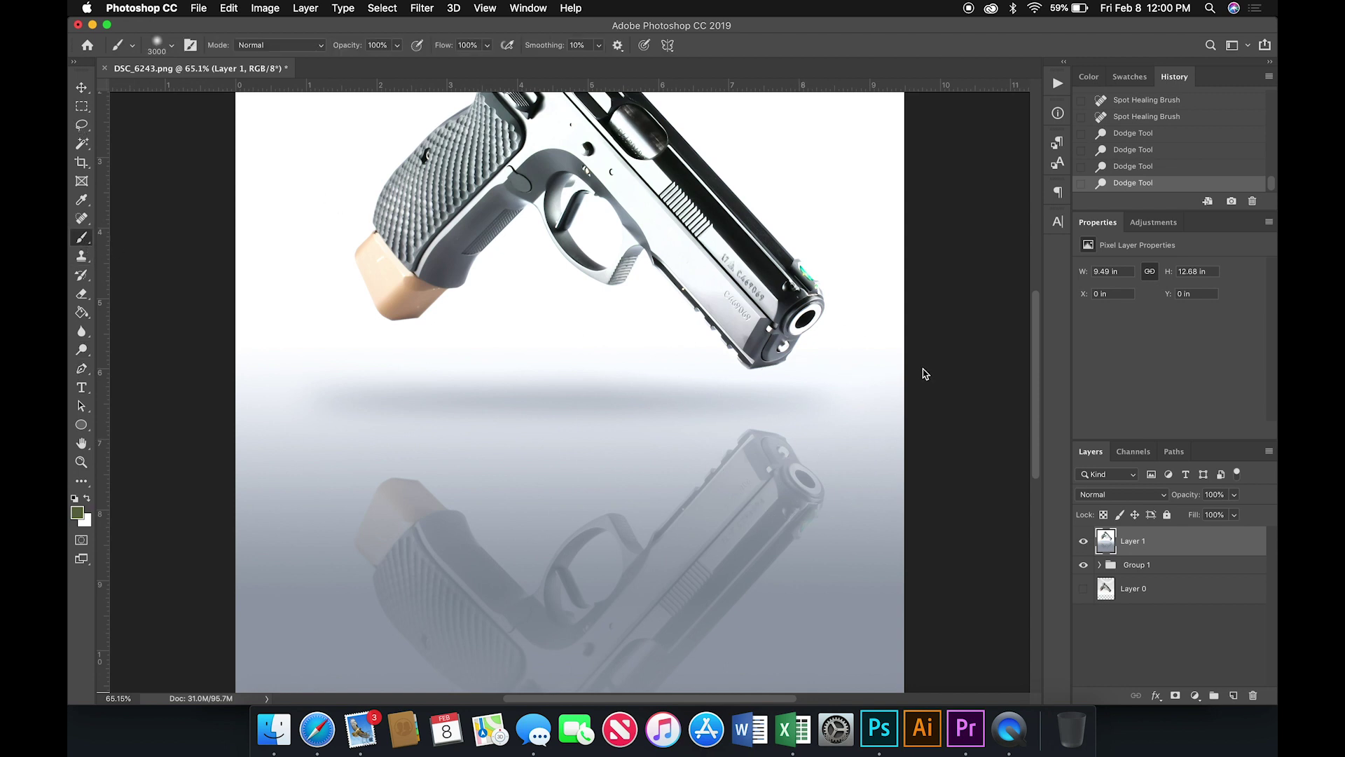
key("bracketleft")
key("bracketleft")
key("bracketleft")
key("bracketleft")
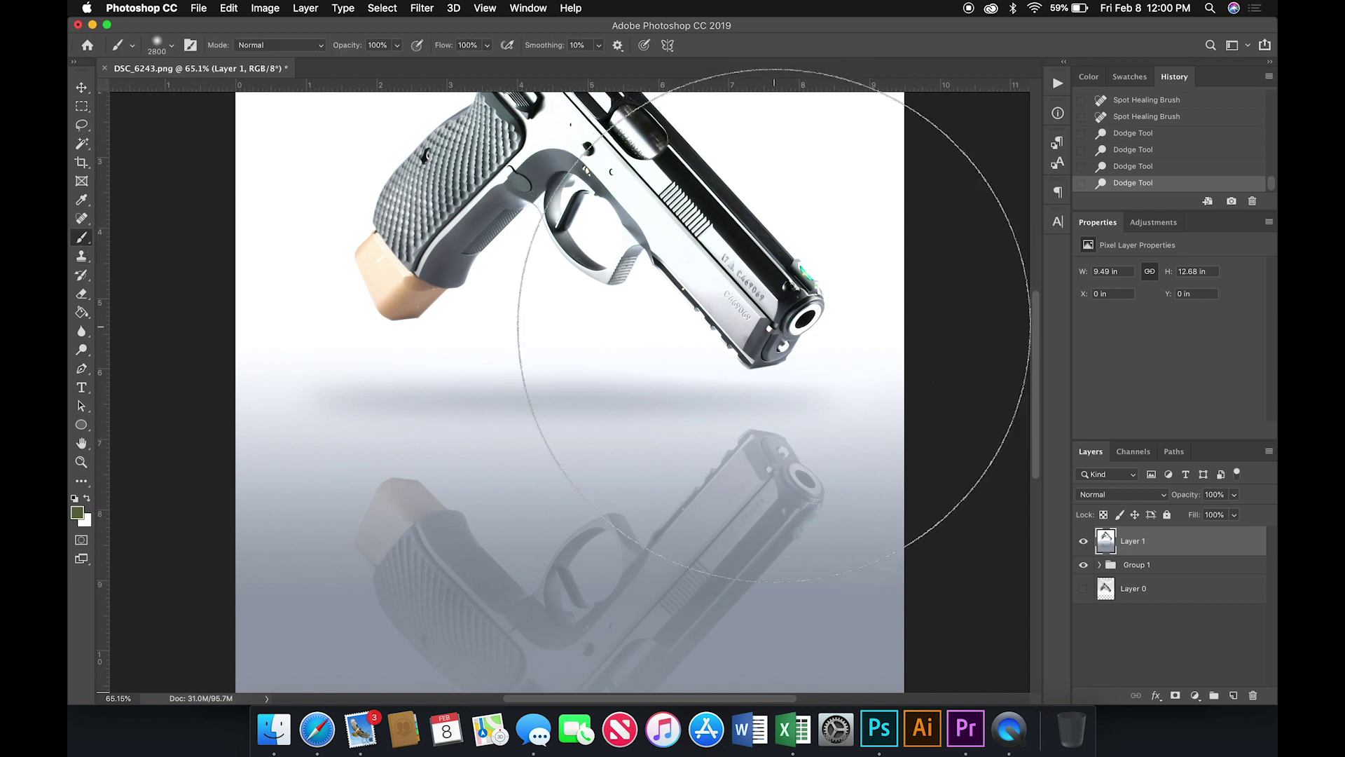
key("bracketleft")
key("bracketleft")
key("bracketleft")
key("bracketleft")
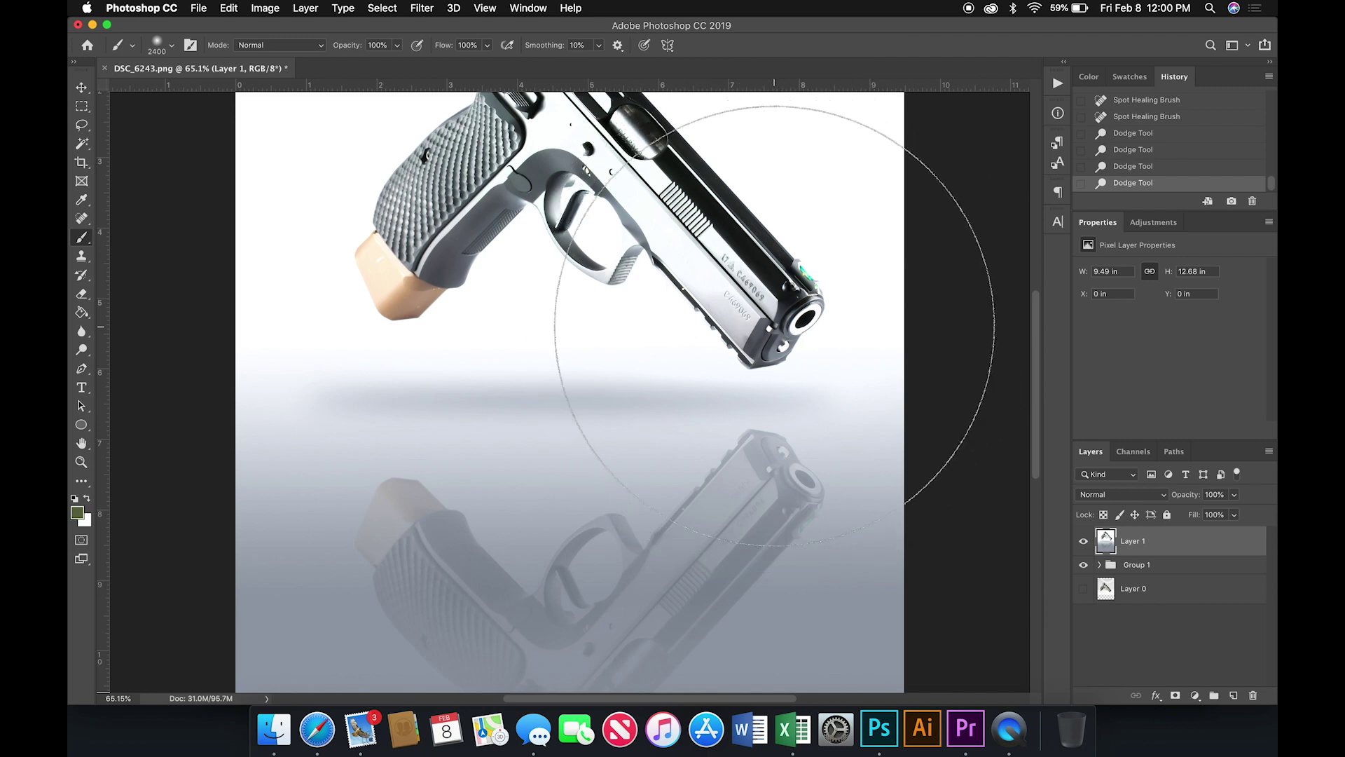
key("bracketleft")
key("bracketleft")
key("bracketleft")
key("bracketleft")
key("bracketleft")
key("bracketleft")
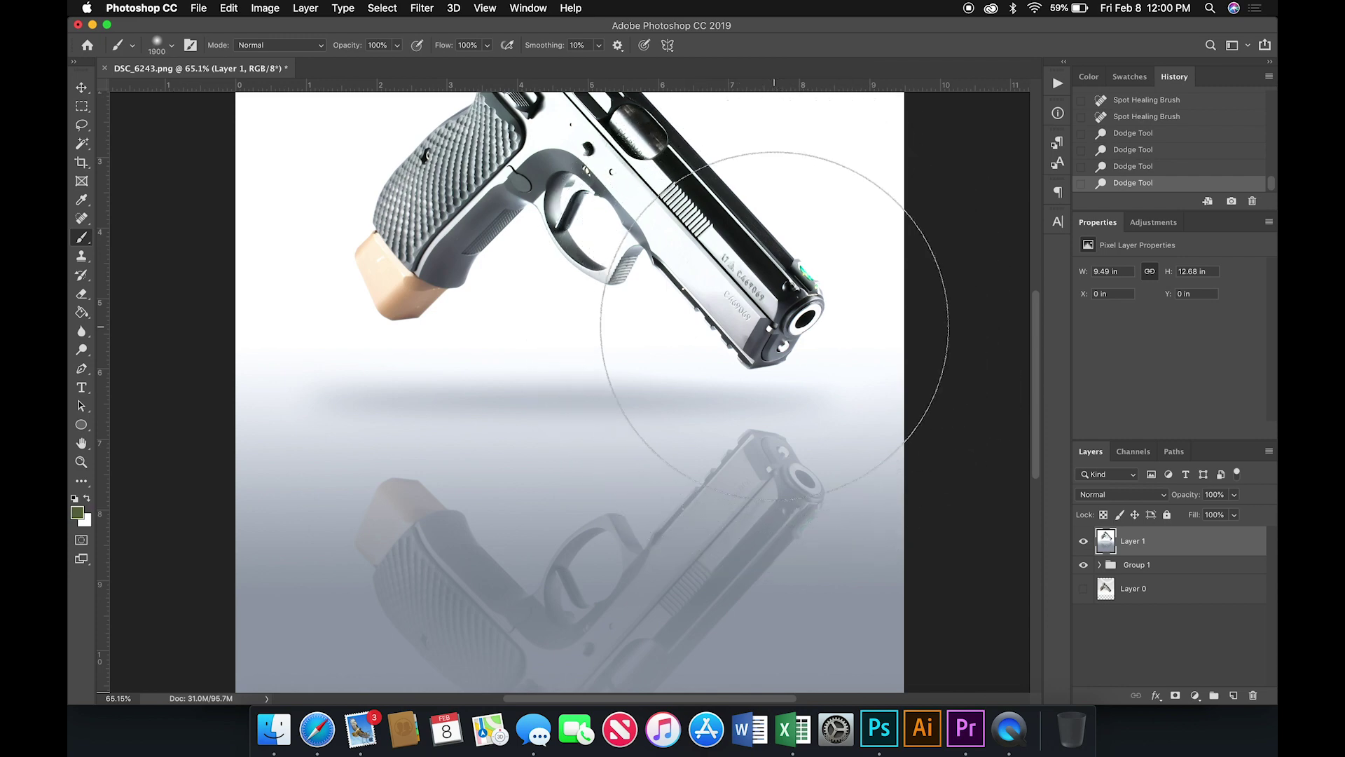
key("bracketleft")
key("bracketleft")
key("bracketleft")
key("bracketleft")
key("bracketleft")
key("bracketleft")
key("bracketleft")
key("bracketleft")
key("bracketleft")
key("bracketleft")
key("bracketleft")
key("bracketleft")
key("bracketleft")
key("bracketleft")
key("bracketleft")
key("bracketleft")
key("bracketleft")
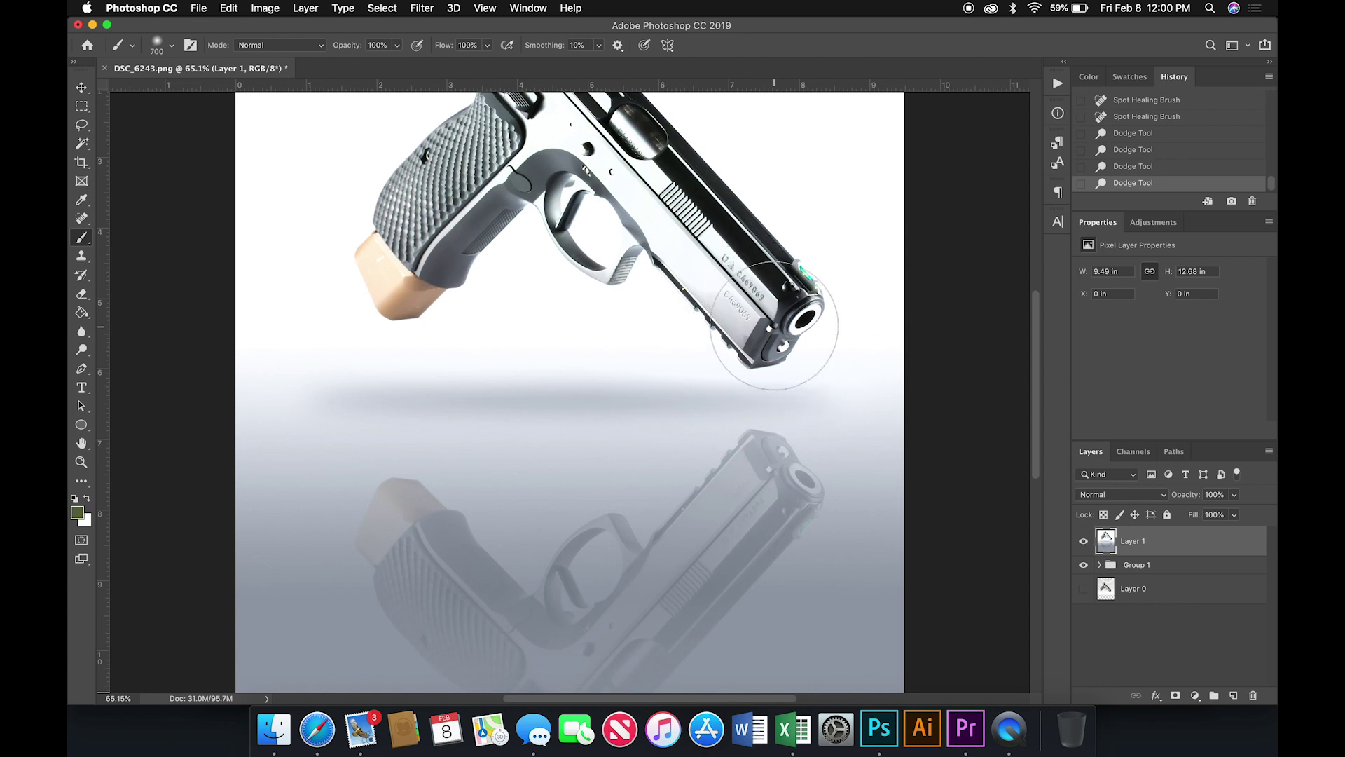
left_click(803, 318)
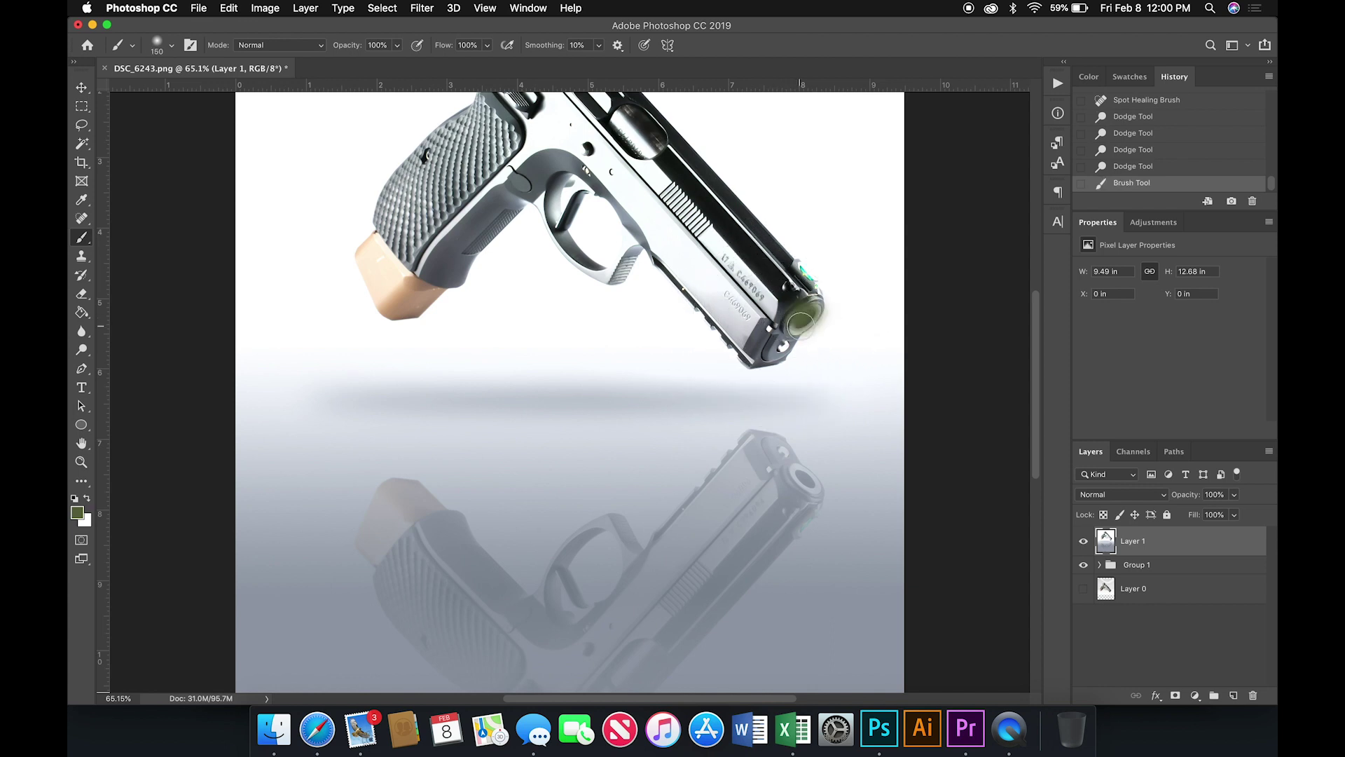
key("super+z")
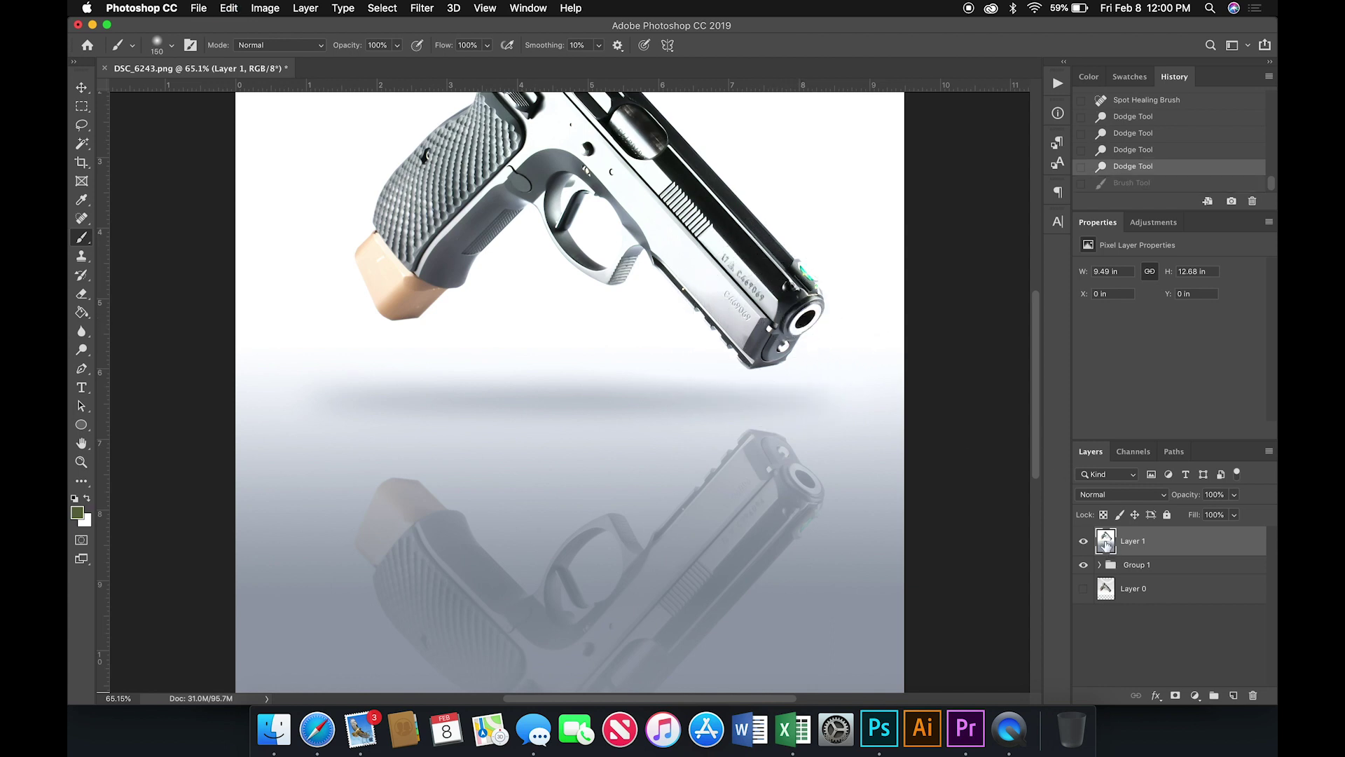
Brighten the highlights around the pistol's muzzle using the Dodge tool with the brush reduced to 200 px
left_click(83, 352)
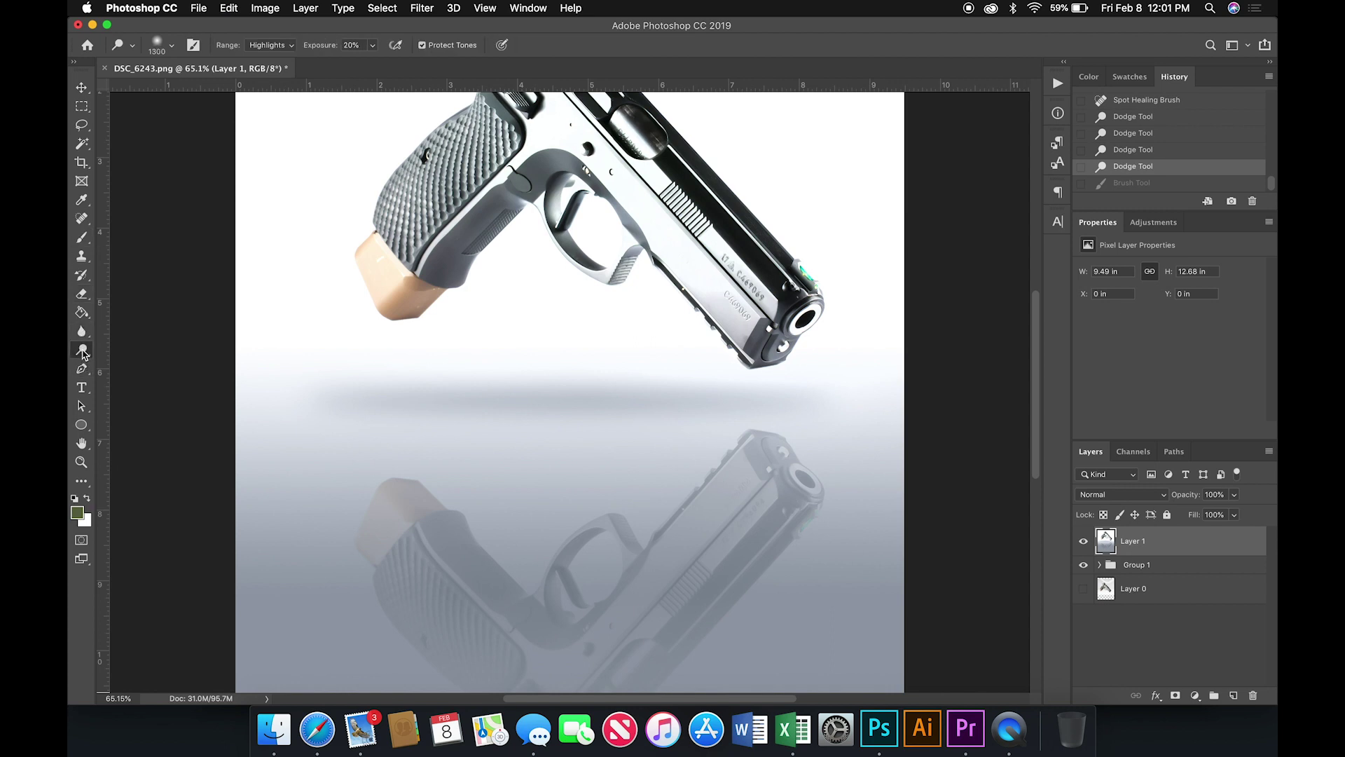
key("bracketleft")
key("bracketleft")
key("bracketleft")
key("bracketleft")
key("bracketleft")
key("bracketleft")
key("bracketleft")
key("bracketleft")
key("bracketleft")
key("bracketleft")
key("bracketleft")
left_click_drag(802, 315, 795, 322)
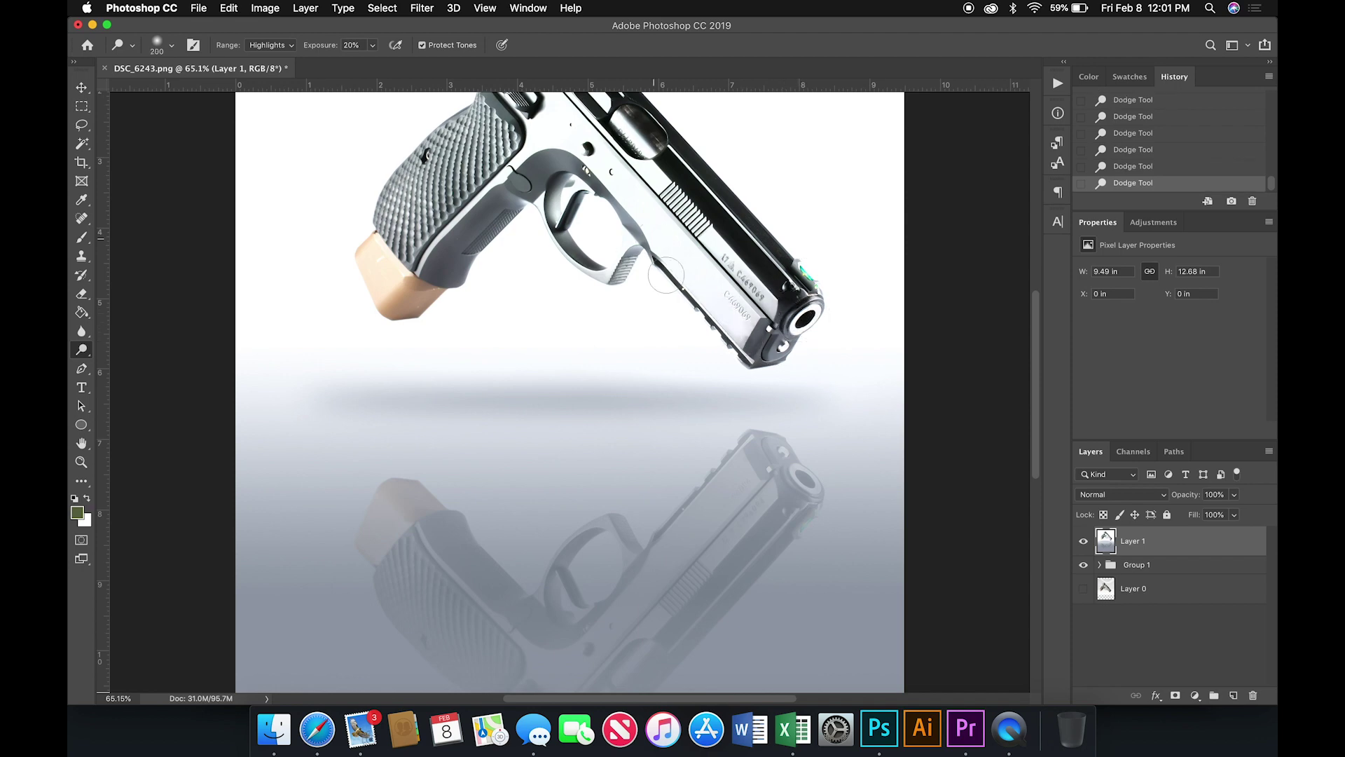
Examine the hammer and rear sight up close and reduce the Dodge brush size to 8 px
scroll(564, 161, "up", 8)
scroll(557, 212, "left", 2)
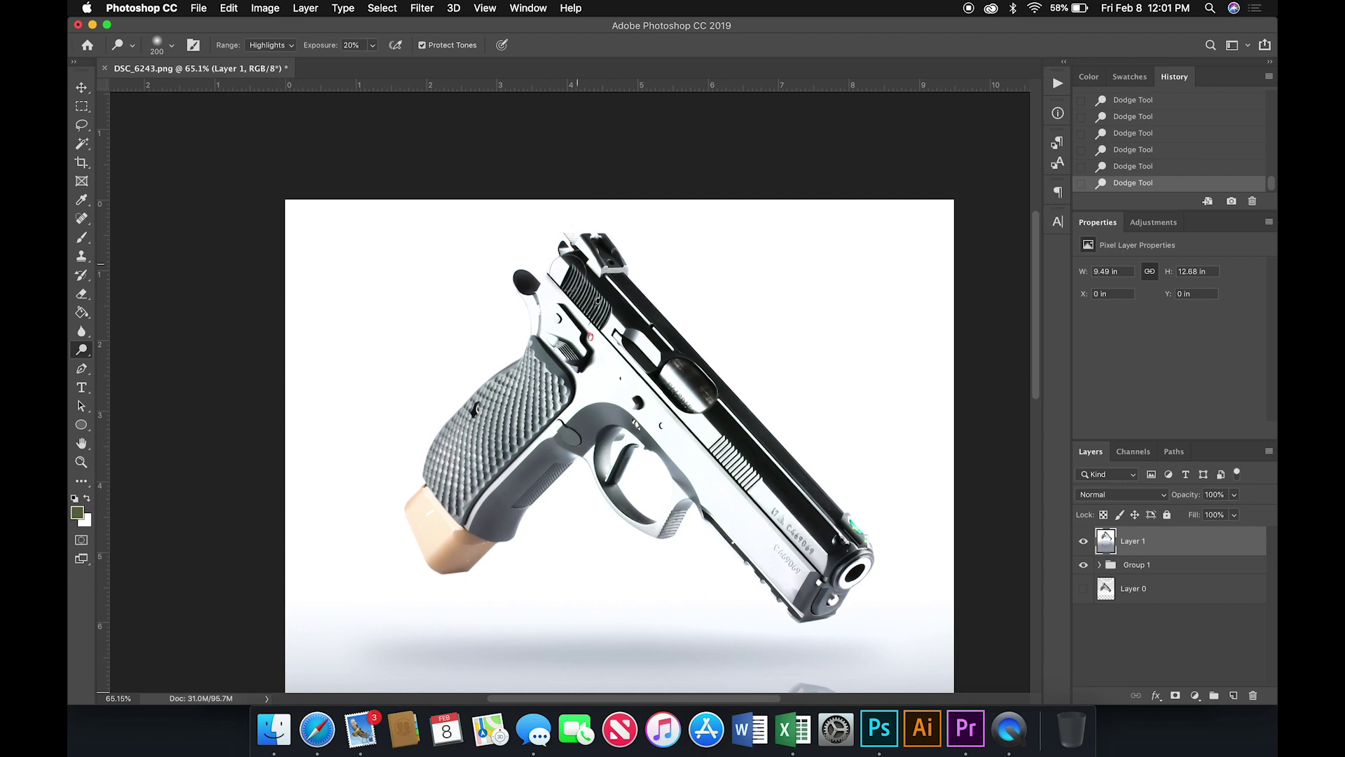
scroll(568, 283, "up", 6)
scroll(576, 363, "up", 1)
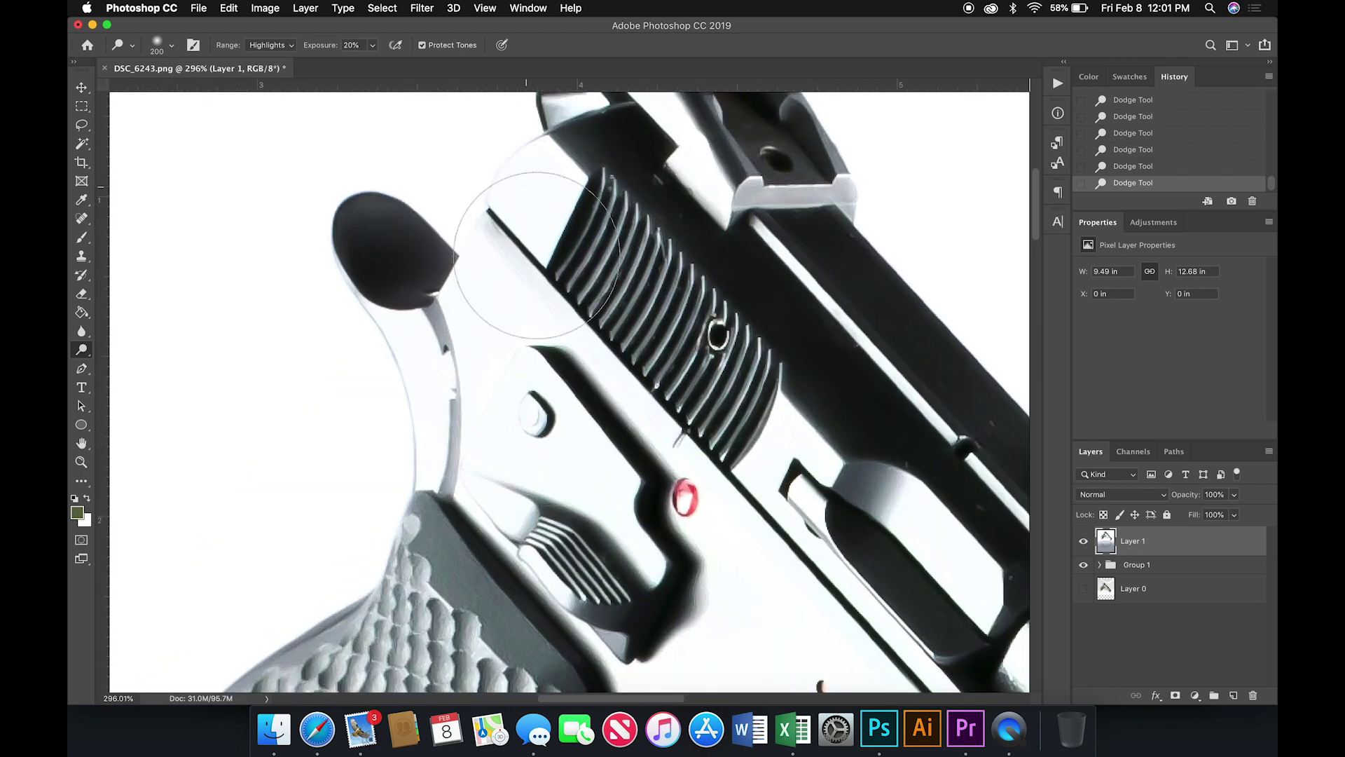
scroll(578, 336, "up", 5)
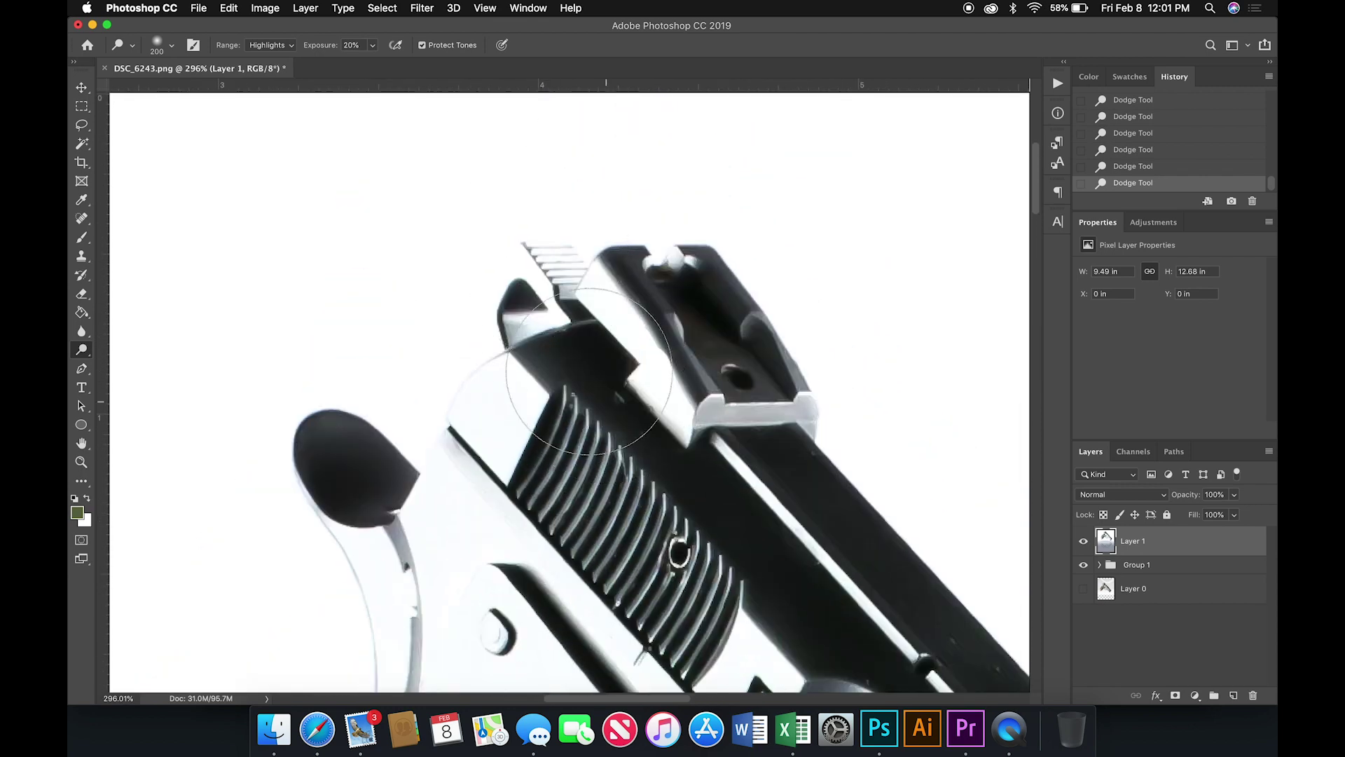
key("bracketleft")
key("bracketleft")
key("bracketleft")
key("bracketleft")
key("bracketleft")
key("bracketleft")
key("bracketleft")
key("bracketleft")
key("bracketleft")
key("bracketleft")
key("bracketleft")
key("bracketleft")
key("bracketleft")
key("bracketleft")
key("bracketleft")
key("bracketleft")
key("bracketleft")
key("bracketleft")
key("bracketleft")
key("bracketleft")
key("super+0")
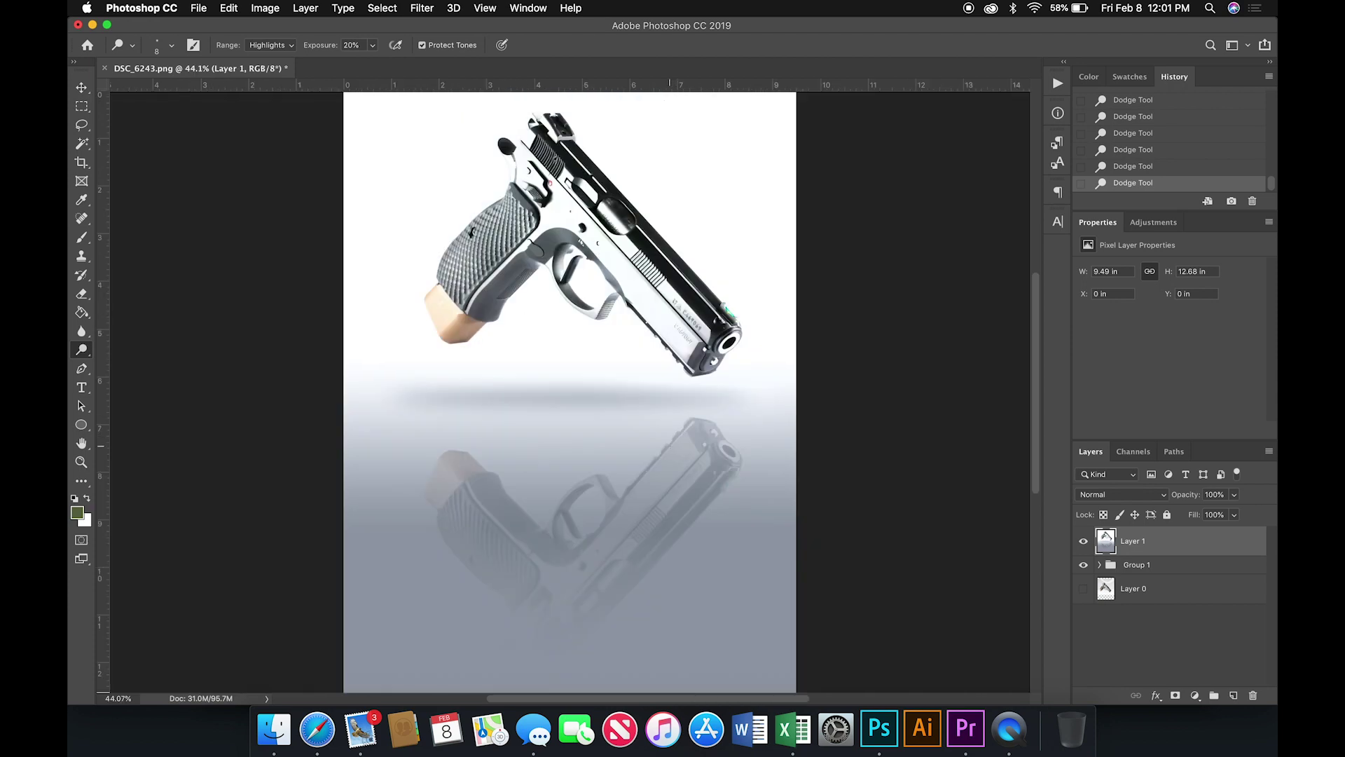
Flatten the image into a single background layer
scroll(669, 446, "down", 3)
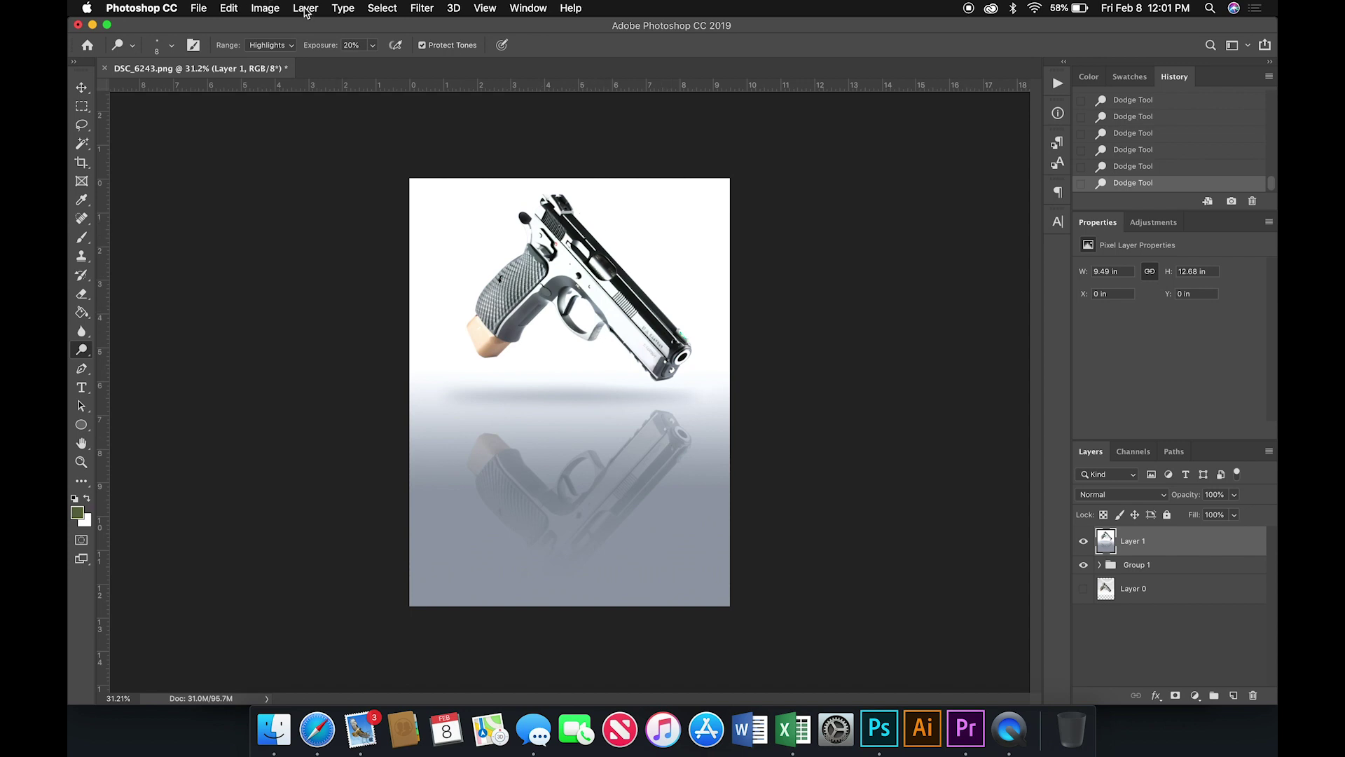
left_click(296, 10)
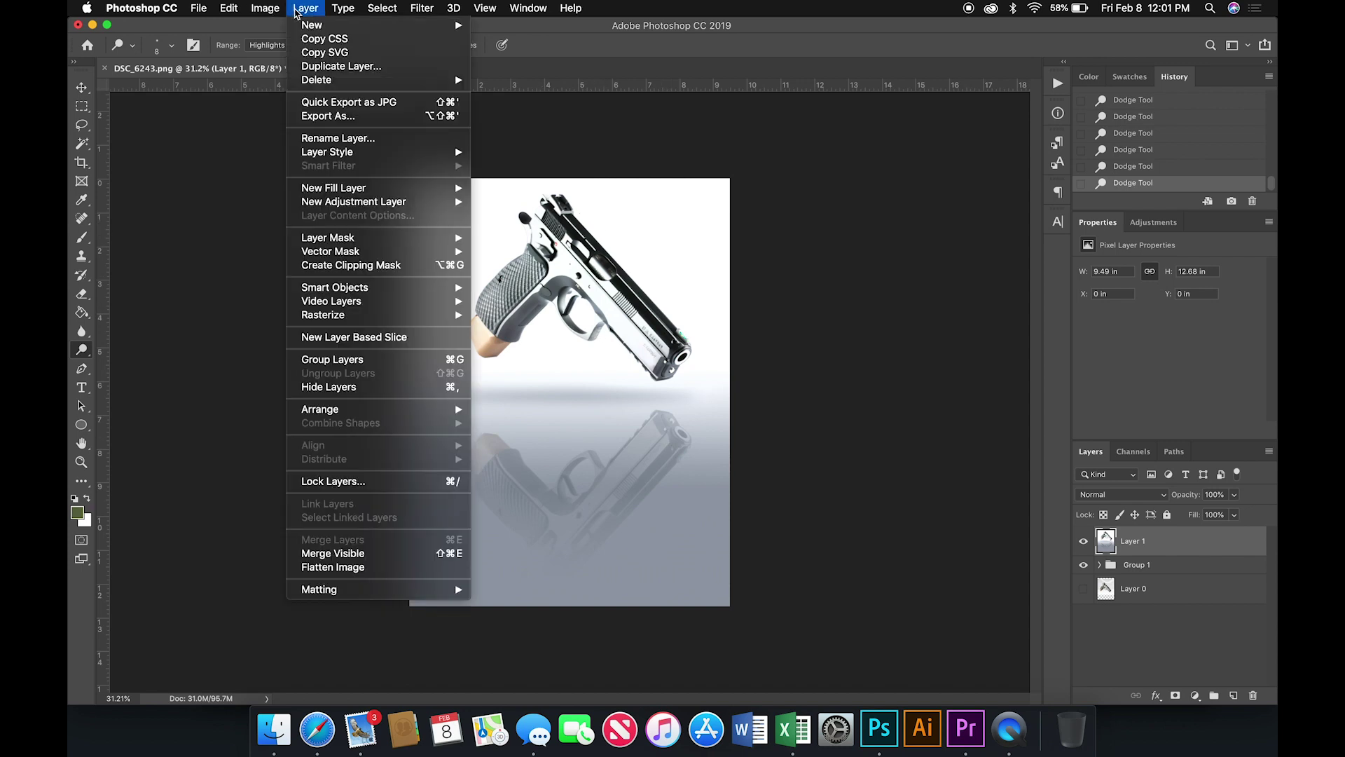
left_click(341, 569)
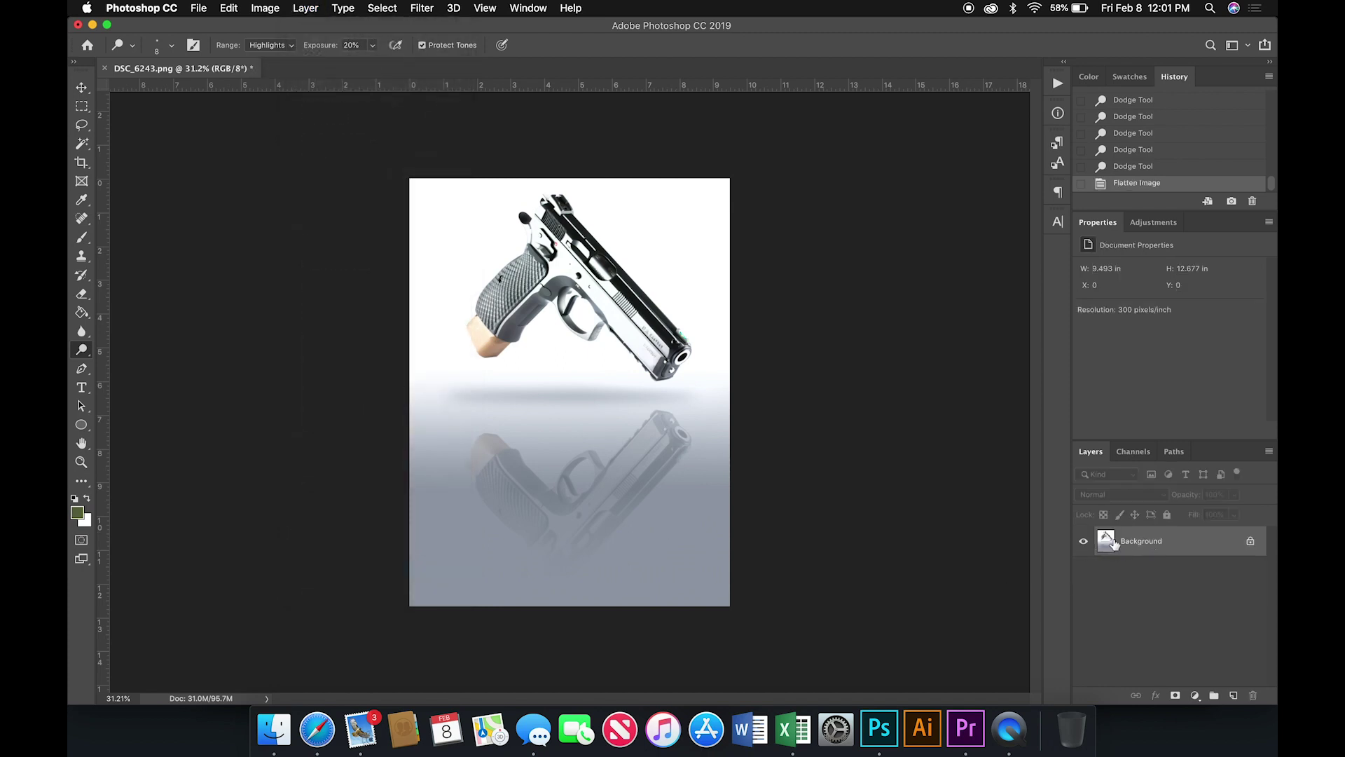
Set up an export of the flattened image in JPG format at 100% quality and proceed to saving
left_click(198, 8)
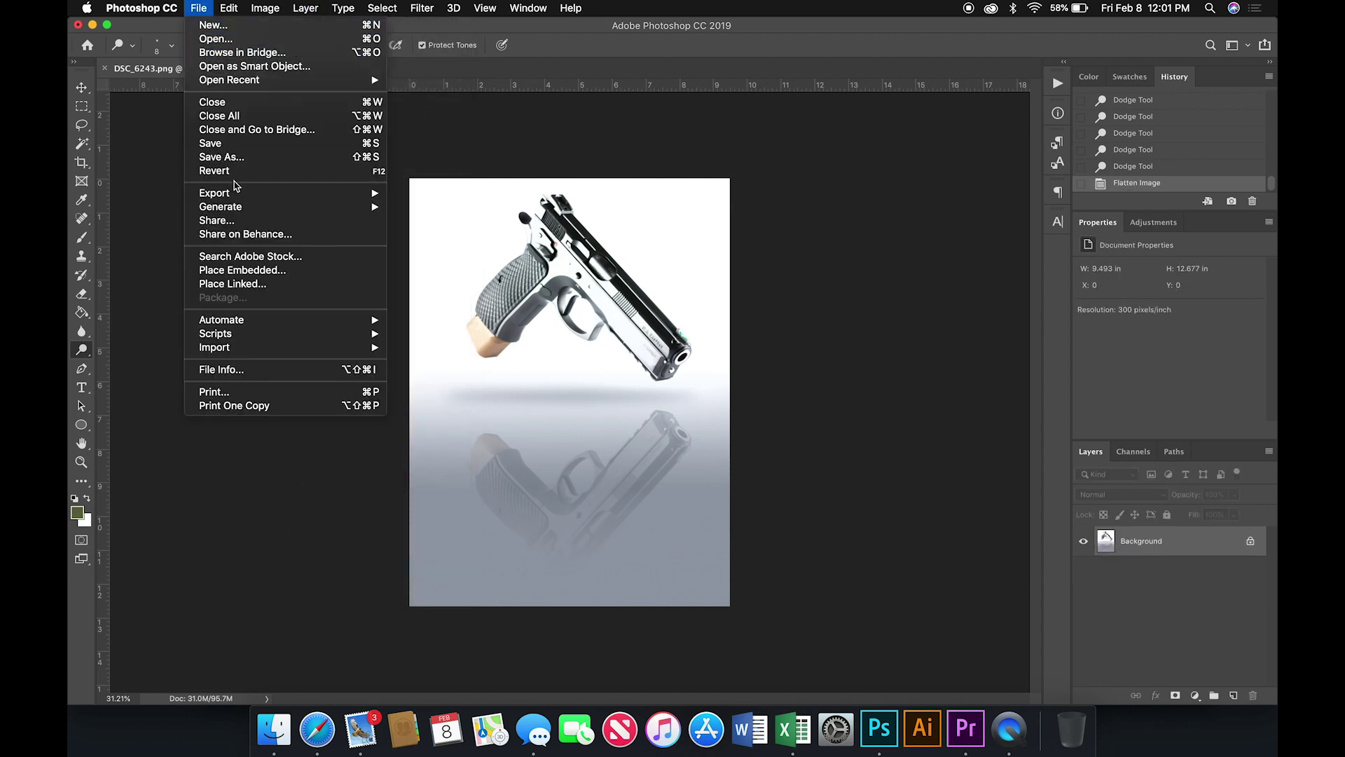
mouse_move(266, 194)
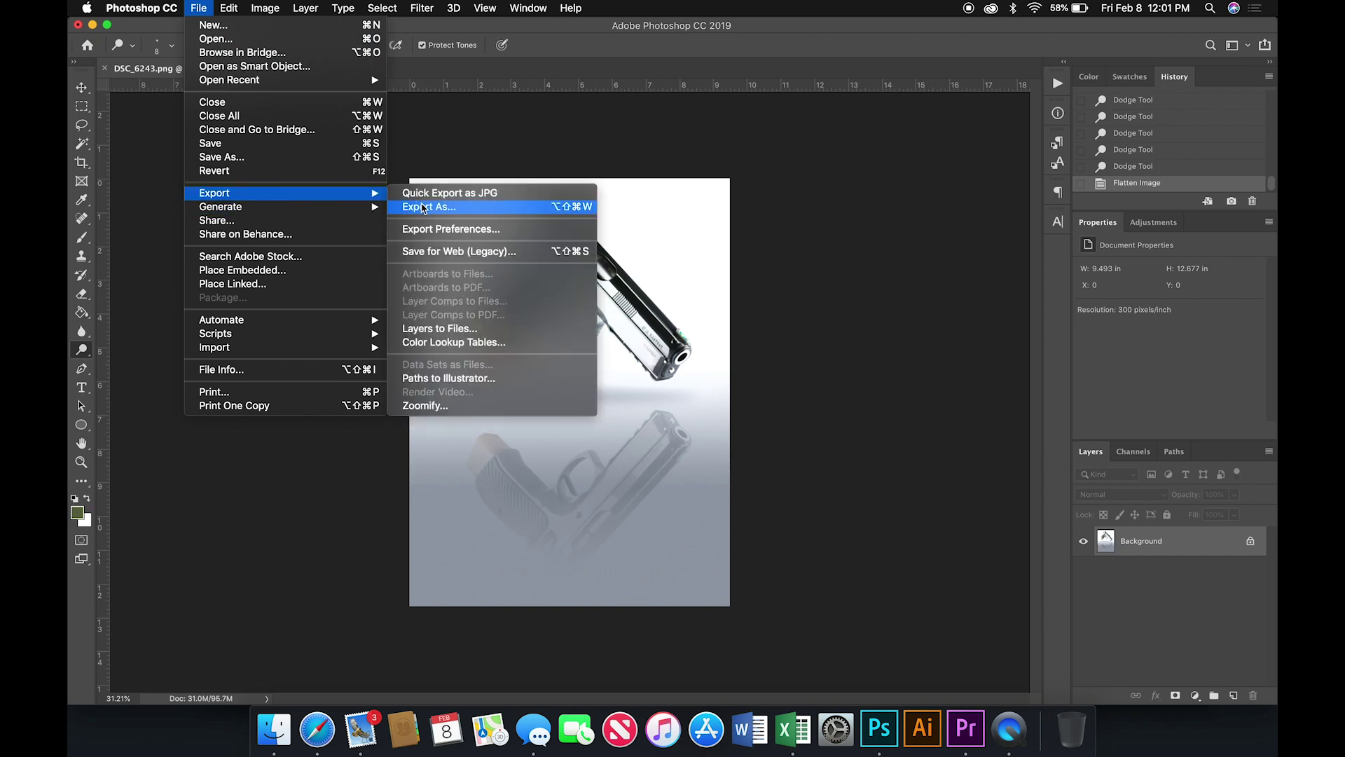
left_click(427, 208)
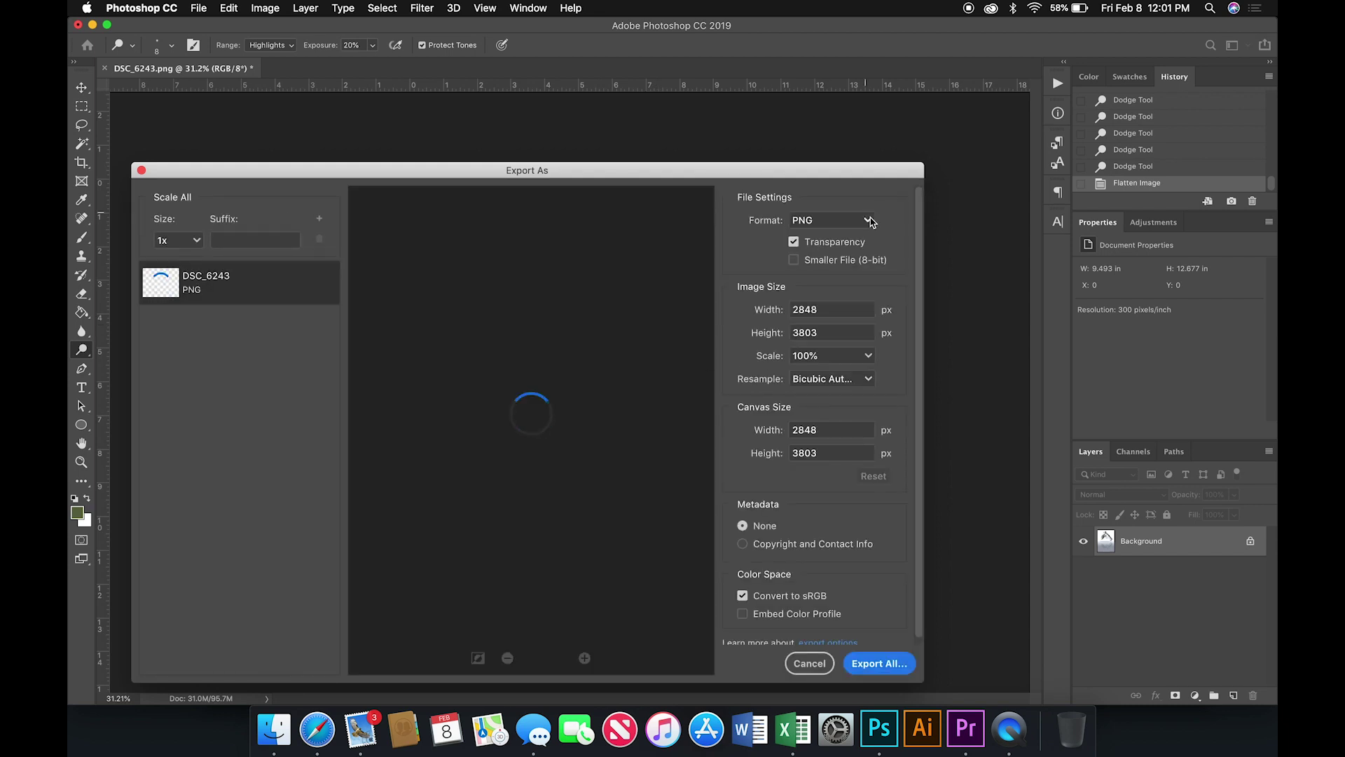
left_click(869, 221)
left_click(834, 259)
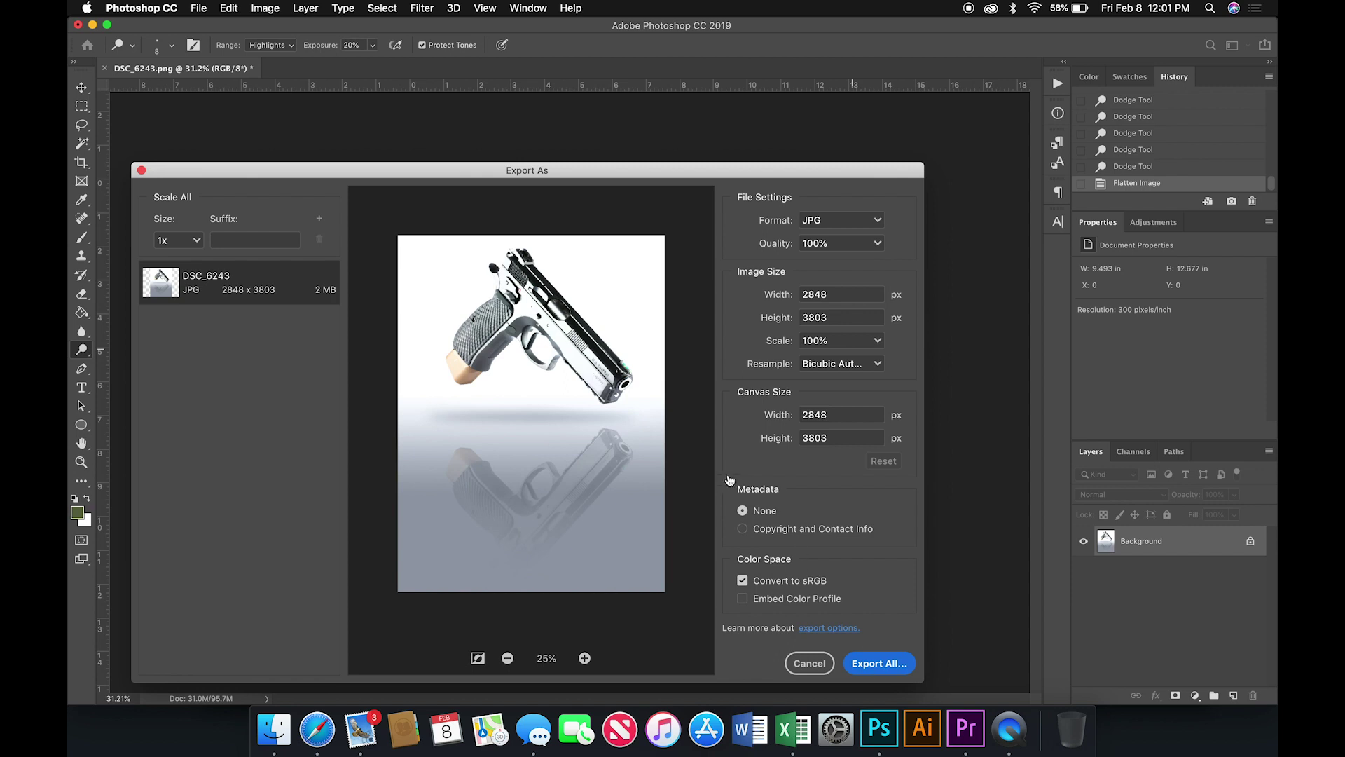
key("Return")
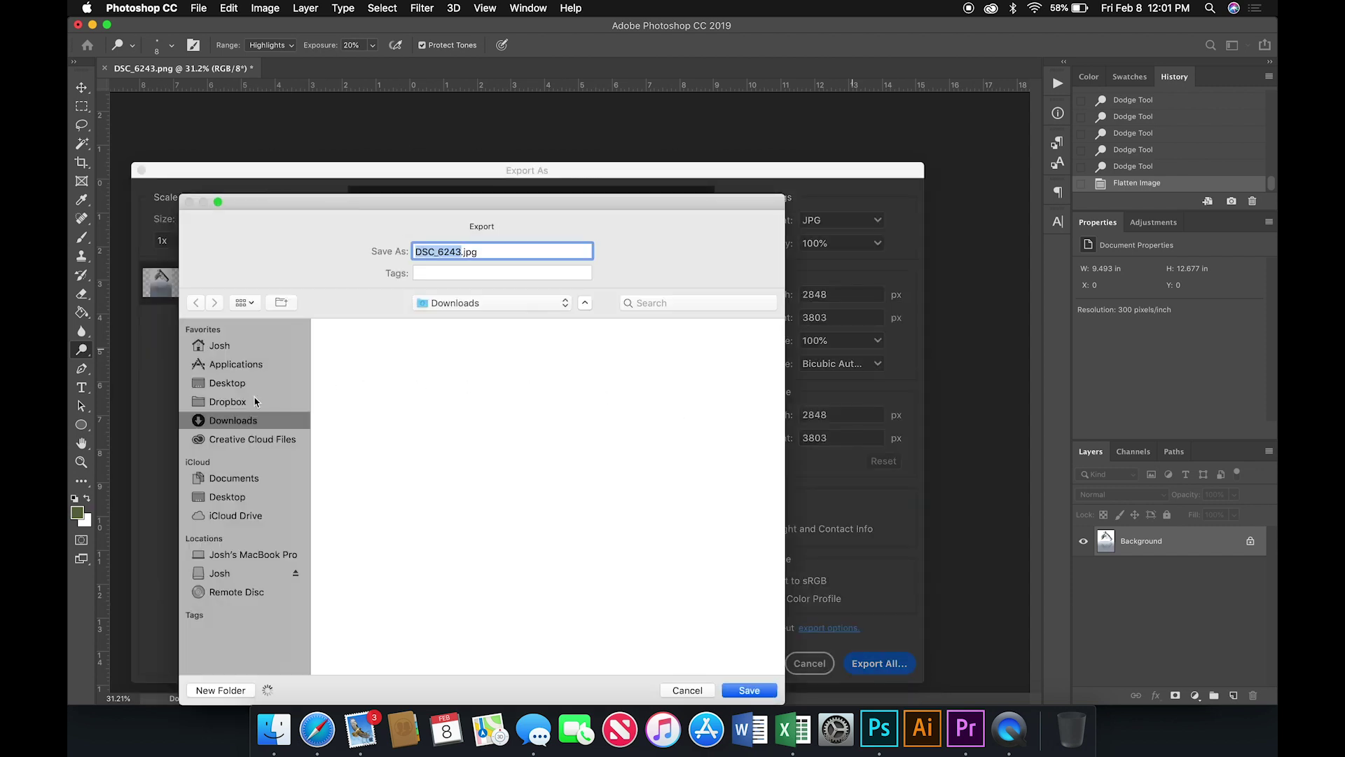
Save the exported JPG to the Desktop, using a playful phrase with a person's first name as the file name
left_click(236, 381)
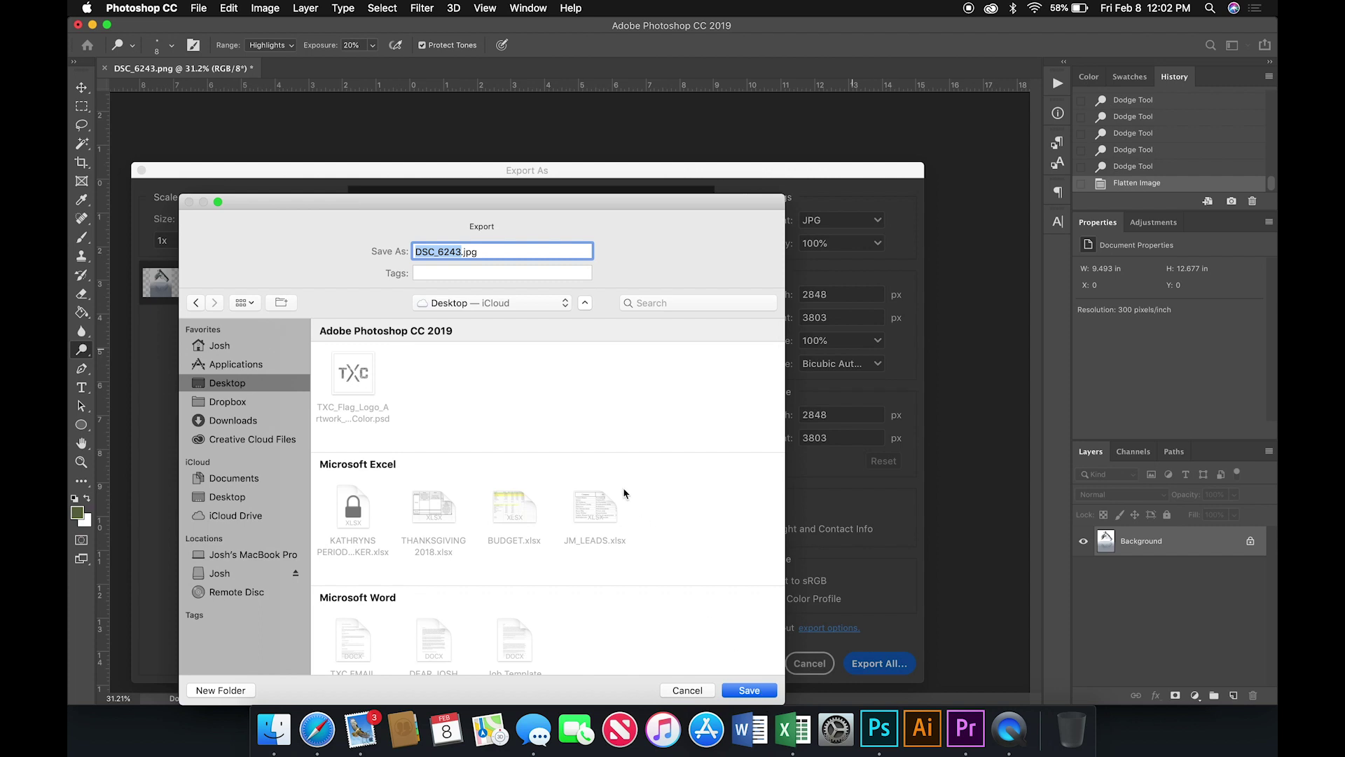
type("STEVE IS A REALLY G")
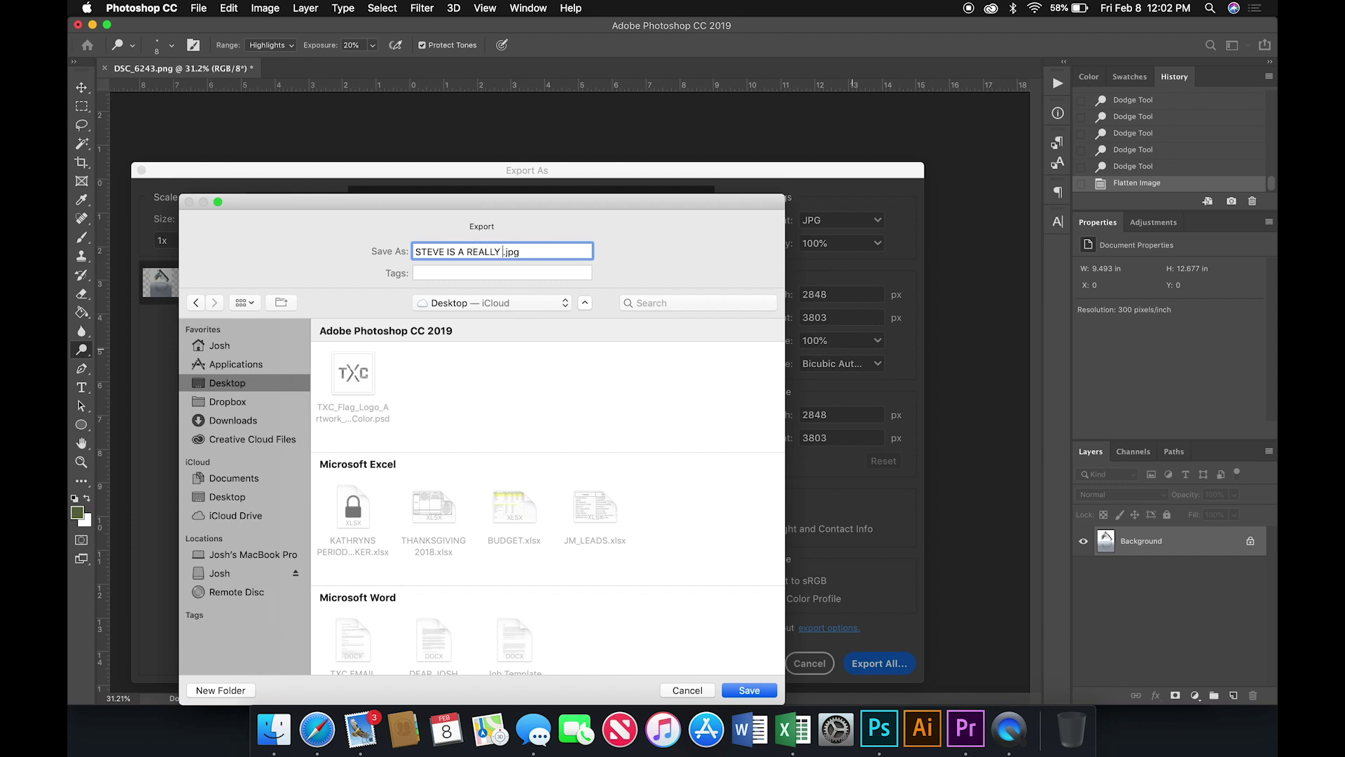
type("OOL GUY")
left_click(749, 691)
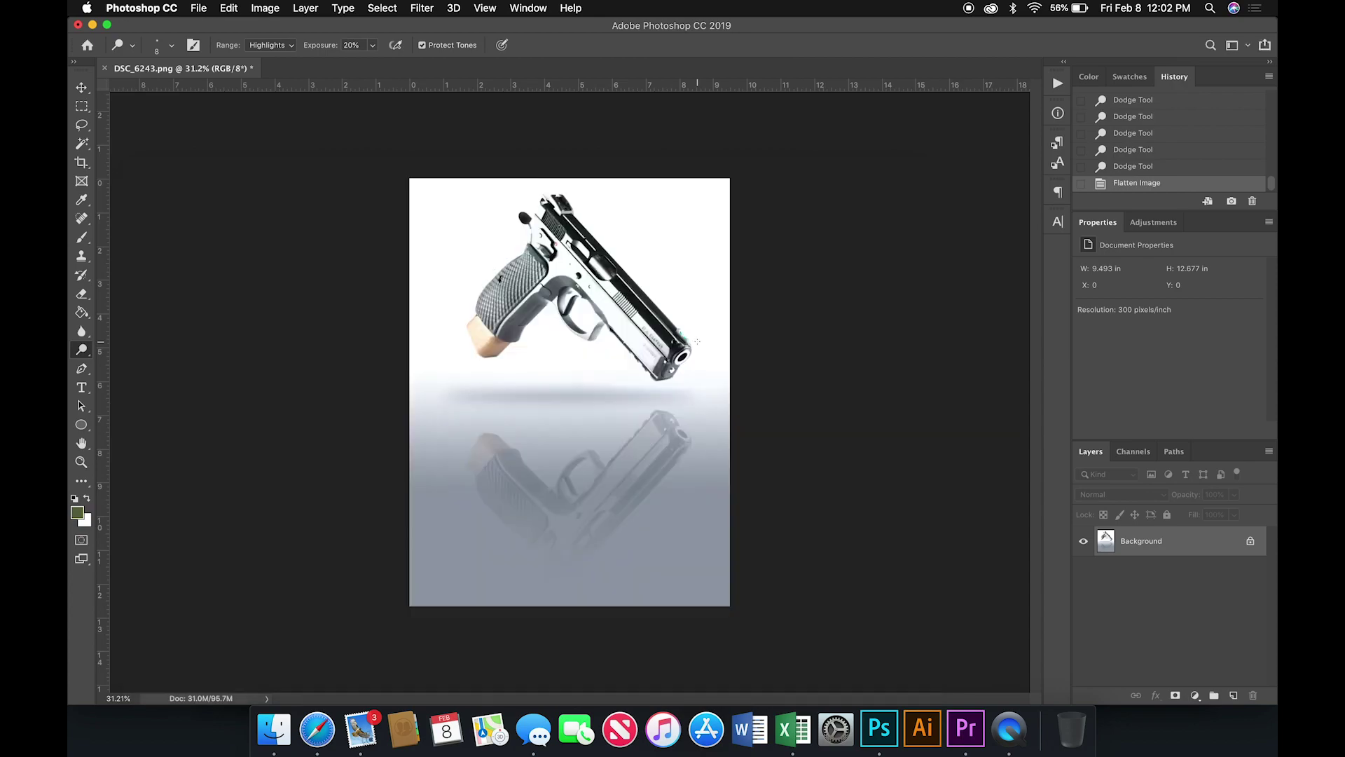
Switch to the Finder desktop and preview the exported pistol JPG with Quick Look
key("ctrl+Right")
key("ctrl+Right")
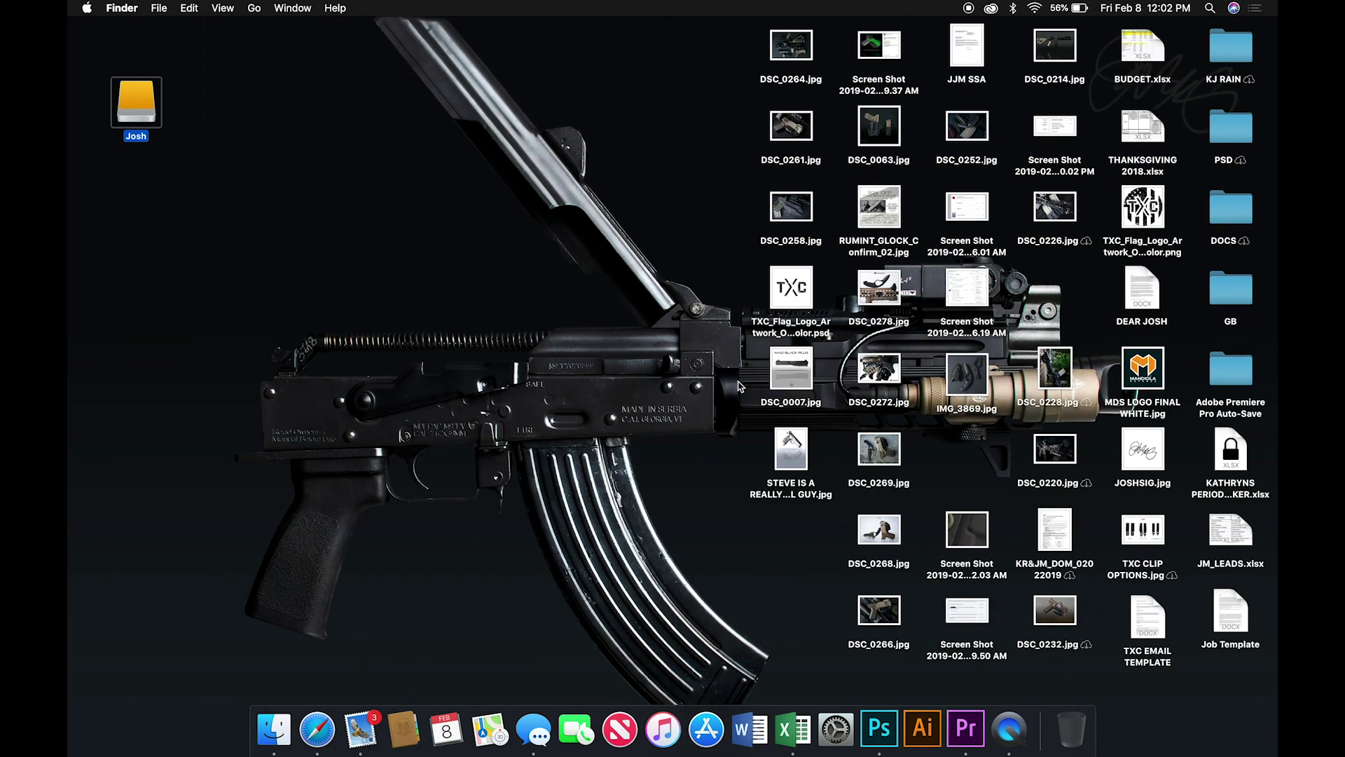
left_click(796, 475)
key("space")
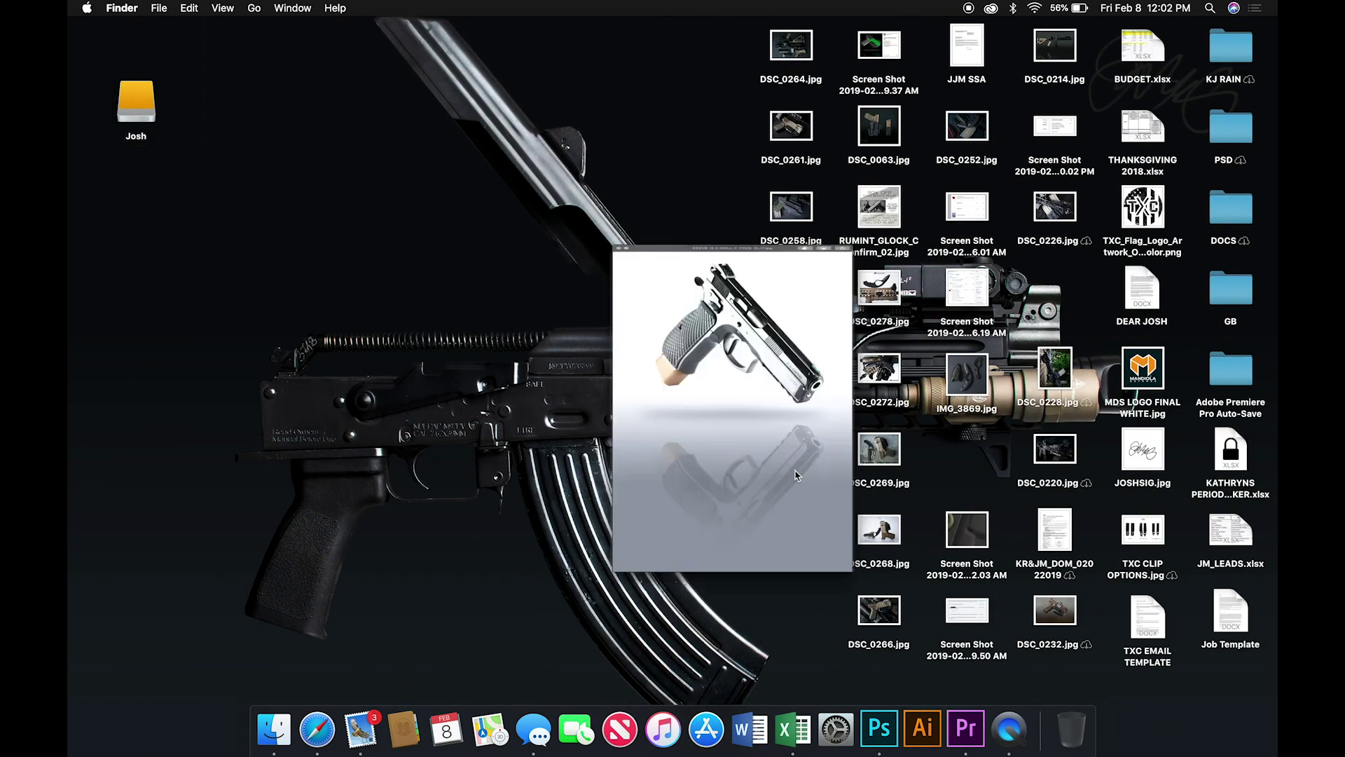